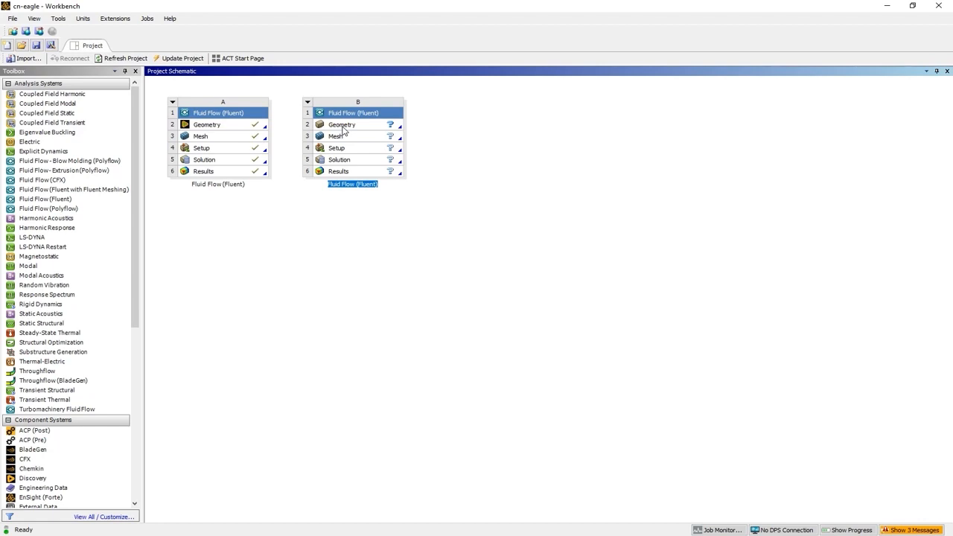
Step: Start a new DesignModeler geometry for the second Fluid Flow (Fluent) system, and import and generate bird geometry.igs
{"action": "right_click", "coordinate": [342, 127]}
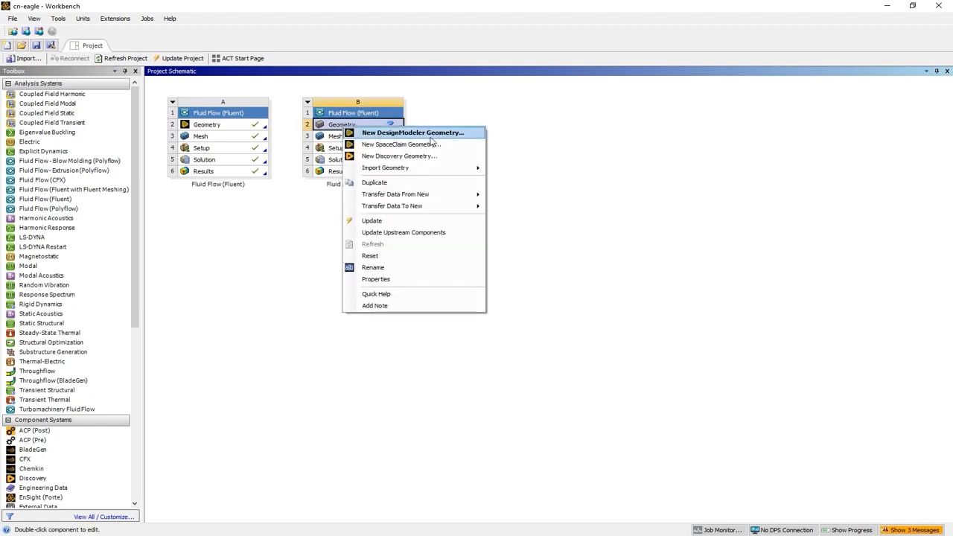
{"action": "left_click", "coordinate": [376, 132]}
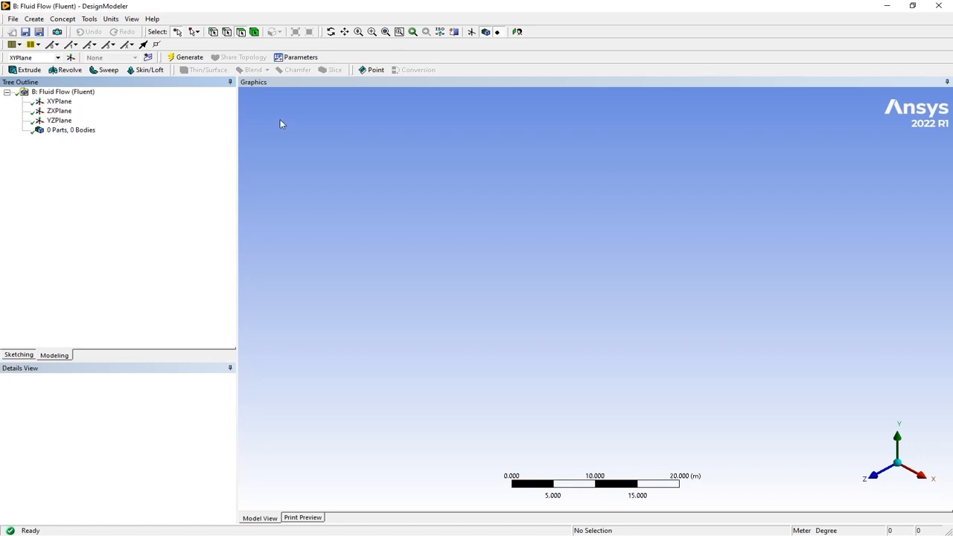
{"action": "left_click", "coordinate": [13, 19]}
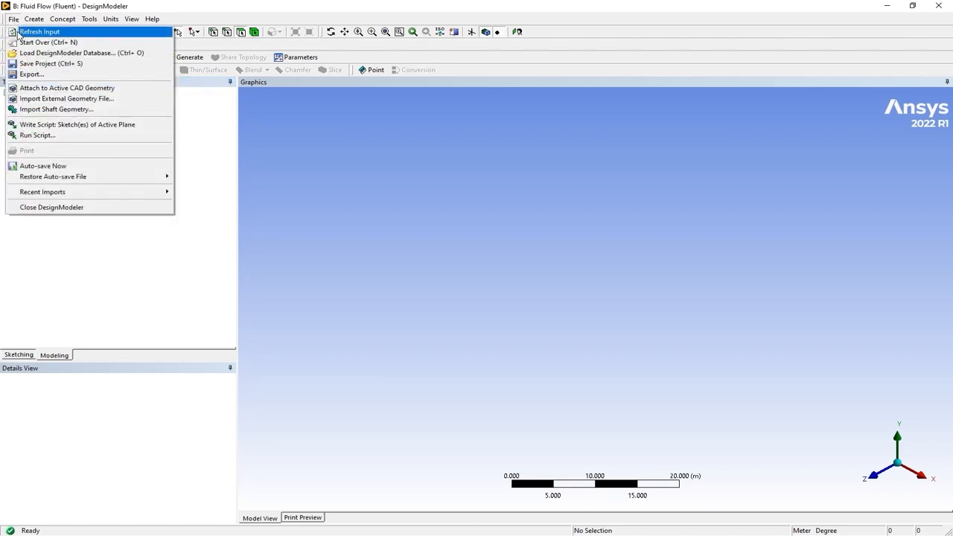
{"action": "left_click", "coordinate": [44, 100]}
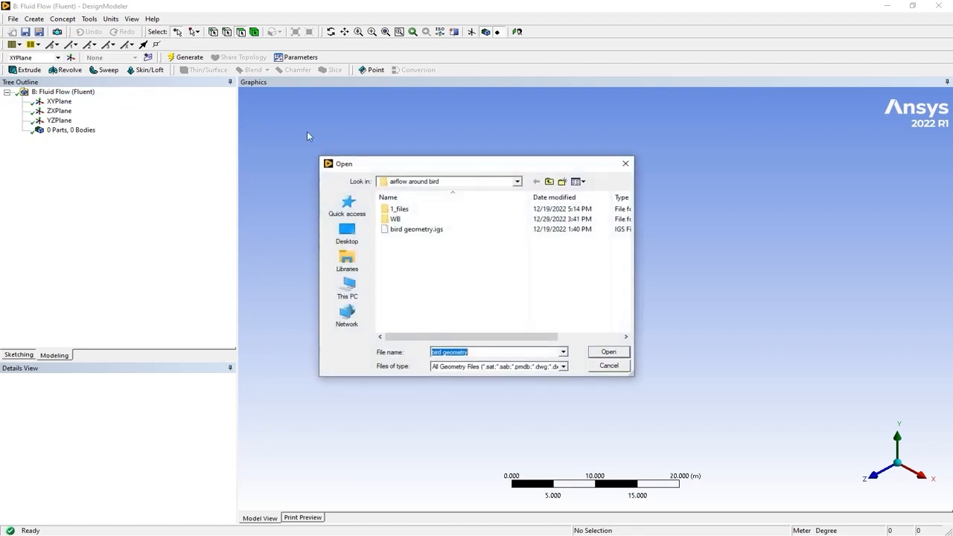
{"action": "left_click", "coordinate": [416, 232]}
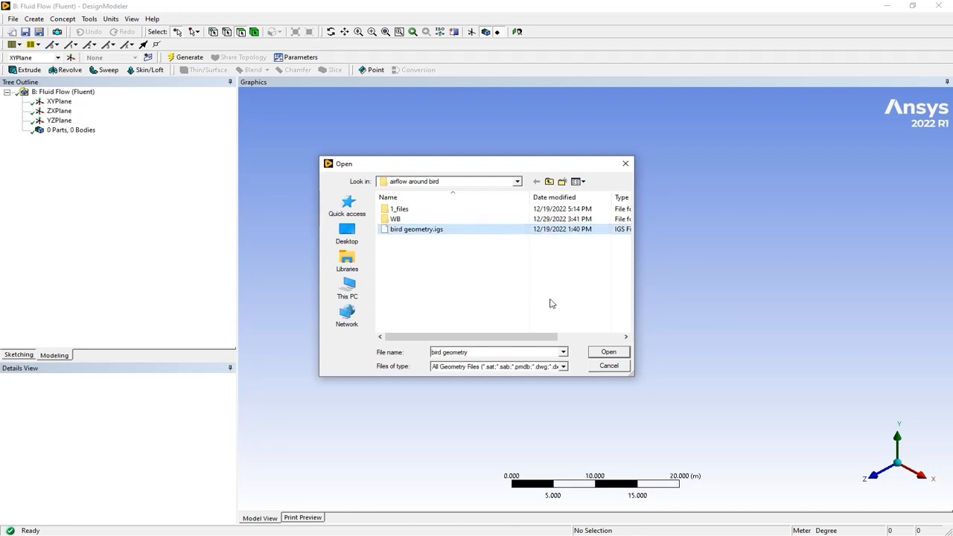
{"action": "left_click", "coordinate": [608, 352]}
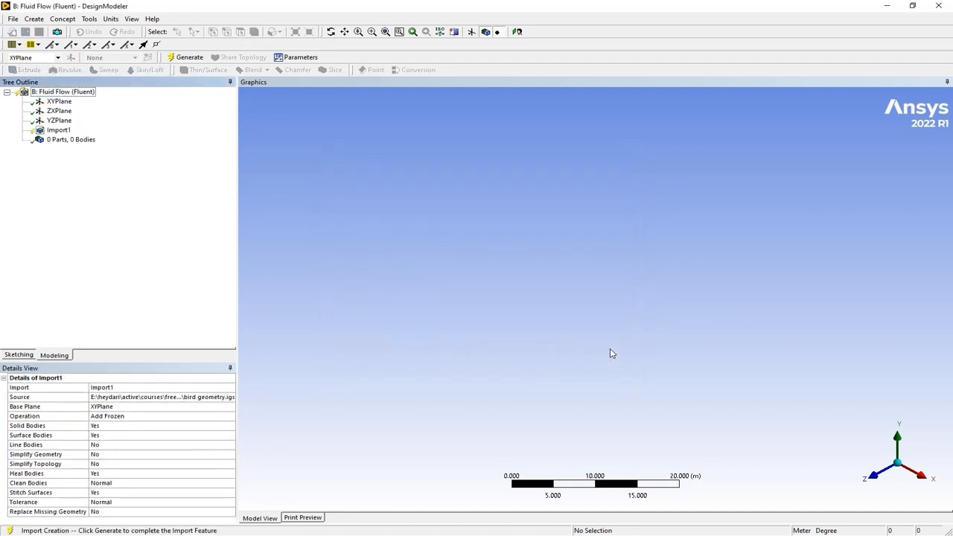
{"action": "left_click", "coordinate": [177, 61]}
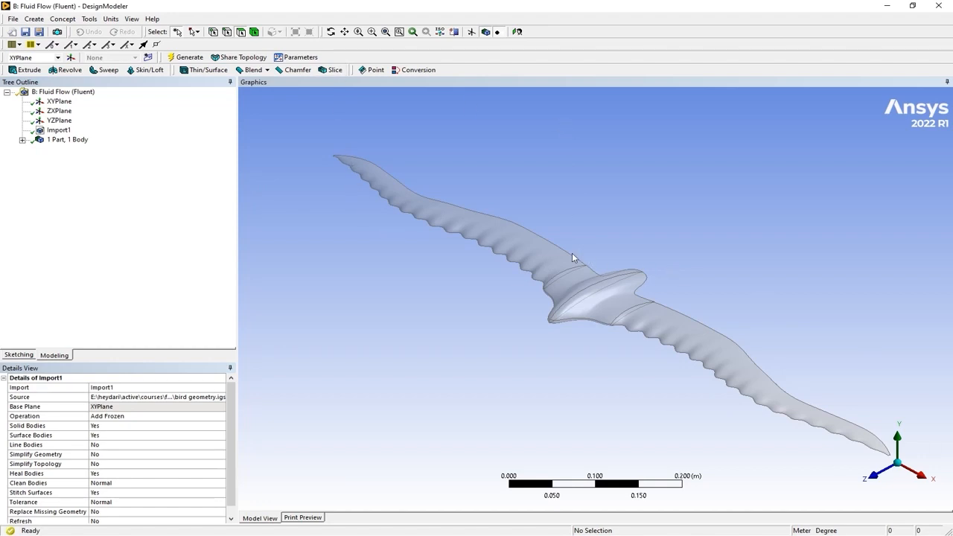
Step: Add a box primitive with its first point at X -2.5 m, Y -2.5 m and Z -4 m
{"action": "scroll", "coordinate": [562, 255], "scroll_direction": "down", "scroll_amount": 2}
{"action": "scroll", "coordinate": [562, 256], "scroll_direction": "down", "scroll_amount": 2}
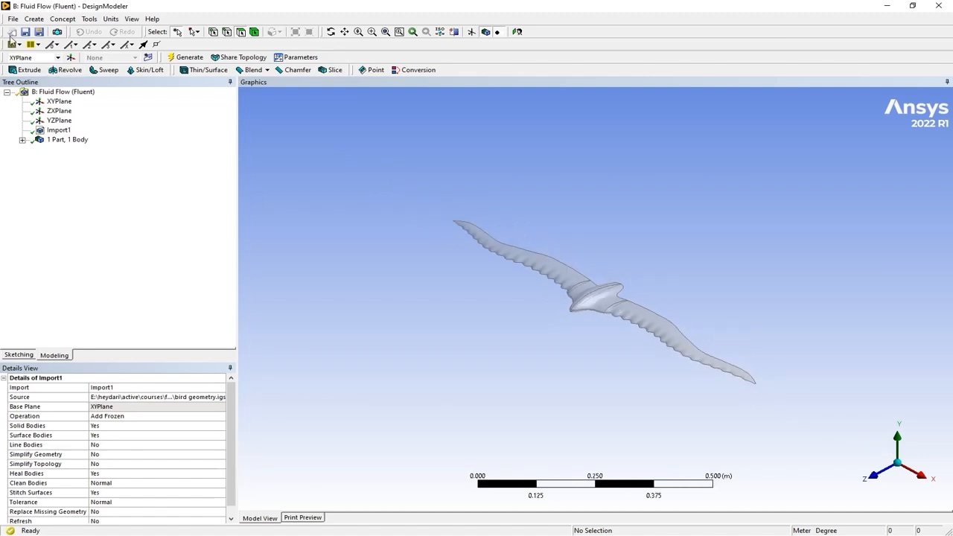
{"action": "left_click", "coordinate": [35, 19]}
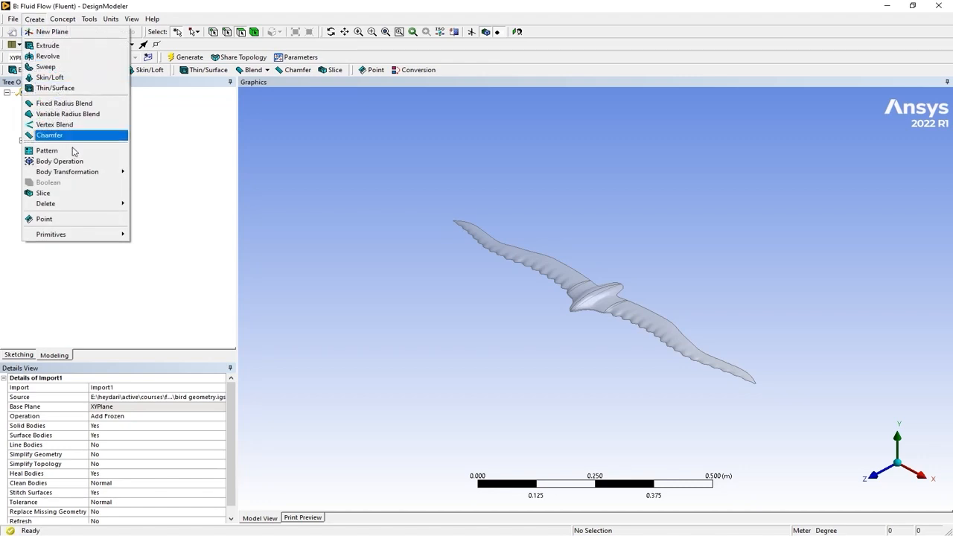
{"action": "mouse_move", "coordinate": [90, 234]}
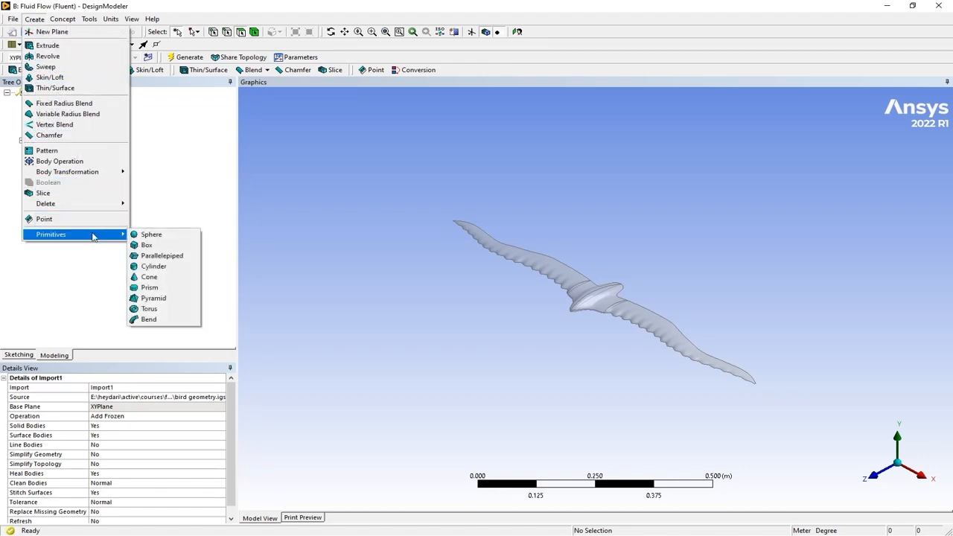
{"action": "left_click", "coordinate": [146, 246]}
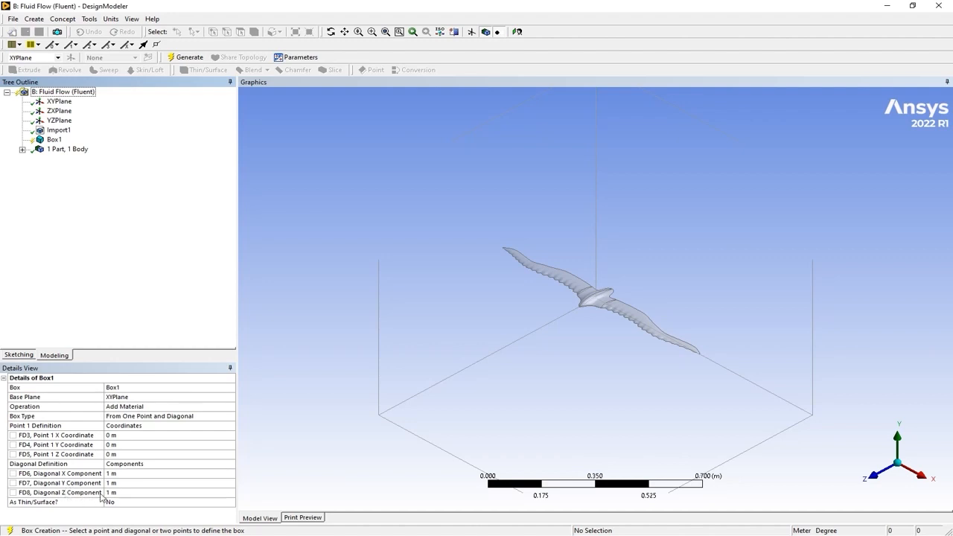
{"action": "left_click", "coordinate": [117, 437]}
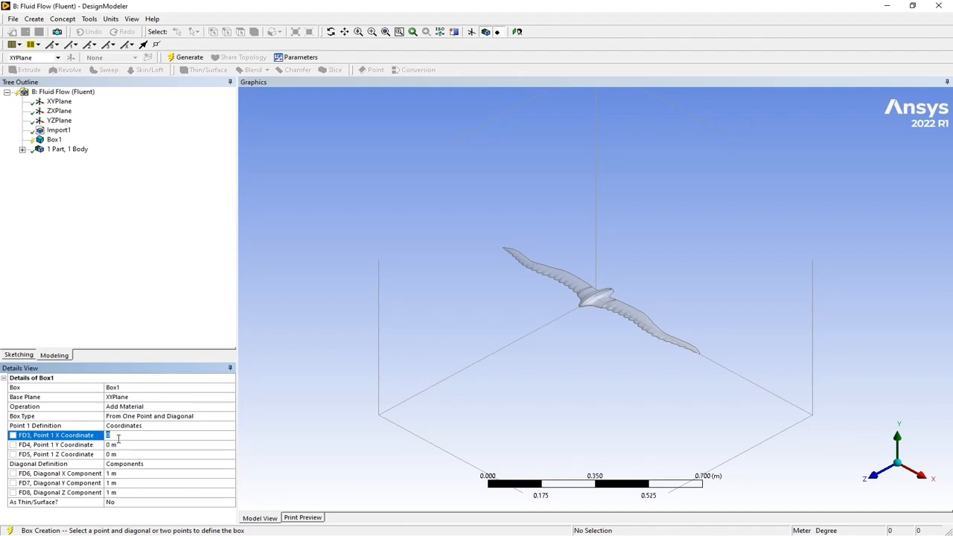
{"action": "type", "text": "-2.5"}
{"action": "left_click", "coordinate": [120, 445]}
{"action": "type", "text": "-2.5"}
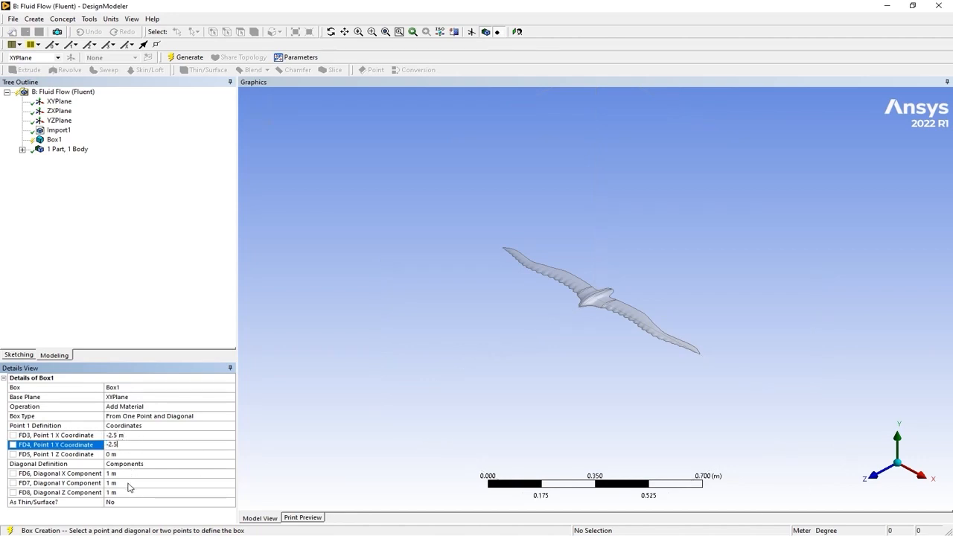
{"action": "left_click", "coordinate": [144, 455]}
{"action": "type", "text": "-4"}
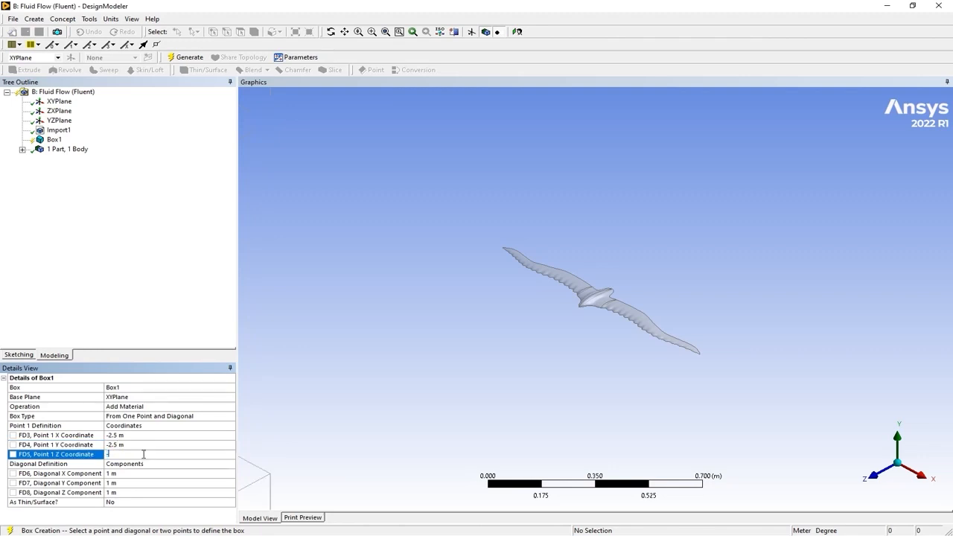
{"action": "key", "text": "Return"}
Step: Set the box's diagonal X, Y and Z components to 5 m each and generate the box around the bird
{"action": "scroll", "coordinate": [426, 240], "scroll_direction": "down", "scroll_amount": 5}
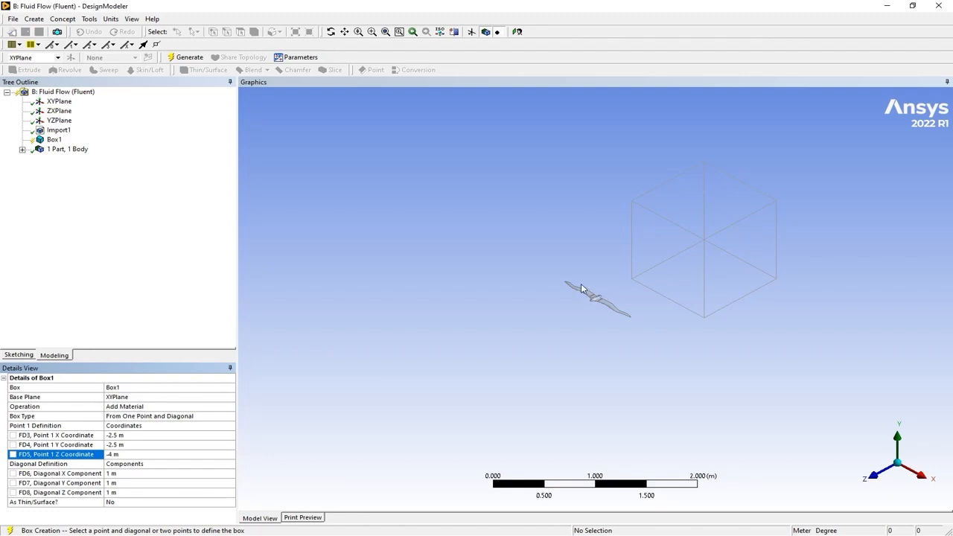
{"action": "left_click", "coordinate": [112, 474]}
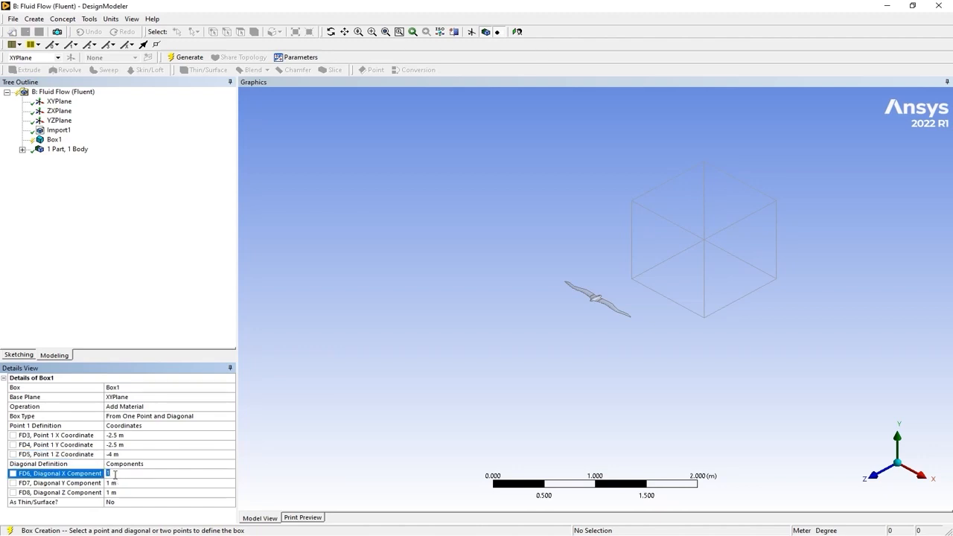
{"action": "type", "text": "5"}
{"action": "left_click", "coordinate": [112, 483]}
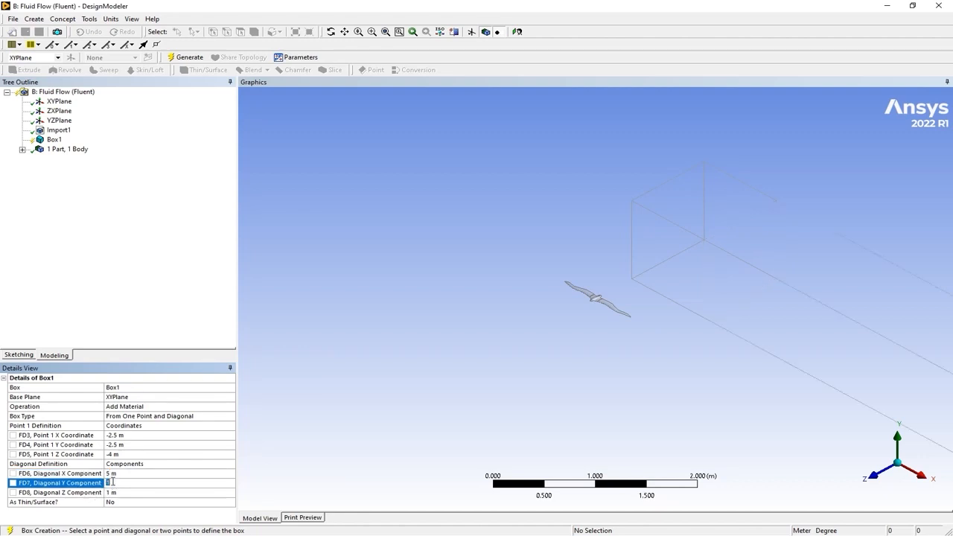
{"action": "type", "text": "5"}
{"action": "left_click", "coordinate": [127, 493]}
{"action": "type", "text": "5"}
{"action": "key", "text": "Return"}
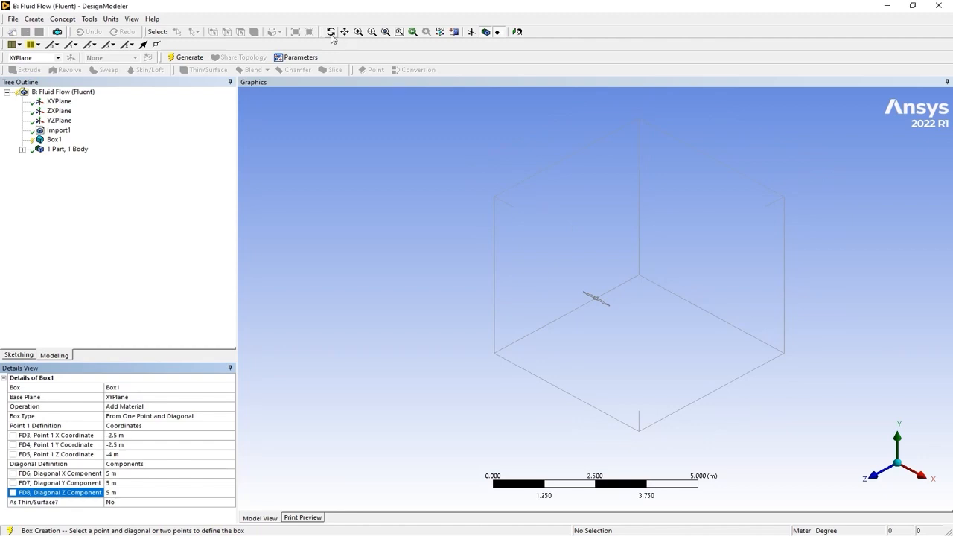
{"action": "left_click", "coordinate": [385, 34]}
{"action": "scroll", "coordinate": [525, 222], "scroll_direction": "down", "scroll_amount": 8}
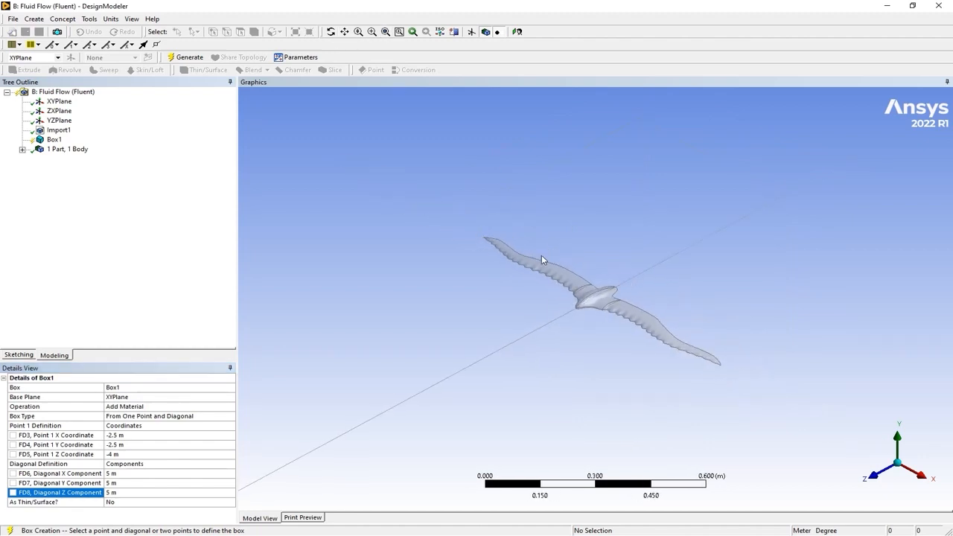
{"action": "scroll", "coordinate": [540, 262], "scroll_direction": "down", "scroll_amount": 6}
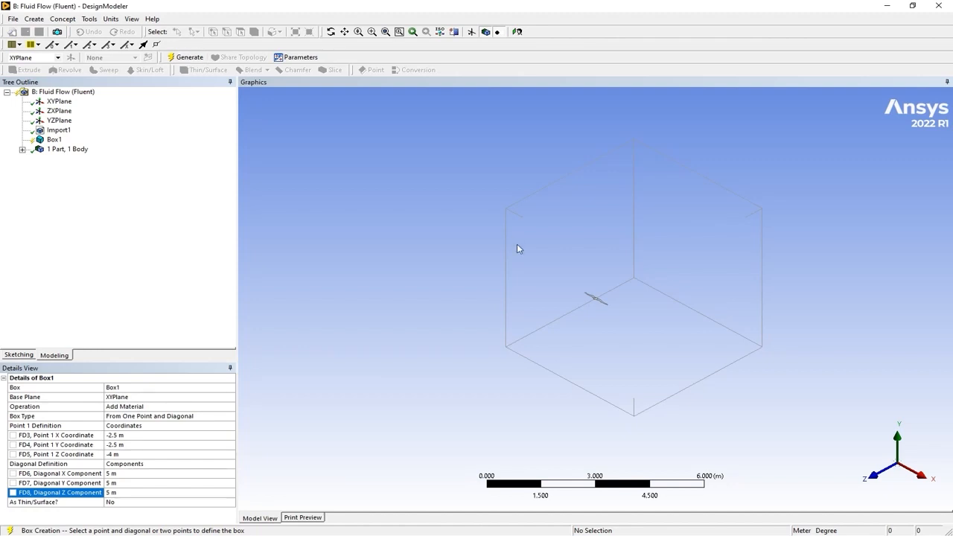
{"action": "left_click", "coordinate": [188, 58]}
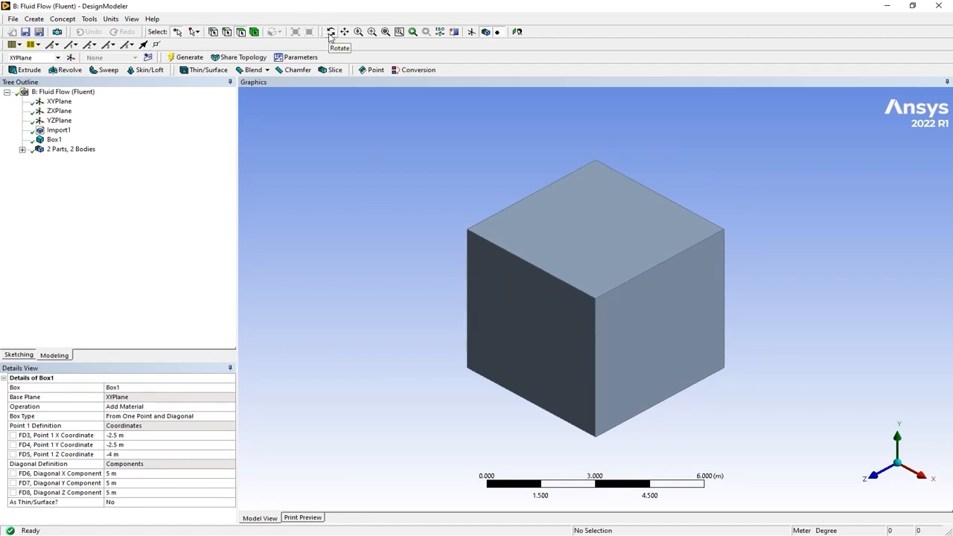
Step: Create a Boolean feature with the Subtract operation and assign the box as its target body
{"action": "left_click", "coordinate": [34, 18]}
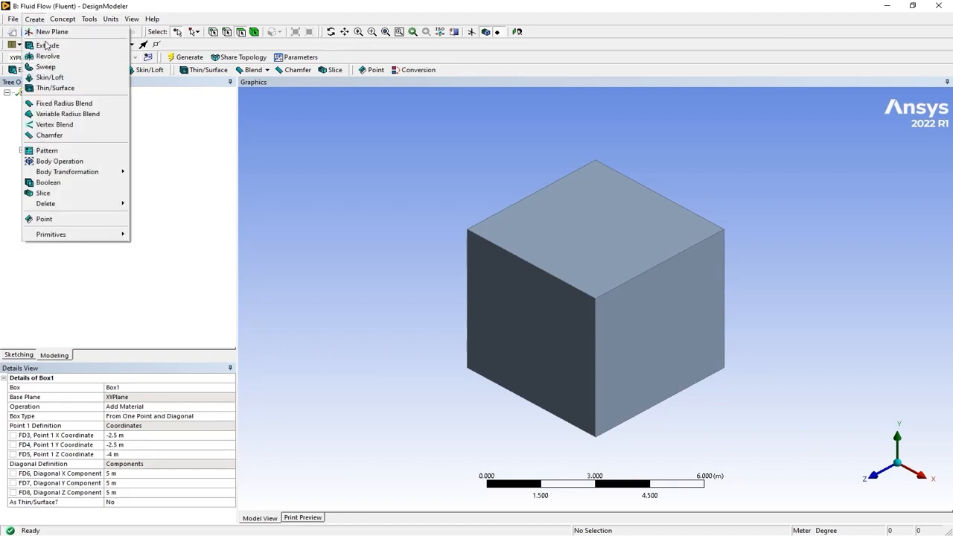
{"action": "left_click", "coordinate": [65, 184]}
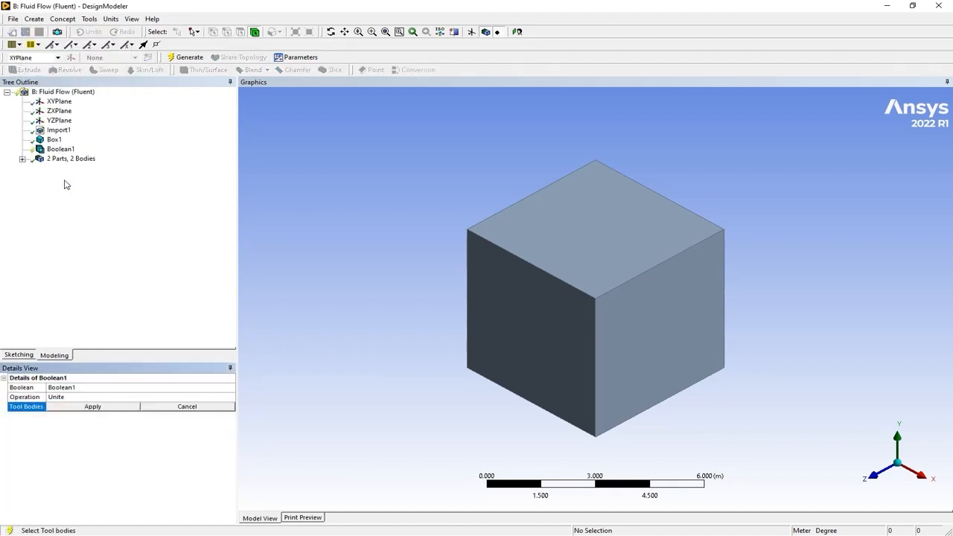
{"action": "left_click", "coordinate": [74, 397]}
{"action": "left_click", "coordinate": [231, 398]}
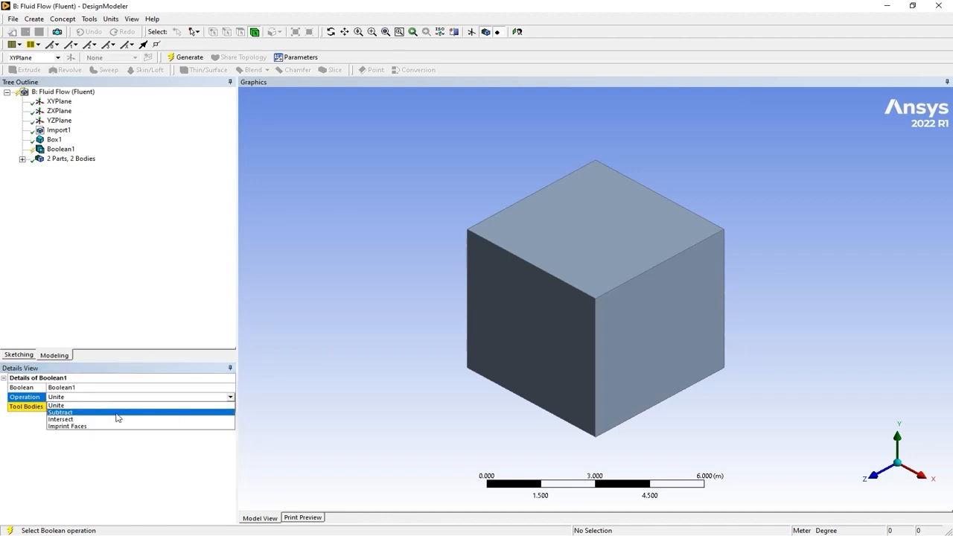
{"action": "left_click", "coordinate": [113, 416]}
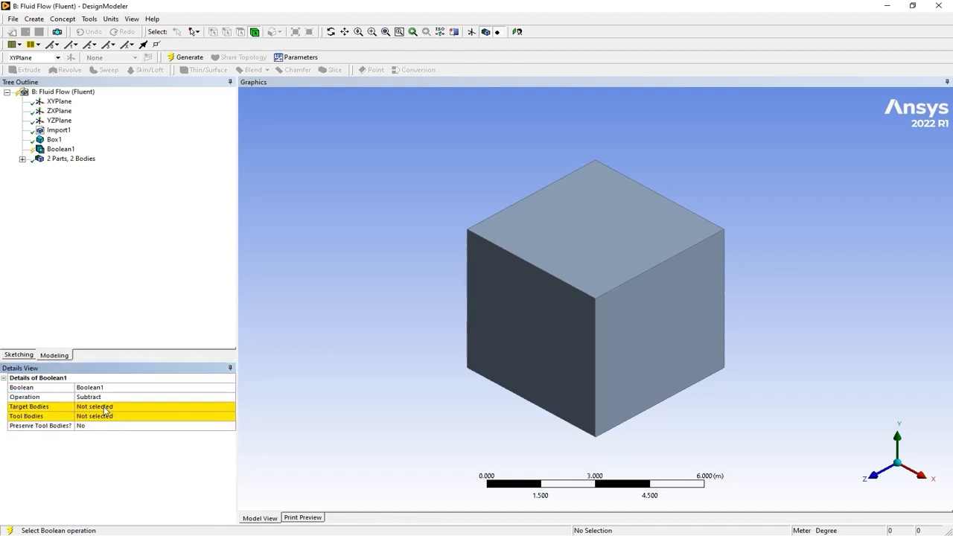
{"action": "left_click", "coordinate": [104, 406]}
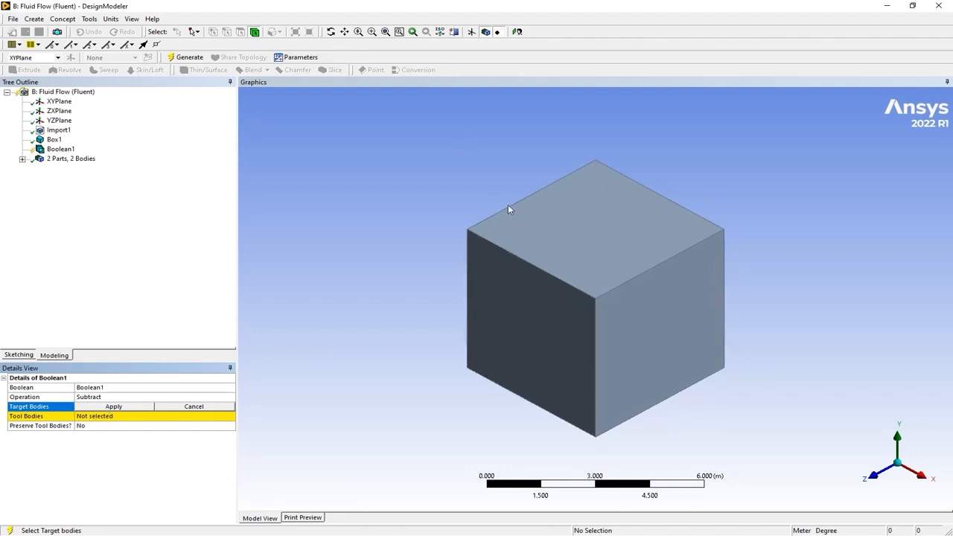
{"action": "left_click", "coordinate": [523, 263]}
{"action": "left_click", "coordinate": [124, 409]}
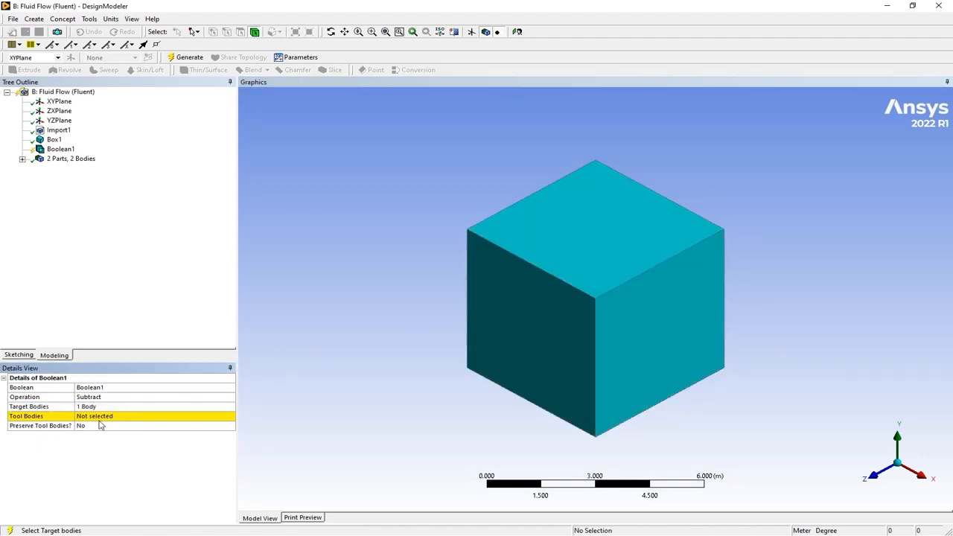
Step: Start choosing the Boolean's tool bodies and hide the box body that encloses the bird
{"action": "left_click", "coordinate": [99, 418]}
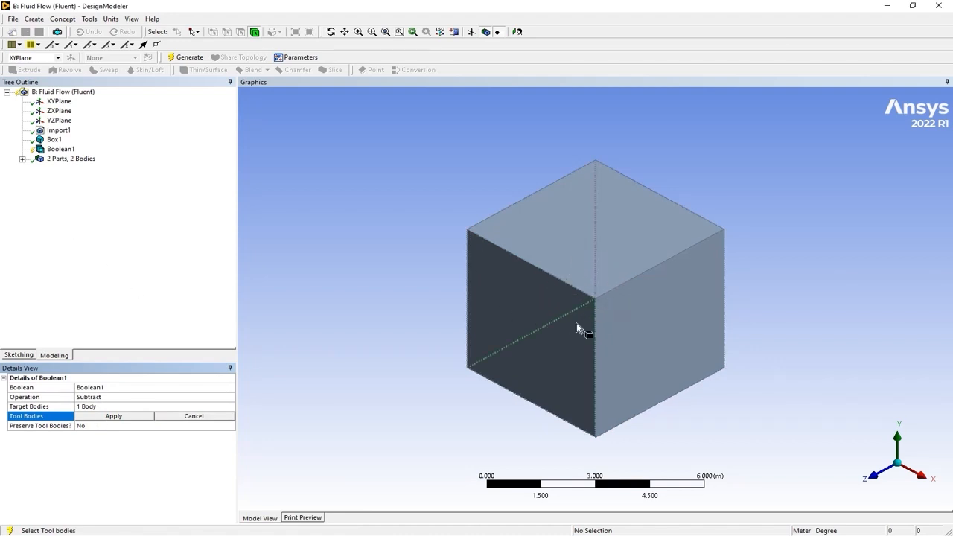
{"action": "left_click", "coordinate": [23, 159]}
{"action": "left_click", "coordinate": [68, 170]}
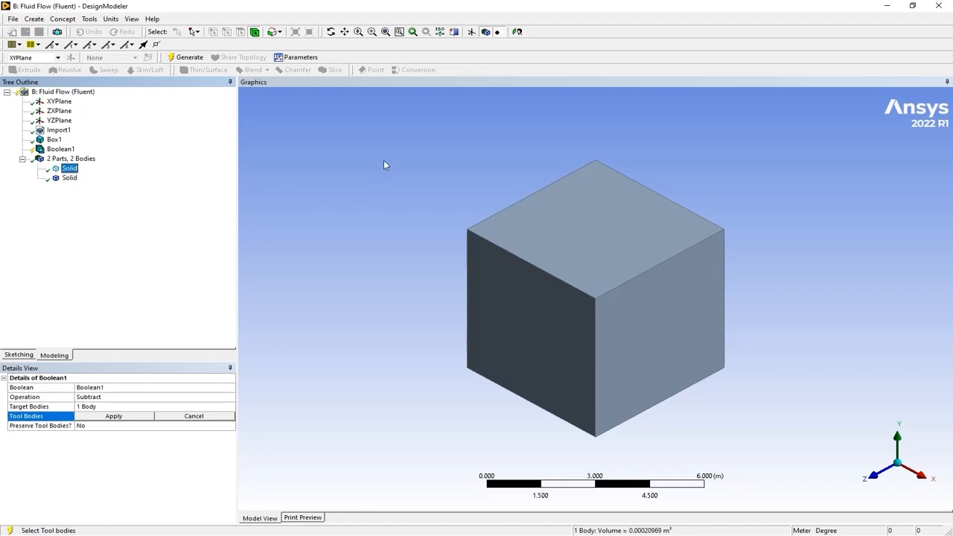
{"action": "left_click", "coordinate": [524, 240]}
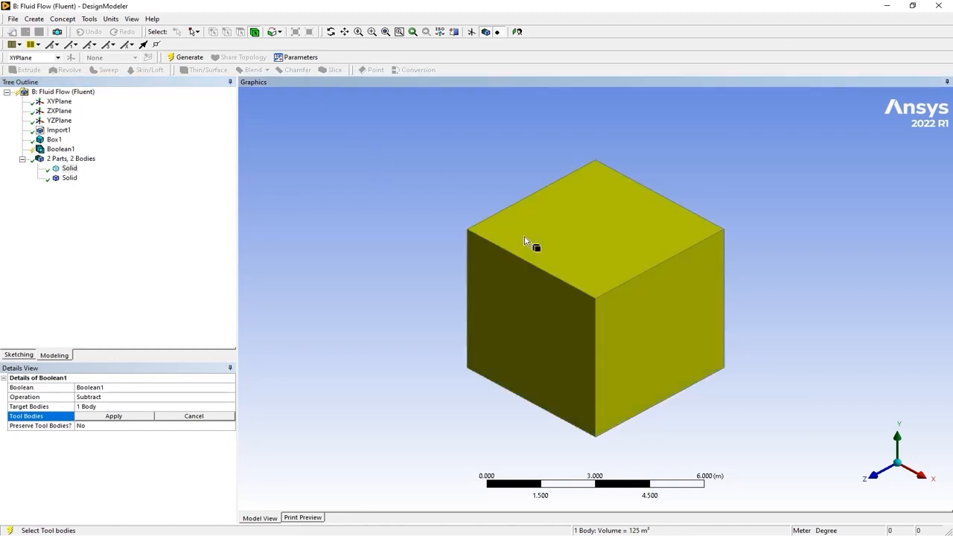
{"action": "right_click", "coordinate": [525, 240]}
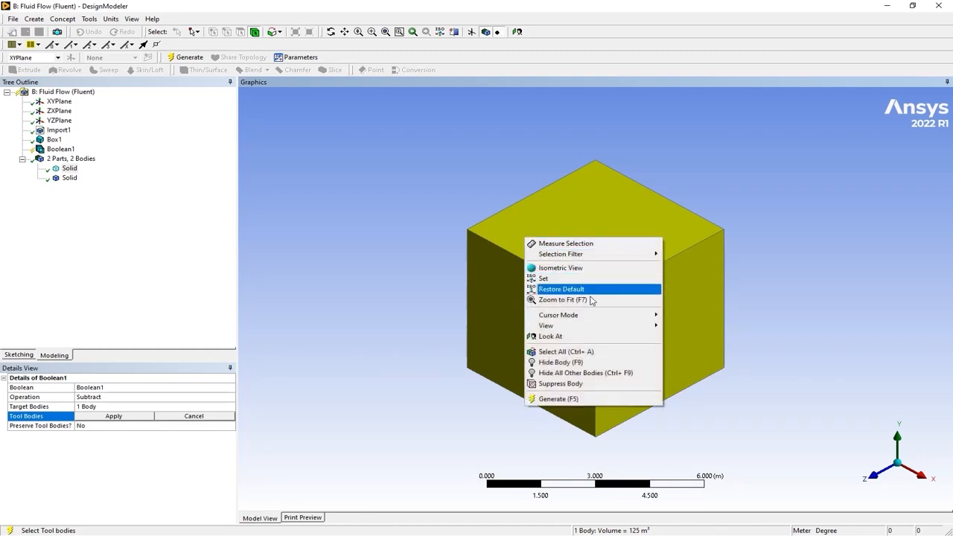
{"action": "left_click", "coordinate": [562, 362]}
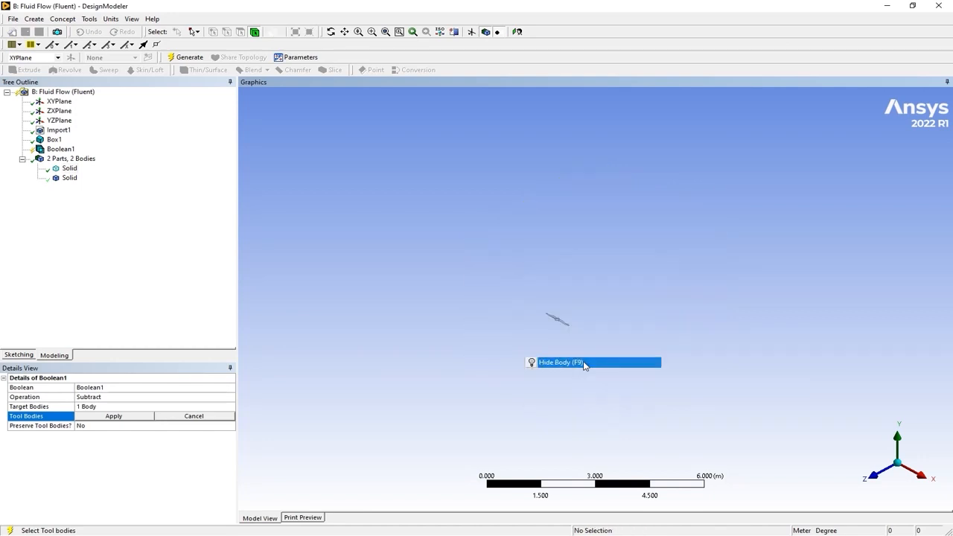
Step: Assign the bird body as the tool body of the Subtract Boolean
{"action": "right_click_drag", "start_coordinate": [521, 294], "coordinate": [604, 361]}
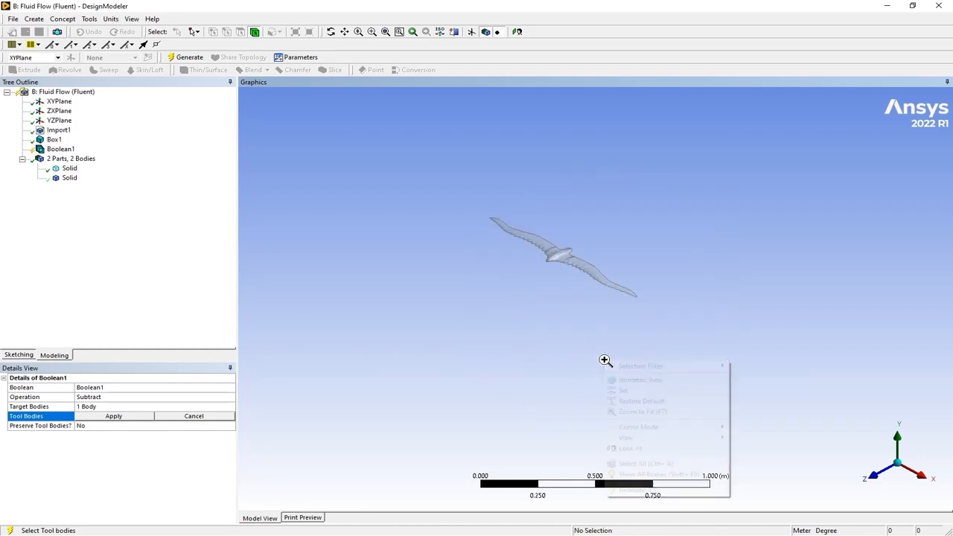
{"action": "left_click", "coordinate": [557, 234]}
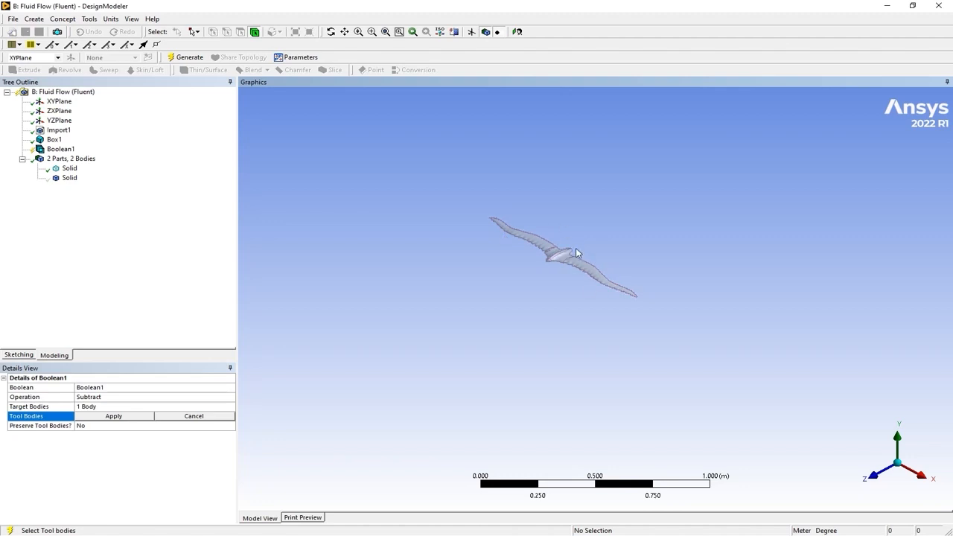
{"action": "left_click", "coordinate": [564, 260]}
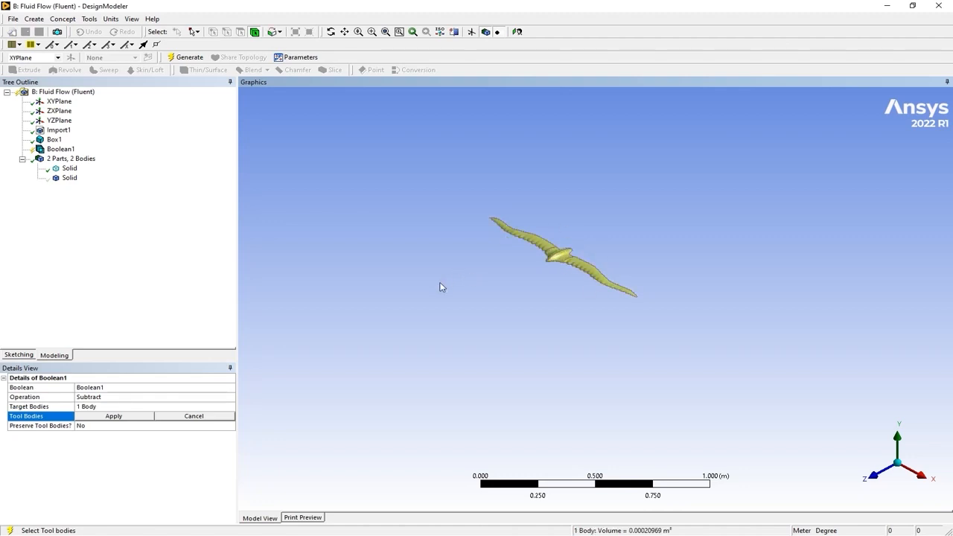
{"action": "left_click", "coordinate": [117, 417]}
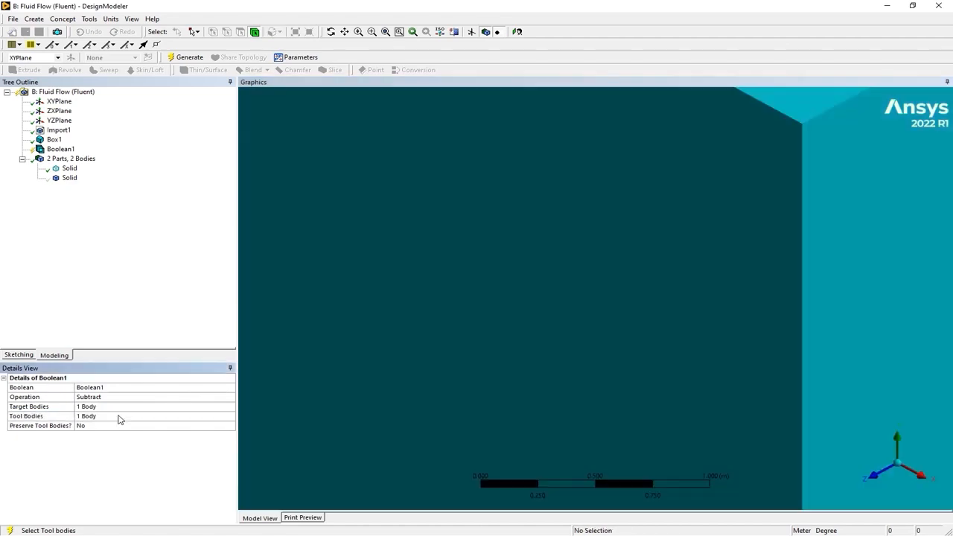
Step: Switch the Boolean's Preserve Tool Bodies option to Yes and back to No
{"action": "scroll", "coordinate": [472, 361], "scroll_direction": "down", "scroll_amount": 5}
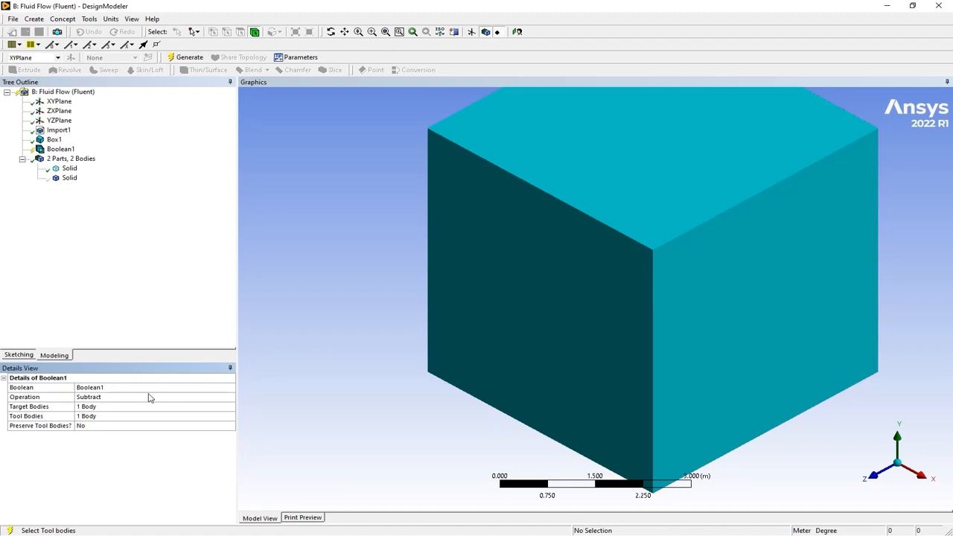
{"action": "left_click", "coordinate": [112, 430]}
{"action": "left_click", "coordinate": [231, 427]}
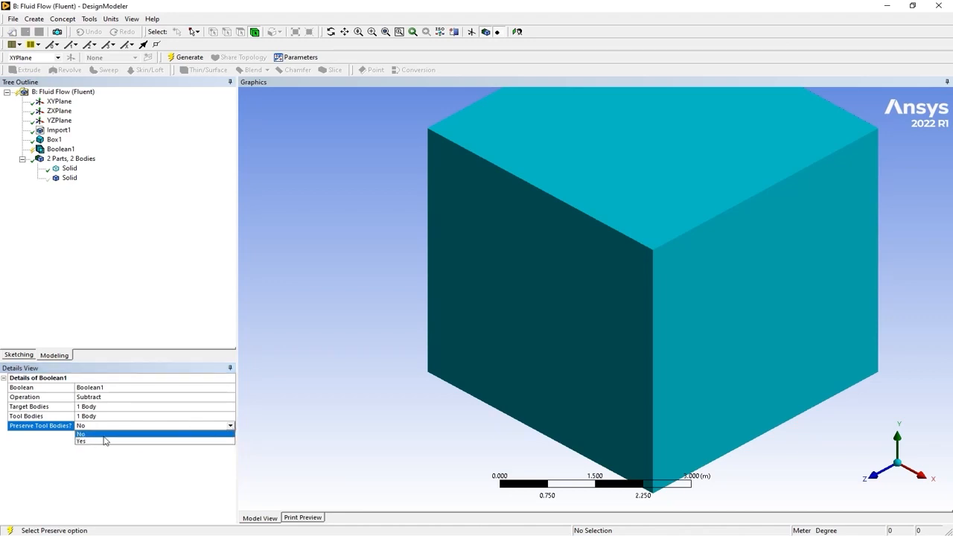
{"action": "left_click", "coordinate": [102, 438]}
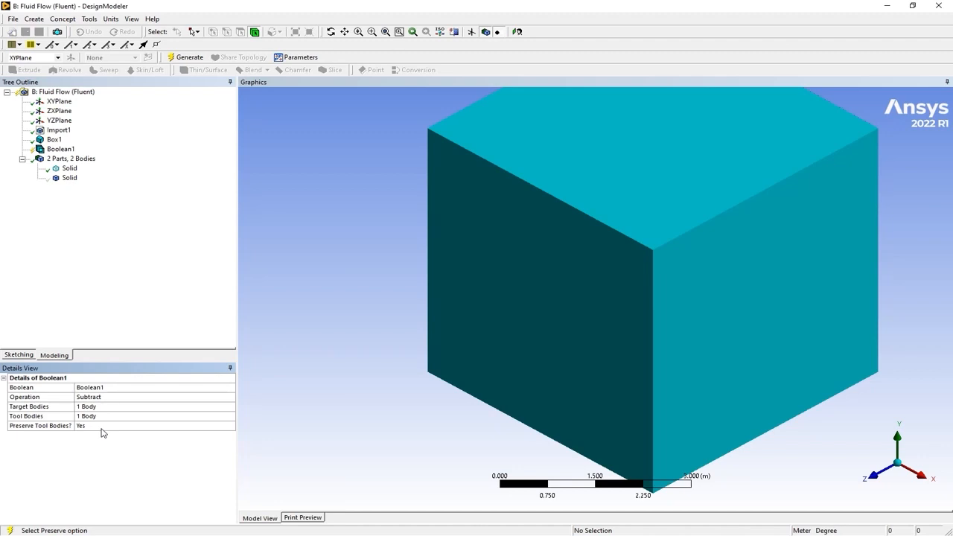
{"action": "left_click", "coordinate": [230, 429]}
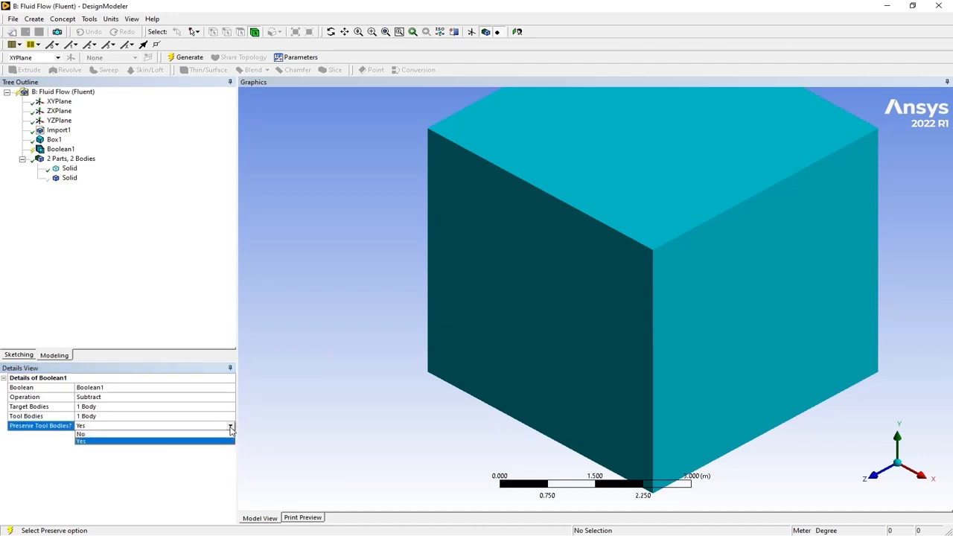
{"action": "left_click", "coordinate": [114, 436]}
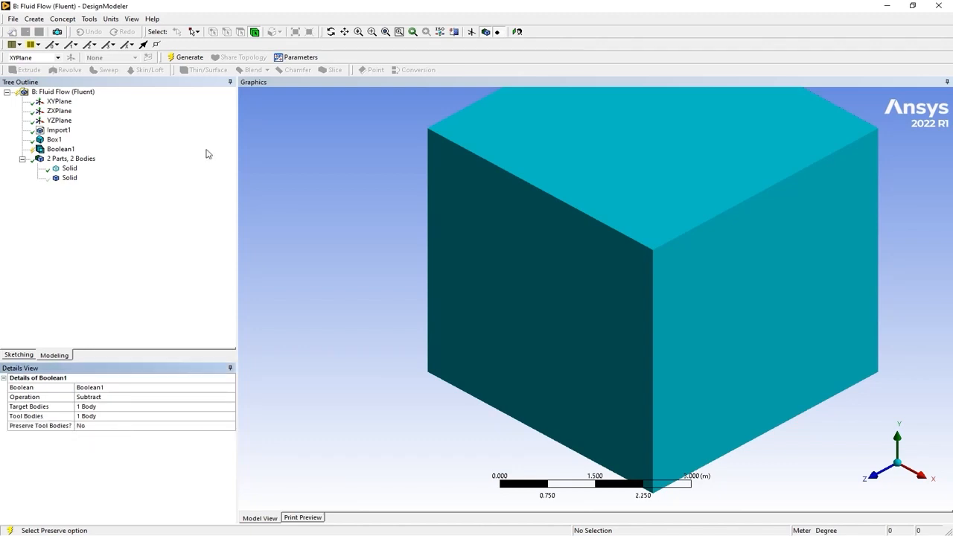
Step: Generate the Subtract Boolean and show all bodies again
{"action": "left_click", "coordinate": [186, 58]}
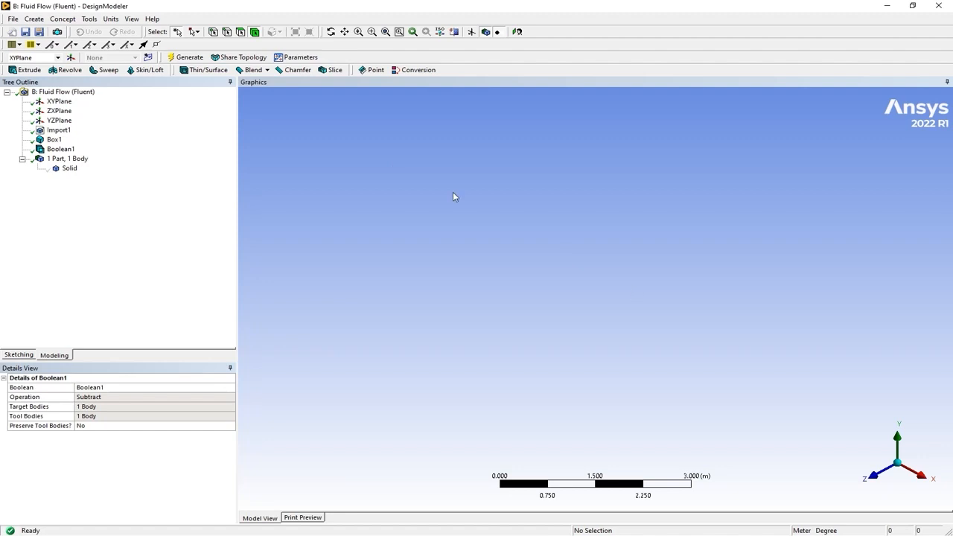
{"action": "right_click", "coordinate": [453, 197]}
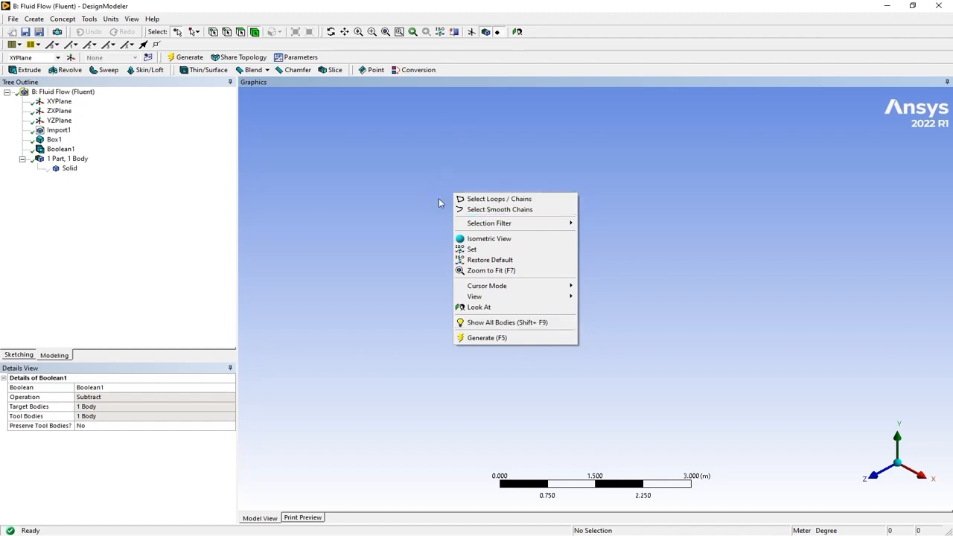
{"action": "left_click", "coordinate": [471, 324]}
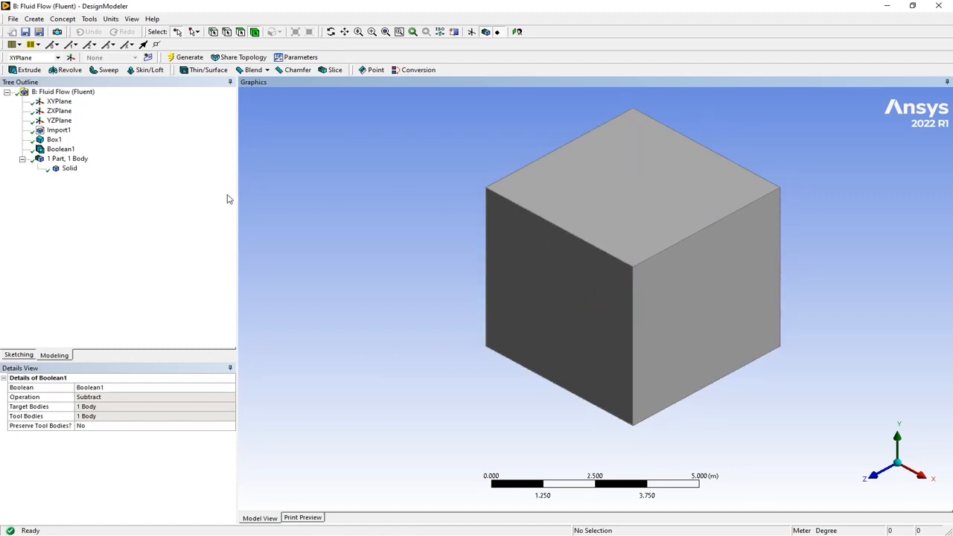
Step: Set the Fluid/Solid property of the remaining solid body to Fluid
{"action": "left_click", "coordinate": [67, 169]}
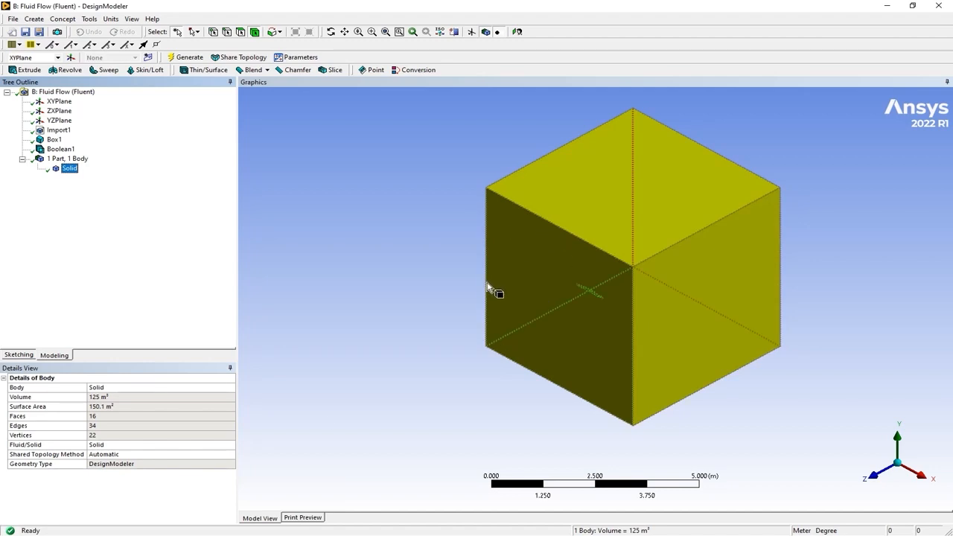
{"action": "left_click", "coordinate": [34, 447]}
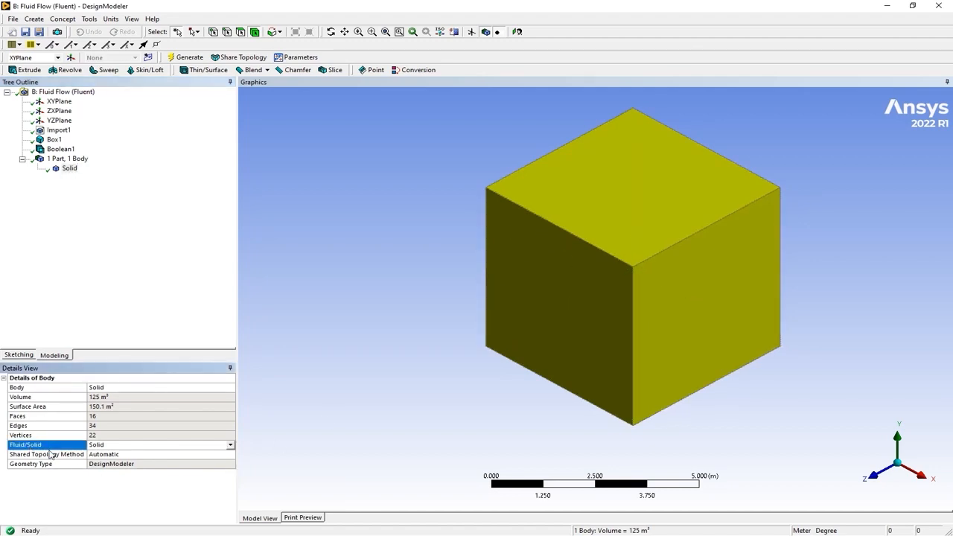
{"action": "left_click", "coordinate": [231, 445]}
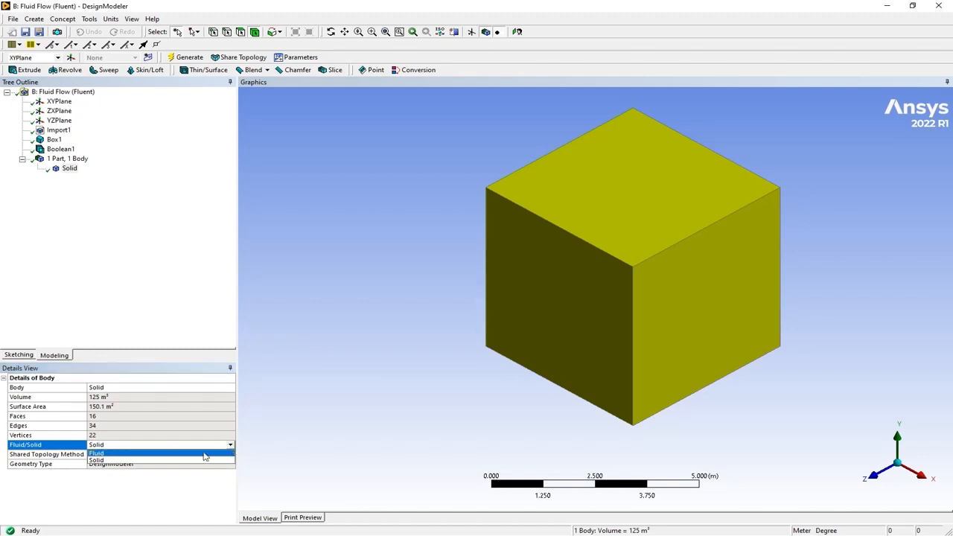
{"action": "left_click", "coordinate": [96, 454]}
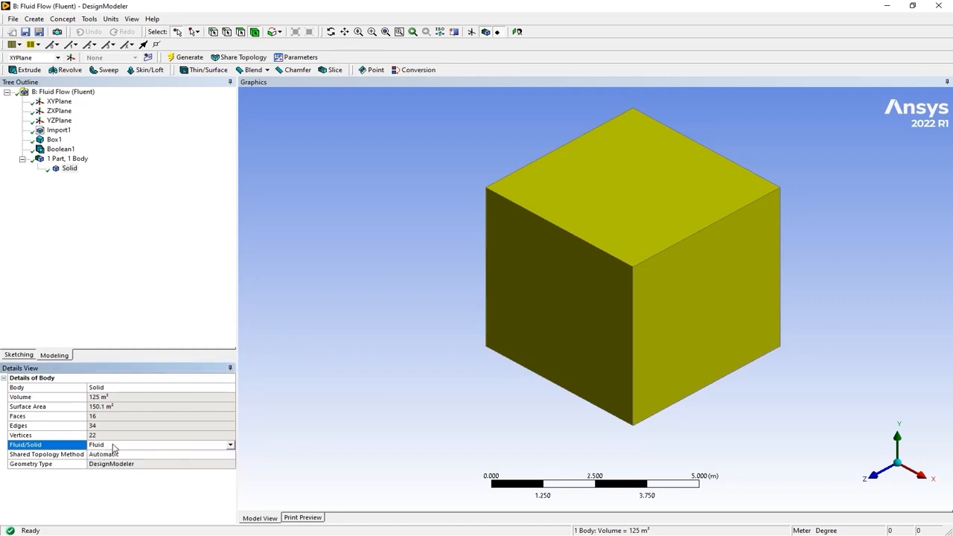
{"action": "left_click", "coordinate": [346, 357]}
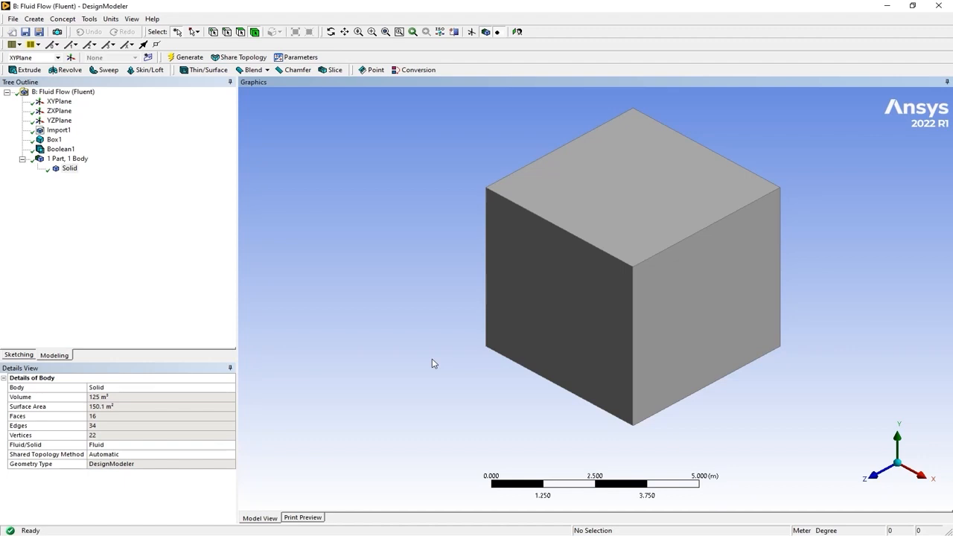
Step: Close DesignModeler and open the second Fluid Flow (Fluent) system's mesh in Ansys Meshing from Workbench
{"action": "left_click", "coordinate": [22, 159]}
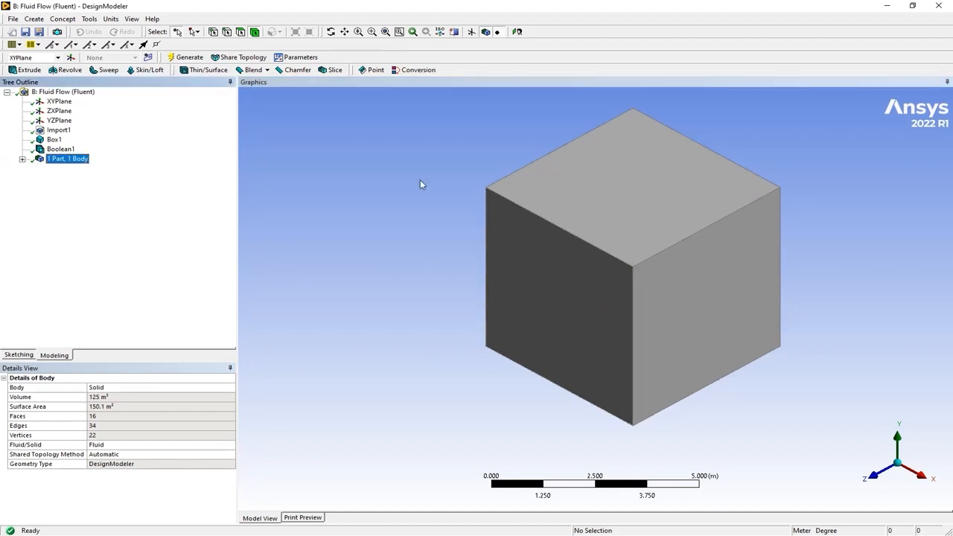
{"action": "left_click", "coordinate": [937, 7]}
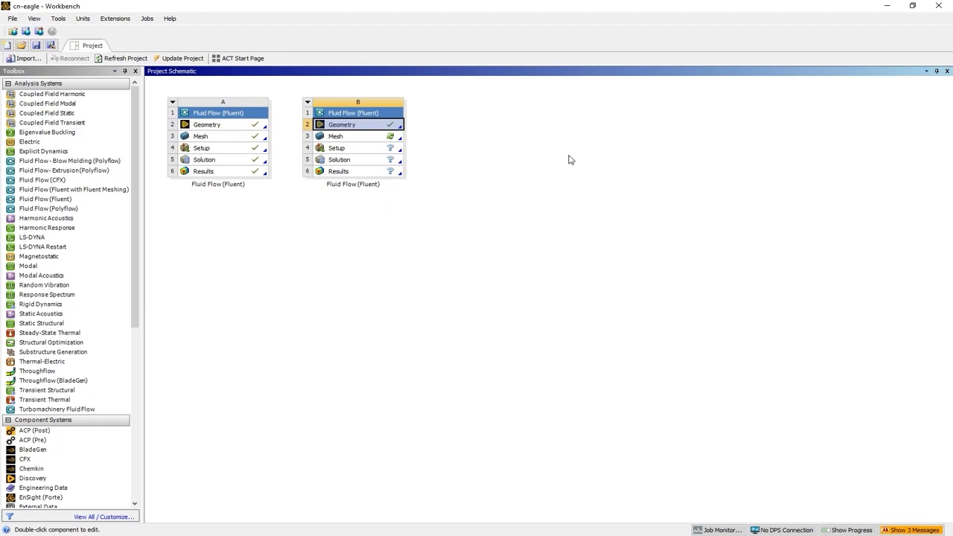
{"action": "double_click", "coordinate": [356, 141]}
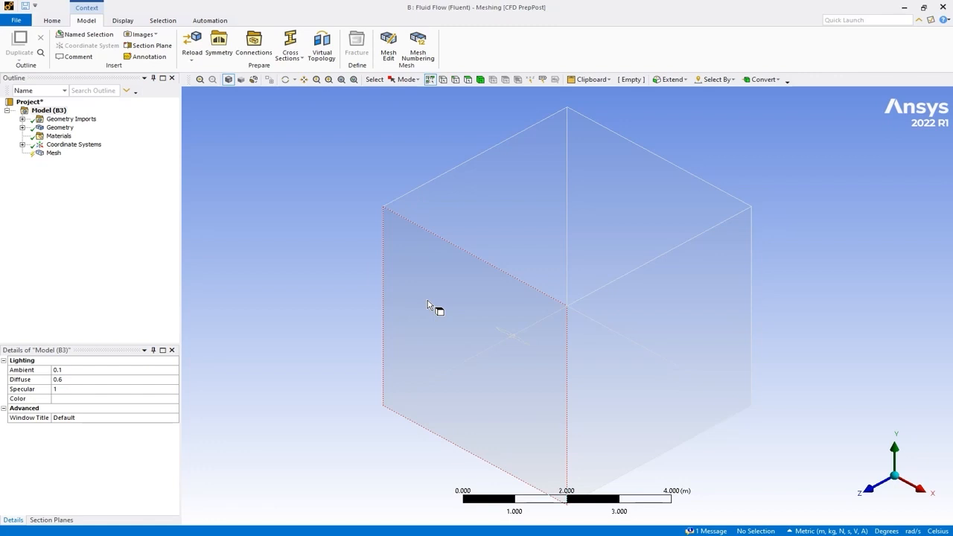
Step: Create a named selection called inlet from the box face on the positive Z side
{"action": "left_click", "coordinate": [469, 79]}
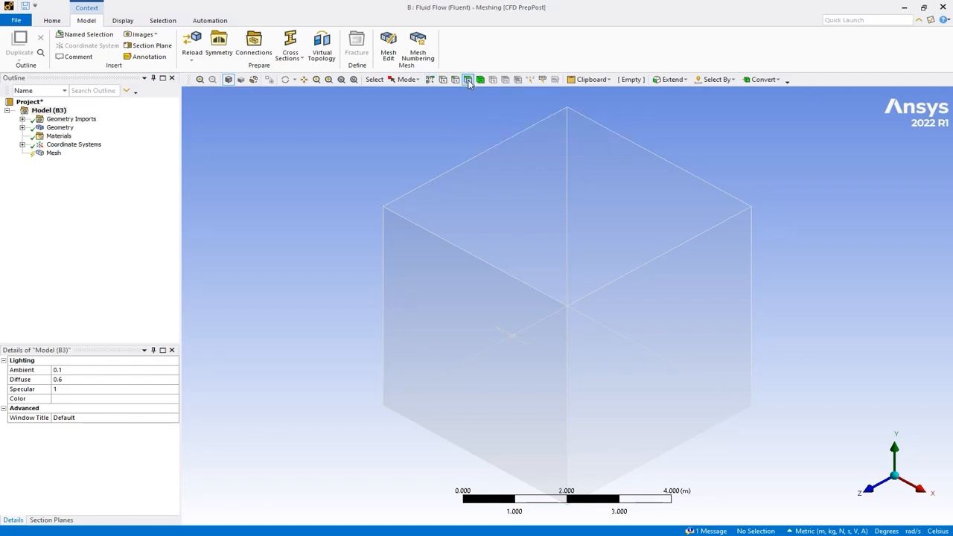
{"action": "left_click", "coordinate": [439, 300]}
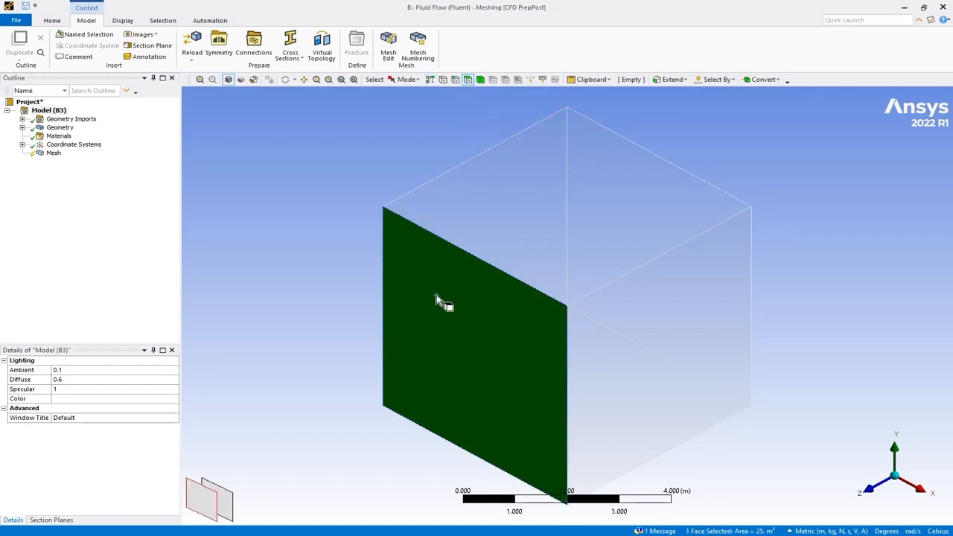
{"action": "right_click", "coordinate": [437, 298]}
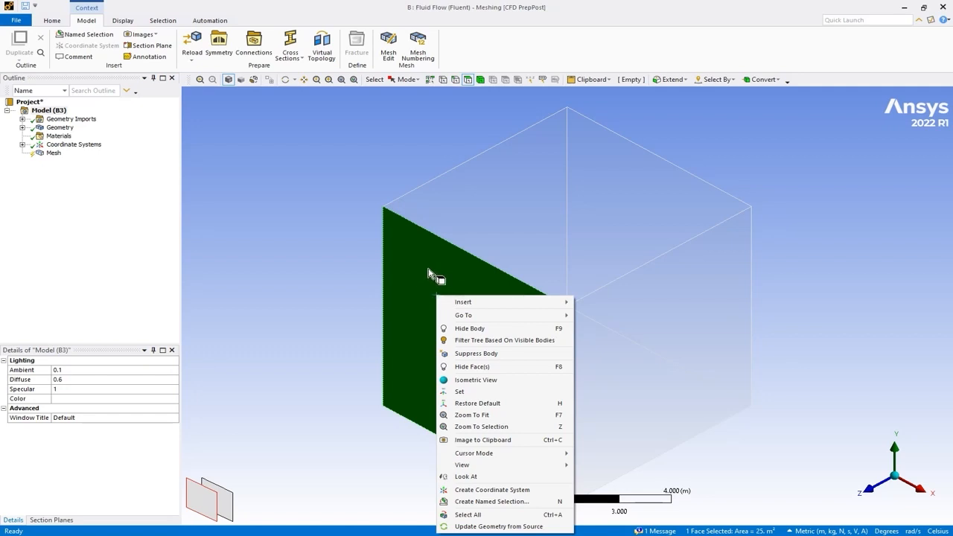
{"action": "mouse_move", "coordinate": [438, 299]}
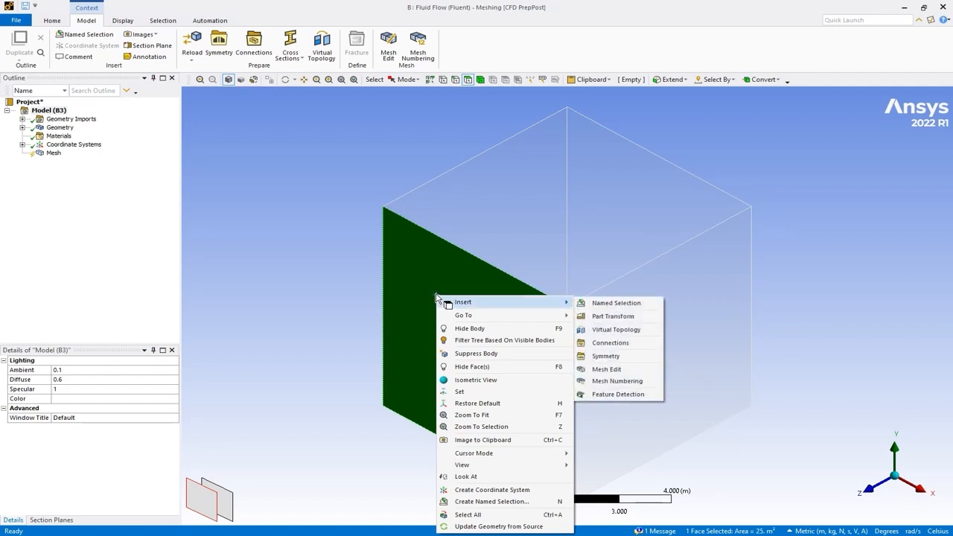
{"action": "left_click", "coordinate": [488, 502]}
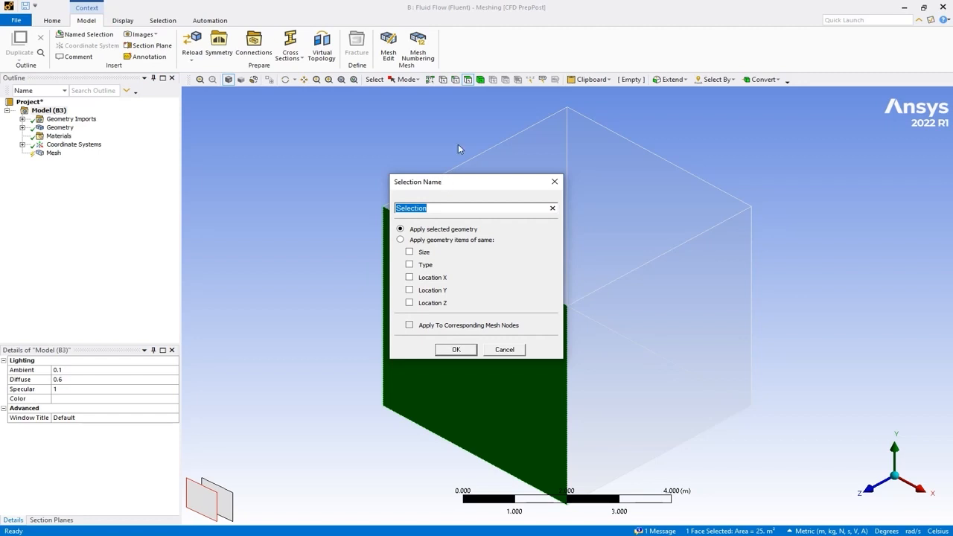
{"action": "type", "text": "inlet"}
{"action": "left_click", "coordinate": [451, 350]}
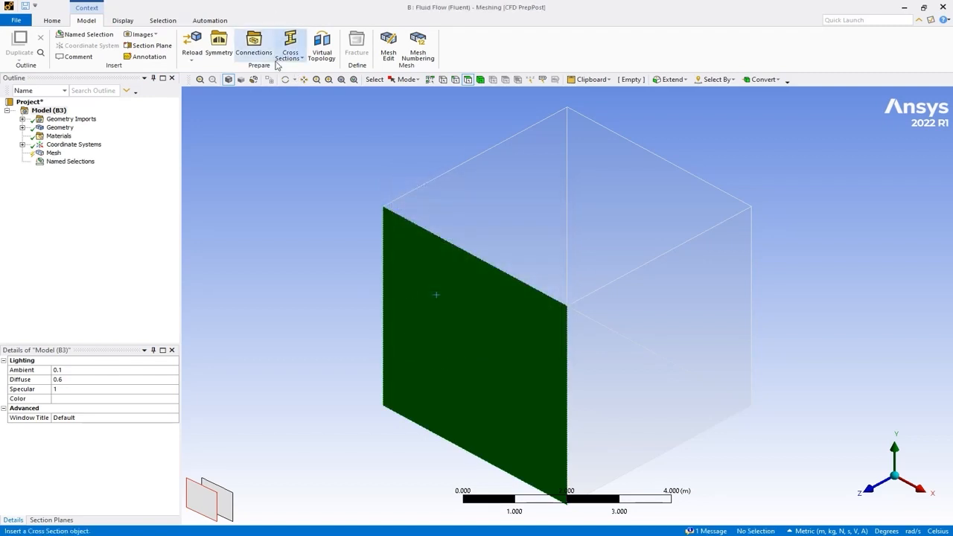
Step: Create a named selection called outlet from the box face on the negative Z side, opposite the inlet
{"action": "left_click", "coordinate": [289, 83]}
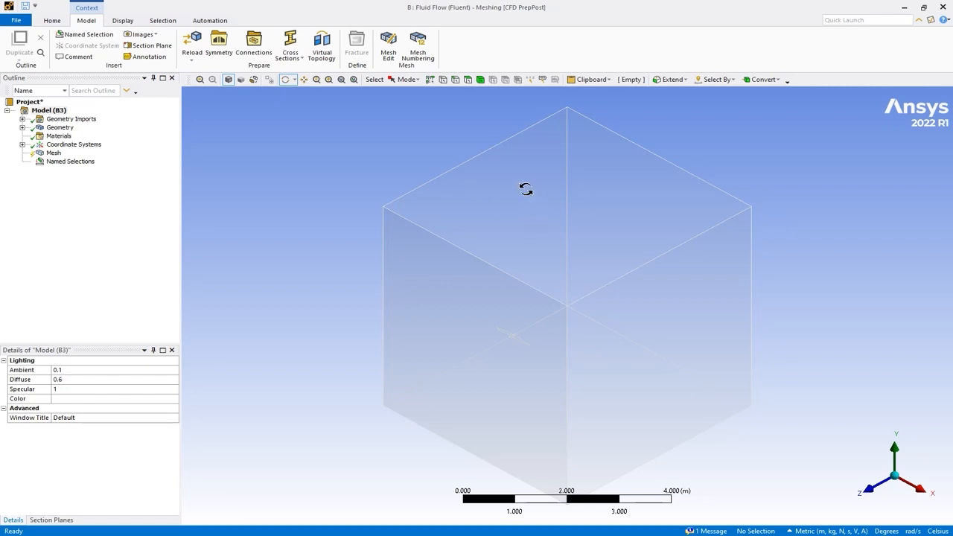
{"action": "left_click_drag", "start_coordinate": [658, 387], "coordinate": [477, 362]}
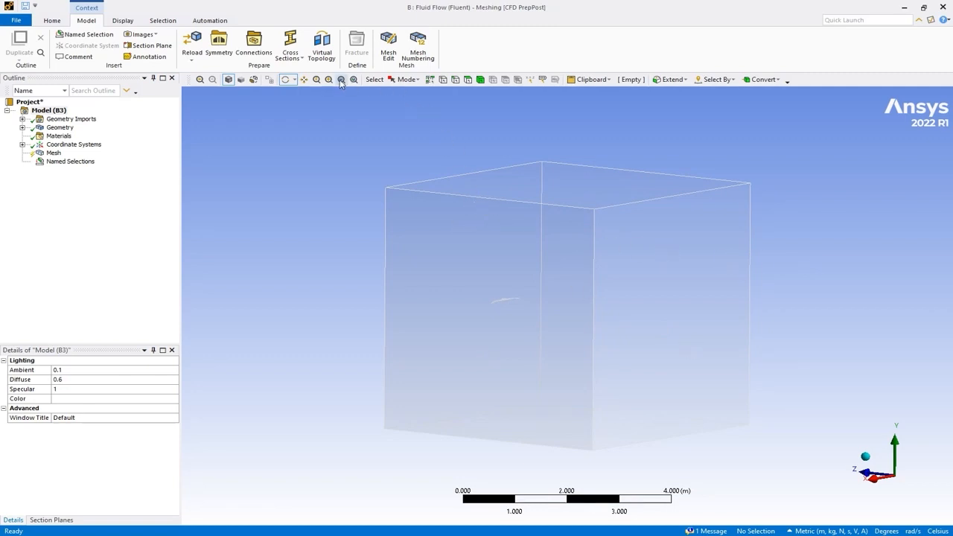
{"action": "left_click", "coordinate": [467, 79]}
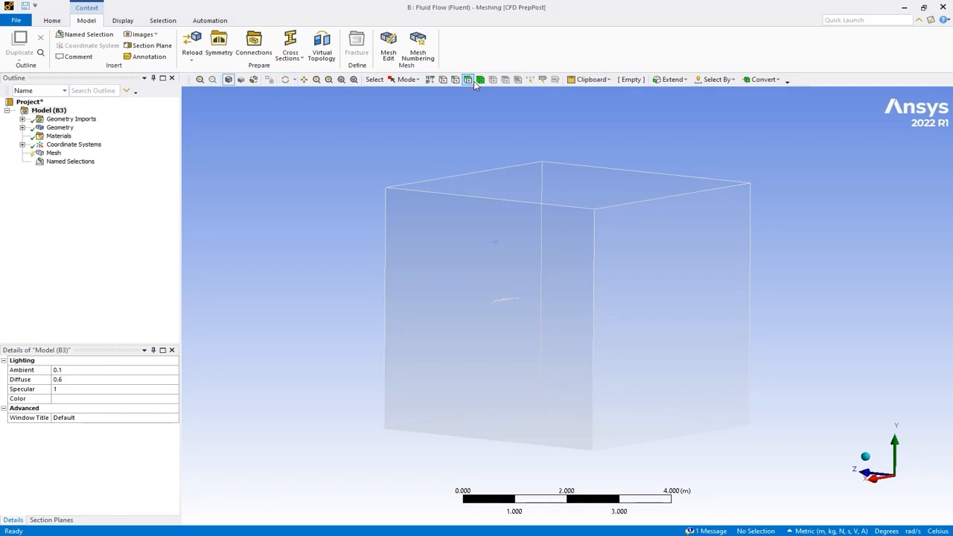
{"action": "left_click", "coordinate": [665, 294]}
{"action": "right_click", "coordinate": [663, 293]}
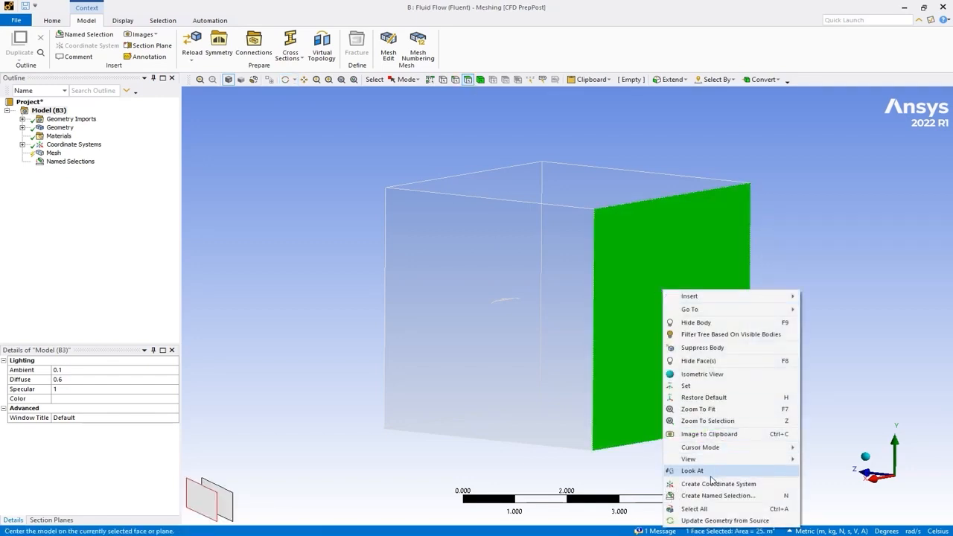
{"action": "left_click", "coordinate": [709, 500]}
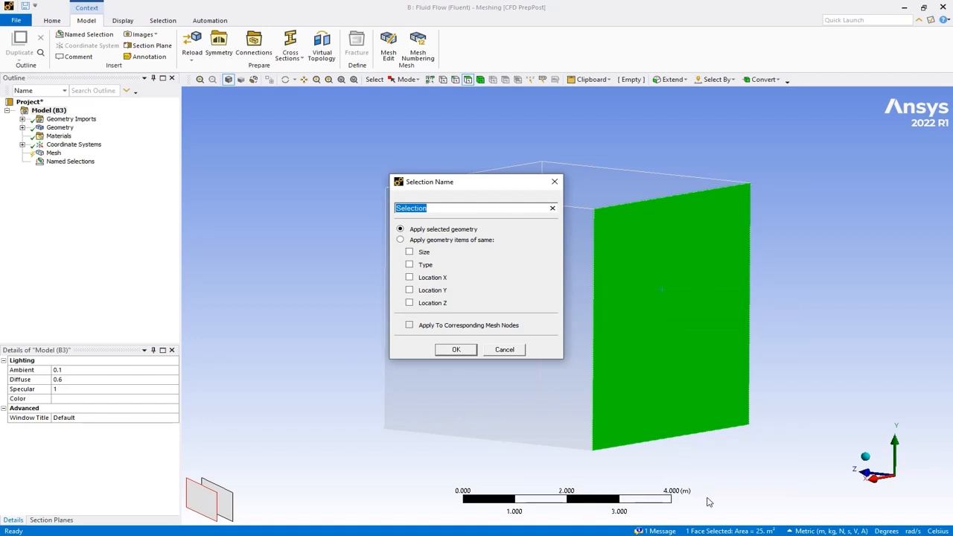
{"action": "type", "text": "outlet"}
{"action": "left_click", "coordinate": [455, 349]}
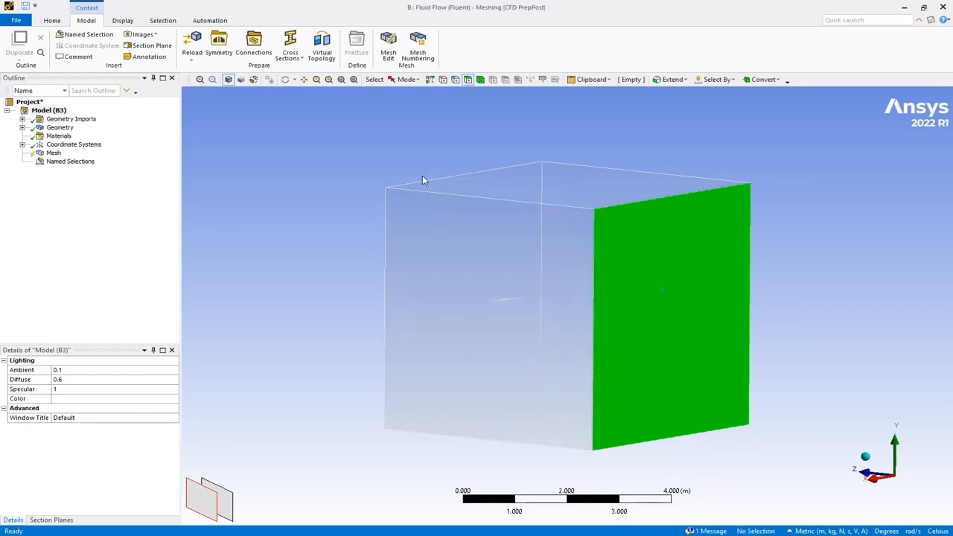
Step: Select the box's top face together with its side face on the positive X side
{"action": "left_click", "coordinate": [285, 79]}
{"action": "left_click", "coordinate": [323, 112]}
{"action": "left_click_drag", "start_coordinate": [485, 239], "coordinate": [655, 256]}
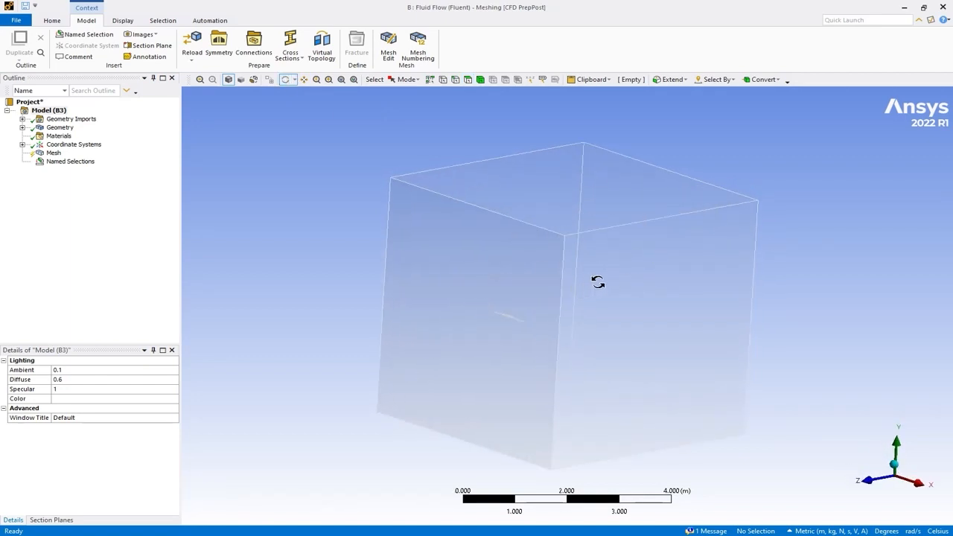
{"action": "left_click_drag", "start_coordinate": [630, 236], "coordinate": [586, 389]}
{"action": "left_click", "coordinate": [586, 389]}
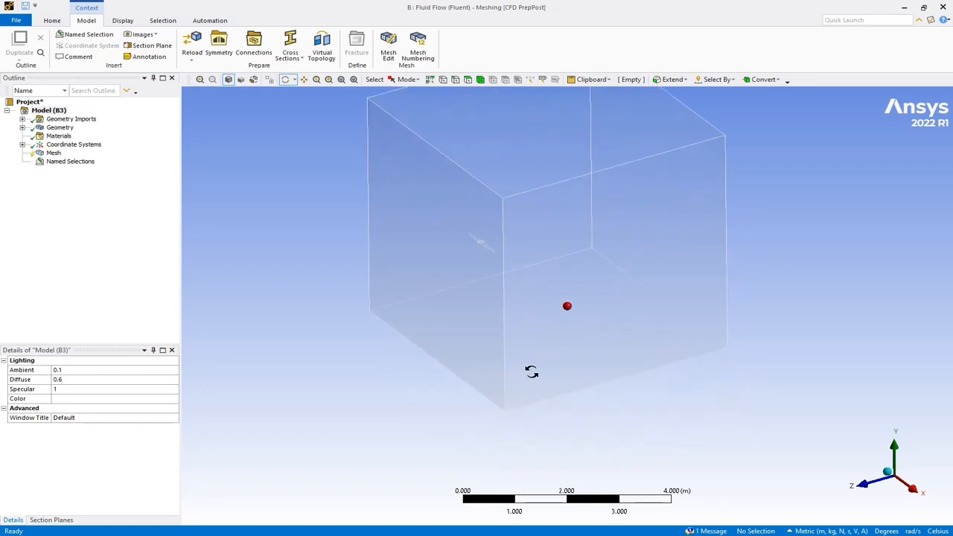
{"action": "left_click", "coordinate": [341, 78]}
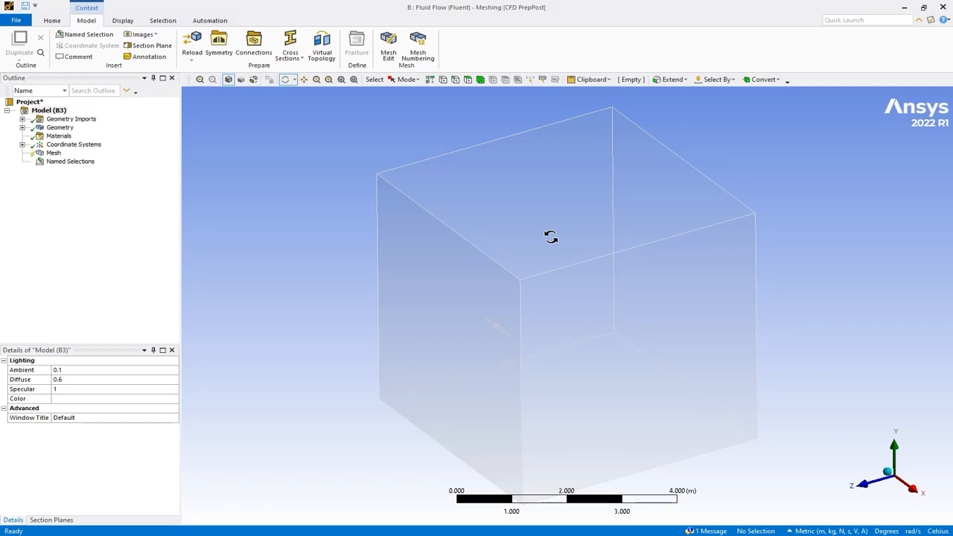
{"action": "left_click", "coordinate": [469, 80]}
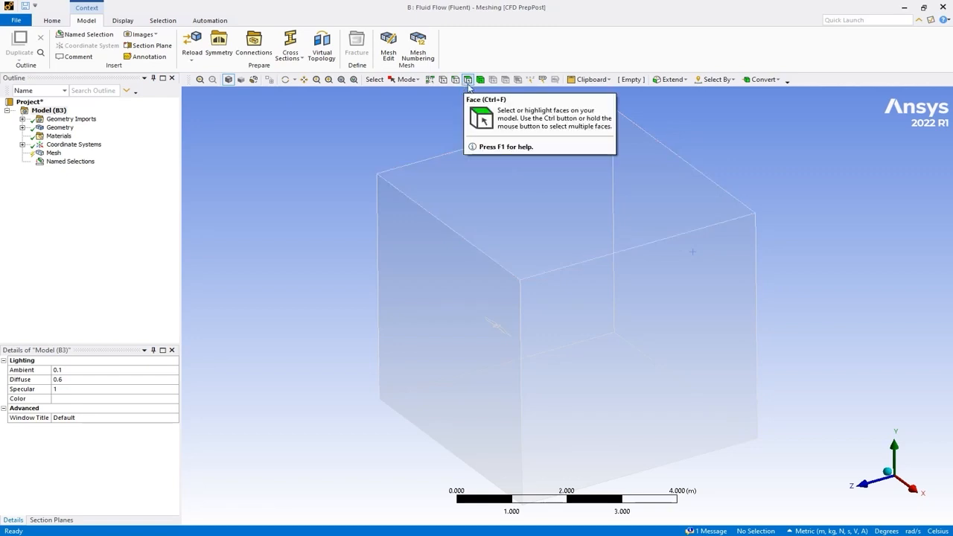
{"action": "left_click", "coordinate": [565, 208]}
{"action": "left_click", "coordinate": [617, 276], "text": "ctrl"}
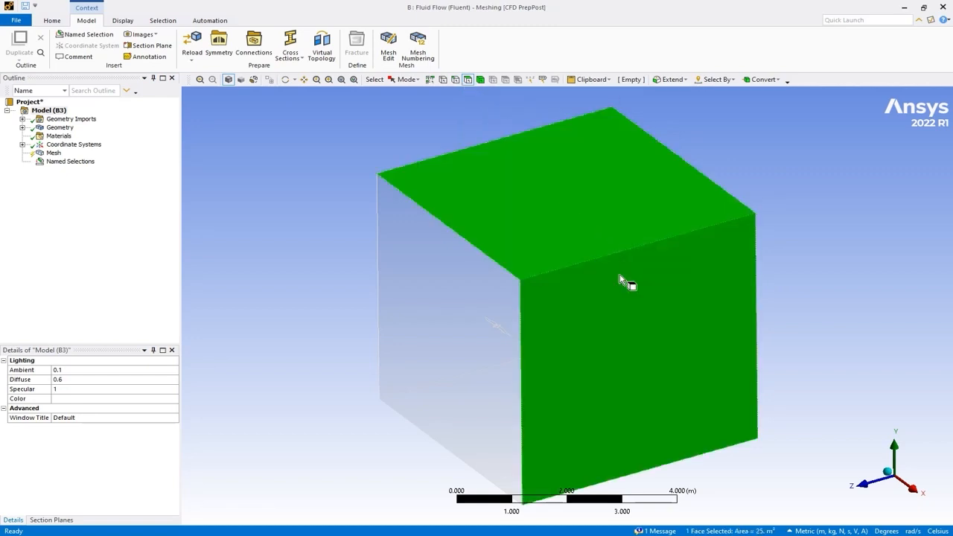
{"action": "left_click", "coordinate": [621, 286]}
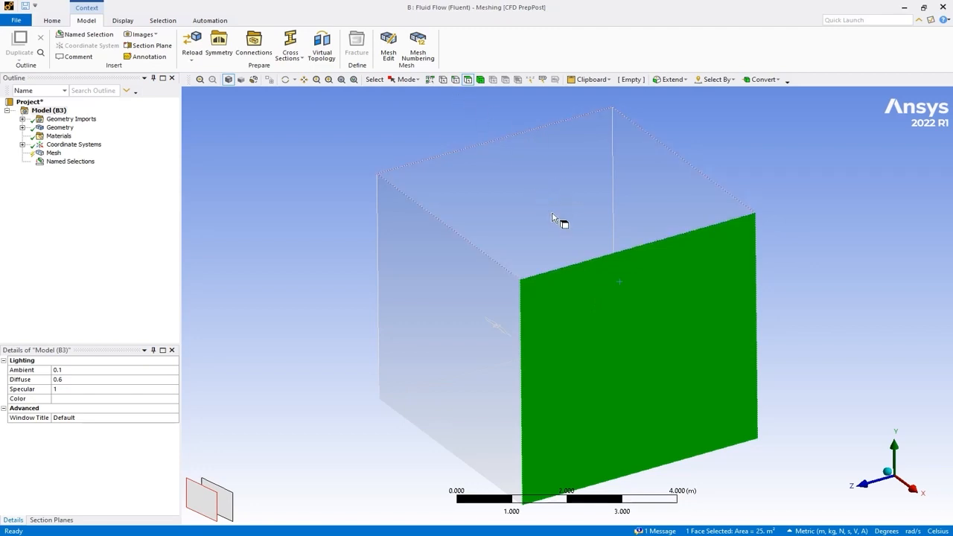
{"action": "left_click", "coordinate": [559, 219], "text": "ctrl"}
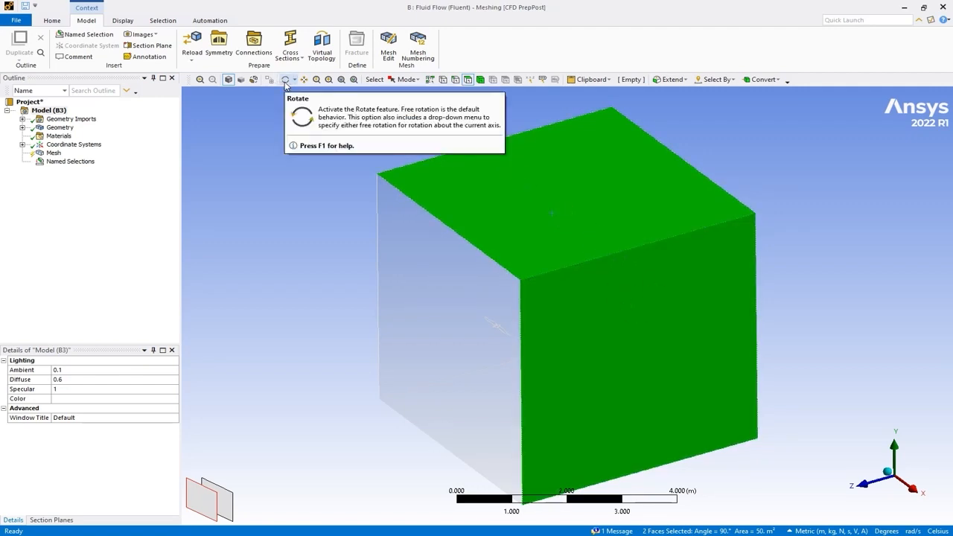
Step: Add the negative X side face and the bottom face to the selection and create a named selection called symmetry
{"action": "left_click", "coordinate": [285, 80]}
{"action": "left_click_drag", "start_coordinate": [484, 283], "coordinate": [730, 240]}
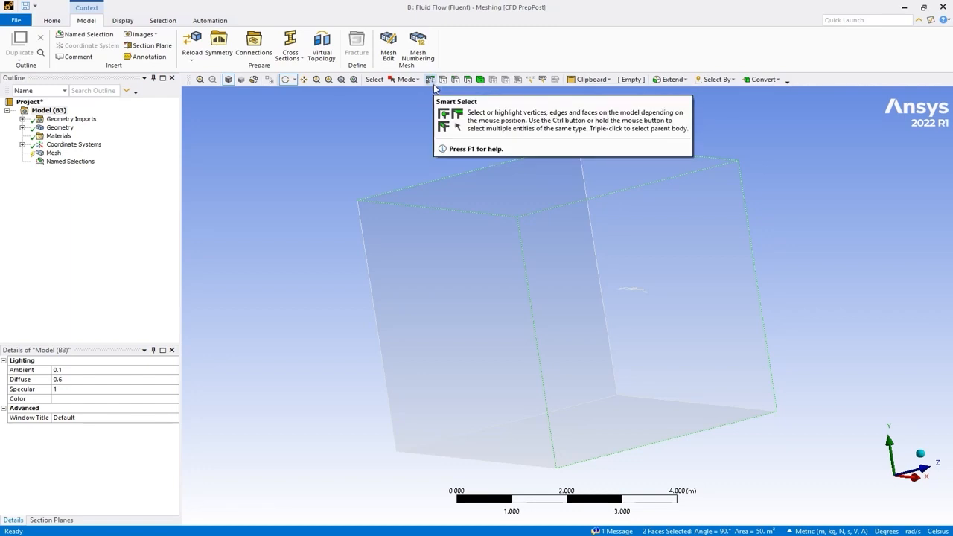
{"action": "left_click", "coordinate": [434, 82]}
{"action": "left_click", "coordinate": [507, 373], "text": "ctrl"}
{"action": "left_click", "coordinate": [565, 442], "text": "ctrl"}
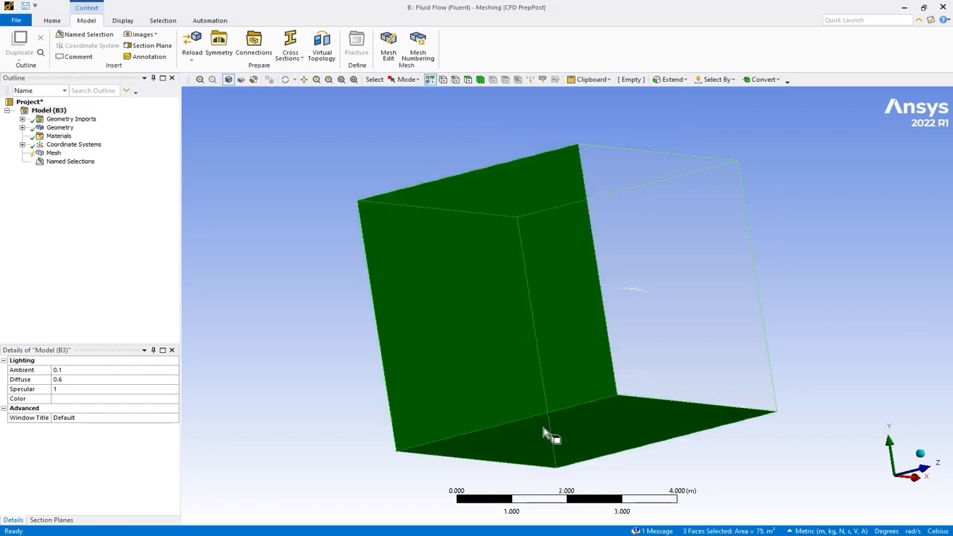
{"action": "right_click", "coordinate": [494, 241]}
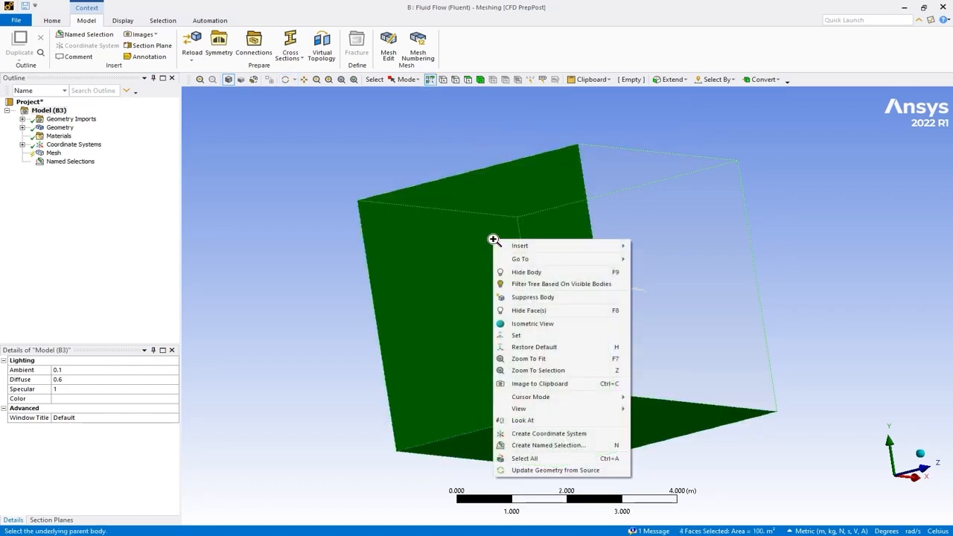
{"action": "left_click", "coordinate": [554, 446]}
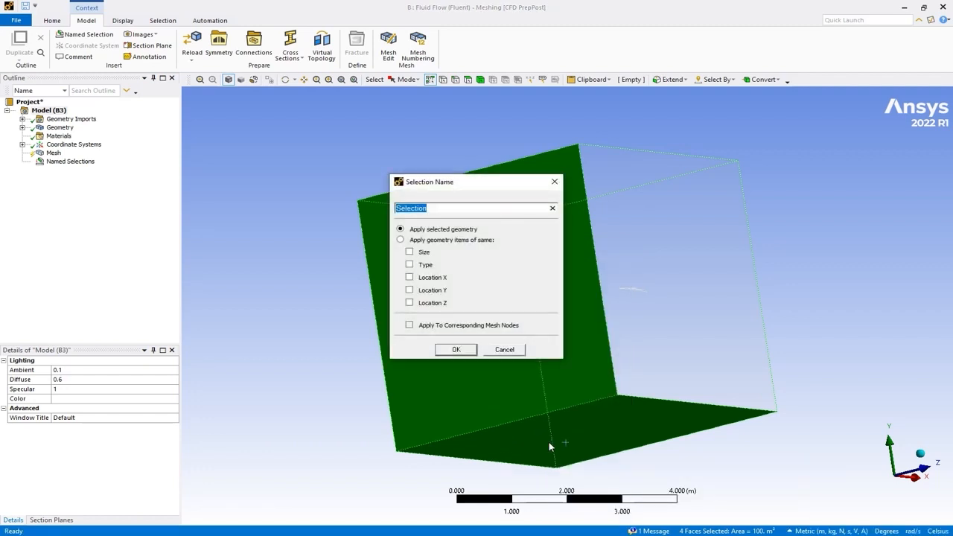
{"action": "type", "text": "symmetry"}
{"action": "left_click", "coordinate": [471, 352]}
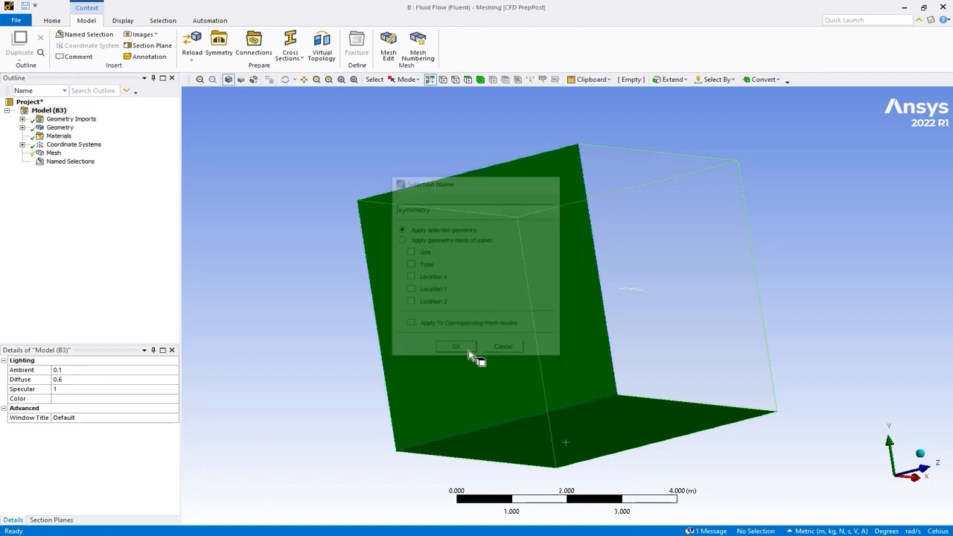
Step: Check which box faces the inlet, outlet and symmetry named selections each cover
{"action": "left_click", "coordinate": [48, 165]}
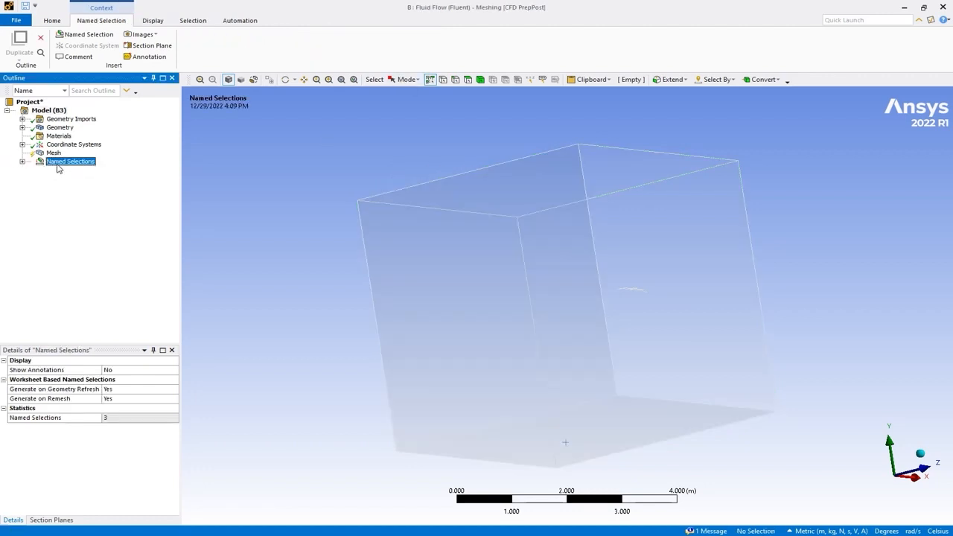
{"action": "left_click", "coordinate": [22, 162]}
{"action": "left_click", "coordinate": [66, 170]}
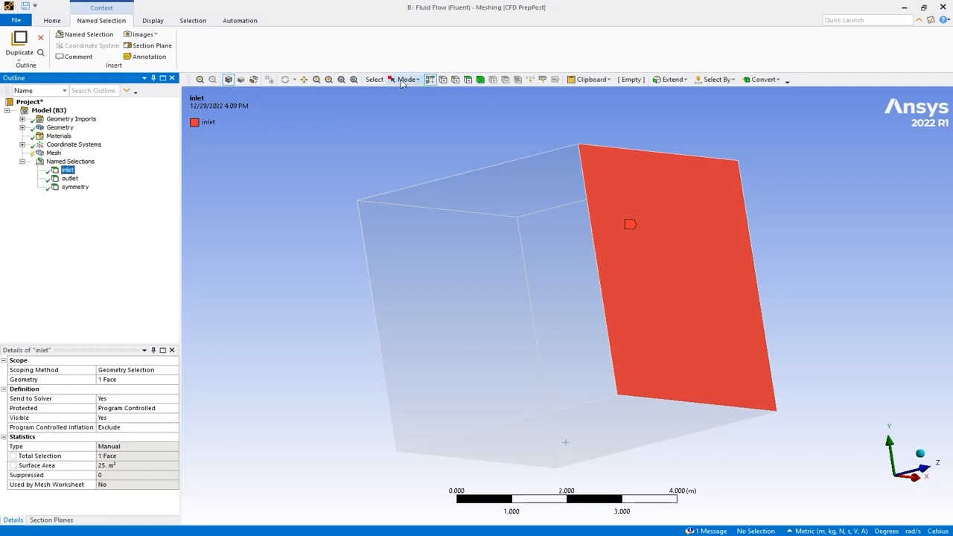
{"action": "left_click", "coordinate": [285, 79]}
{"action": "left_click_drag", "start_coordinate": [628, 263], "coordinate": [388, 316]}
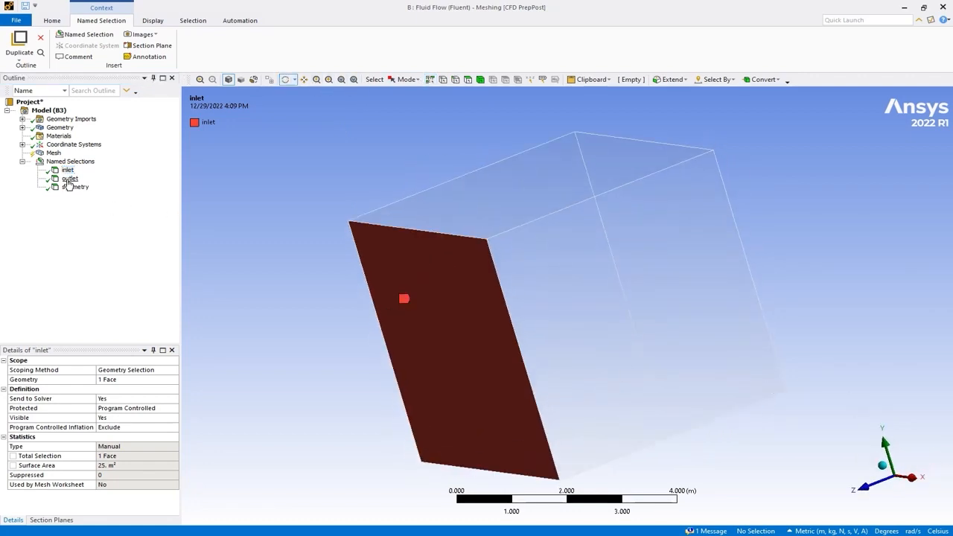
{"action": "left_click", "coordinate": [69, 179]}
{"action": "left_click_drag", "start_coordinate": [755, 323], "coordinate": [688, 357]}
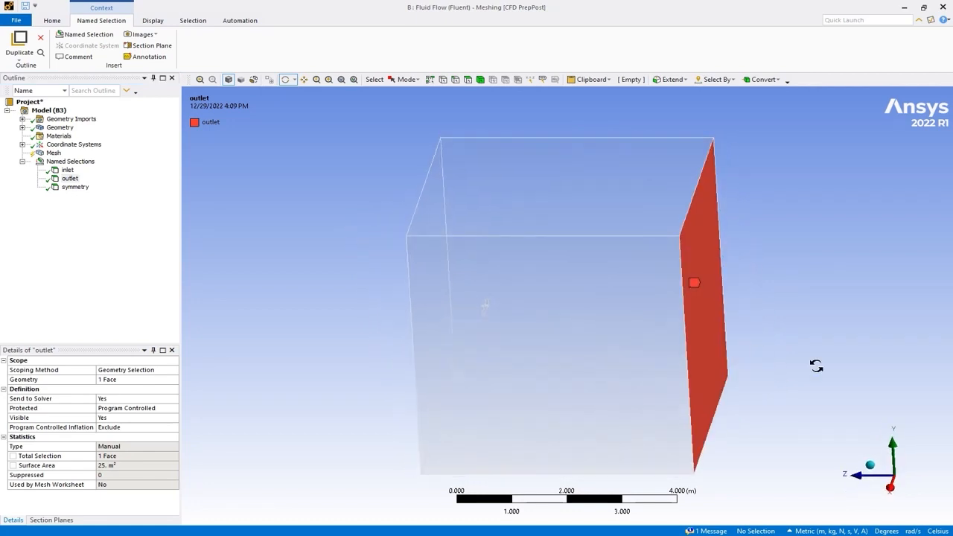
{"action": "left_click_drag", "start_coordinate": [496, 283], "coordinate": [511, 278]}
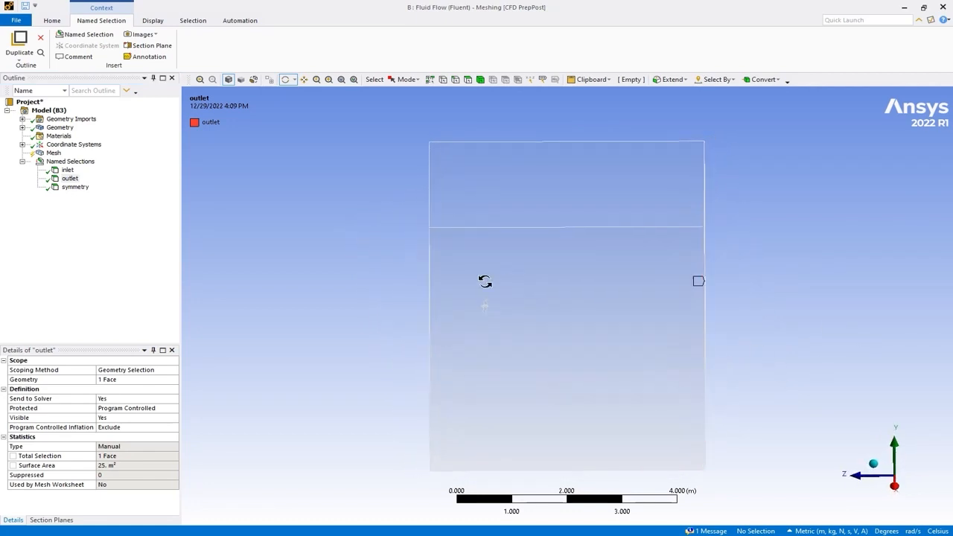
{"action": "left_click", "coordinate": [64, 191]}
{"action": "left_click_drag", "start_coordinate": [553, 347], "coordinate": [476, 294]}
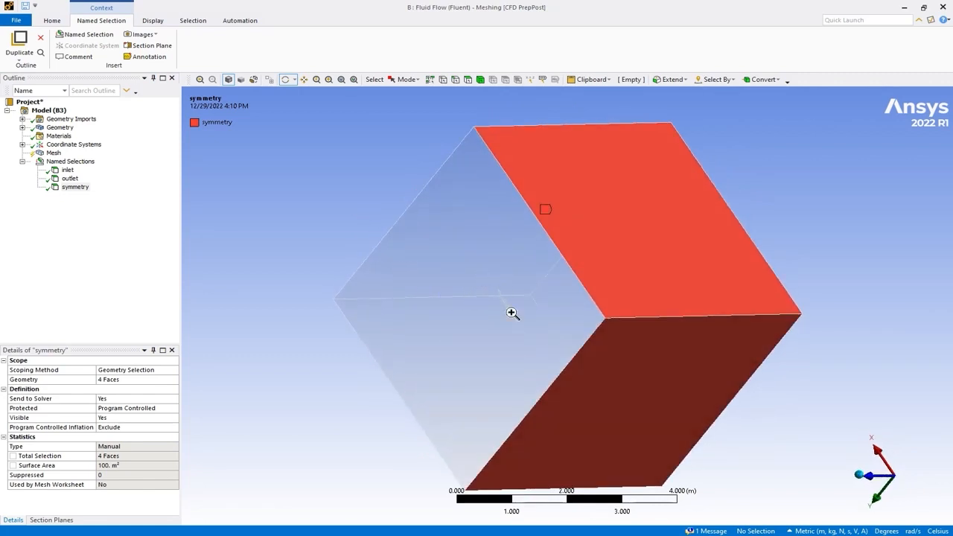
Step: Hide the inlet face and the two adjoining symmetry faces to expose the bird inside the box
{"action": "scroll", "coordinate": [483, 276], "scroll_direction": "up", "scroll_amount": 5}
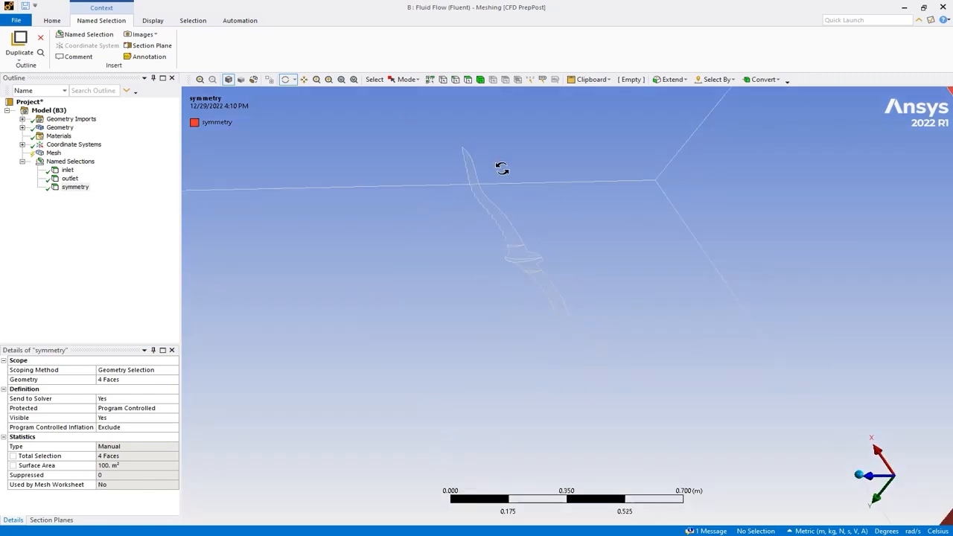
{"action": "scroll", "coordinate": [506, 214], "scroll_direction": "down", "scroll_amount": 2}
{"action": "scroll", "coordinate": [508, 216], "scroll_direction": "down", "scroll_amount": 2}
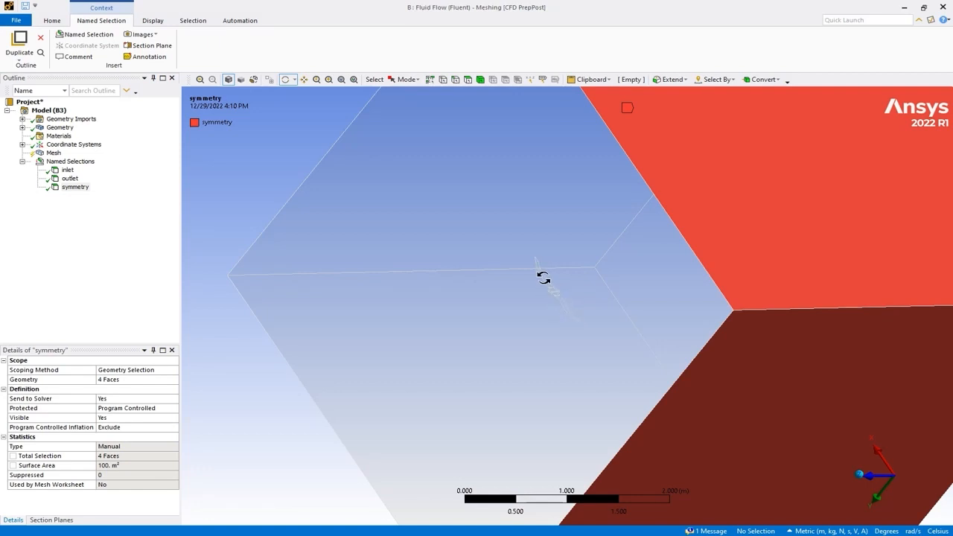
{"action": "scroll", "coordinate": [541, 278], "scroll_direction": "down", "scroll_amount": 2}
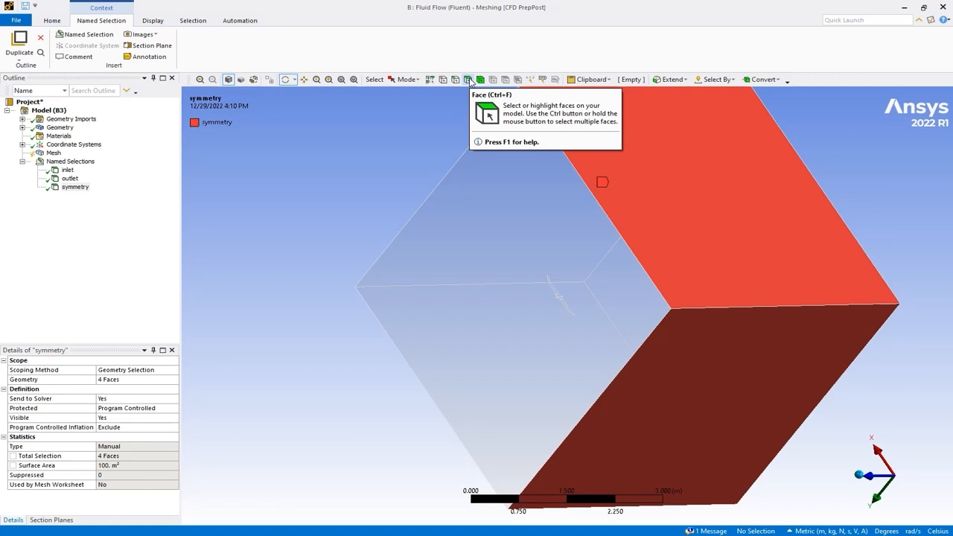
{"action": "left_click", "coordinate": [468, 80]}
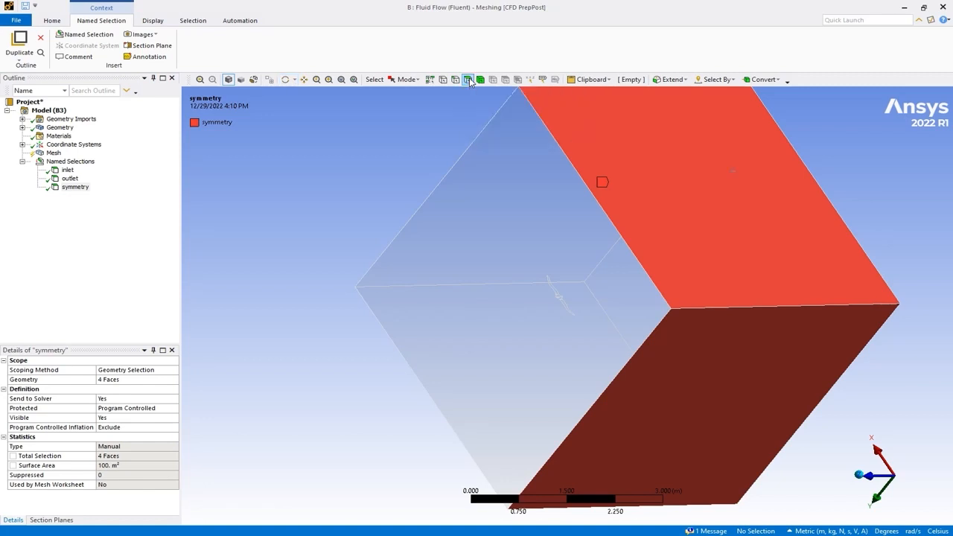
{"action": "left_click", "coordinate": [579, 153]}
{"action": "left_click", "coordinate": [557, 164], "text": "ctrl"}
{"action": "left_click", "coordinate": [670, 338], "text": "ctrl"}
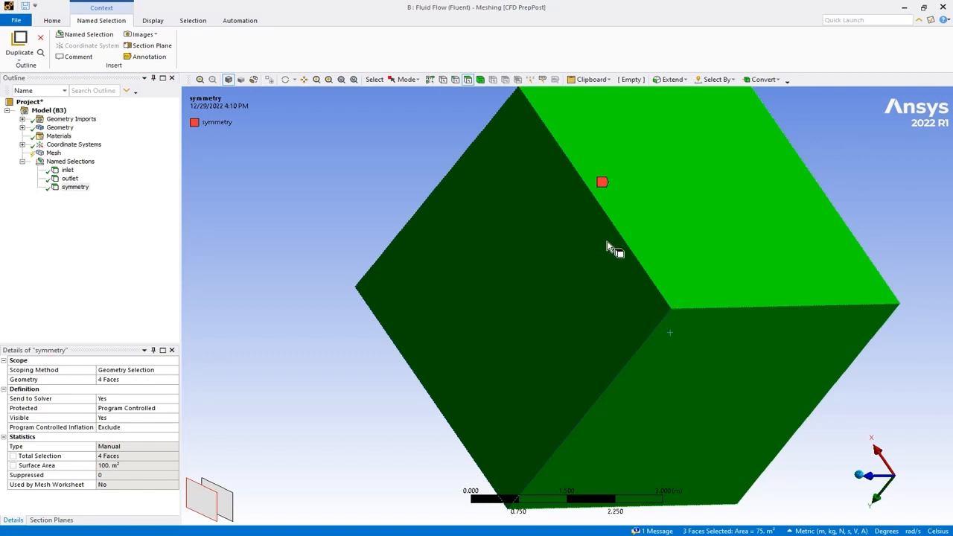
{"action": "right_click", "coordinate": [548, 290]}
{"action": "left_click", "coordinate": [624, 359]}
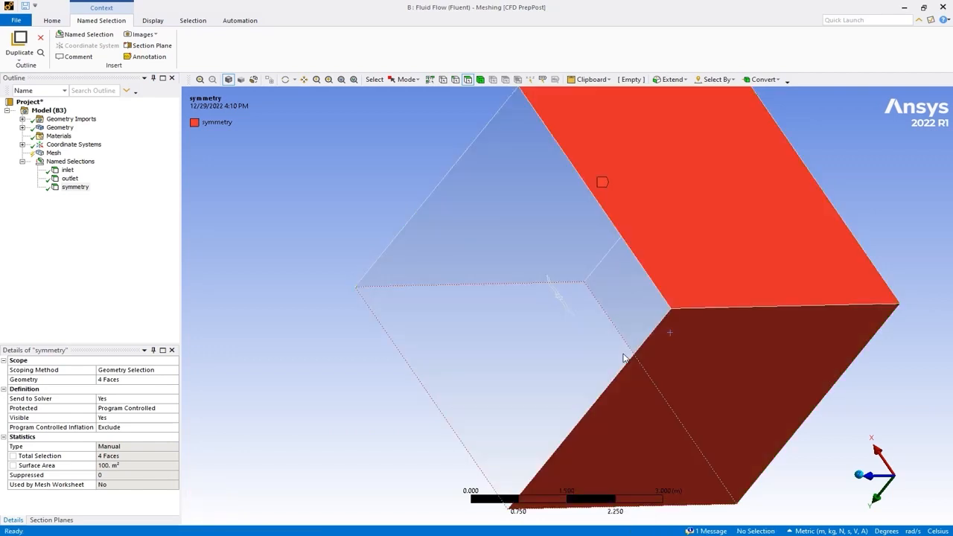
Step: Try to select the bird's faces inside the box with a selection window around it
{"action": "right_click_drag", "start_coordinate": [537, 265], "coordinate": [593, 333]}
{"action": "left_click", "coordinate": [500, 238]}
{"action": "left_click_drag", "start_coordinate": [530, 300], "coordinate": [591, 376]}
{"action": "scroll", "coordinate": [592, 375], "scroll_direction": "down", "scroll_amount": 5}
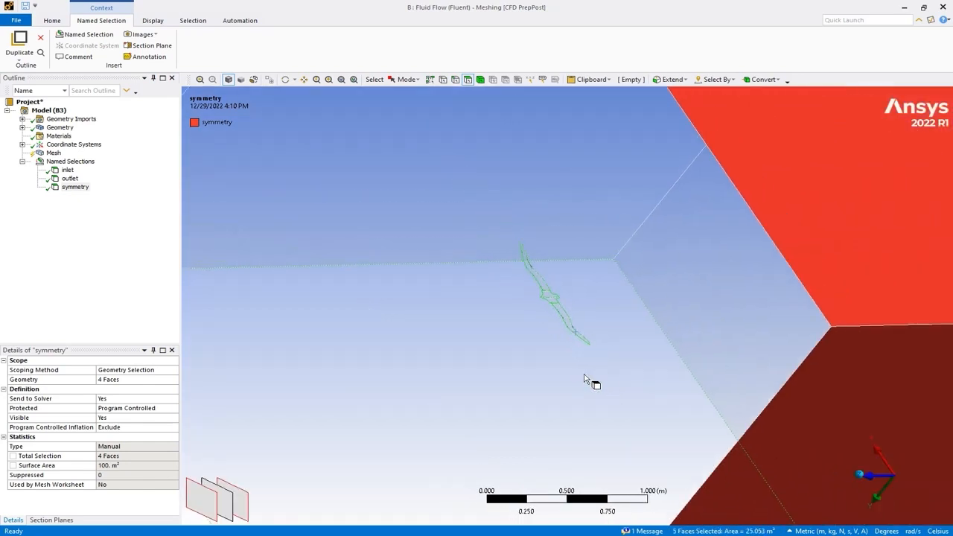
{"action": "scroll", "coordinate": [585, 379], "scroll_direction": "down", "scroll_amount": 5}
{"action": "left_click", "coordinate": [397, 201]}
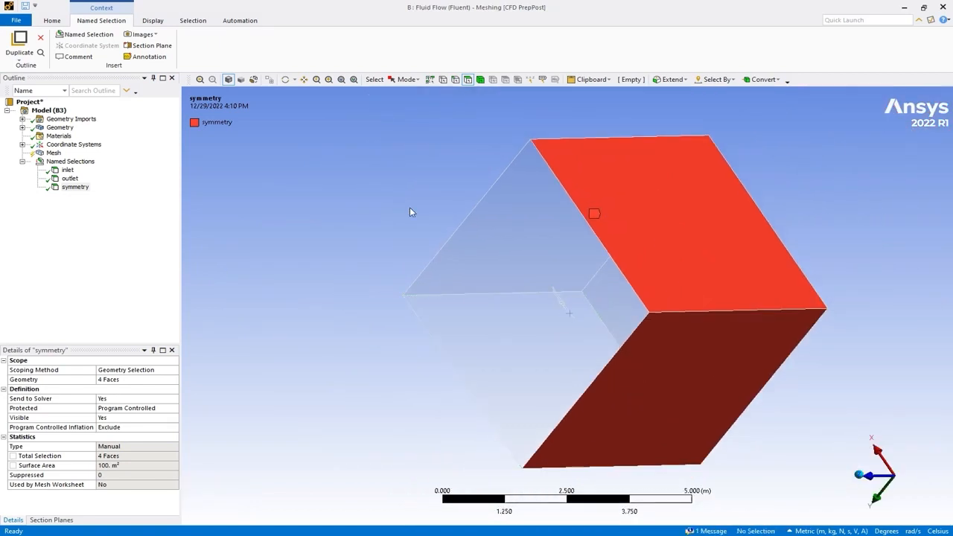
Step: Select all visible faces and remove the three remaining box faces from the selection, keeping only the bird's faces
{"action": "right_click_drag", "start_coordinate": [536, 266], "coordinate": [612, 347]}
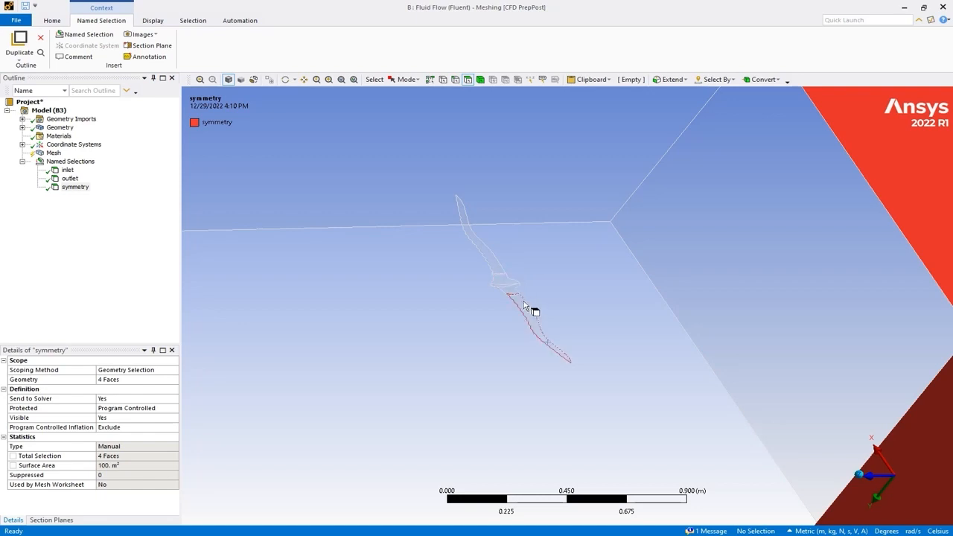
{"action": "scroll", "coordinate": [525, 304], "scroll_direction": "down", "scroll_amount": 5}
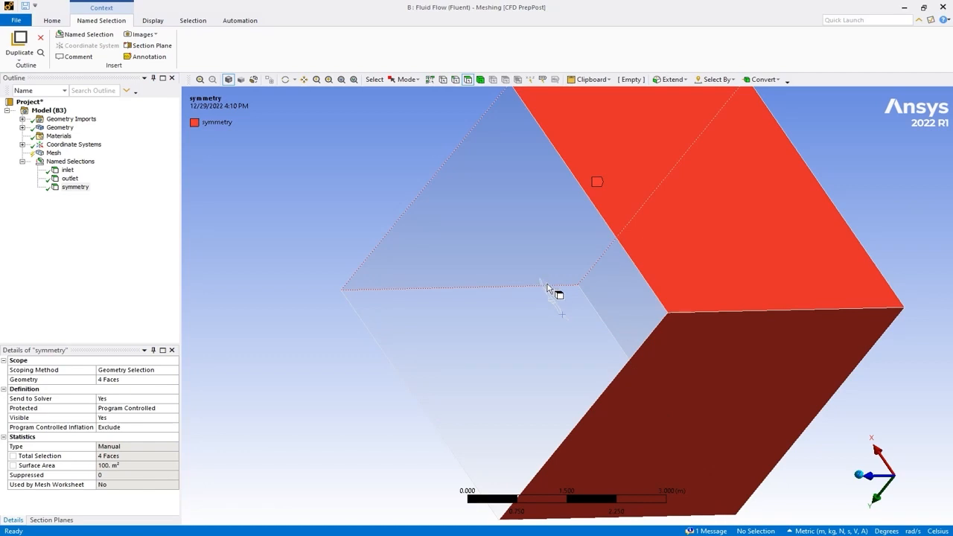
{"action": "right_click", "coordinate": [341, 220]}
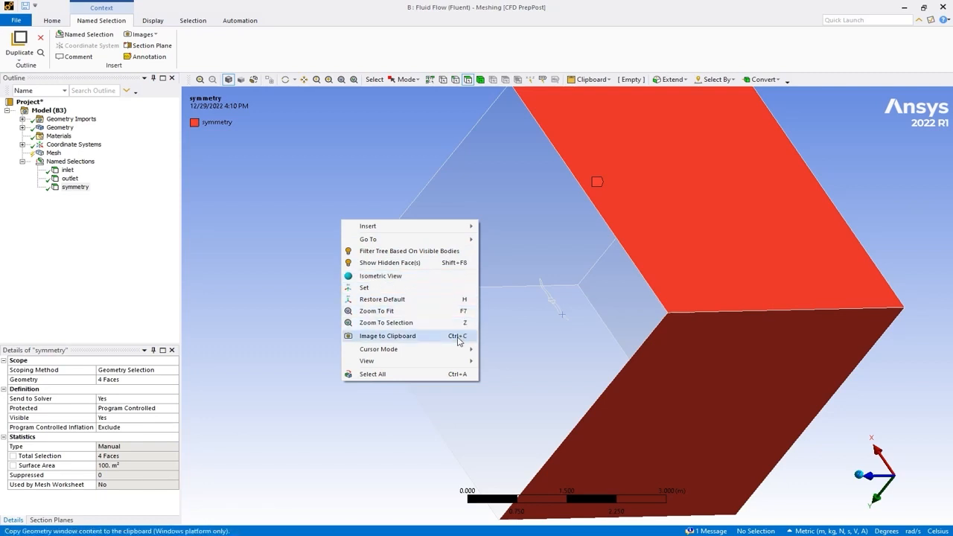
{"action": "mouse_move", "coordinate": [402, 350]}
{"action": "left_click", "coordinate": [383, 374]}
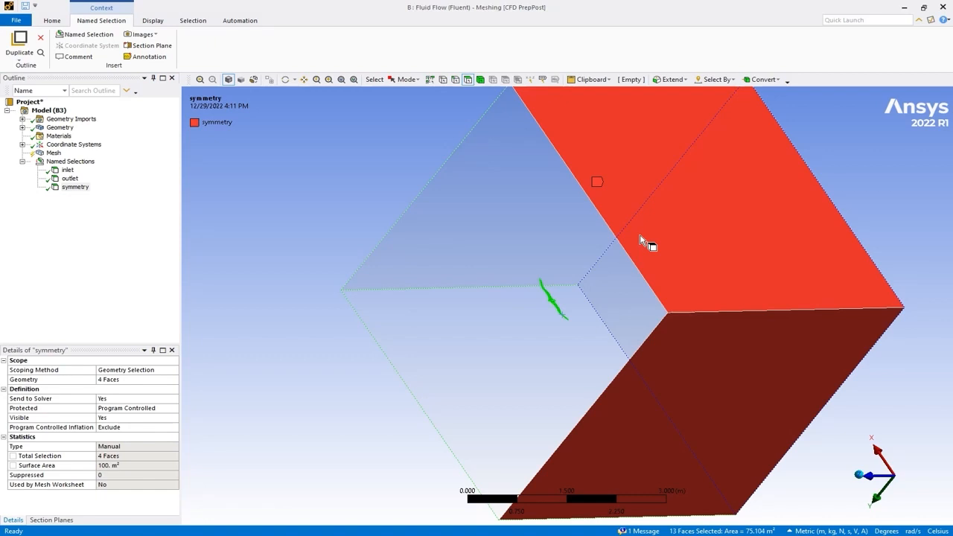
{"action": "left_click", "coordinate": [513, 229], "text": "ctrl"}
{"action": "left_click", "coordinate": [497, 330], "text": "ctrl"}
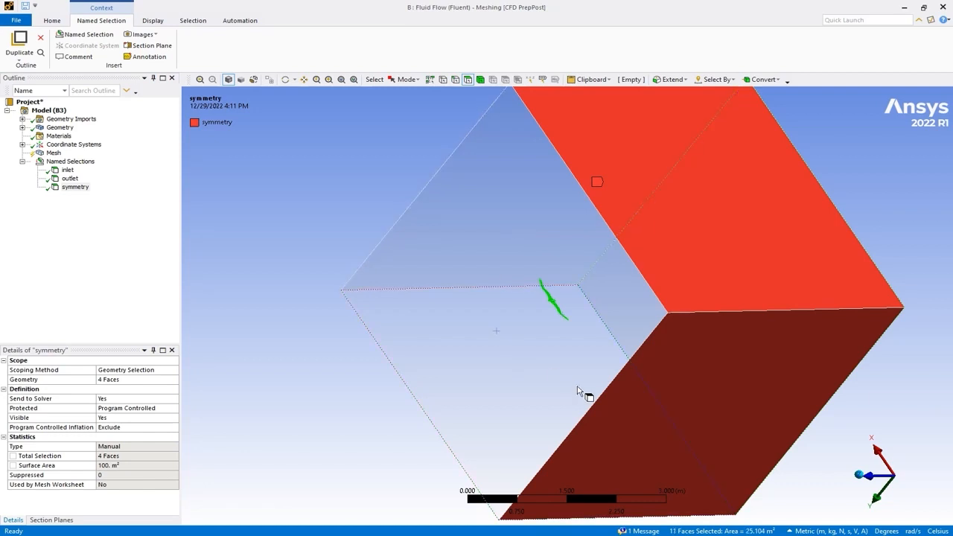
{"action": "left_click", "coordinate": [655, 302], "text": "ctrl"}
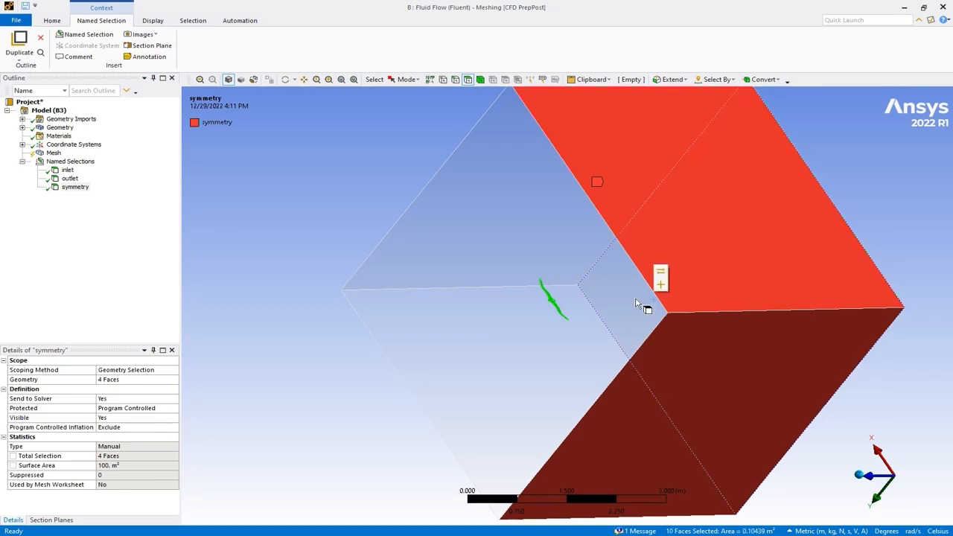
Step: Create a named selection called bird from the selected bird faces and check which faces it covers
{"action": "left_click", "coordinate": [285, 79]}
{"action": "mouse_move", "coordinate": [534, 236]}
{"action": "left_mouse_down"}
{"action": "mouse_move", "coordinate": [642, 266]}
{"action": "mouse_move", "coordinate": [519, 192]}
{"action": "mouse_move", "coordinate": [476, 152]}
{"action": "mouse_move", "coordinate": [485, 98]}
{"action": "mouse_move", "coordinate": [676, 363]}
{"action": "mouse_move", "coordinate": [666, 317]}
{"action": "mouse_move", "coordinate": [587, 263]}
{"action": "mouse_move", "coordinate": [603, 291]}
{"action": "mouse_move", "coordinate": [631, 266]}
{"action": "mouse_move", "coordinate": [617, 240]}
{"action": "mouse_move", "coordinate": [496, 257]}
{"action": "mouse_move", "coordinate": [487, 330]}
{"action": "mouse_move", "coordinate": [623, 369]}
{"action": "mouse_move", "coordinate": [657, 335]}
{"action": "left_mouse_up"}
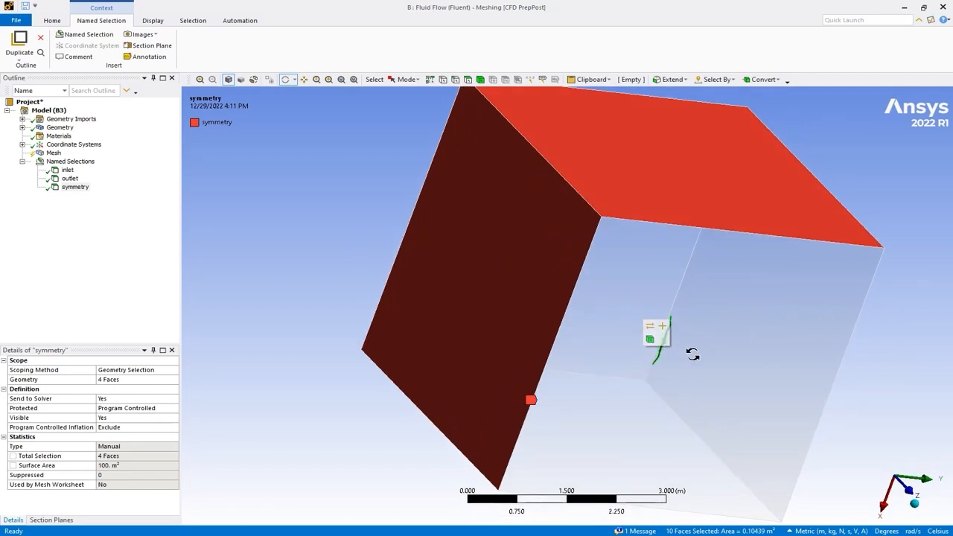
{"action": "right_click", "coordinate": [753, 325]}
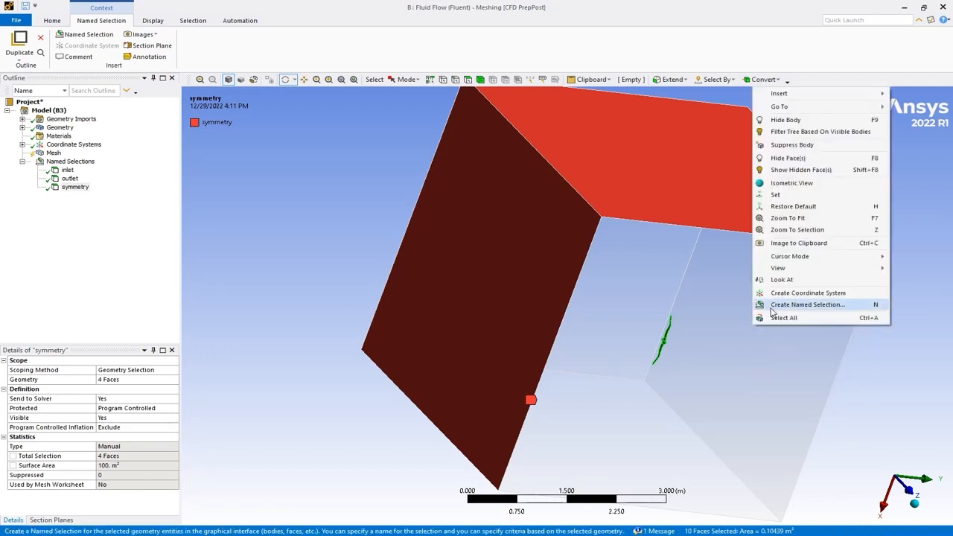
{"action": "left_click", "coordinate": [771, 306]}
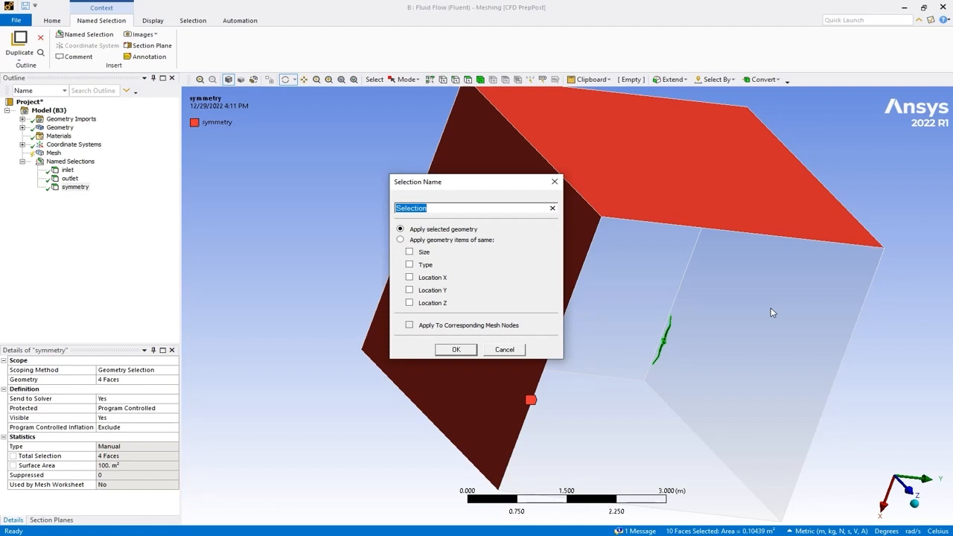
{"action": "type", "text": "bird"}
{"action": "left_click", "coordinate": [456, 349]}
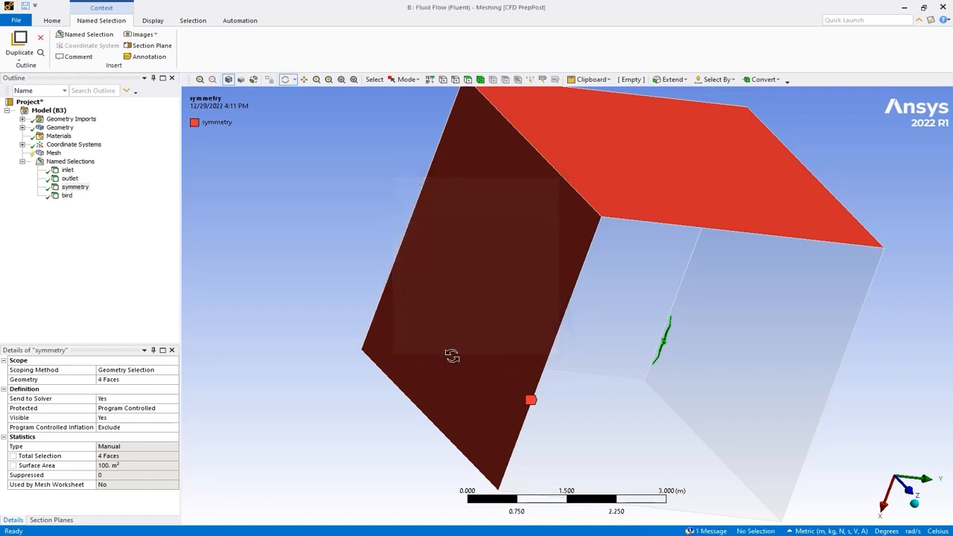
{"action": "left_click", "coordinate": [67, 197]}
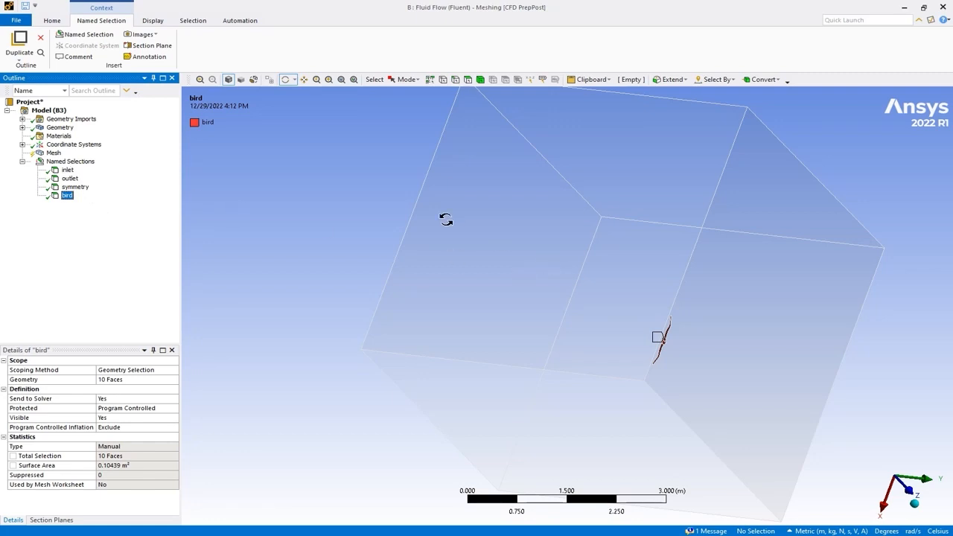
{"action": "left_click_drag", "start_coordinate": [451, 176], "coordinate": [534, 84]}
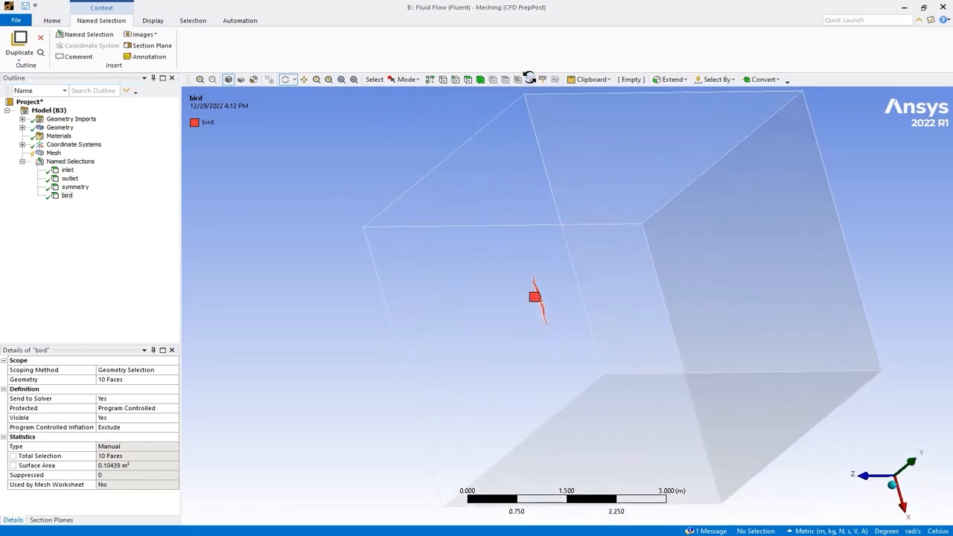
Step: Select the whole air domain body and create a named selection called fluid
{"action": "left_click", "coordinate": [484, 80]}
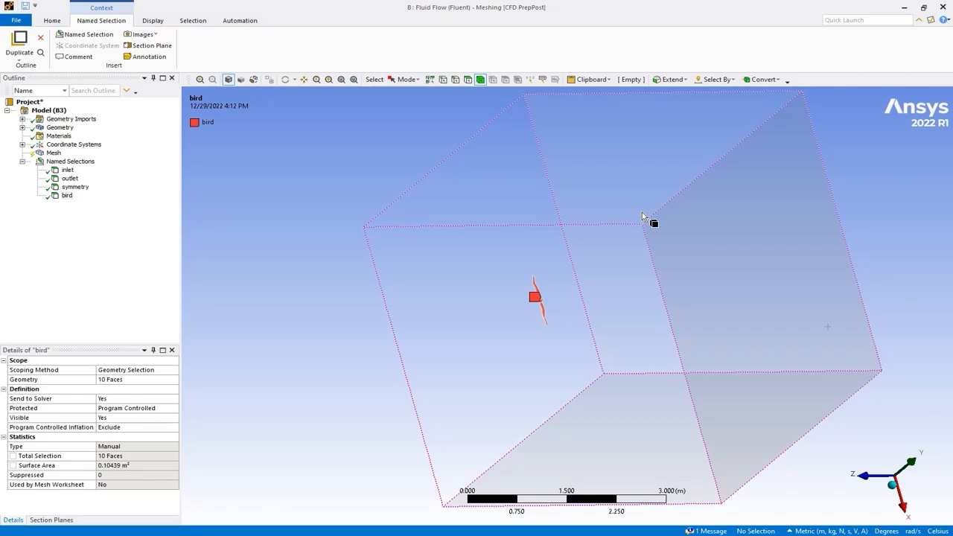
{"action": "left_click", "coordinate": [642, 216]}
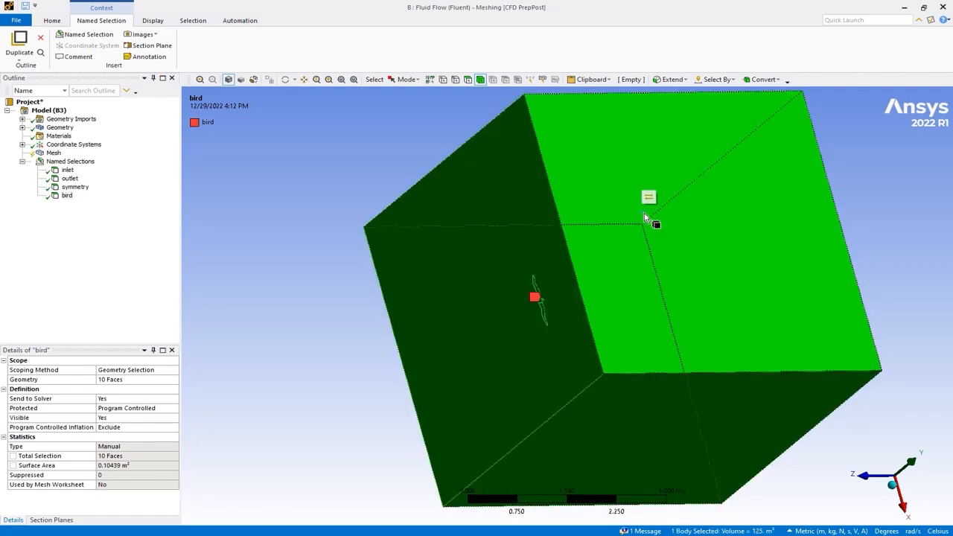
{"action": "right_click", "coordinate": [617, 213]}
{"action": "left_click", "coordinate": [677, 432]}
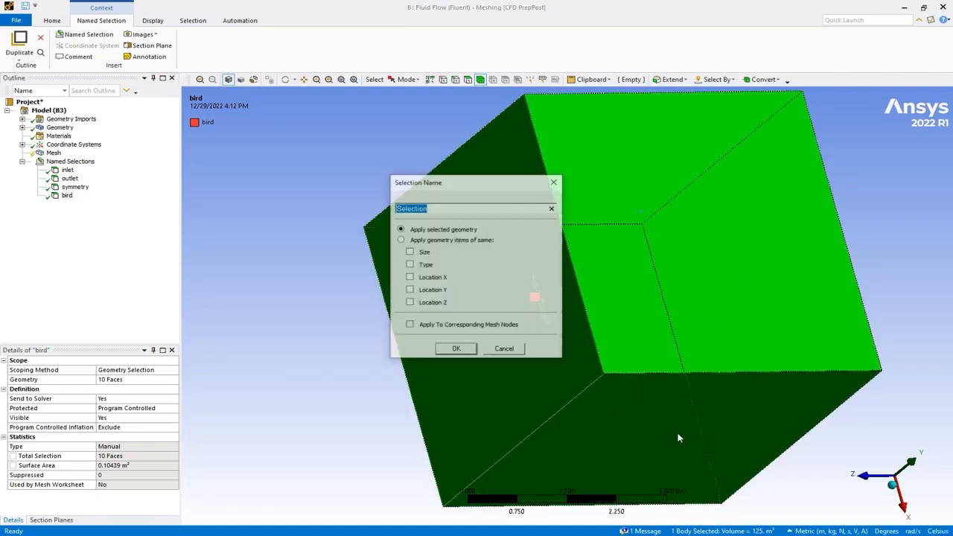
{"action": "type", "text": "fluid"}
{"action": "left_click", "coordinate": [455, 349]}
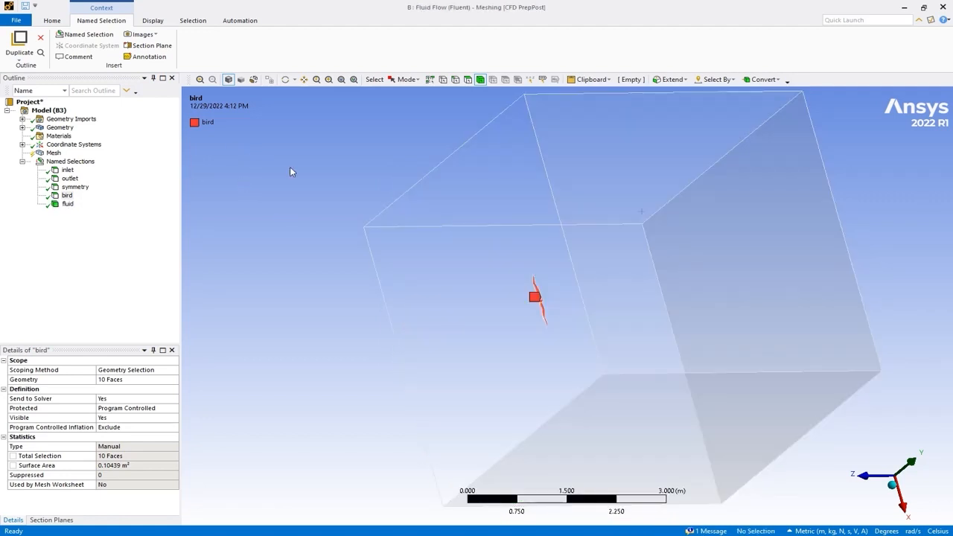
Step: Insert a mesh Sizing control scoped by Named Selection to bird
{"action": "right_click", "coordinate": [54, 154]}
{"action": "mouse_move", "coordinate": [81, 159]}
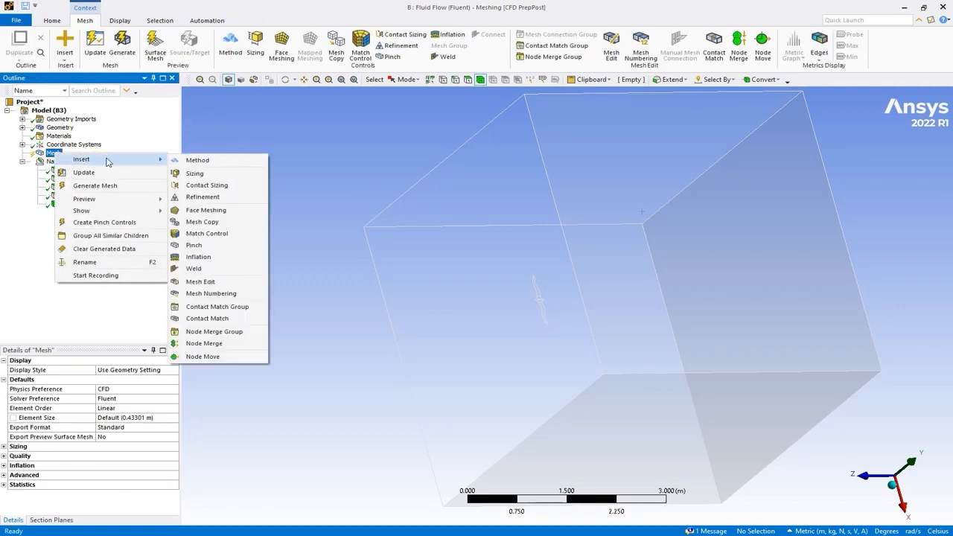
{"action": "left_click", "coordinate": [205, 173]}
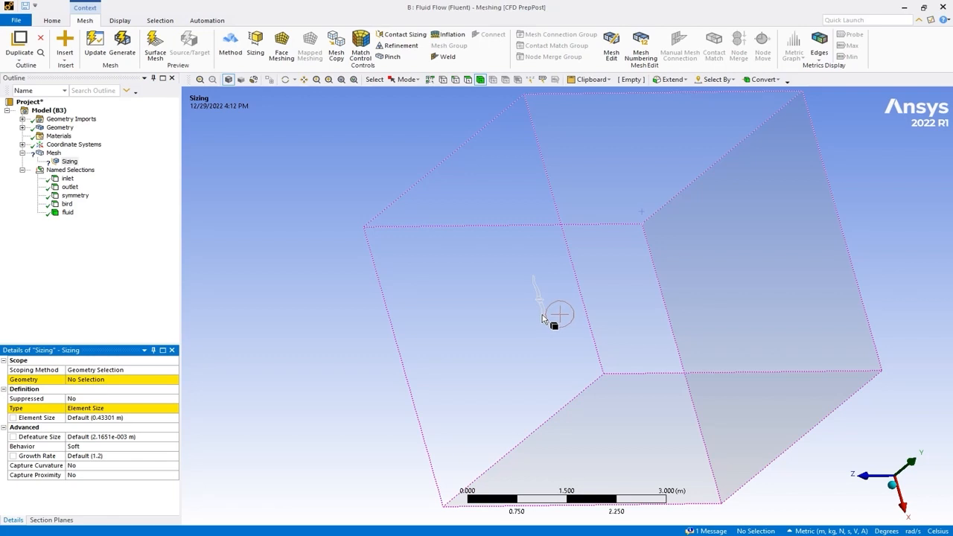
{"action": "left_click", "coordinate": [177, 371]}
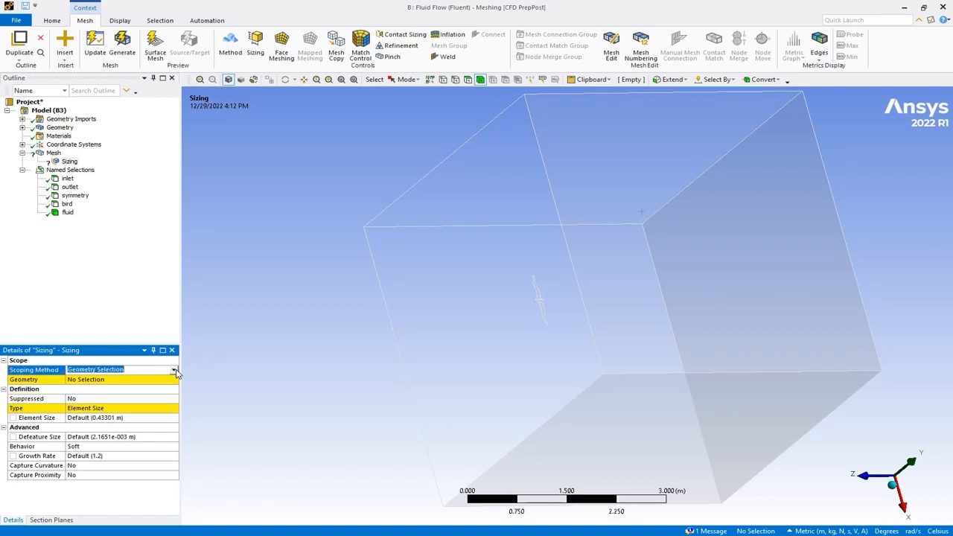
{"action": "left_click", "coordinate": [173, 370]}
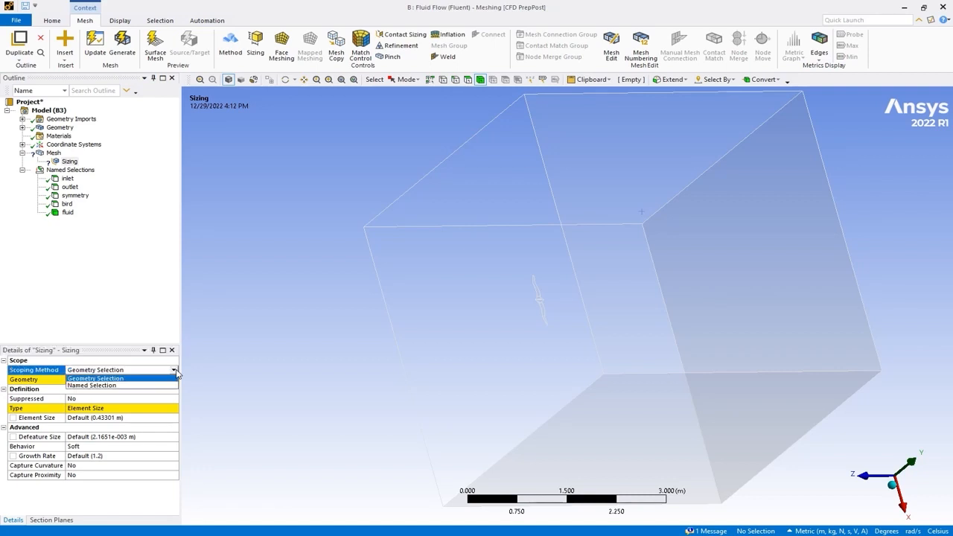
{"action": "left_click", "coordinate": [119, 385]}
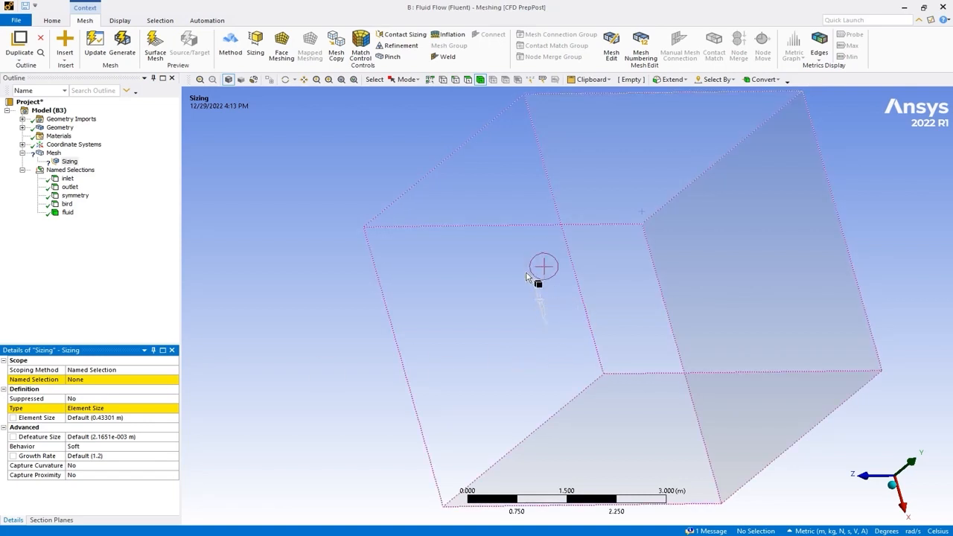
{"action": "left_click", "coordinate": [172, 383]}
{"action": "left_click", "coordinate": [172, 380]}
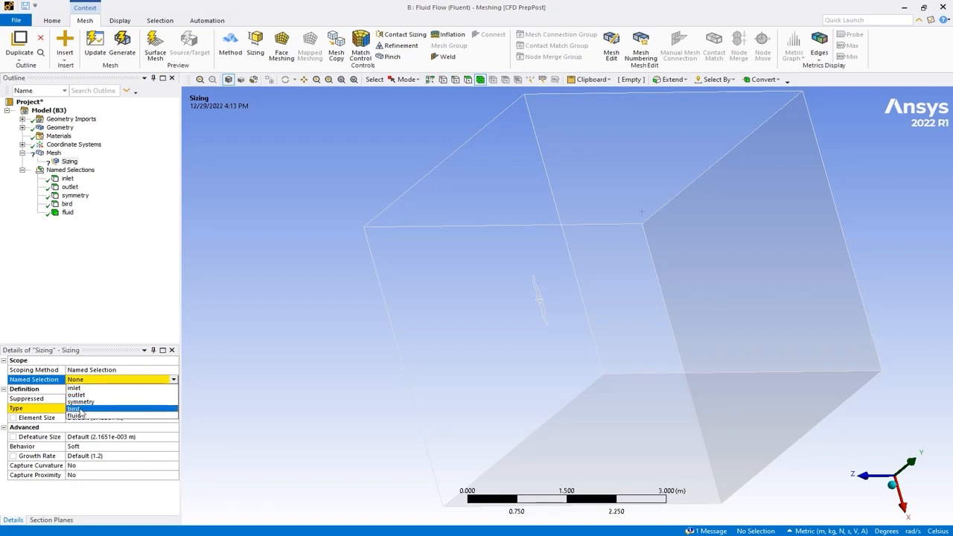
{"action": "left_click", "coordinate": [78, 408]}
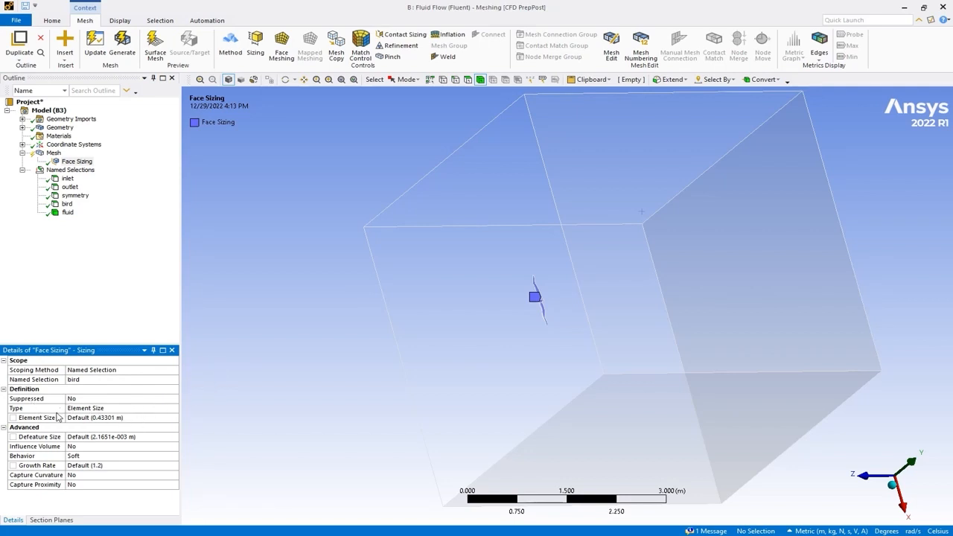
Step: Set Capture Curvature and Capture Proximity to Yes for the bird's face sizing and review its sizing options
{"action": "right_click_drag", "start_coordinate": [516, 254], "coordinate": [566, 349]}
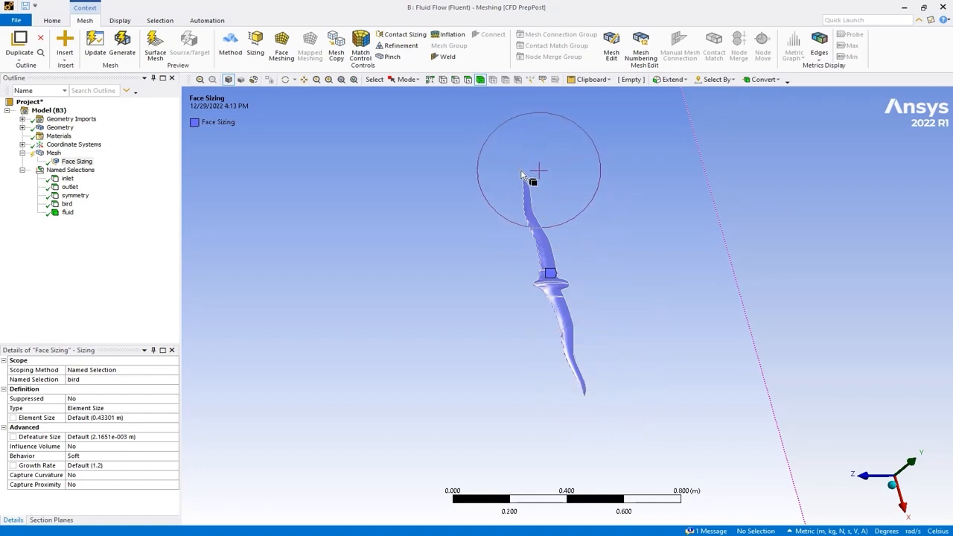
{"action": "middle_click_drag", "start_coordinate": [538, 191], "coordinate": [550, 246]}
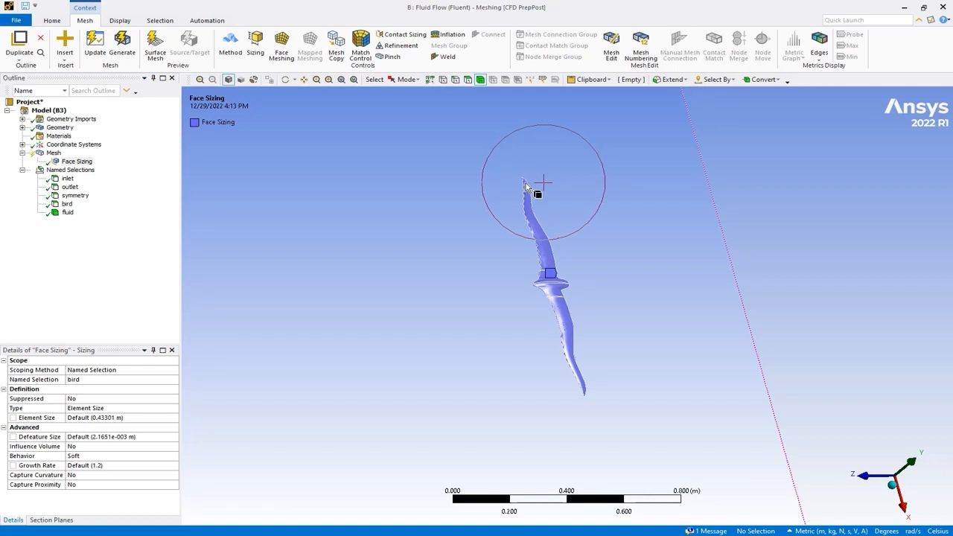
{"action": "scroll", "coordinate": [531, 319], "scroll_direction": "down", "scroll_amount": 3}
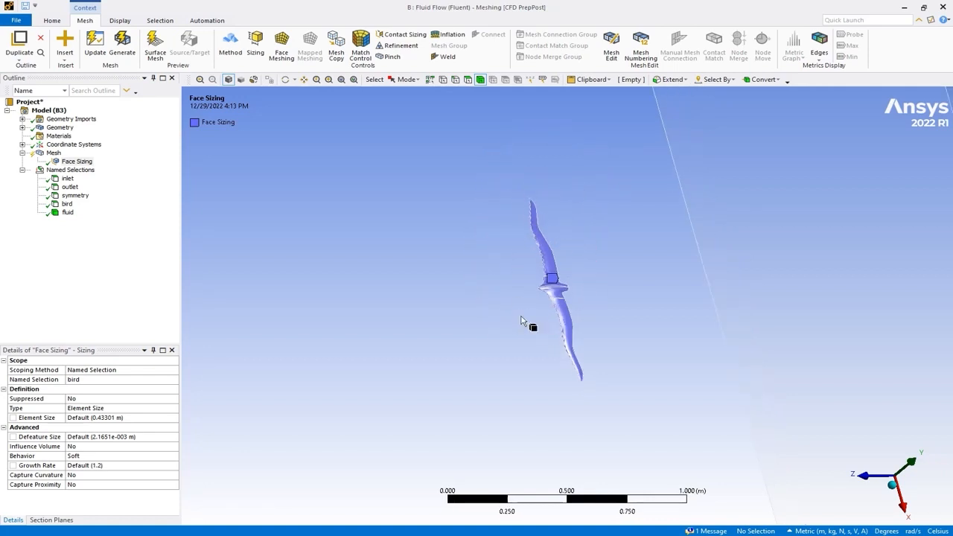
{"action": "scroll", "coordinate": [521, 320], "scroll_direction": "down", "scroll_amount": 5}
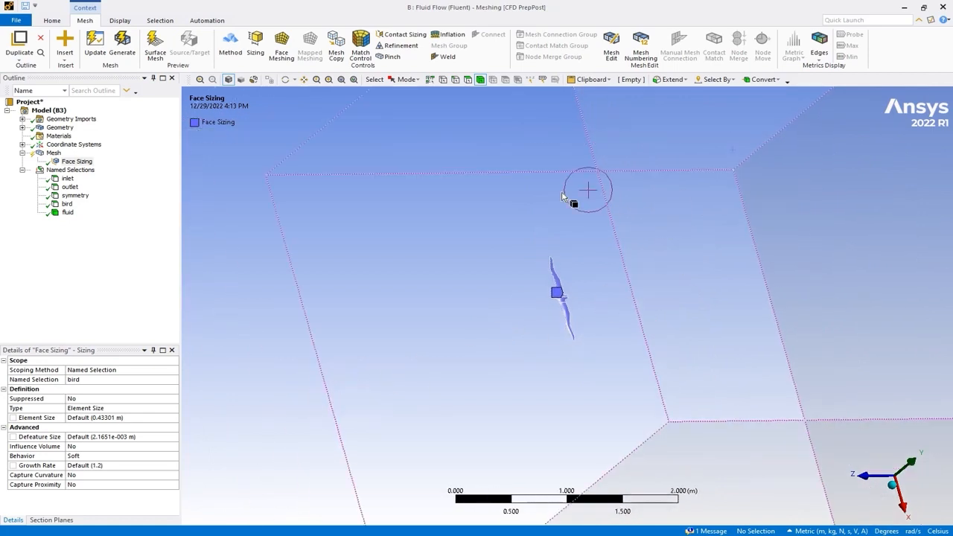
{"action": "scroll", "coordinate": [524, 246], "scroll_direction": "down", "scroll_amount": 1}
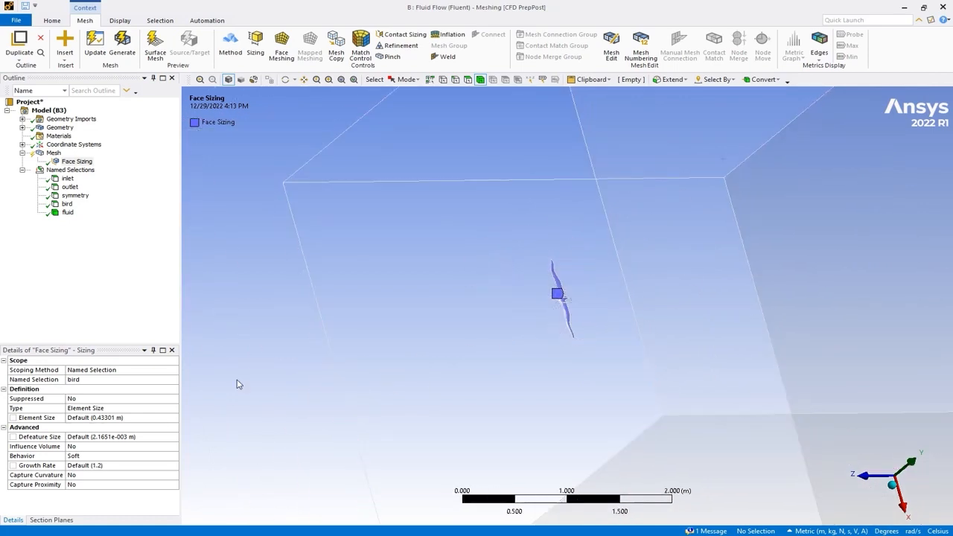
{"action": "left_click", "coordinate": [173, 477]}
{"action": "left_click", "coordinate": [173, 476]}
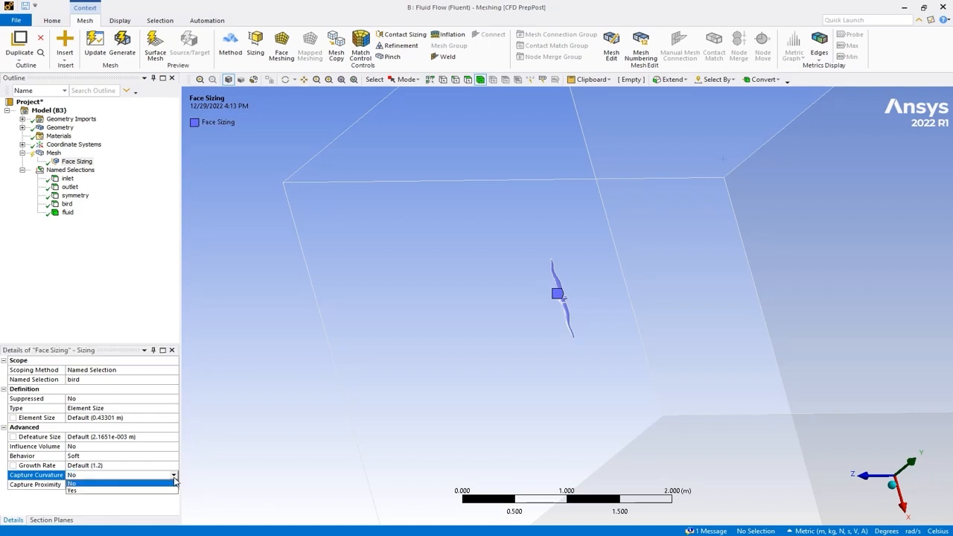
{"action": "left_click", "coordinate": [72, 493]}
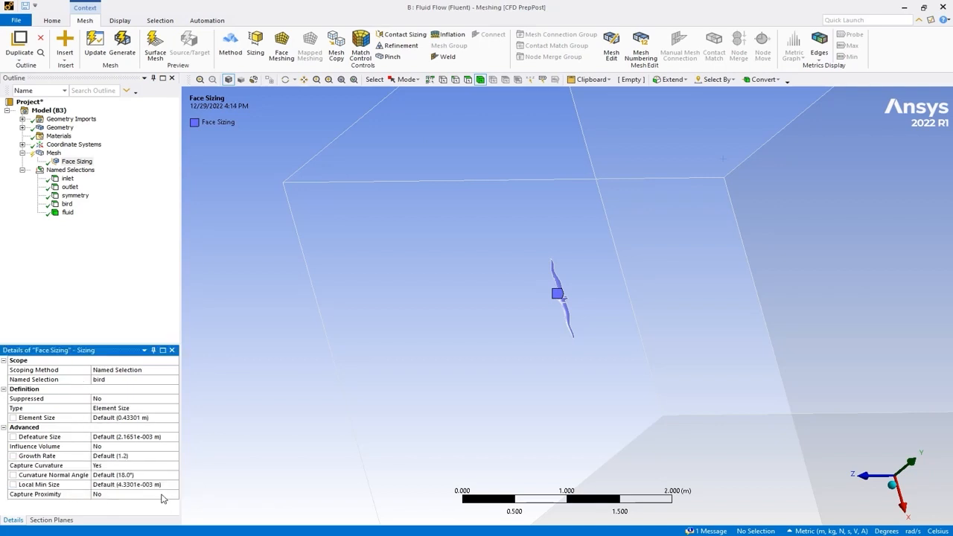
{"action": "left_click", "coordinate": [172, 495]}
{"action": "left_click", "coordinate": [173, 496]}
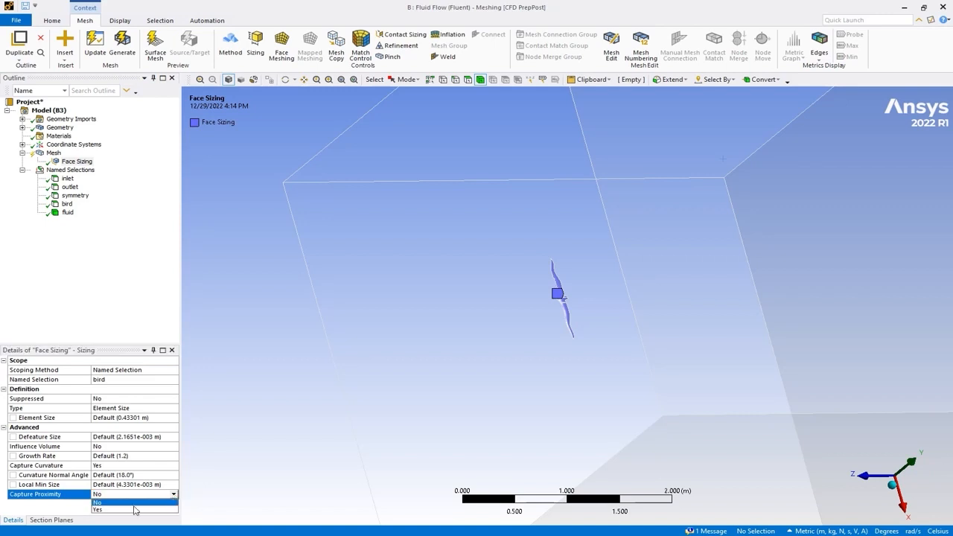
{"action": "left_click", "coordinate": [106, 512]}
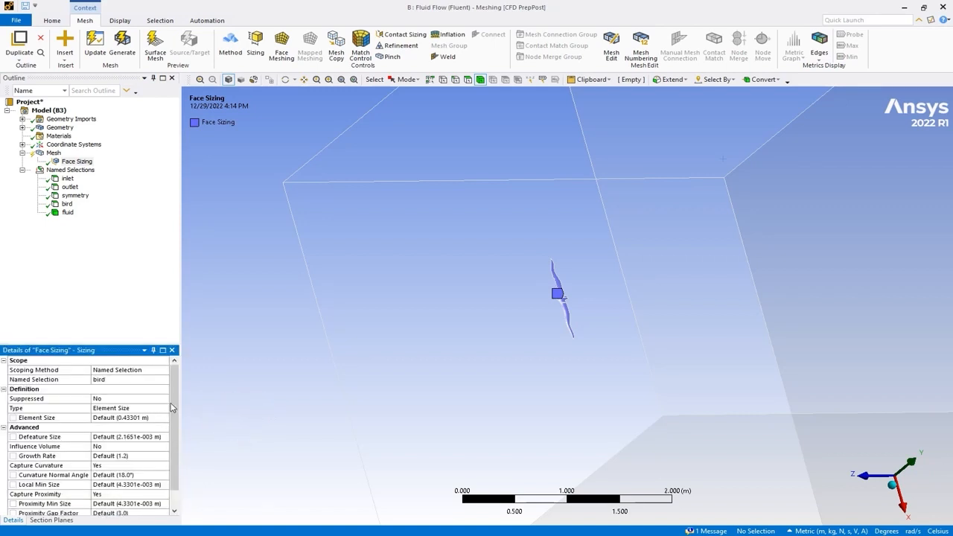
{"action": "scroll", "coordinate": [174, 425], "scroll_direction": "down", "scroll_amount": 2}
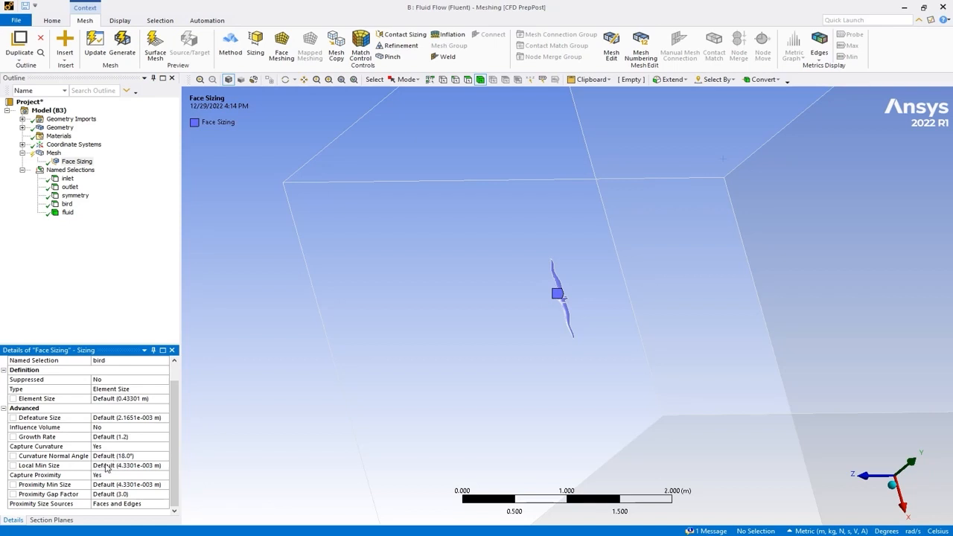
{"action": "scroll", "coordinate": [119, 440], "scroll_direction": "up", "scroll_amount": 2}
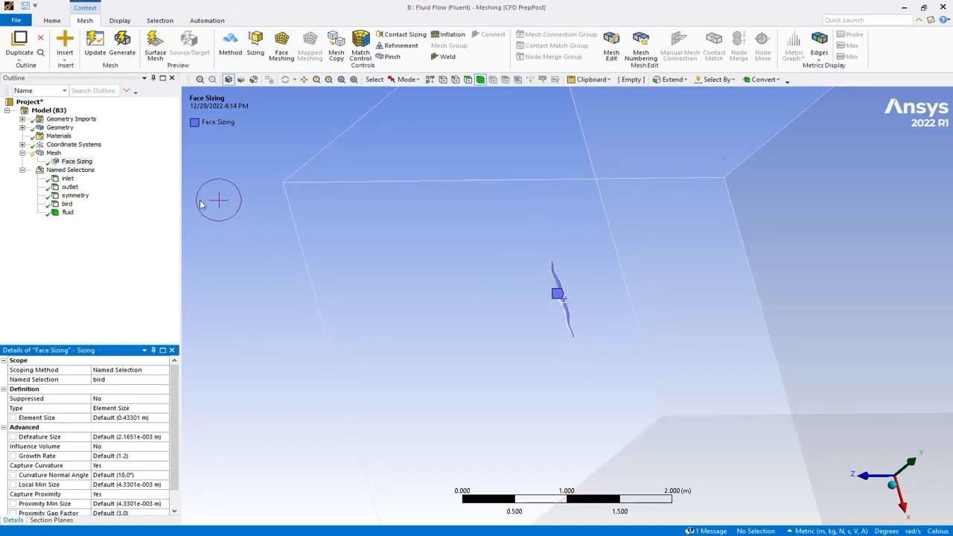
Step: Insert a mesh Sizing on the whole air domain body with an element size of 0.1 m
{"action": "right_click", "coordinate": [49, 153]}
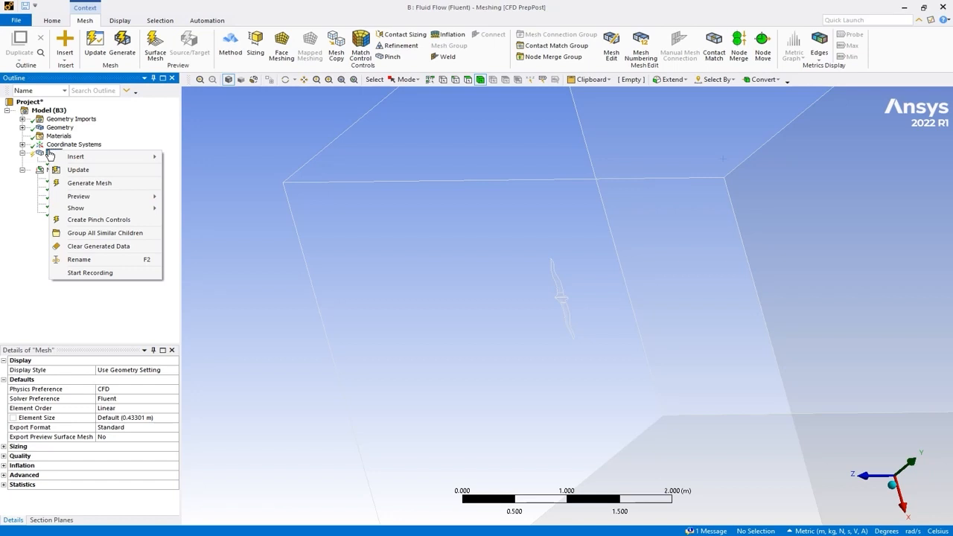
{"action": "mouse_move", "coordinate": [93, 163]}
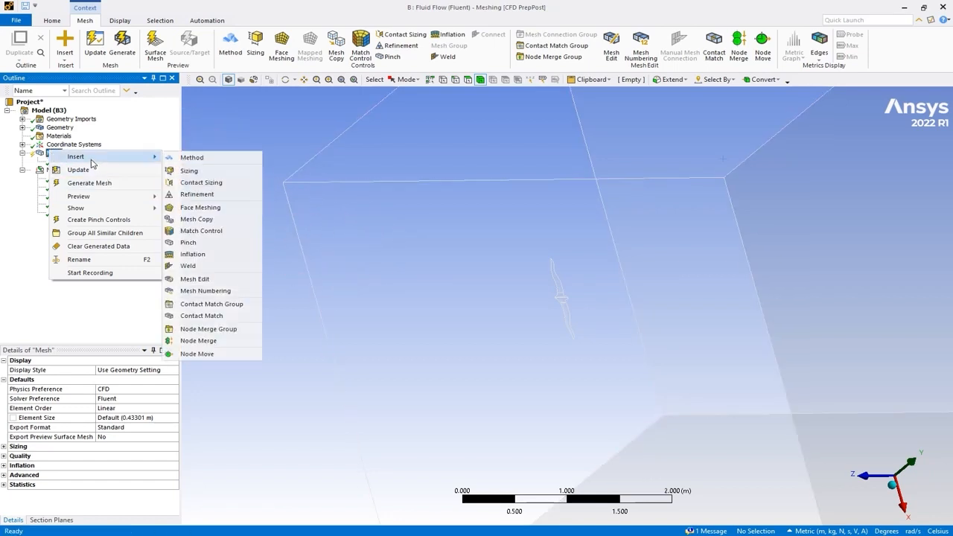
{"action": "left_click", "coordinate": [187, 170]}
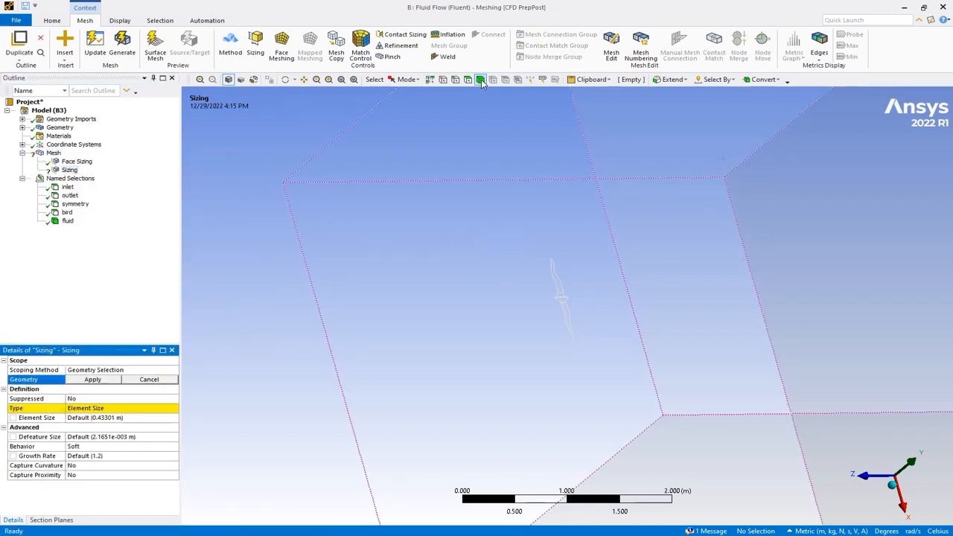
{"action": "left_click", "coordinate": [458, 150]}
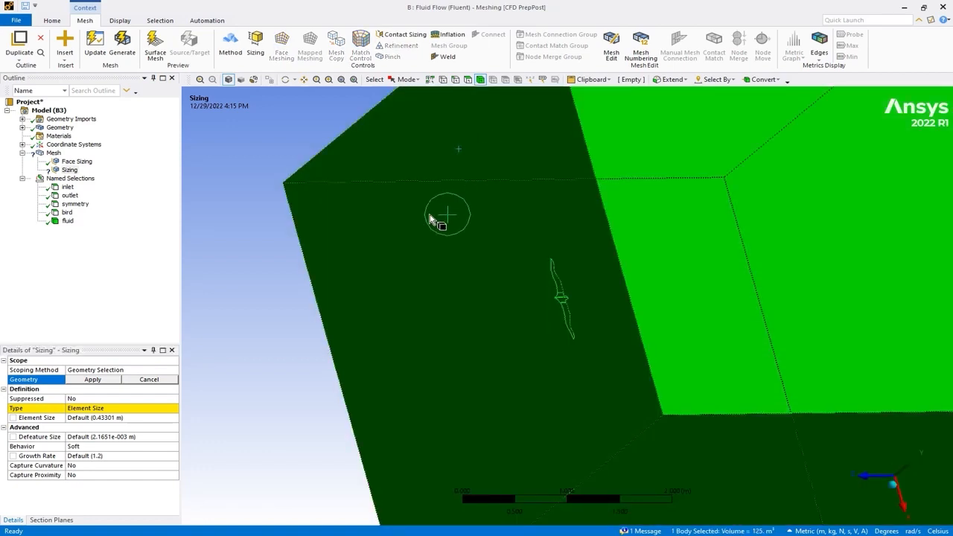
{"action": "left_click", "coordinate": [93, 379]}
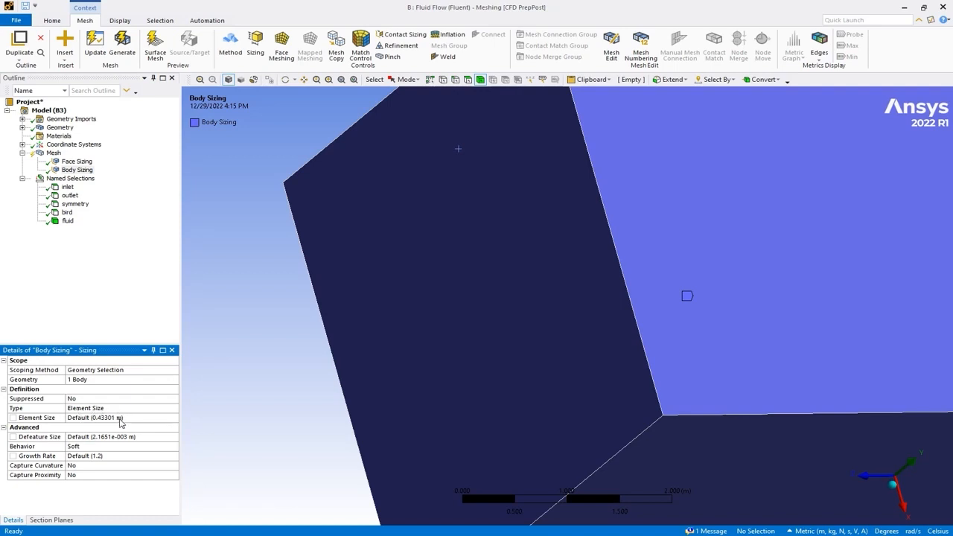
{"action": "left_click", "coordinate": [134, 417]}
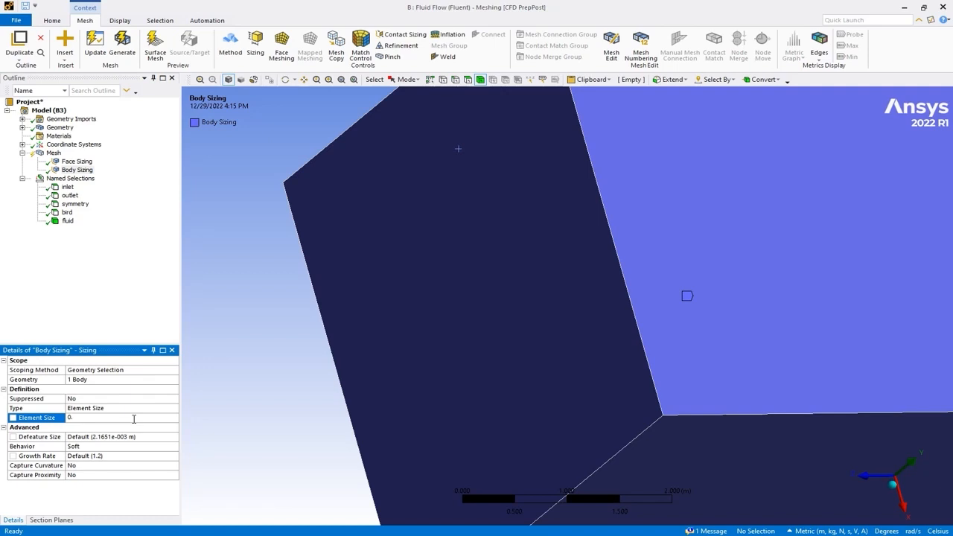
{"action": "left_click", "coordinate": [250, 317]}
{"action": "scroll", "coordinate": [314, 309], "scroll_direction": "down", "scroll_amount": 4}
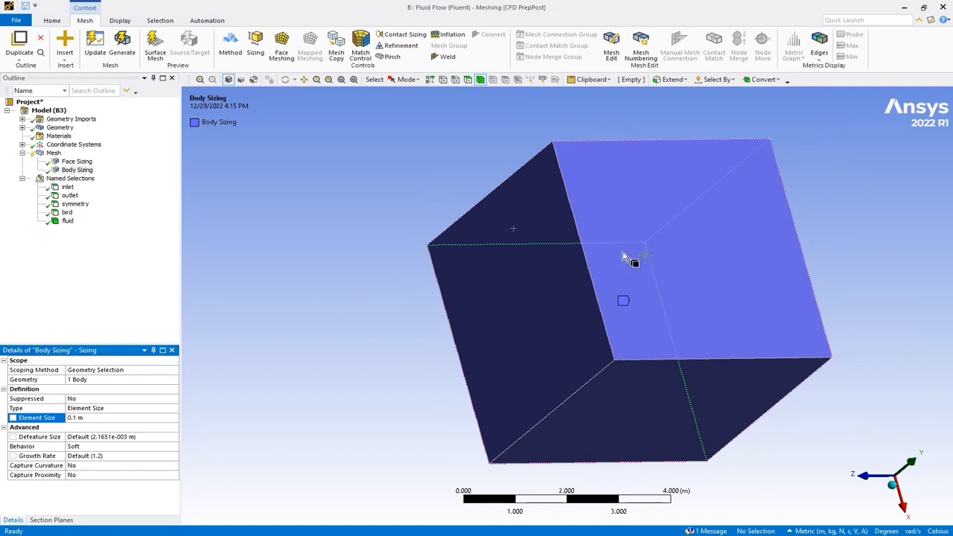
Step: Generate the mesh with the bird face sizing and the domain body sizing applied
{"action": "left_click", "coordinate": [51, 154]}
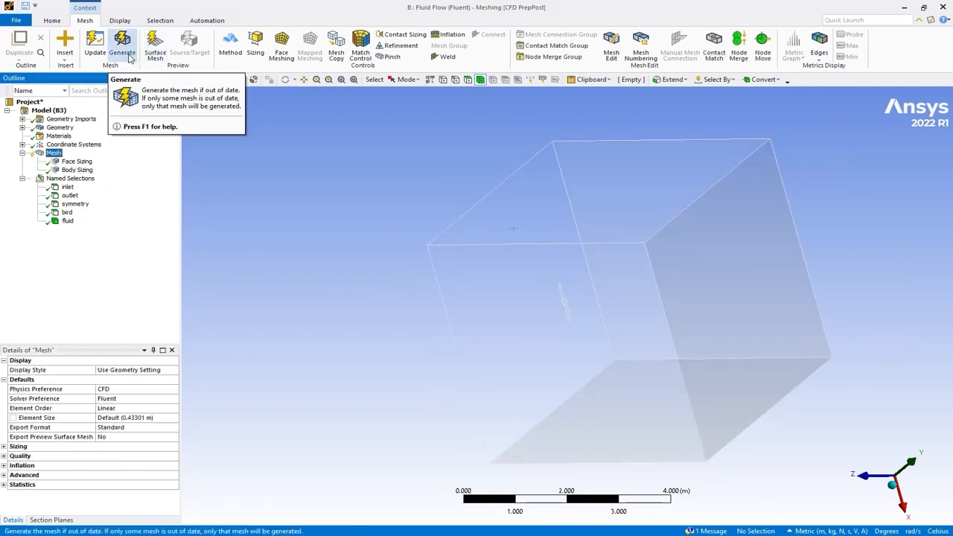
{"action": "left_click", "coordinate": [127, 57]}
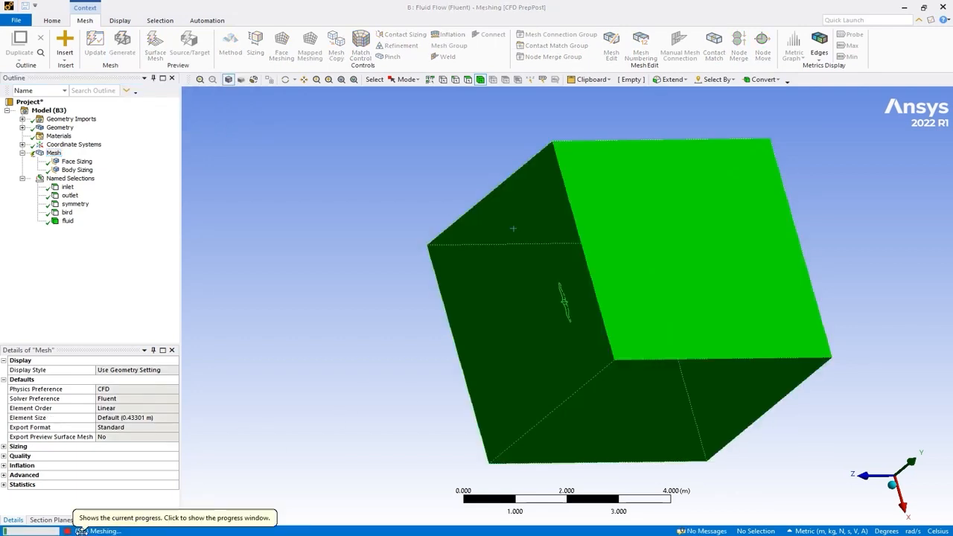
{"action": "left_click", "coordinate": [83, 530]}
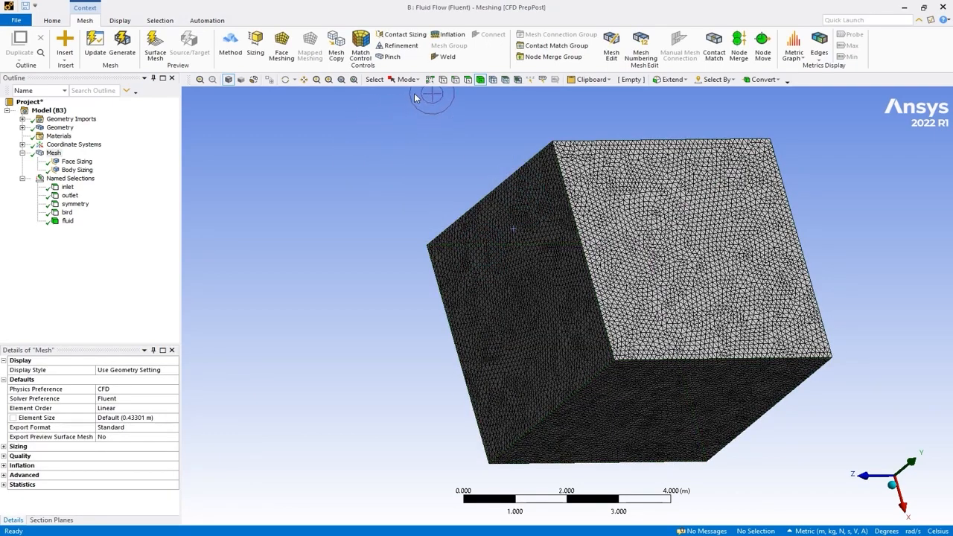
Step: Cut the meshed domain with a vertical section plane through its middle, drawn in the side view along the X axis
{"action": "left_click", "coordinate": [285, 80]}
{"action": "mouse_move", "coordinate": [609, 249]}
{"action": "left_mouse_down"}
{"action": "mouse_move", "coordinate": [644, 275]}
{"action": "mouse_move", "coordinate": [796, 276]}
{"action": "mouse_move", "coordinate": [613, 266]}
{"action": "left_mouse_up"}
{"action": "left_click", "coordinate": [889, 498]}
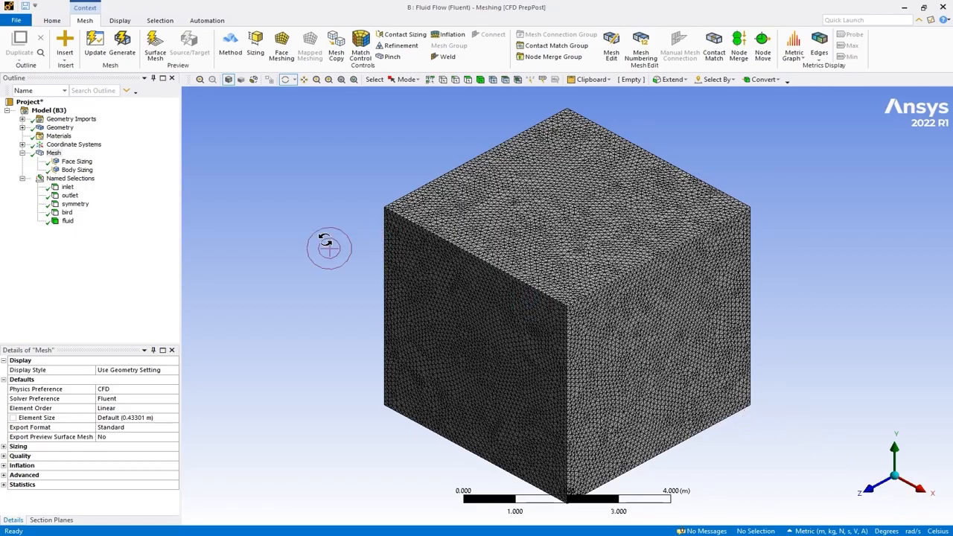
{"action": "left_click_drag", "start_coordinate": [507, 275], "coordinate": [458, 303]}
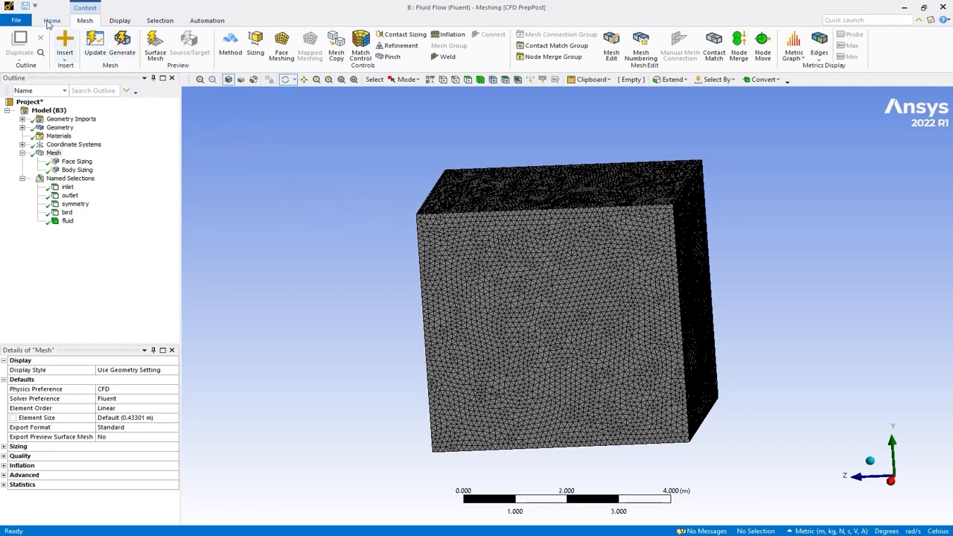
{"action": "left_click", "coordinate": [52, 21]}
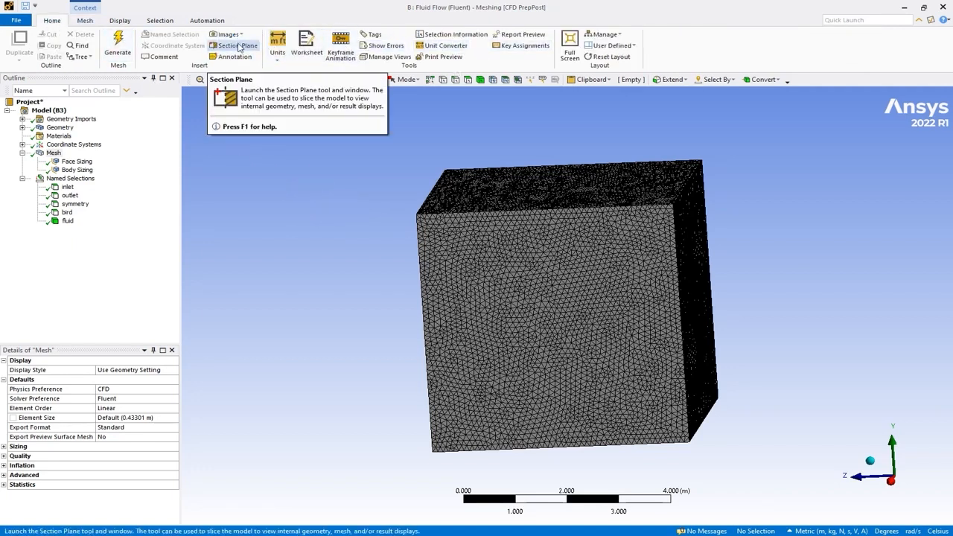
{"action": "left_click", "coordinate": [236, 46]}
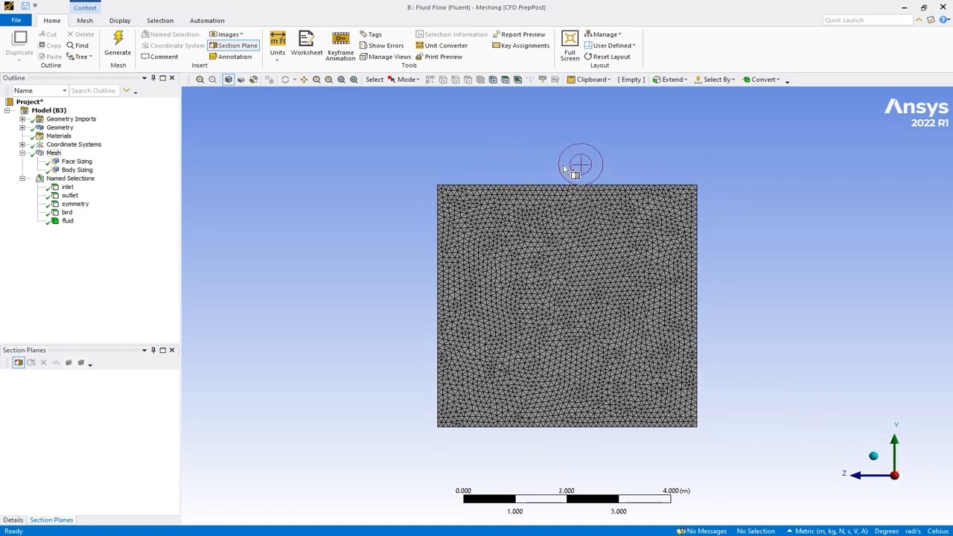
{"action": "mouse_move", "coordinate": [563, 160]}
{"action": "left_mouse_down"}
{"action": "mouse_move", "coordinate": [560, 451]}
{"action": "mouse_move", "coordinate": [569, 468]}
{"action": "left_mouse_up"}
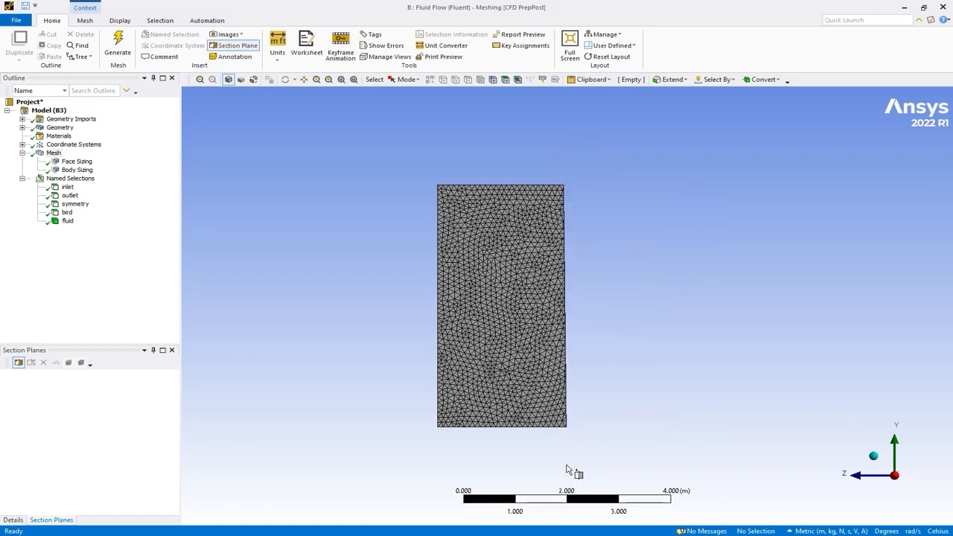
Step: Show whole elements on the section plane and examine the tetrahedral mesh on the cut face
{"action": "left_click_drag", "start_coordinate": [551, 245], "coordinate": [382, 279]}
{"action": "left_click_drag", "start_coordinate": [583, 224], "coordinate": [609, 264]}
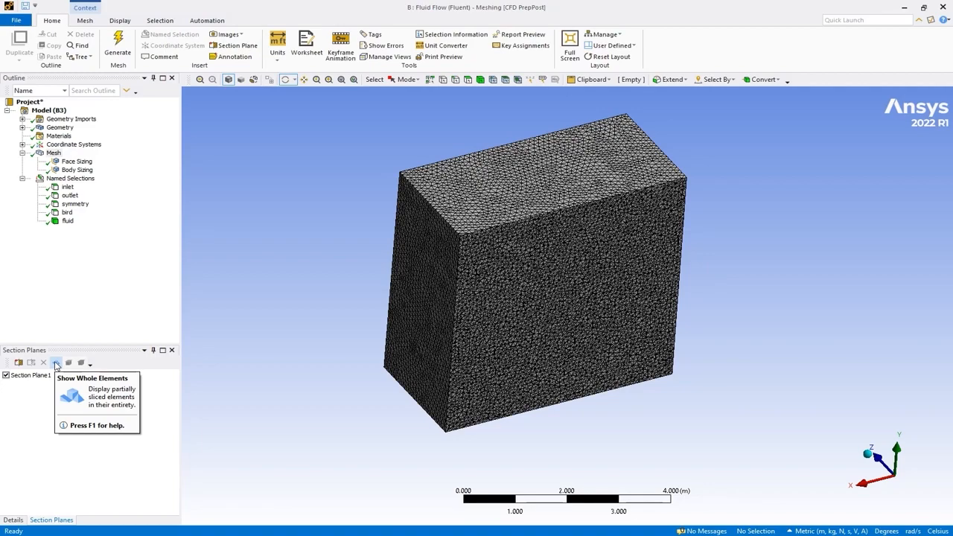
{"action": "left_click", "coordinate": [56, 364]}
{"action": "mouse_move", "coordinate": [433, 187]}
{"action": "right_mouse_down"}
{"action": "mouse_move", "coordinate": [502, 278]}
{"action": "mouse_move", "coordinate": [530, 292]}
{"action": "right_mouse_up"}
{"action": "scroll", "coordinate": [617, 275], "scroll_direction": "down", "scroll_amount": 5}
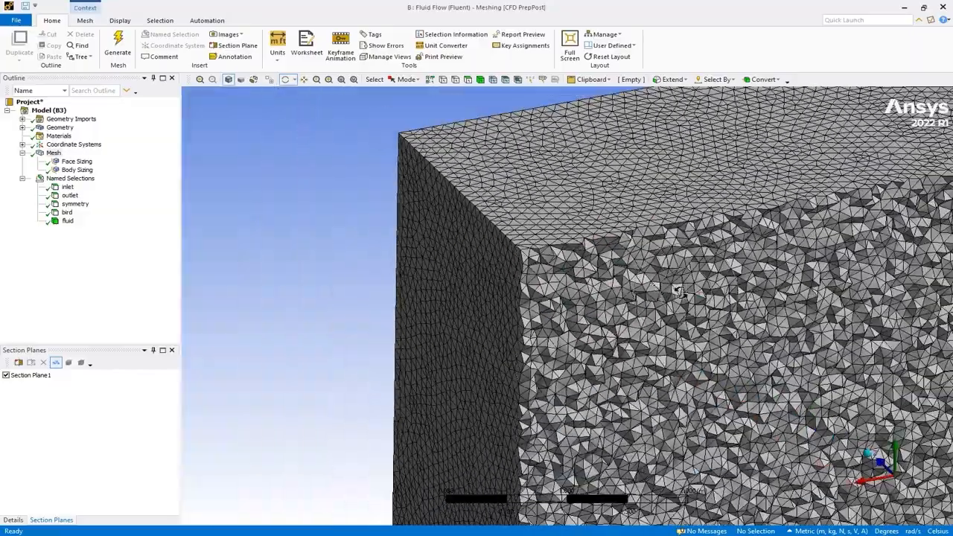
{"action": "left_click_drag", "start_coordinate": [679, 291], "coordinate": [644, 268]}
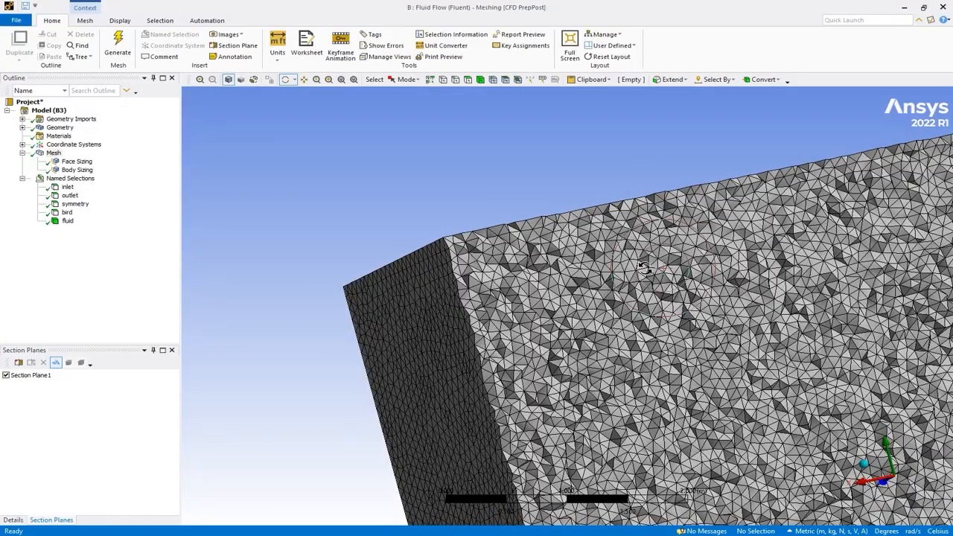
{"action": "left_click_drag", "start_coordinate": [405, 332], "coordinate": [616, 335]}
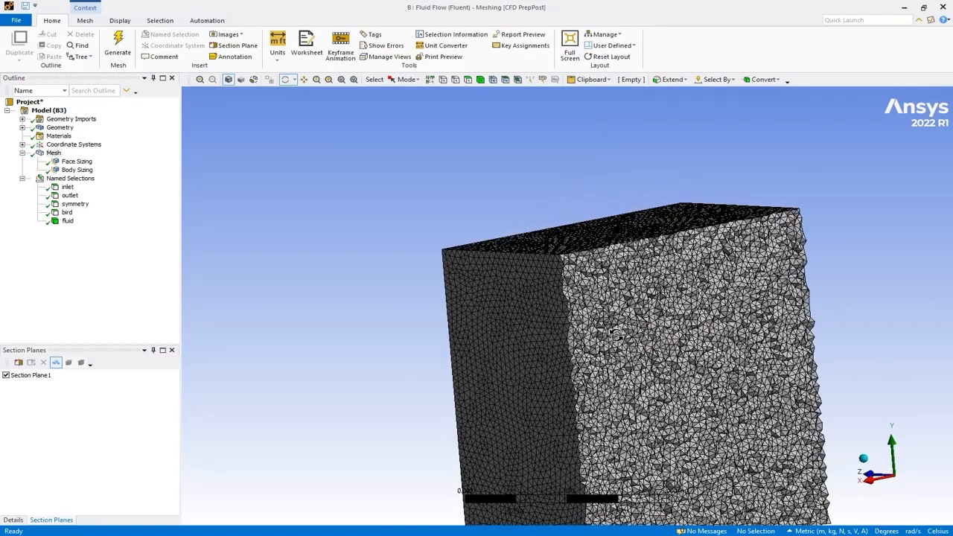
Step: Edit the existing section plane and move it about 1 m further into the domain along the Z axis
{"action": "left_click", "coordinate": [38, 375]}
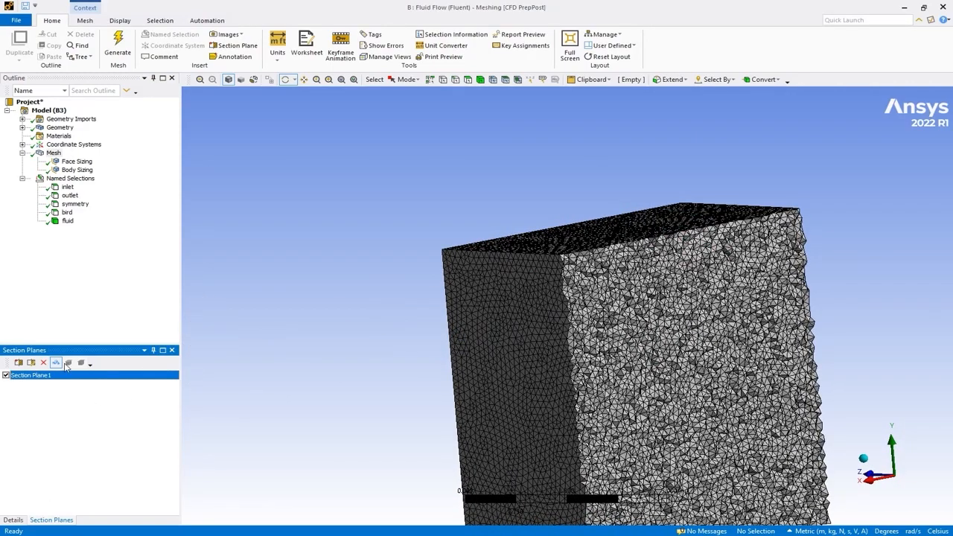
{"action": "left_click", "coordinate": [20, 364]}
{"action": "left_click", "coordinate": [26, 375]}
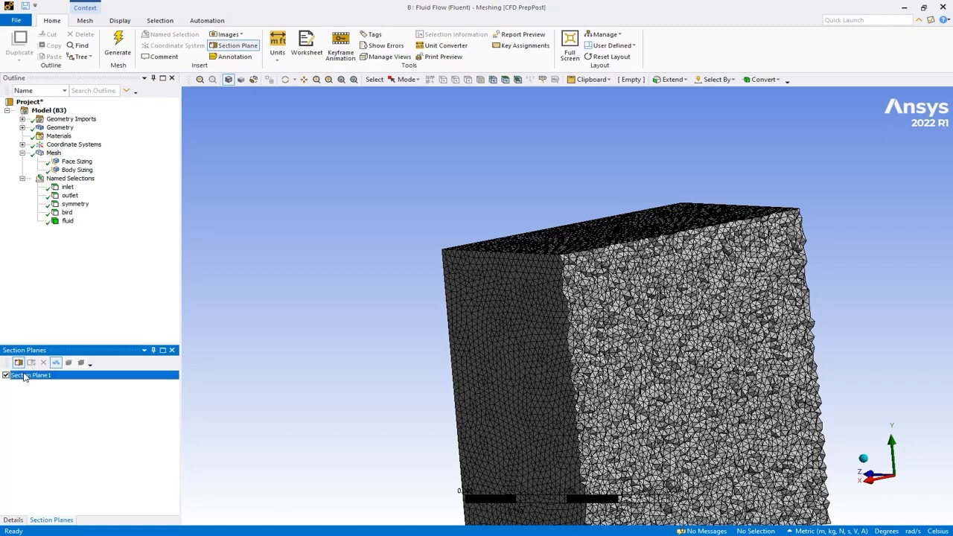
{"action": "left_click", "coordinate": [31, 363]}
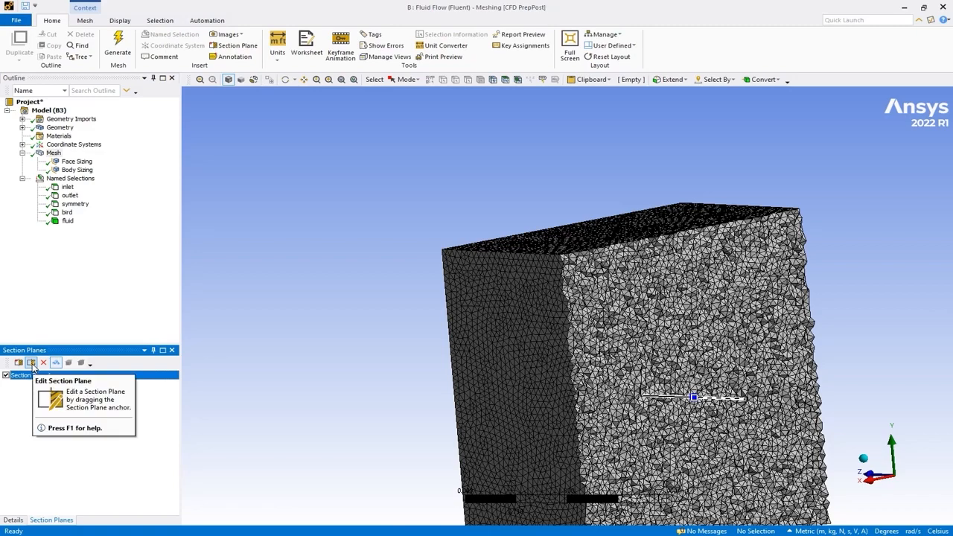
{"action": "left_click", "coordinate": [865, 479]}
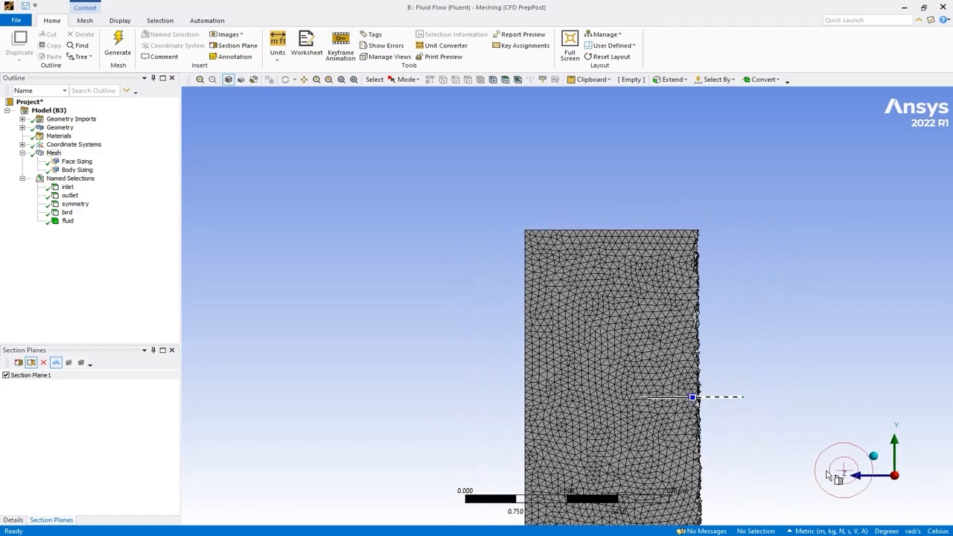
{"action": "left_click_drag", "start_coordinate": [692, 398], "coordinate": [624, 393]}
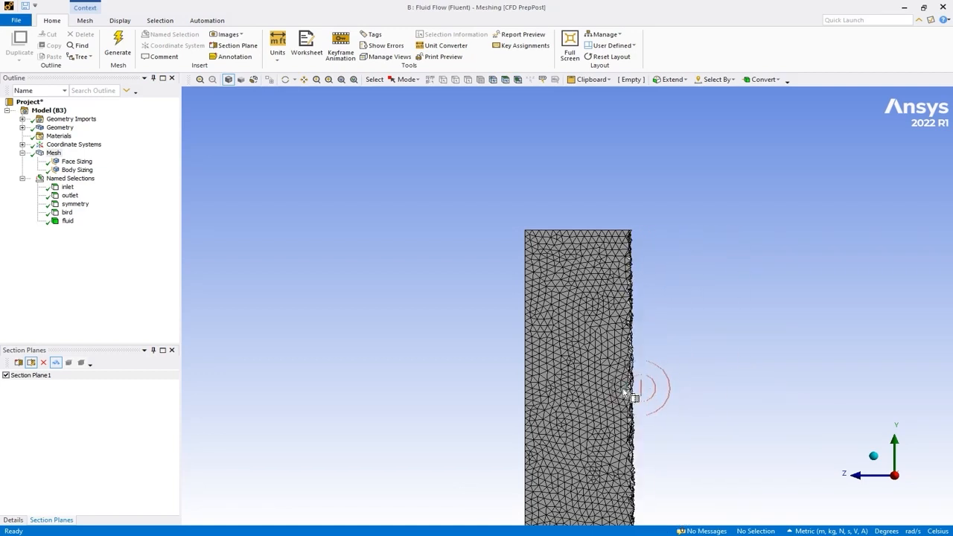
Step: Shift the section plane again so that it slices the mesh at the bird
{"action": "left_click", "coordinate": [286, 79]}
{"action": "left_click_drag", "start_coordinate": [558, 300], "coordinate": [489, 308]}
{"action": "scroll", "coordinate": [547, 335], "scroll_direction": "down", "scroll_amount": 4}
{"action": "scroll", "coordinate": [574, 359], "scroll_direction": "up", "scroll_amount": 4}
{"action": "left_click", "coordinate": [32, 362]}
{"action": "left_click_drag", "start_coordinate": [634, 380], "coordinate": [595, 365]}
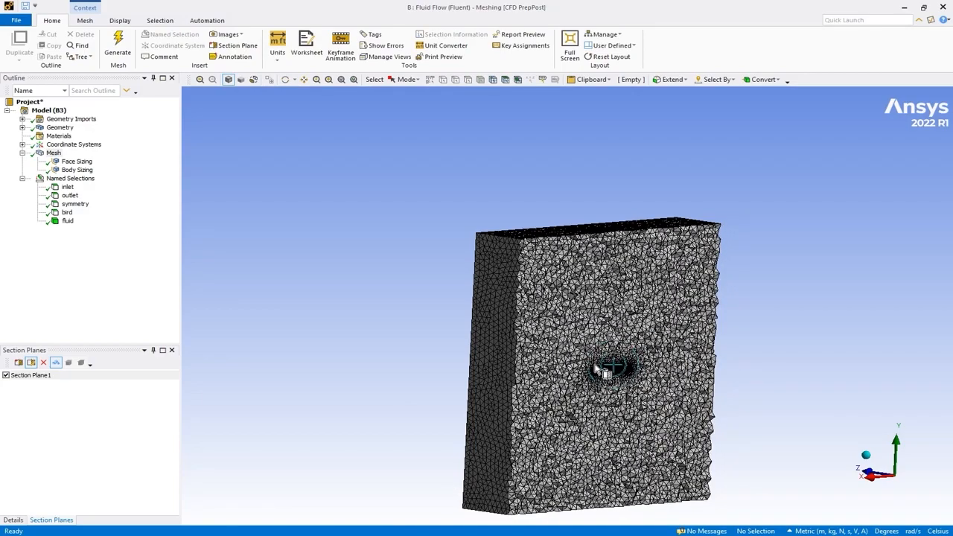
Step: Examine the refined mesh around the bird on the cut face, from close up and across the whole domain
{"action": "right_click_drag", "start_coordinate": [562, 332], "coordinate": [665, 406]}
{"action": "right_click_drag", "start_coordinate": [433, 241], "coordinate": [744, 378]}
{"action": "right_click_drag", "start_coordinate": [477, 256], "coordinate": [572, 347]}
{"action": "right_click", "coordinate": [571, 347]}
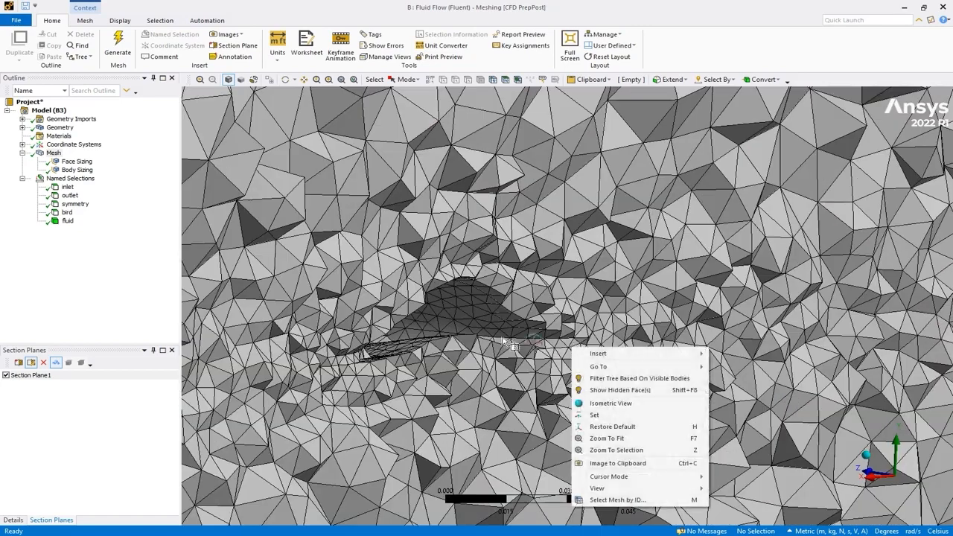
{"action": "left_click", "coordinate": [460, 307]}
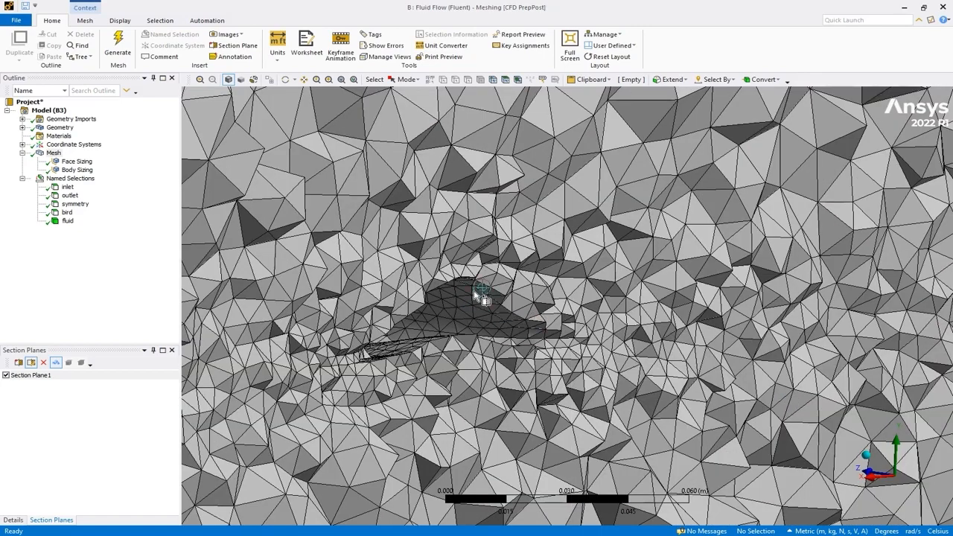
{"action": "scroll", "coordinate": [469, 312], "scroll_direction": "down", "scroll_amount": 3}
{"action": "scroll", "coordinate": [472, 317], "scroll_direction": "down", "scroll_amount": 10}
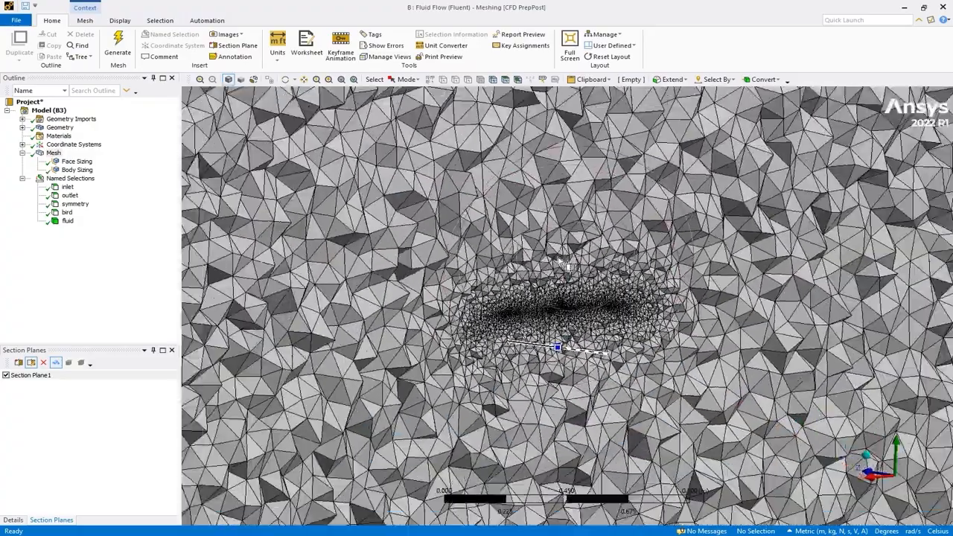
{"action": "scroll", "coordinate": [560, 260], "scroll_direction": "down", "scroll_amount": 2}
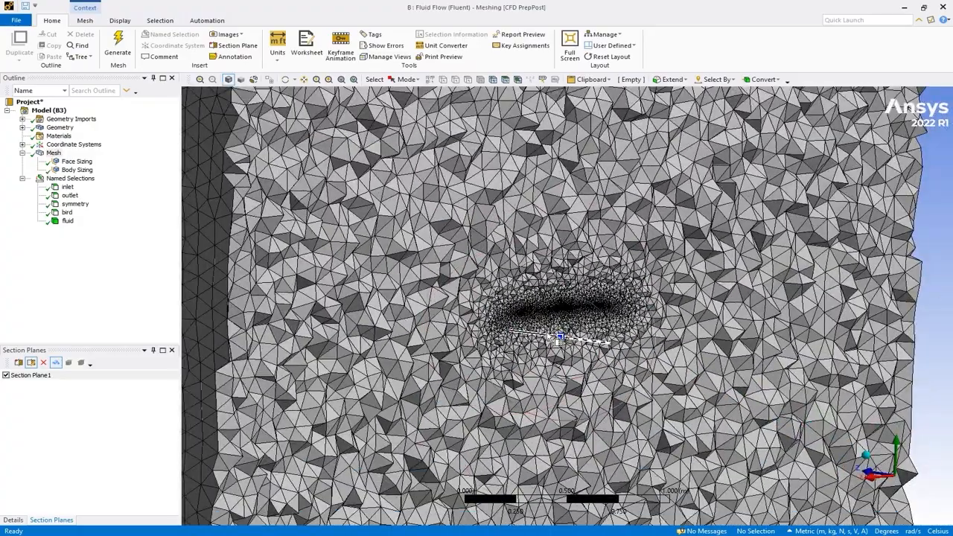
{"action": "scroll", "coordinate": [557, 341], "scroll_direction": "down", "scroll_amount": 5}
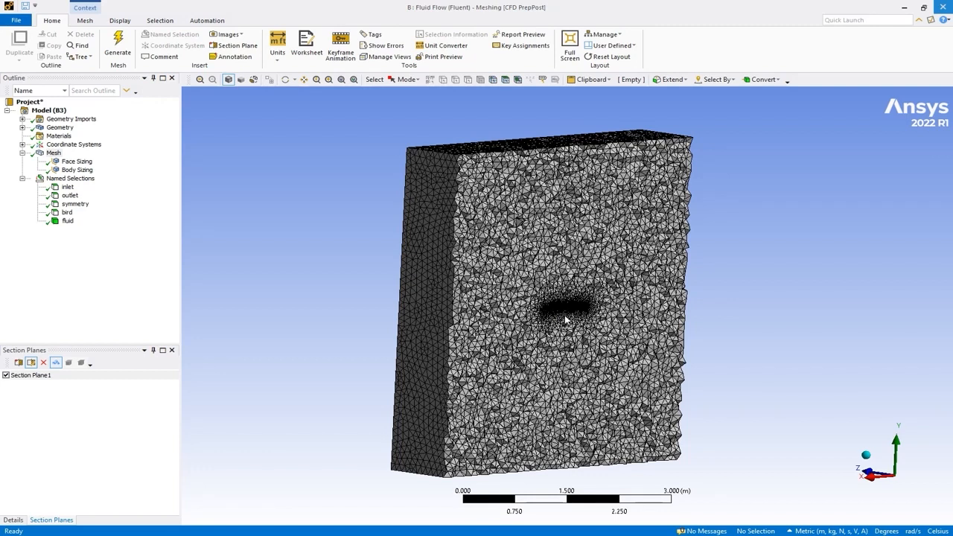
Step: Switch to Workbench, update the Mesh cell of Fluid Flow (Fluent) system B and open its Setup
{"action": "key", "text": "ctrl+s"}
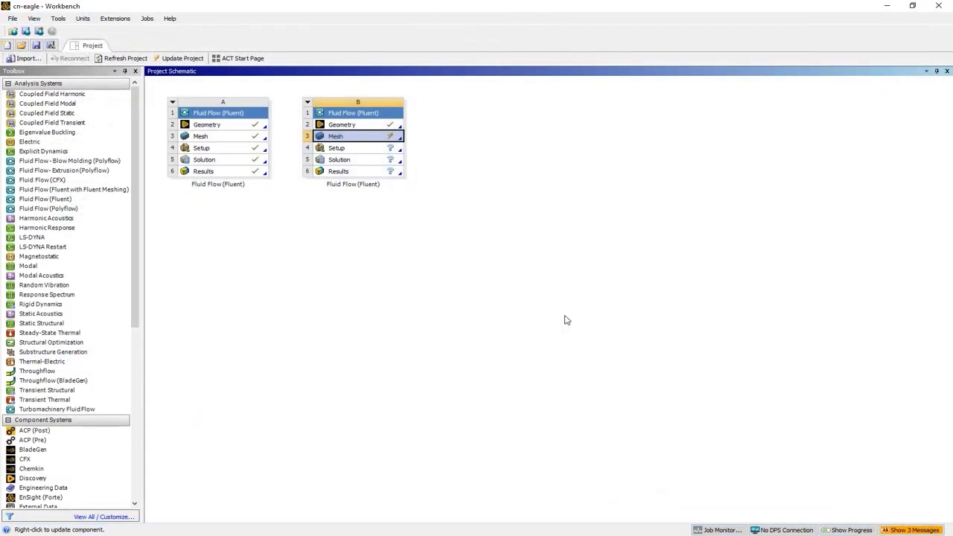
{"action": "right_click", "coordinate": [358, 140]}
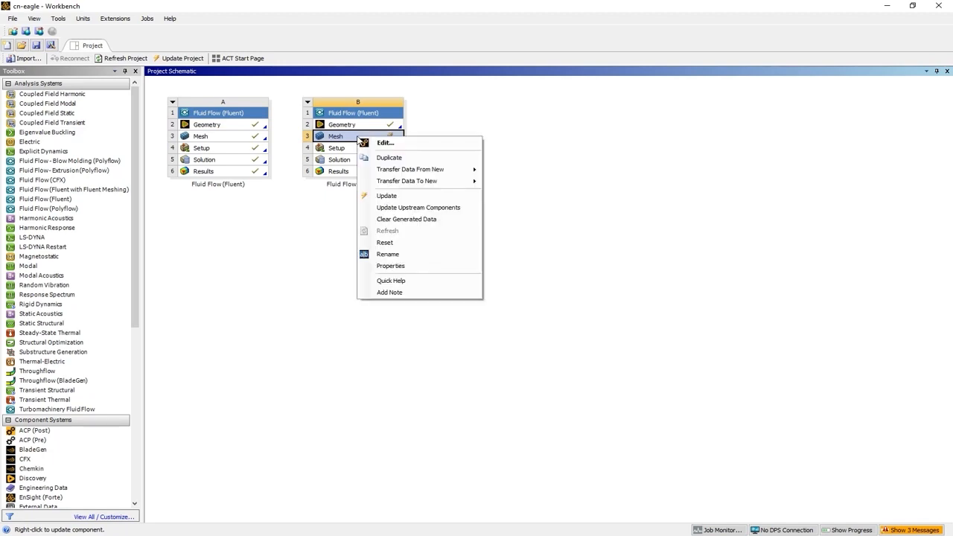
{"action": "left_click", "coordinate": [405, 196]}
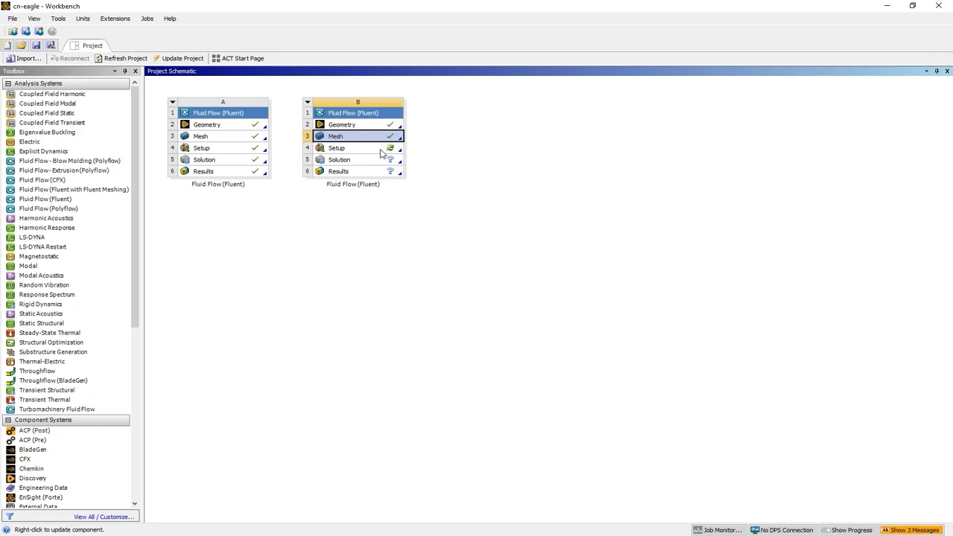
{"action": "left_click", "coordinate": [380, 151]}
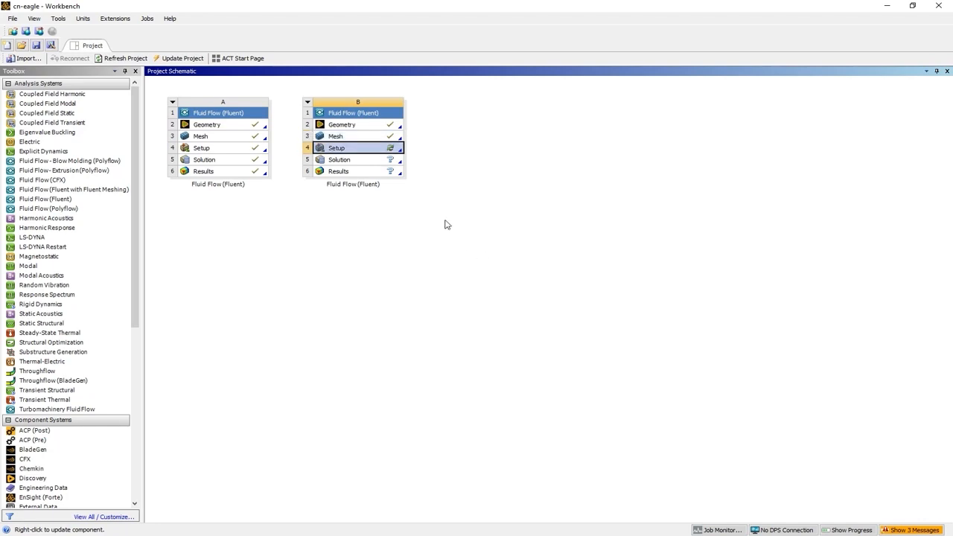
{"action": "double_click", "coordinate": [368, 151]}
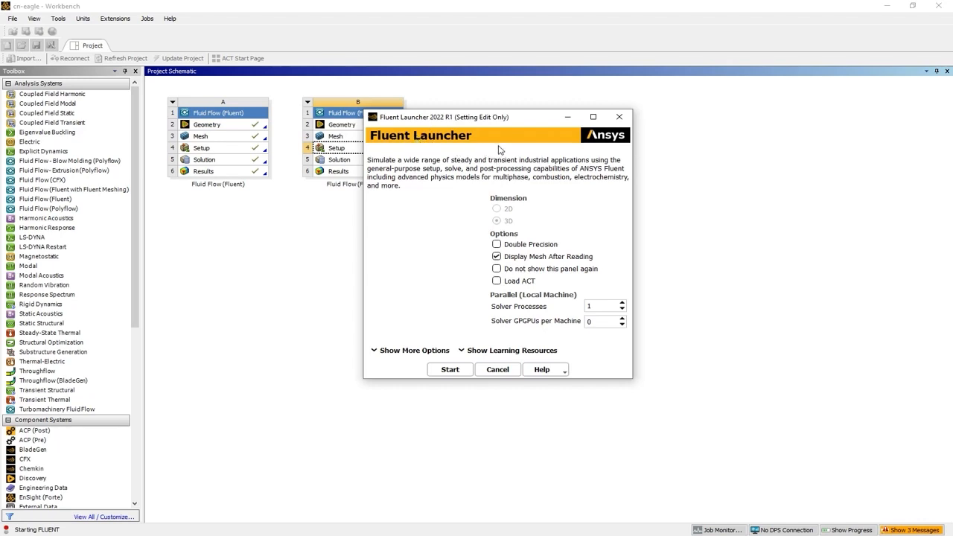
Step: Start Fluent with double precision and 8 solver processes
{"action": "left_click", "coordinate": [513, 247]}
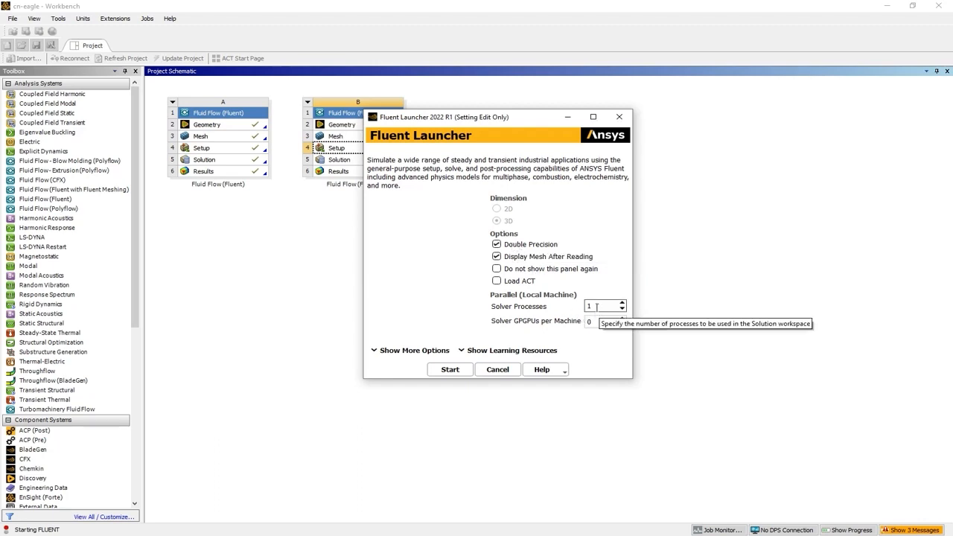
{"action": "left_click_drag", "start_coordinate": [597, 307], "coordinate": [586, 308]}
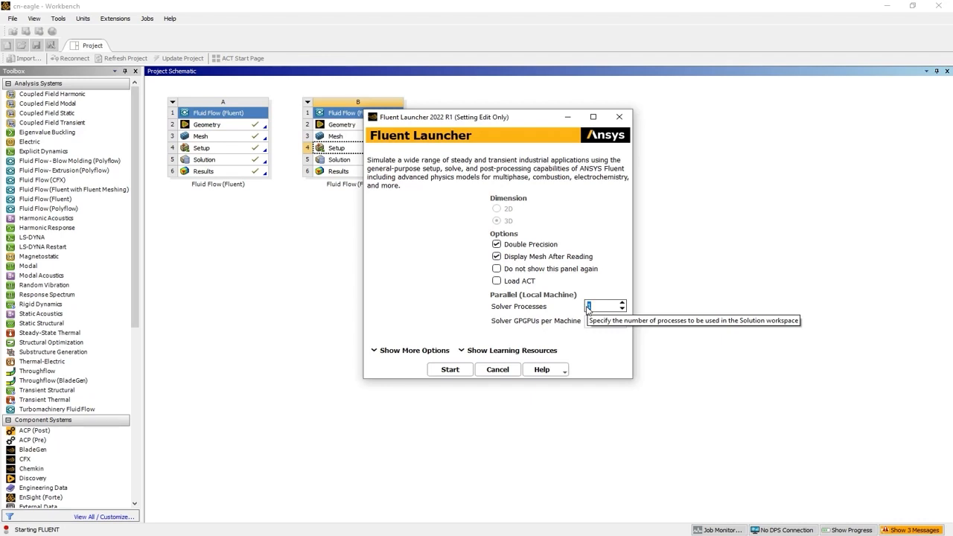
{"action": "type", "text": "8"}
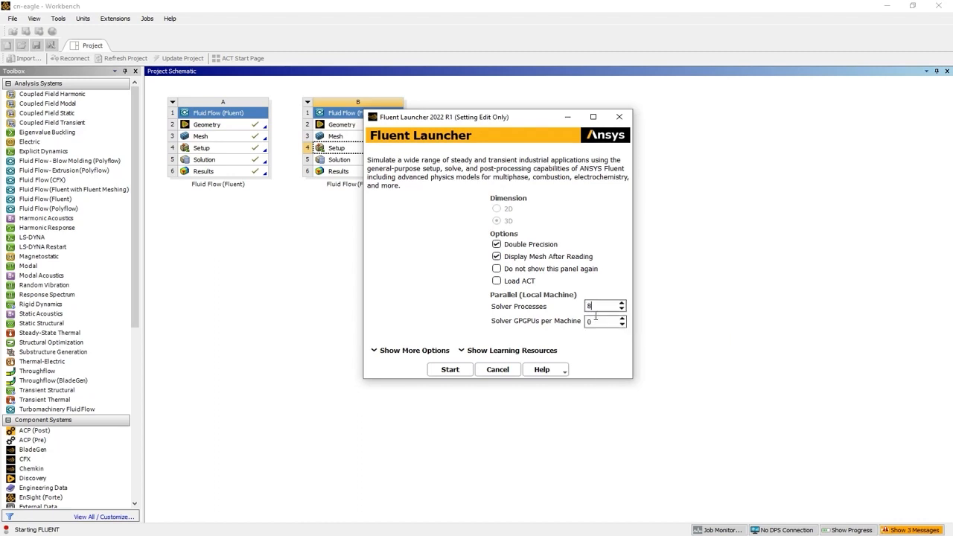
{"action": "left_click", "coordinate": [456, 370]}
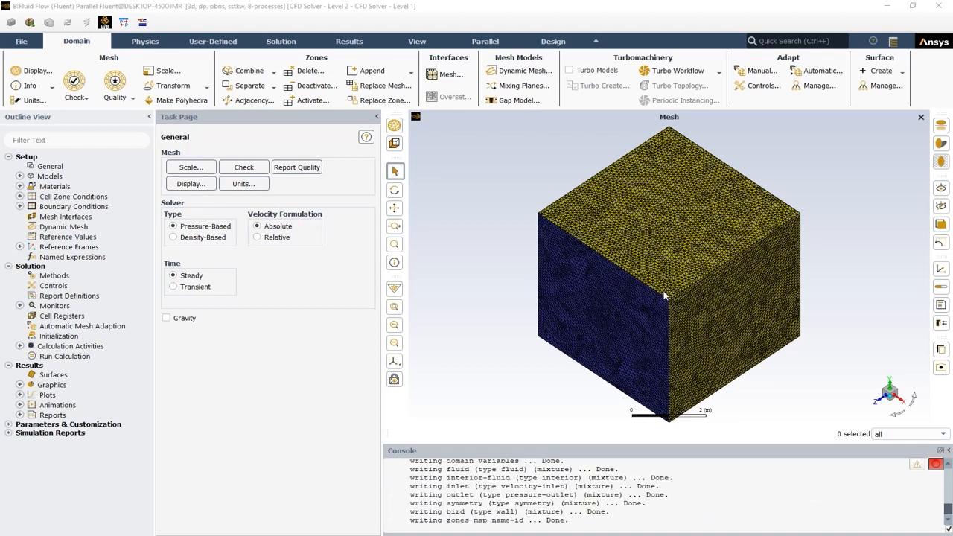
Step: Review the domain extents in the Scale Mesh settings without rescaling
{"action": "left_click", "coordinate": [190, 170]}
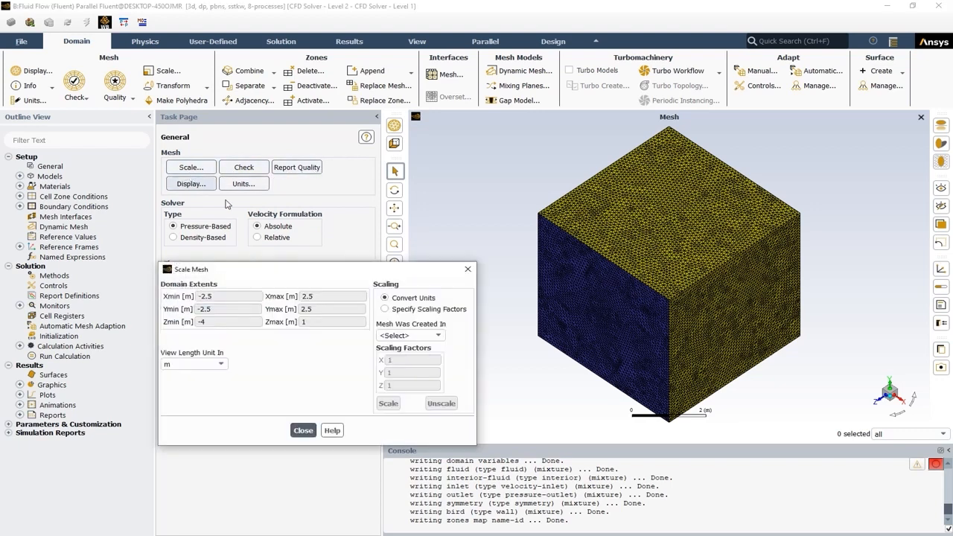
{"action": "left_click_drag", "start_coordinate": [308, 265], "coordinate": [251, 237]}
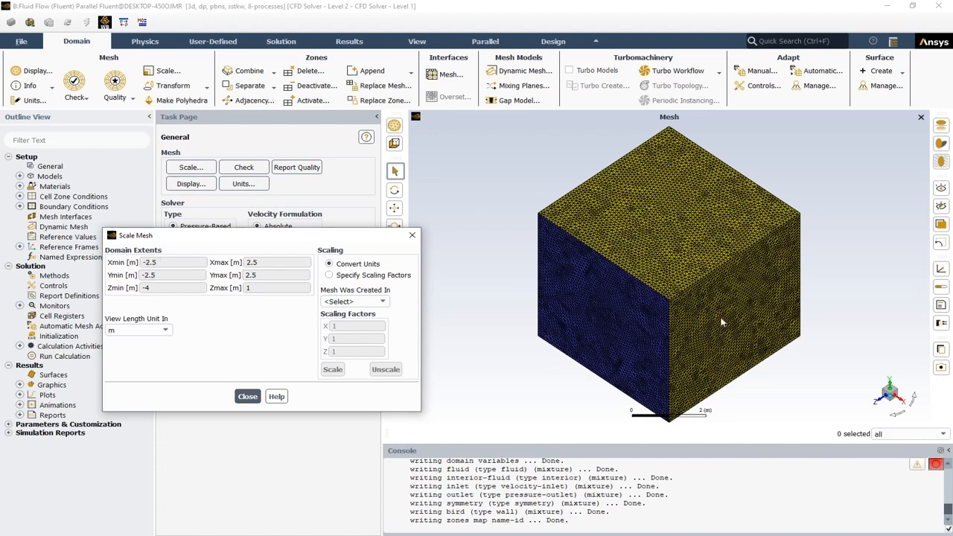
{"action": "left_click", "coordinate": [249, 397]}
Step: Run the mesh check and the mesh quality report, and read both results in the console
{"action": "left_click", "coordinate": [242, 167]}
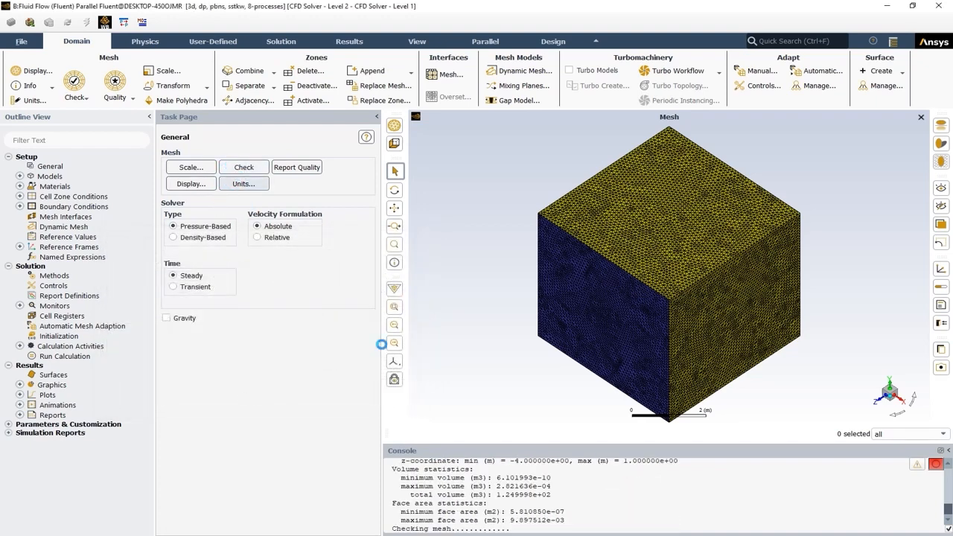
{"action": "scroll", "coordinate": [434, 495], "scroll_direction": "up", "scroll_amount": 1}
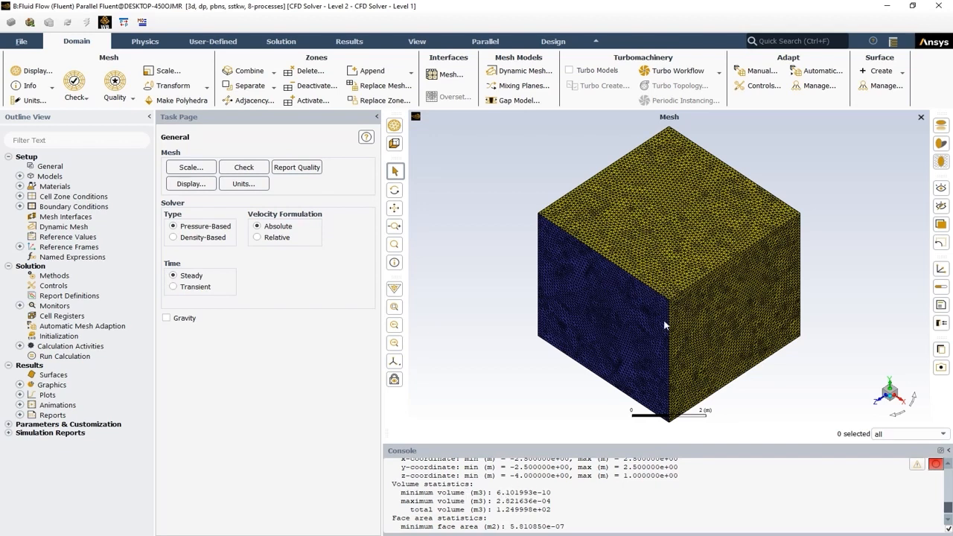
{"action": "scroll", "coordinate": [493, 482], "scroll_direction": "up", "scroll_amount": 1}
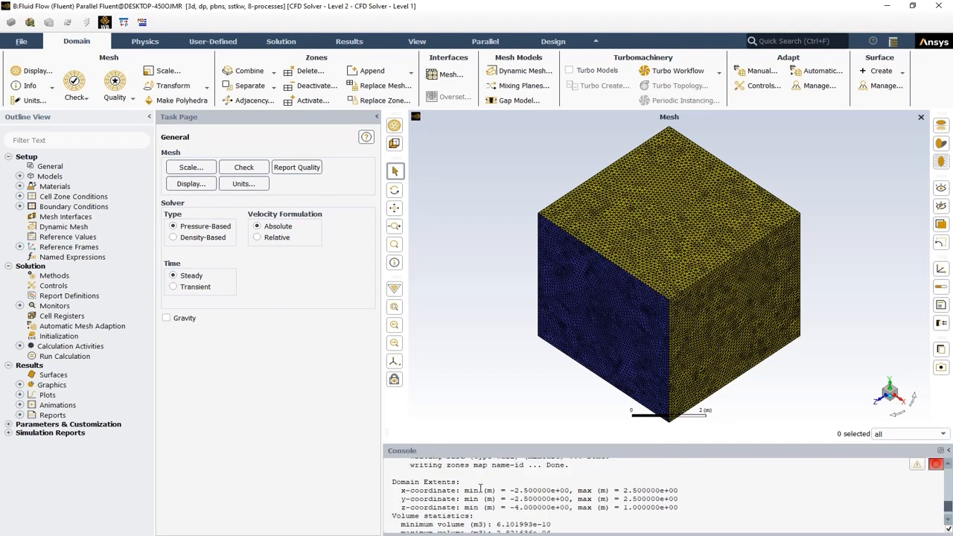
{"action": "scroll", "coordinate": [452, 491], "scroll_direction": "down", "scroll_amount": 2}
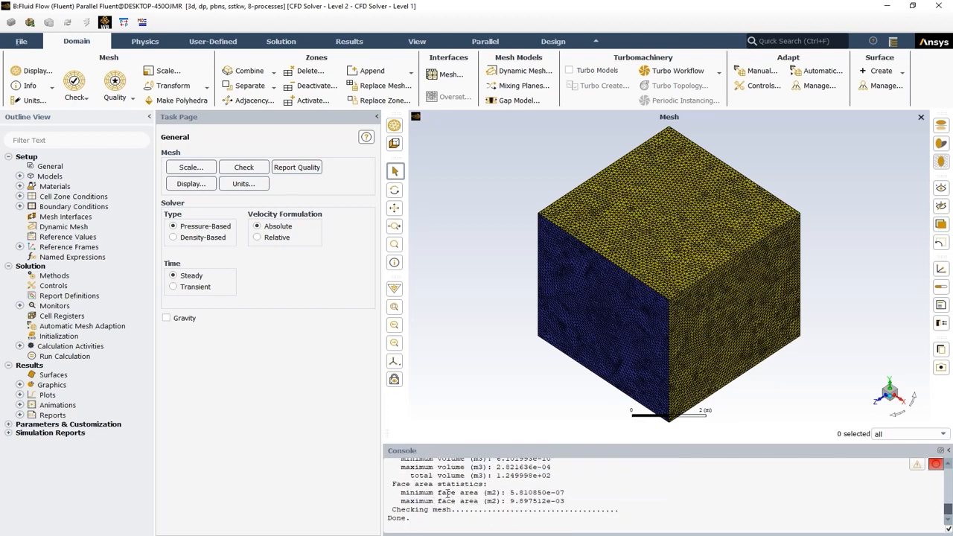
{"action": "left_click", "coordinate": [312, 170]}
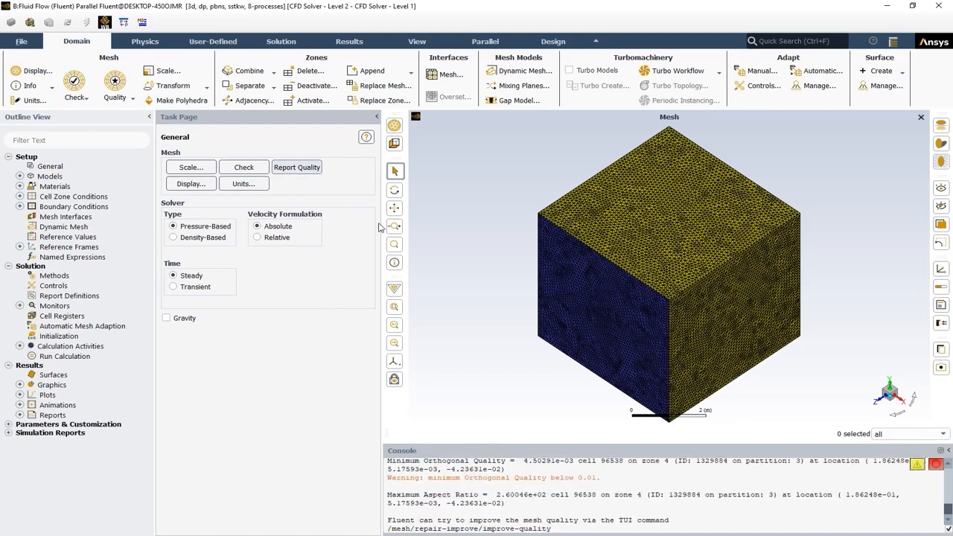
{"action": "scroll", "coordinate": [442, 497], "scroll_direction": "up", "scroll_amount": 1}
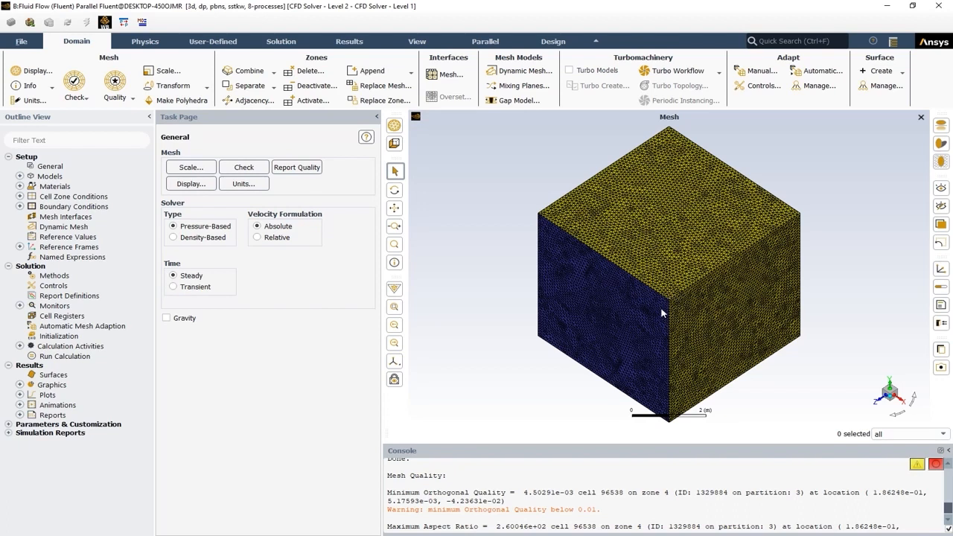
{"action": "scroll", "coordinate": [474, 471], "scroll_direction": "down", "scroll_amount": 2}
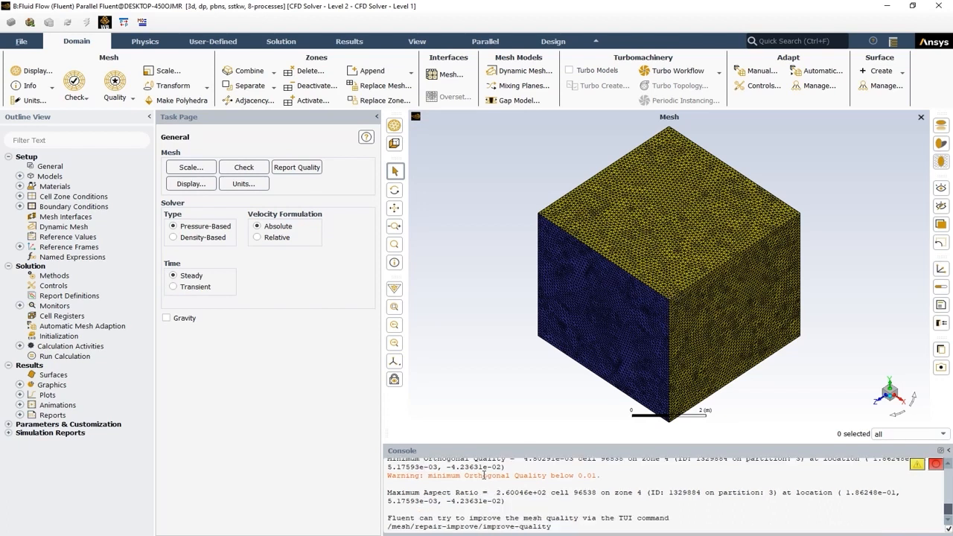
Step: Open the mesh display settings and toggle the bird, inlet, outlet and symmetry surfaces off and back on
{"action": "left_click", "coordinate": [192, 186]}
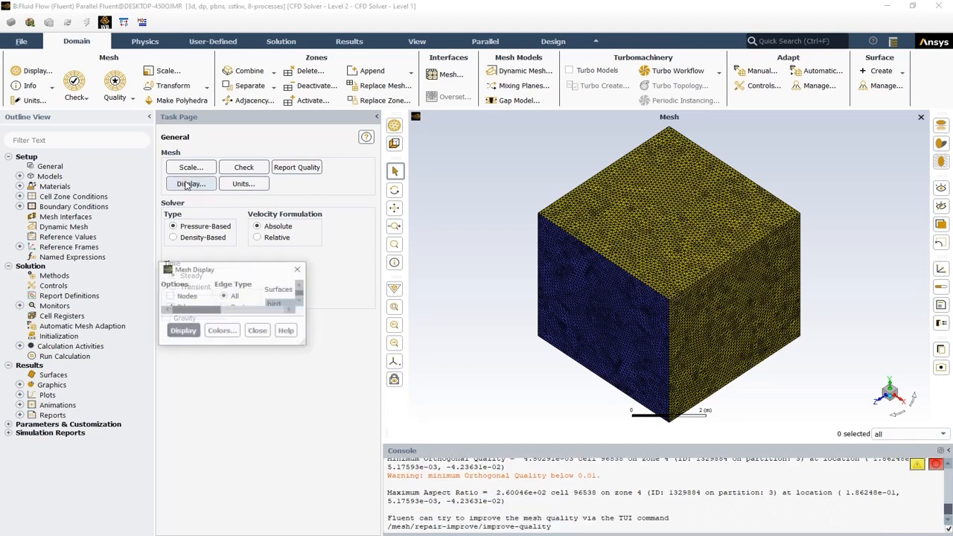
{"action": "left_click_drag", "start_coordinate": [326, 273], "coordinate": [254, 248]}
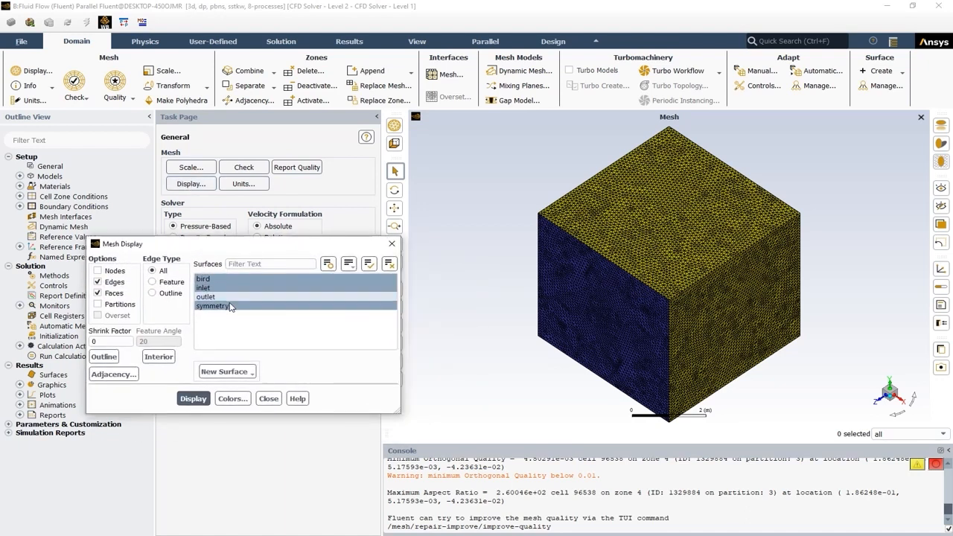
{"action": "left_click", "coordinate": [220, 280]}
{"action": "left_click", "coordinate": [225, 288]}
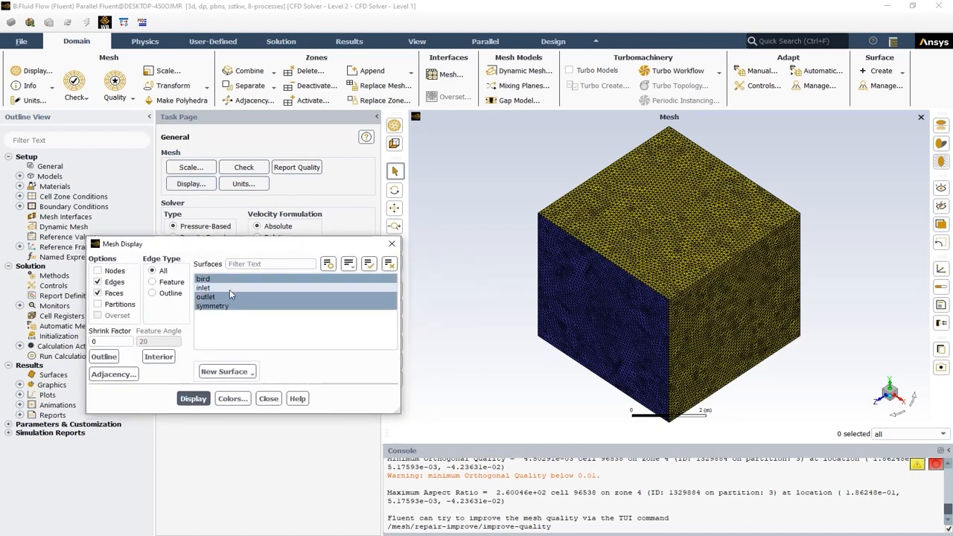
{"action": "left_click", "coordinate": [224, 288]}
{"action": "left_click", "coordinate": [236, 296]}
{"action": "left_click", "coordinate": [236, 296]}
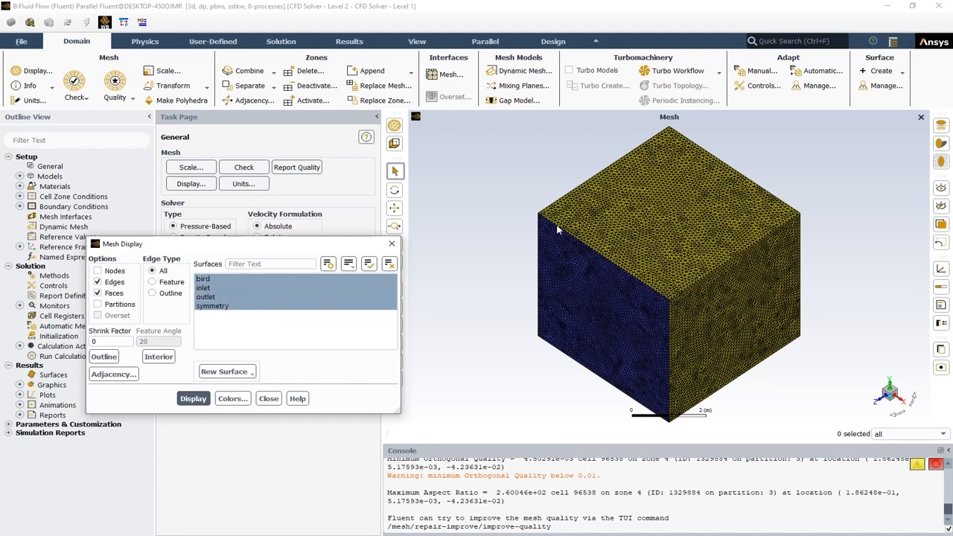
{"action": "left_click", "coordinate": [213, 280]}
{"action": "left_click", "coordinate": [213, 281]}
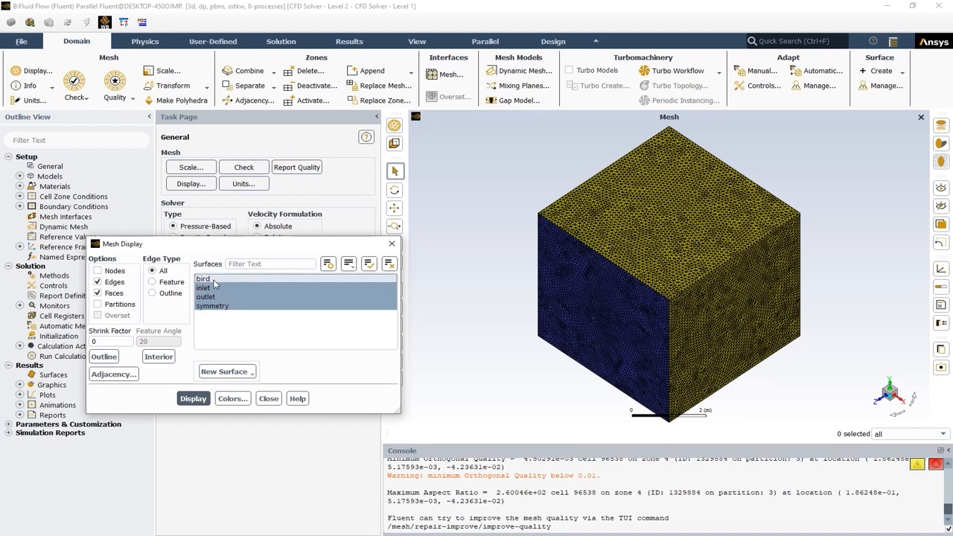
{"action": "left_click", "coordinate": [233, 306]}
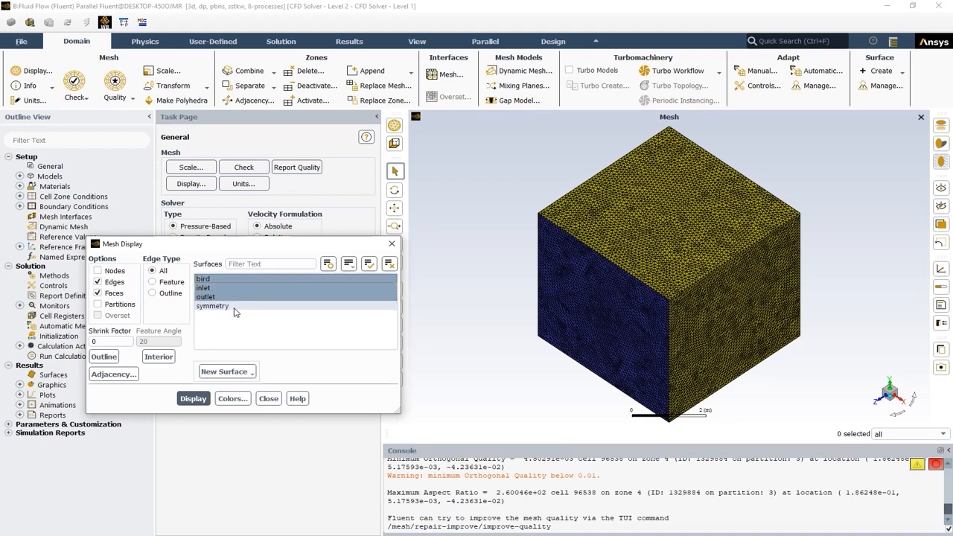
{"action": "left_click", "coordinate": [229, 306]}
Step: Display the mesh of only the bird and outlet surfaces, leaving out inlet and symmetry, and close the display settings
{"action": "left_click", "coordinate": [211, 289]}
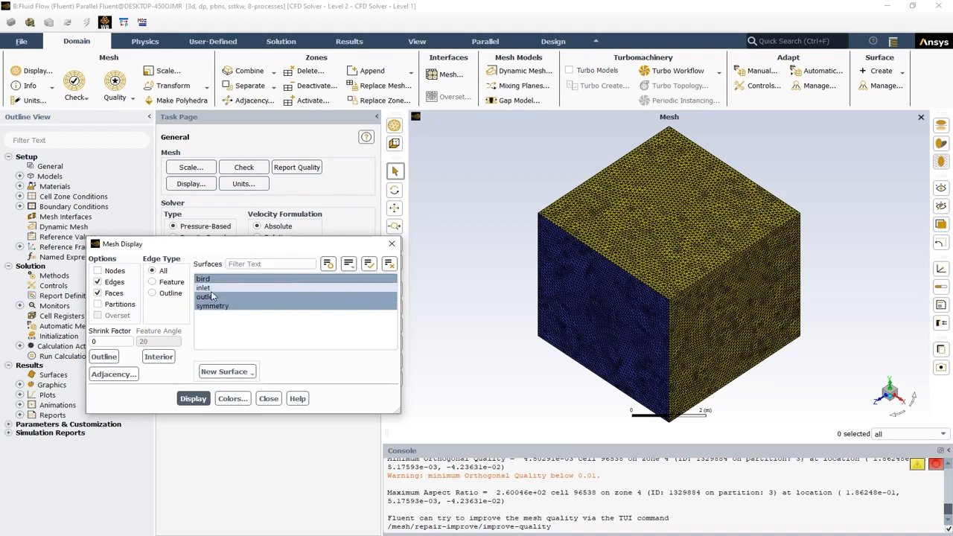
{"action": "left_click", "coordinate": [213, 307]}
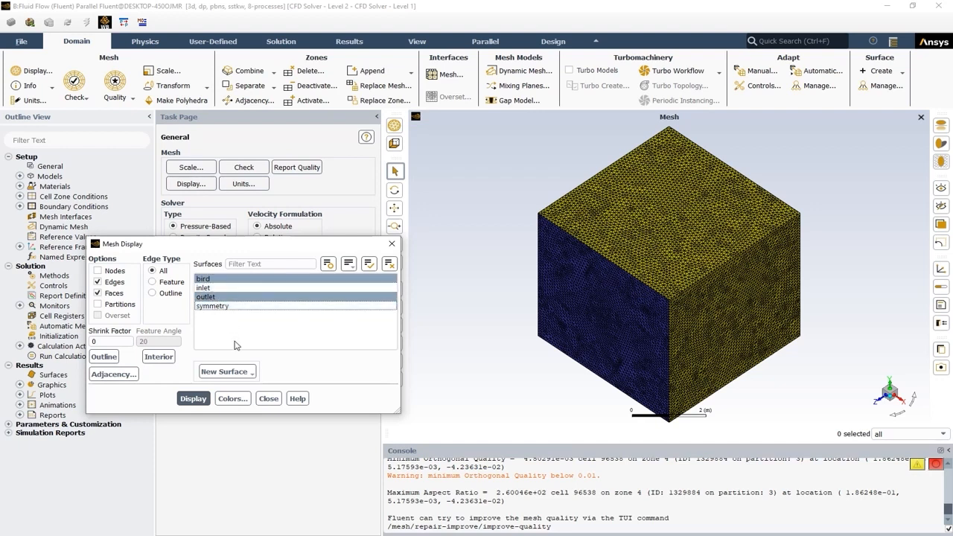
{"action": "left_click", "coordinate": [215, 280]}
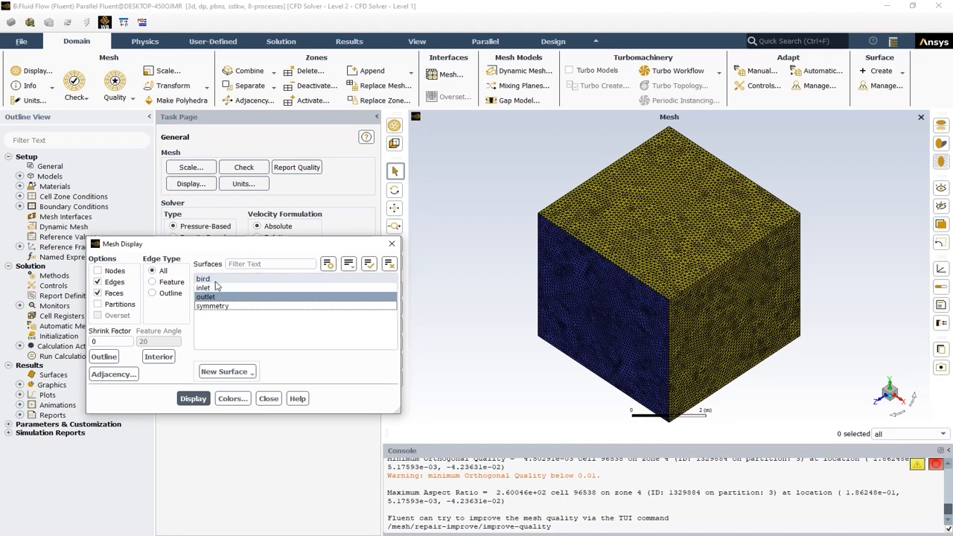
{"action": "left_click", "coordinate": [222, 281]}
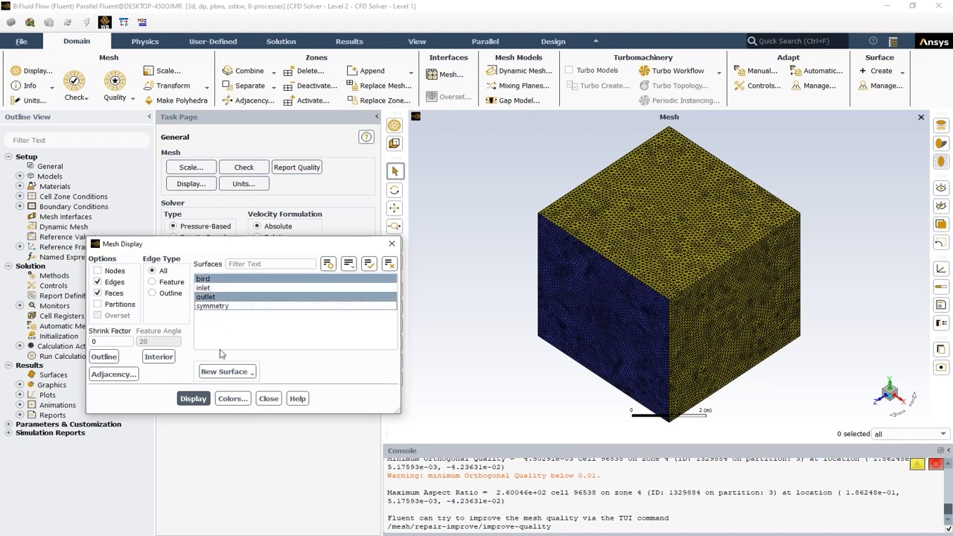
{"action": "left_click", "coordinate": [192, 398]}
{"action": "scroll", "coordinate": [618, 289], "scroll_direction": "up", "scroll_amount": 5}
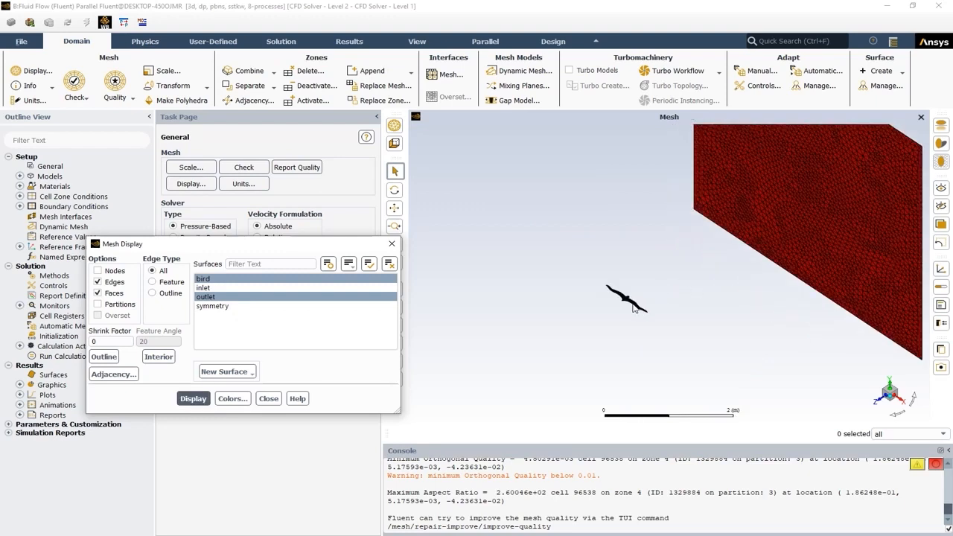
{"action": "scroll", "coordinate": [618, 288], "scroll_direction": "down", "scroll_amount": 10}
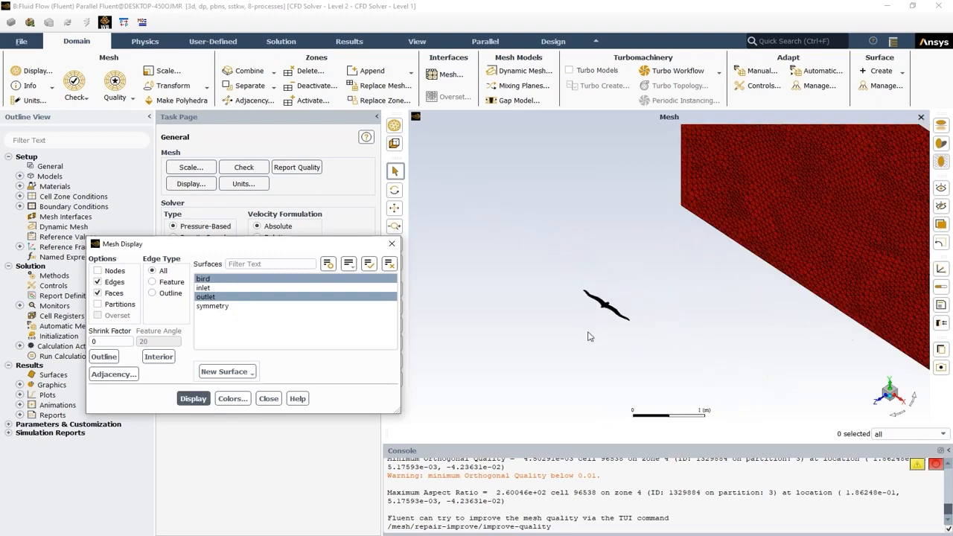
{"action": "left_click_drag", "start_coordinate": [319, 246], "coordinate": [308, 249]}
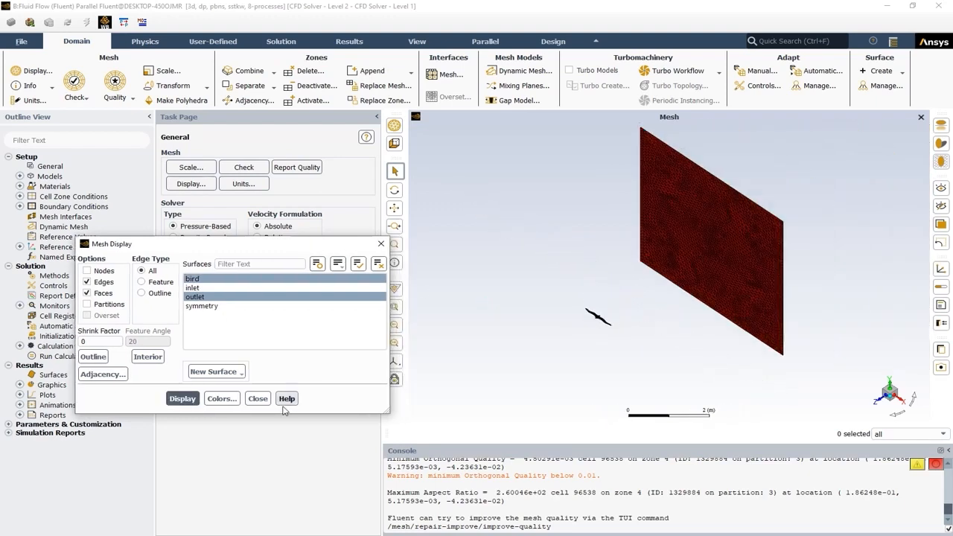
{"action": "left_click", "coordinate": [257, 399]}
Step: Look through the quantities in the unit settings and review the units available for time
{"action": "left_click", "coordinate": [250, 185]}
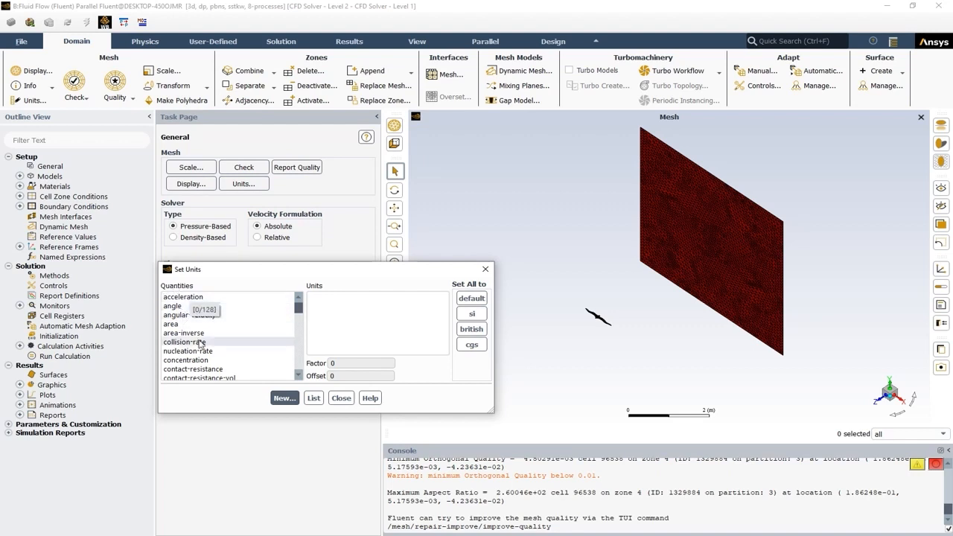
{"action": "scroll", "coordinate": [203, 345], "scroll_direction": "down", "scroll_amount": 7}
{"action": "scroll", "coordinate": [205, 346], "scroll_direction": "down", "scroll_amount": 15}
{"action": "scroll", "coordinate": [205, 346], "scroll_direction": "down", "scroll_amount": 9}
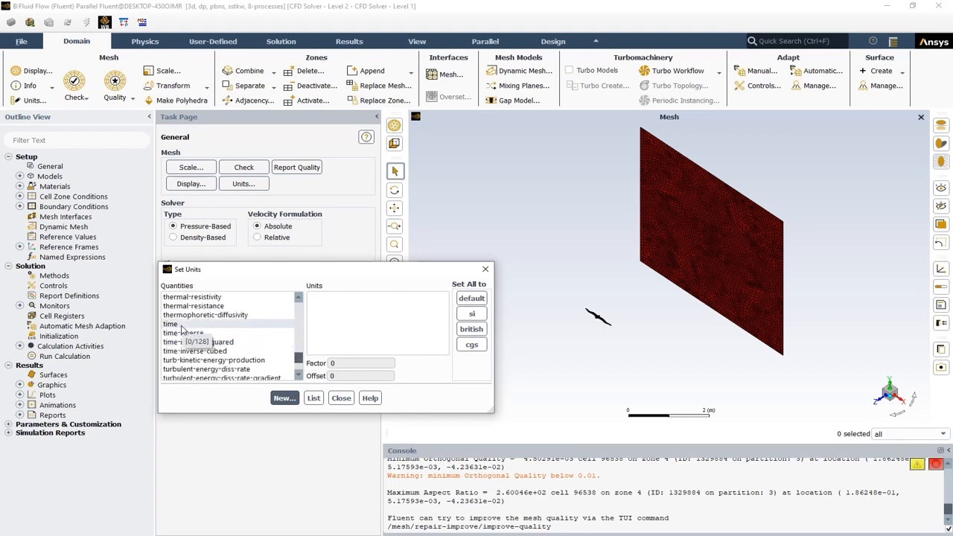
{"action": "left_click", "coordinate": [184, 325]}
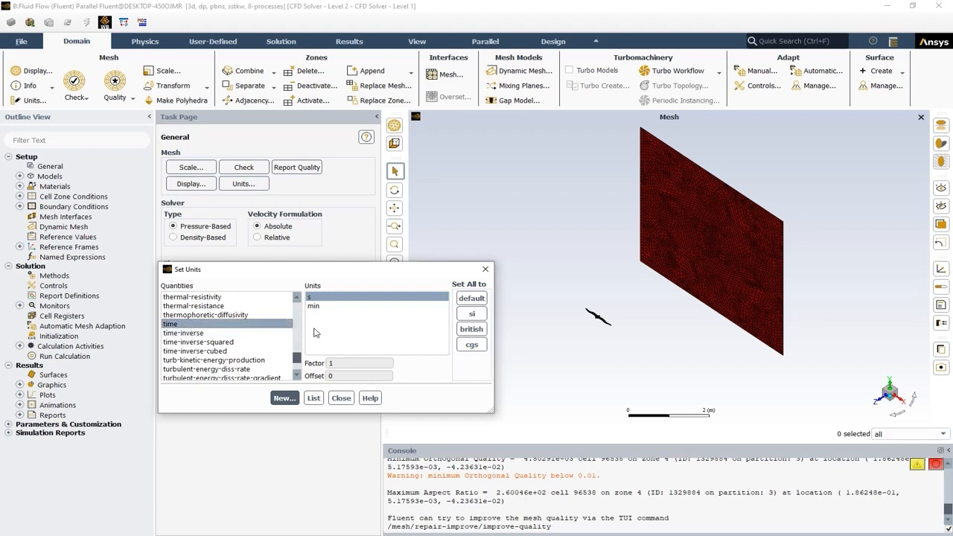
{"action": "left_click", "coordinate": [343, 400]}
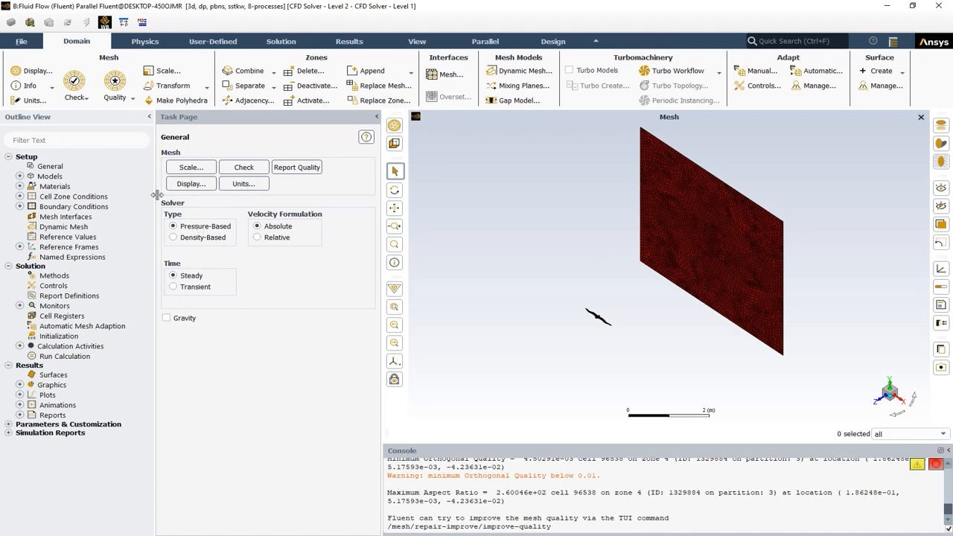
Step: Set the viscous model to k-epsilon (2 eqn), Realizable, with Standard Wall Functions, and confirm it
{"action": "left_click", "coordinate": [20, 176]}
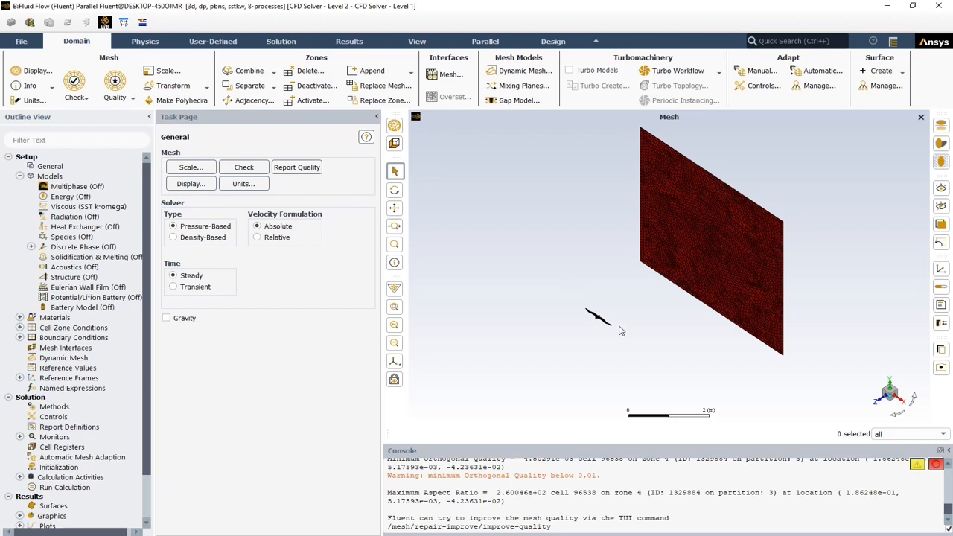
{"action": "double_click", "coordinate": [101, 209]}
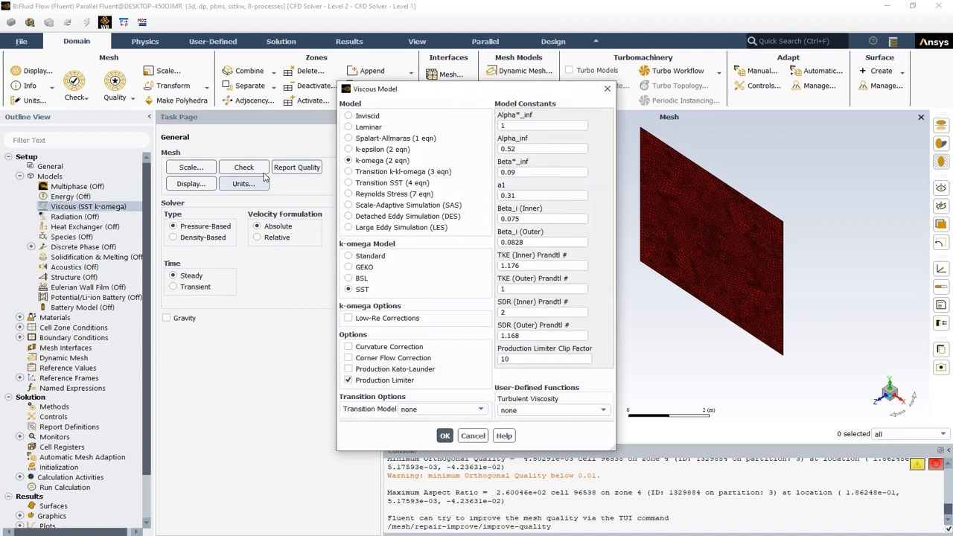
{"action": "left_click", "coordinate": [382, 151]}
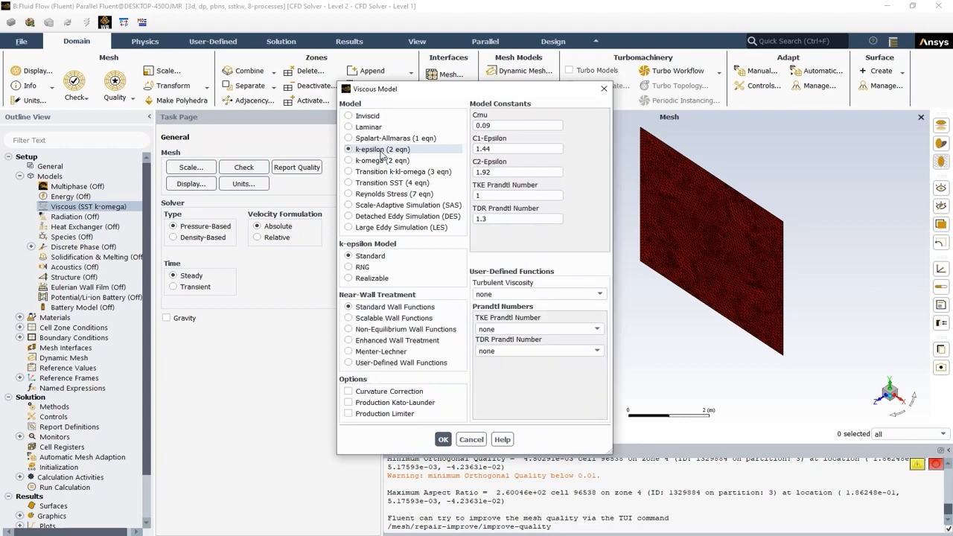
{"action": "left_click_drag", "start_coordinate": [424, 96], "coordinate": [195, 98]}
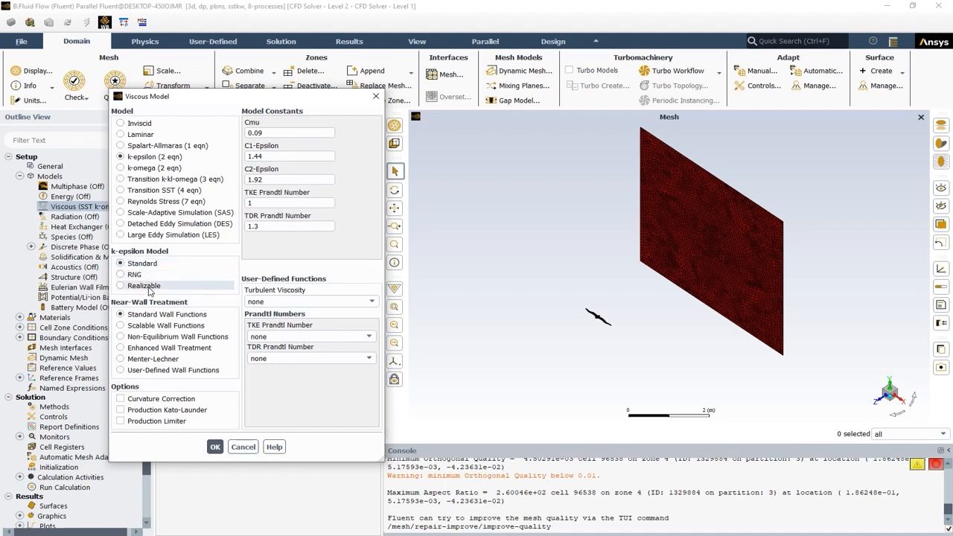
{"action": "left_click", "coordinate": [149, 289]}
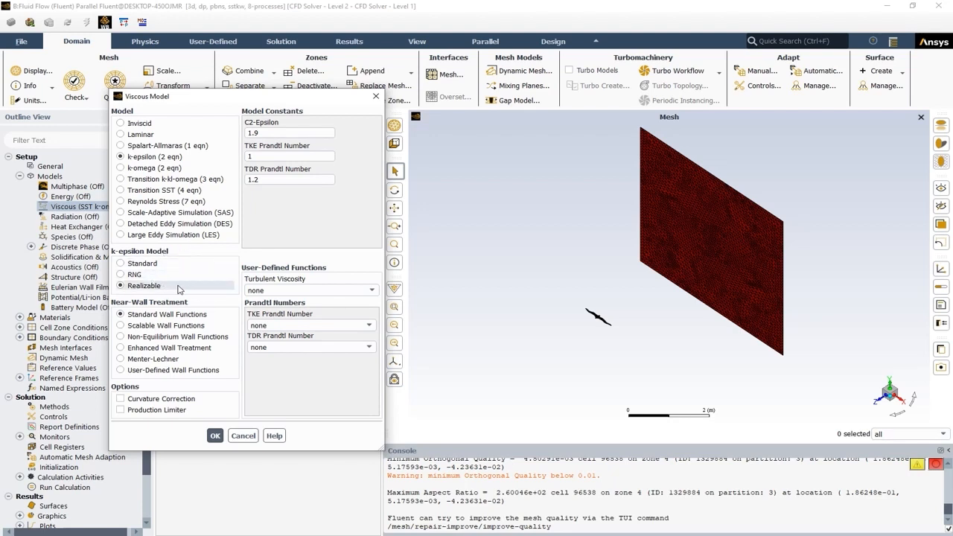
{"action": "left_click_drag", "start_coordinate": [589, 317], "coordinate": [603, 323]}
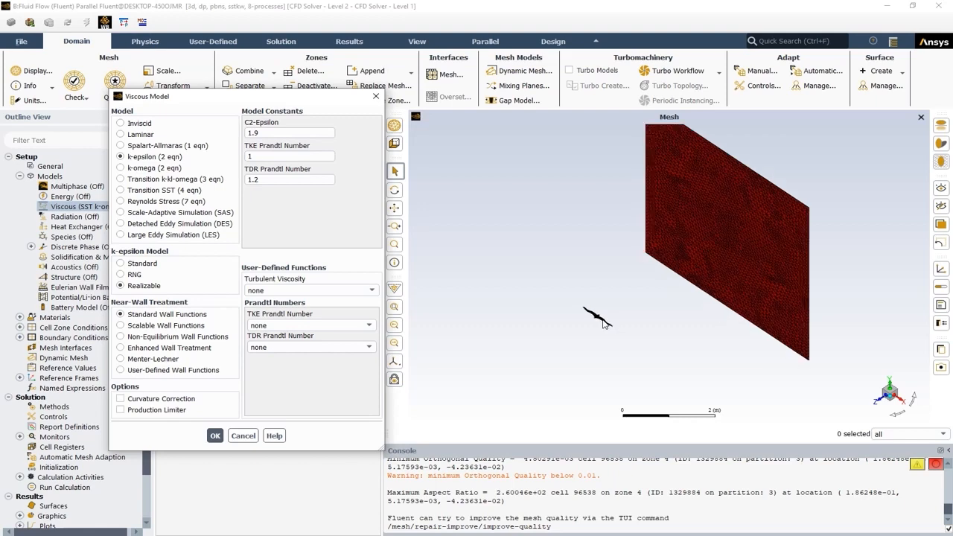
{"action": "scroll", "coordinate": [604, 323], "scroll_direction": "up", "scroll_amount": 5}
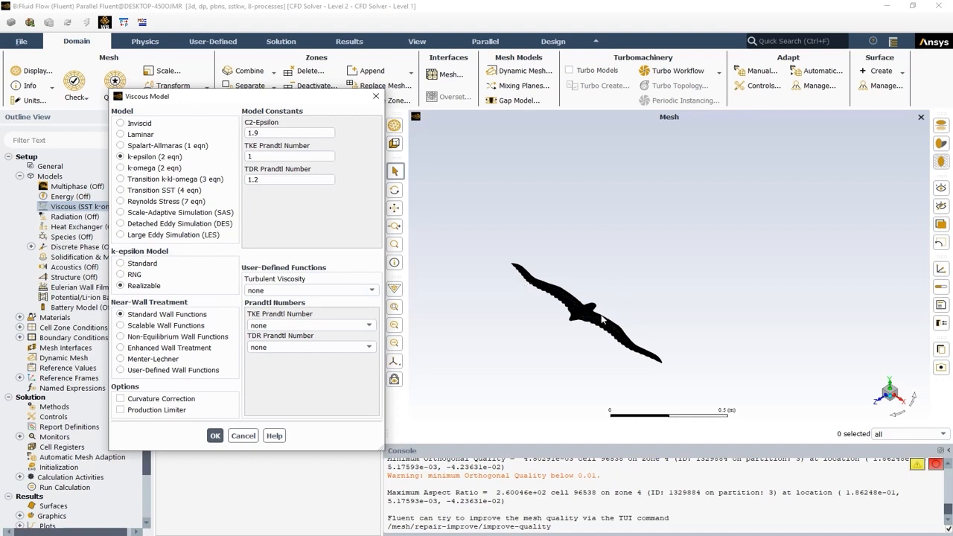
{"action": "scroll", "coordinate": [584, 319], "scroll_direction": "up", "scroll_amount": 3}
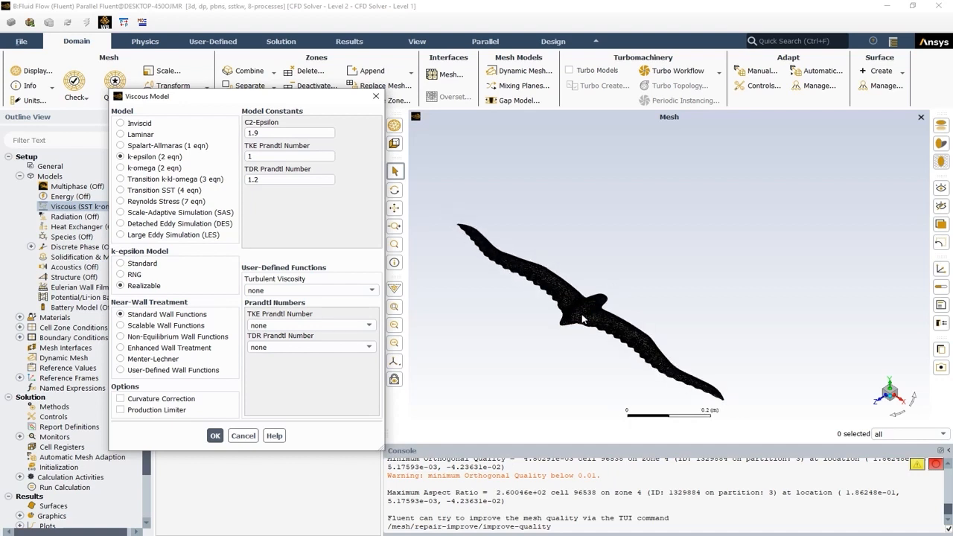
{"action": "scroll", "coordinate": [573, 290], "scroll_direction": "down", "scroll_amount": 3}
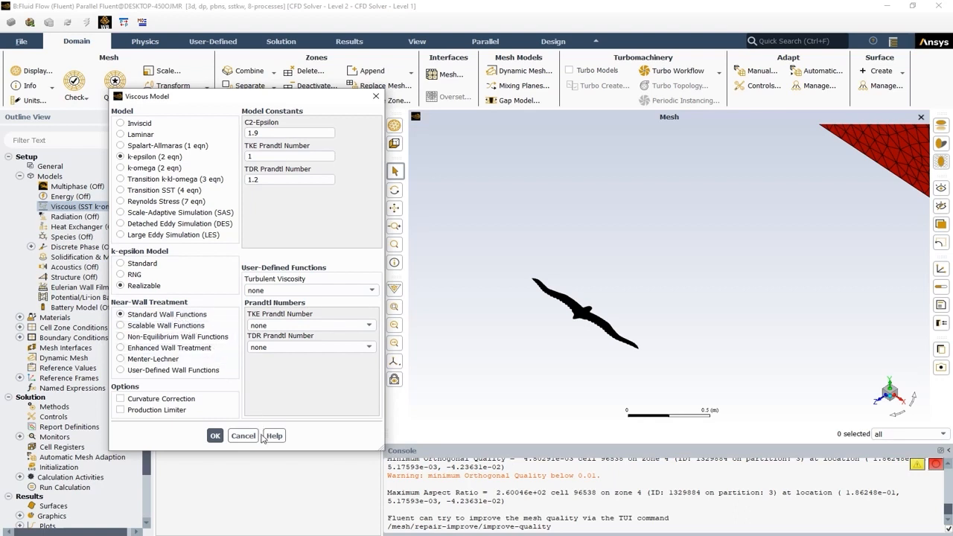
{"action": "left_click", "coordinate": [213, 437]}
{"action": "left_click", "coordinate": [175, 162]}
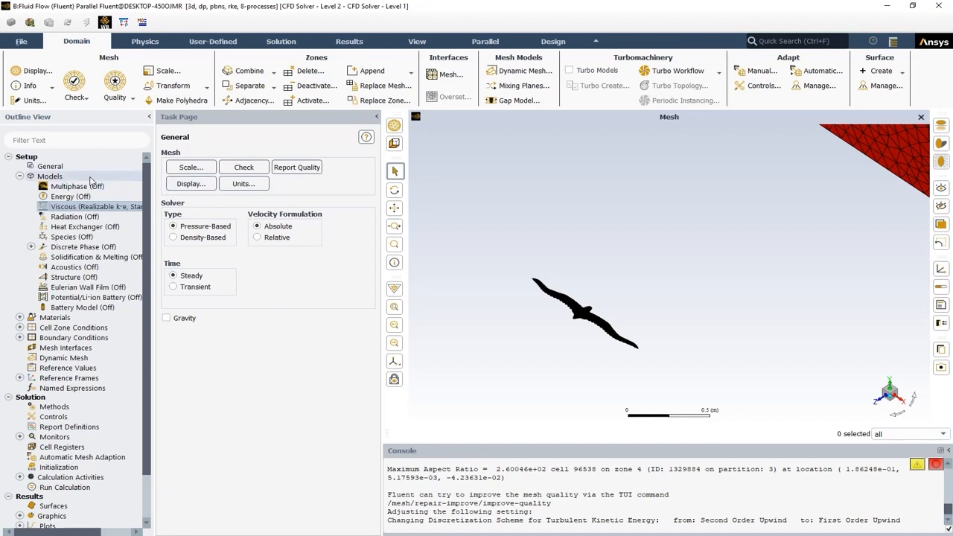
Step: Open the properties of the fluid material air and review its density and viscosity
{"action": "left_click", "coordinate": [21, 177]}
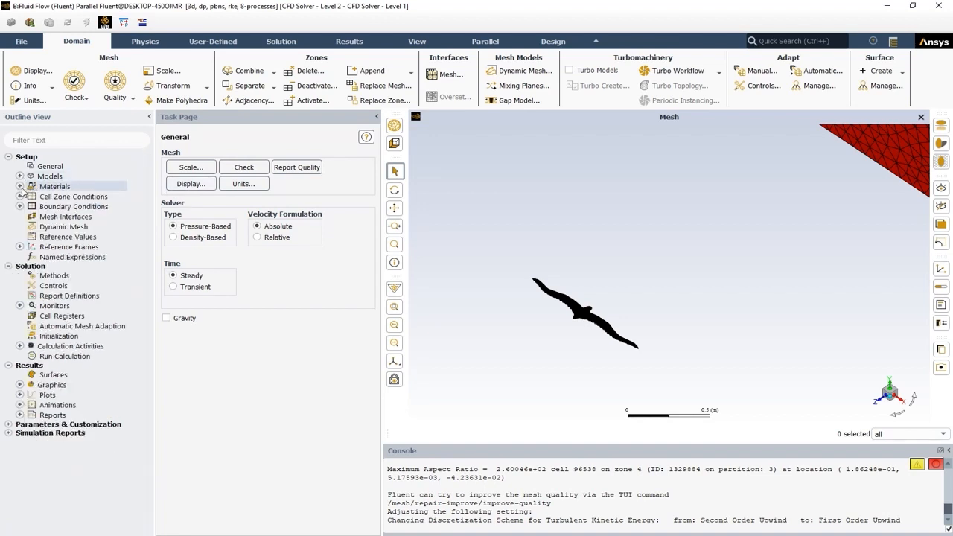
{"action": "left_click", "coordinate": [20, 186]}
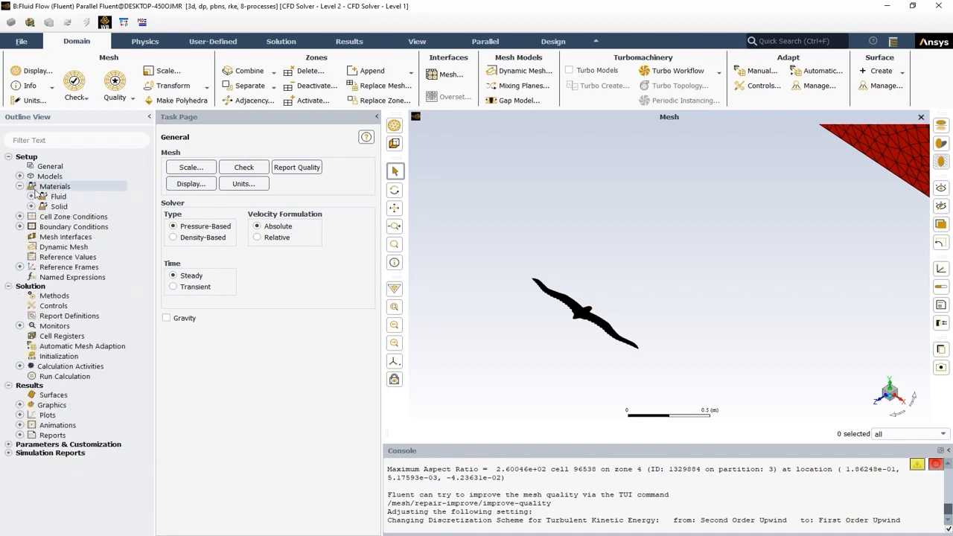
{"action": "left_click", "coordinate": [31, 196]}
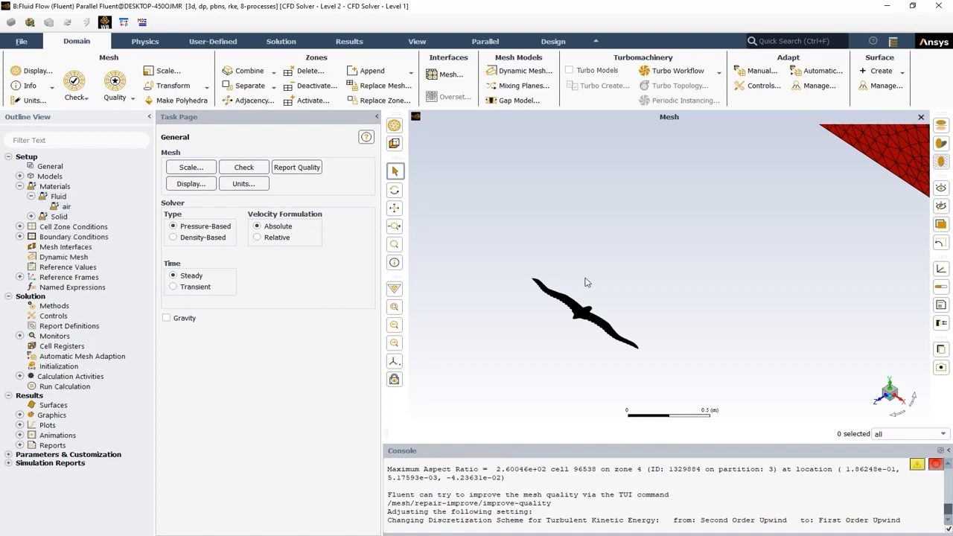
{"action": "left_click", "coordinate": [395, 307]}
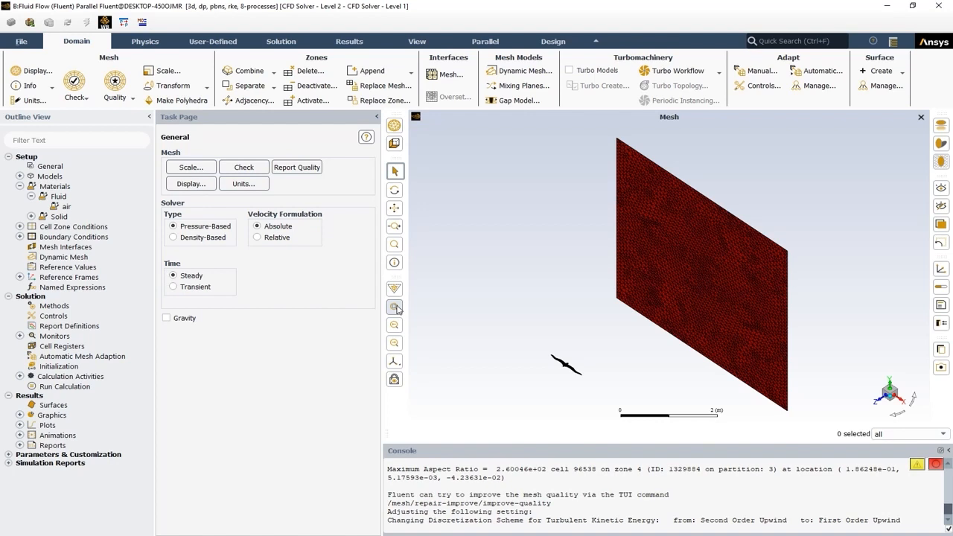
{"action": "double_click", "coordinate": [66, 206]}
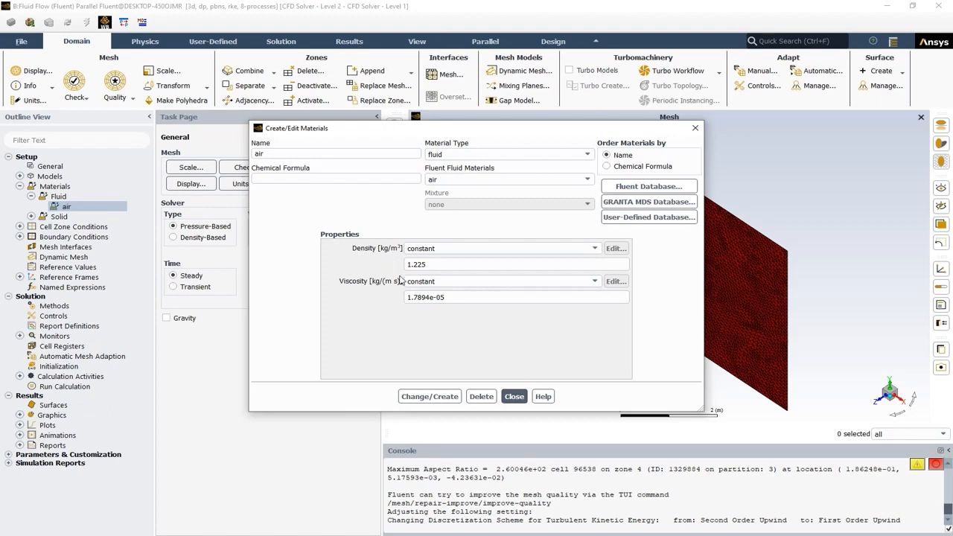
{"action": "left_click_drag", "start_coordinate": [462, 131], "coordinate": [264, 154]}
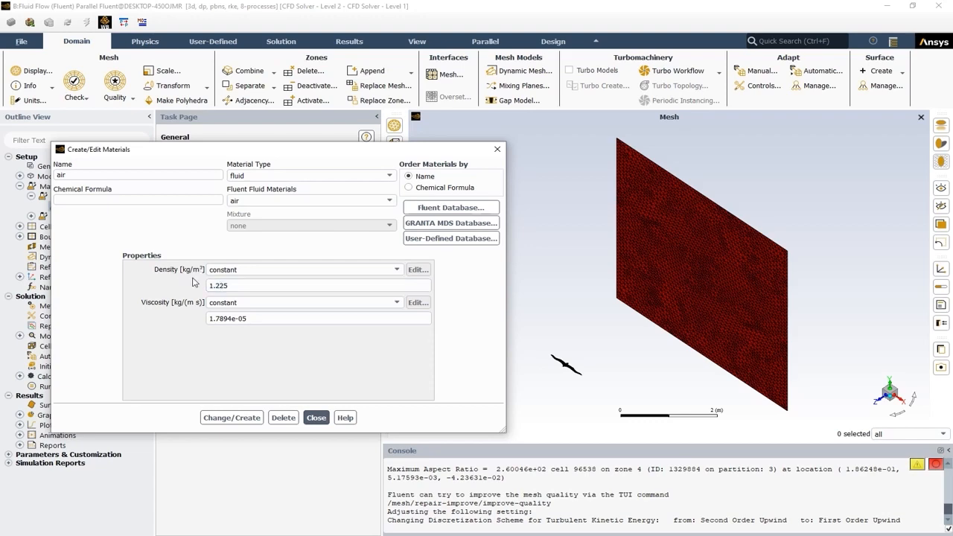
{"action": "left_click_drag", "start_coordinate": [157, 154], "coordinate": [189, 165]}
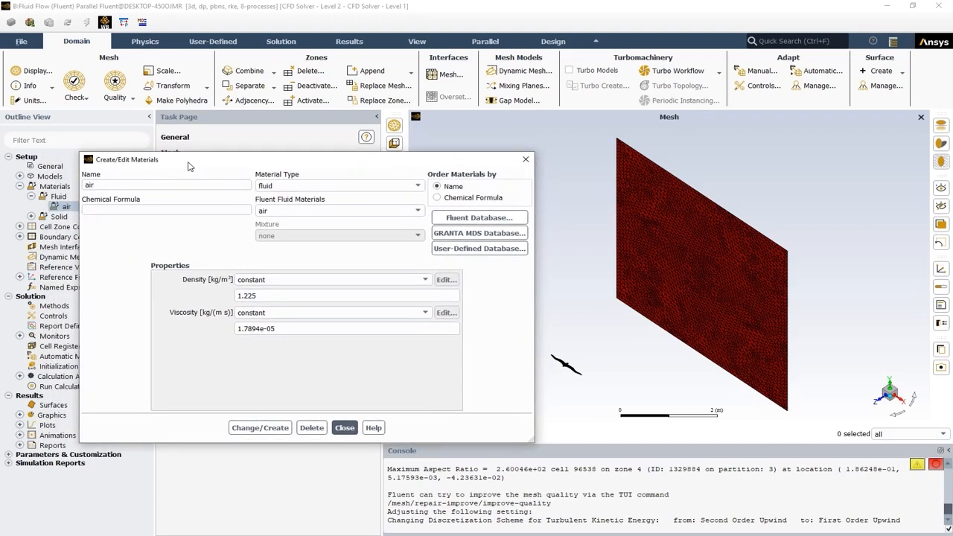
Step: Look through the fluid materials in the Fluent database and close the material dialogs without copying anything
{"action": "left_click", "coordinate": [451, 217]}
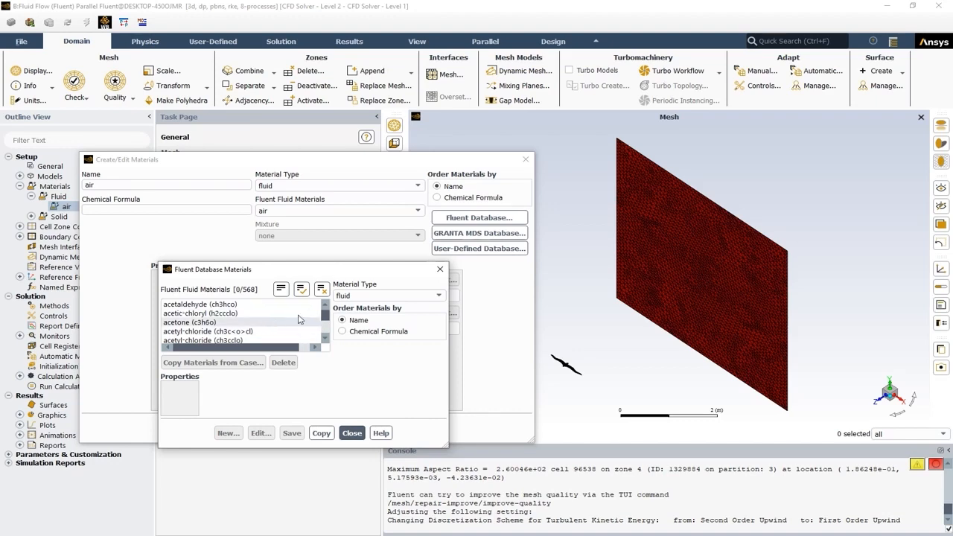
{"action": "mouse_move", "coordinate": [324, 314]}
{"action": "left_mouse_down"}
{"action": "mouse_move", "coordinate": [322, 327]}
{"action": "mouse_move", "coordinate": [324, 311]}
{"action": "left_mouse_up"}
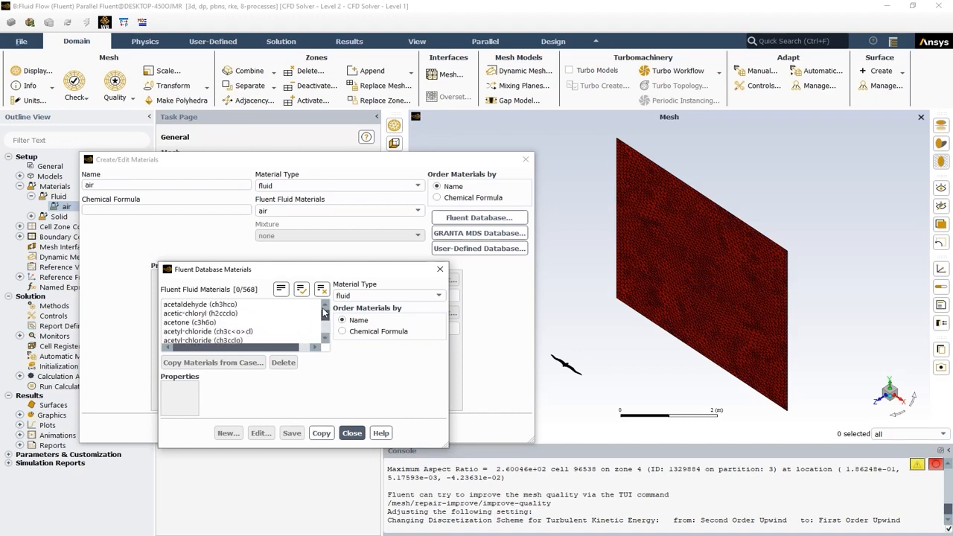
{"action": "left_click", "coordinate": [353, 435]}
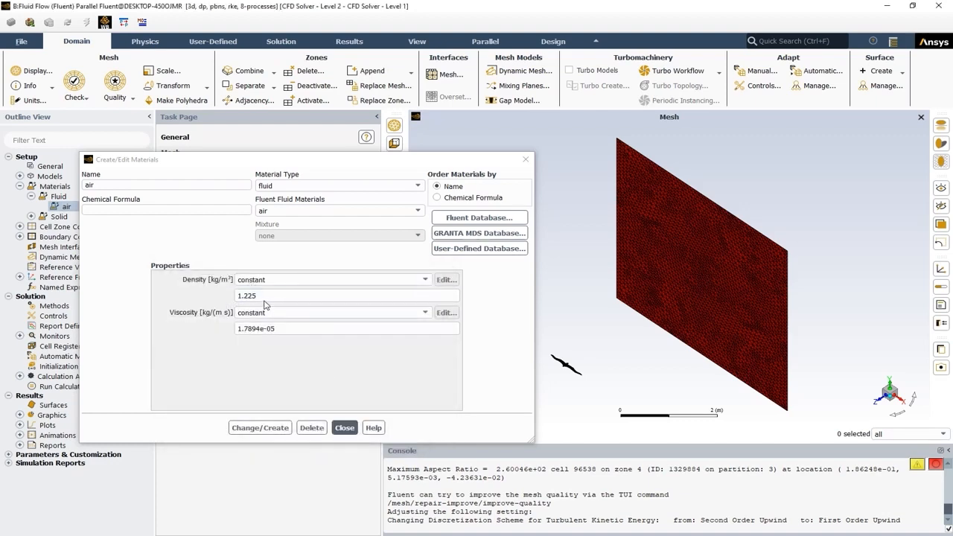
{"action": "left_click", "coordinate": [346, 427]}
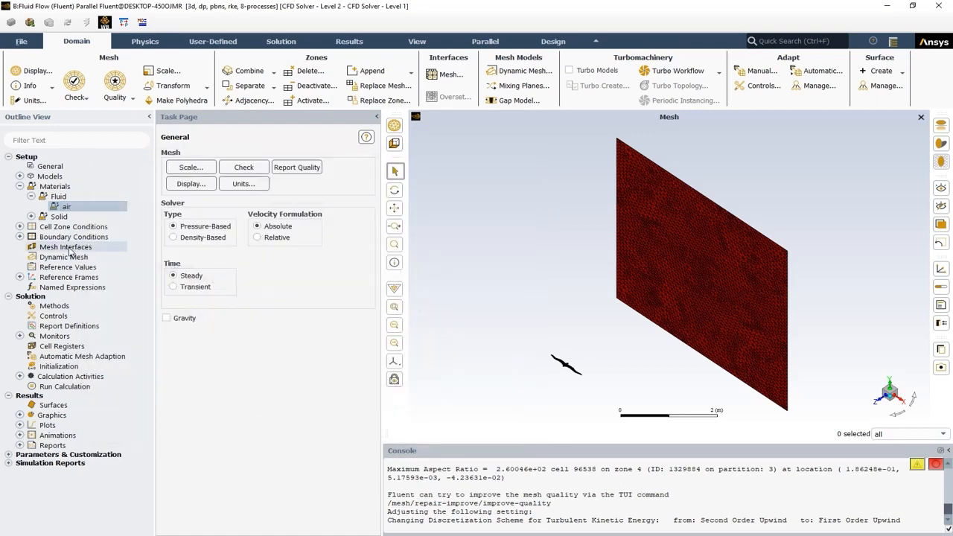
Step: Open the cell zone conditions of the fluid zone and choose air as its material
{"action": "left_click", "coordinate": [19, 187]}
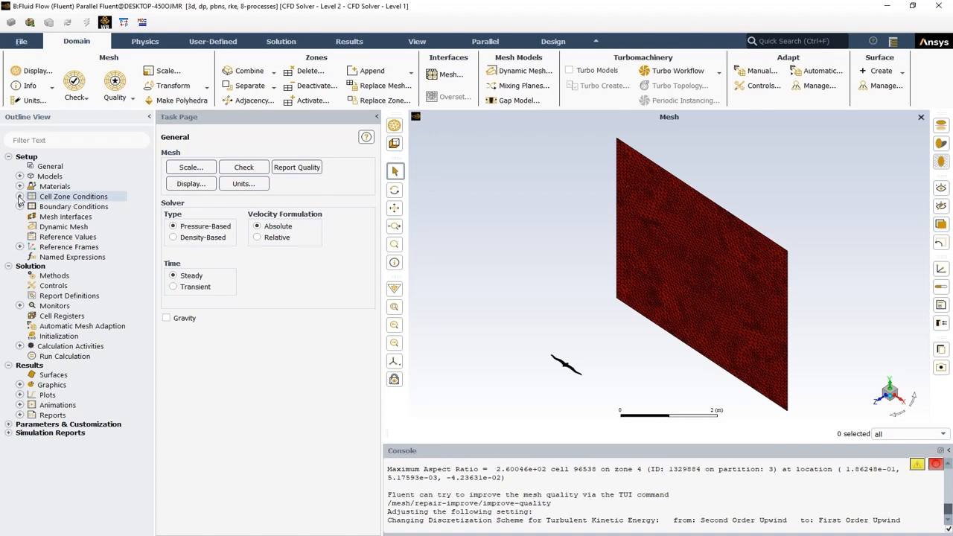
{"action": "left_click", "coordinate": [20, 196]}
{"action": "left_click", "coordinate": [31, 206]}
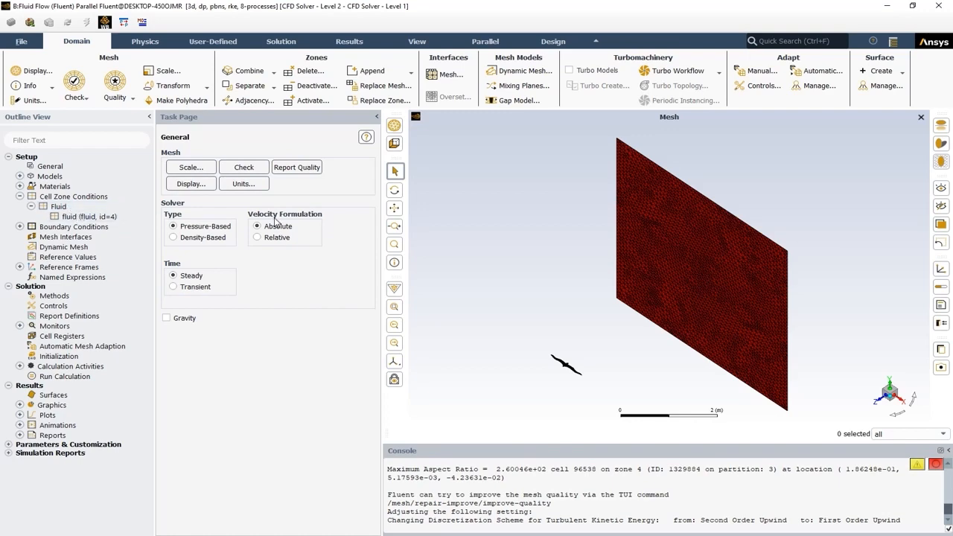
{"action": "left_click", "coordinate": [82, 216]}
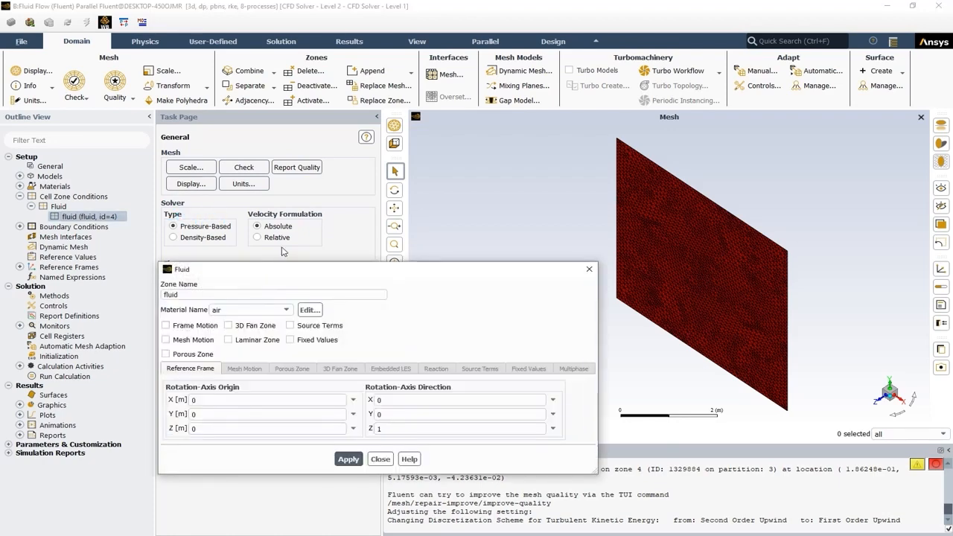
{"action": "left_click_drag", "start_coordinate": [314, 269], "coordinate": [302, 231]}
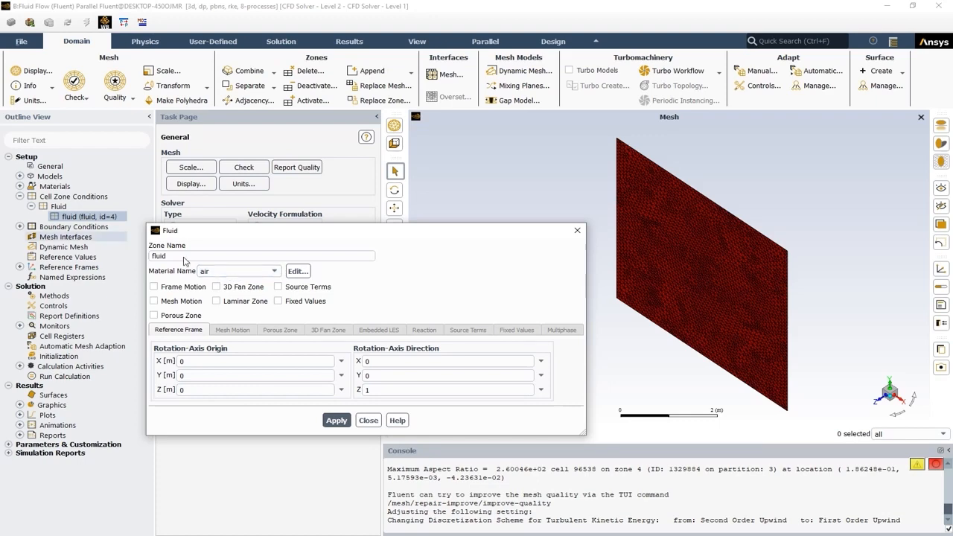
{"action": "left_click", "coordinate": [20, 186]}
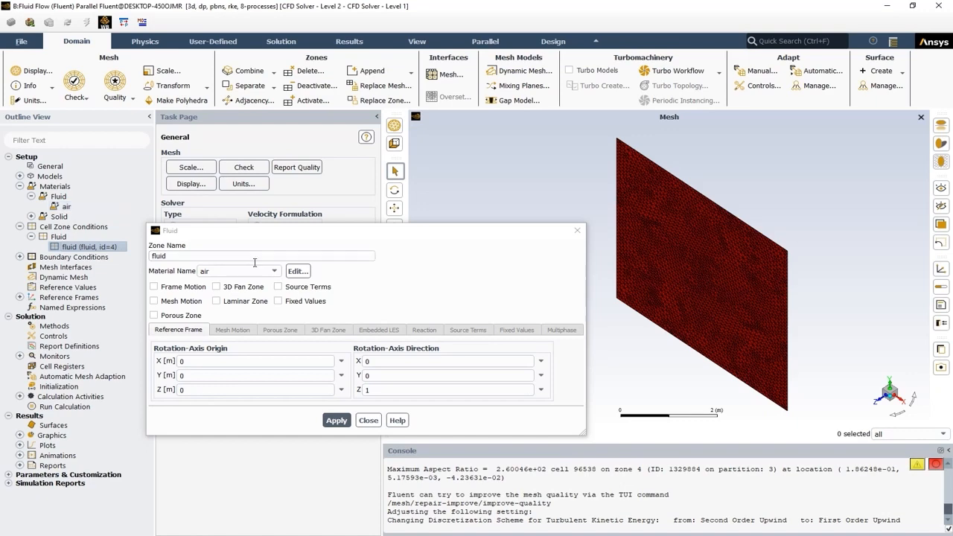
{"action": "left_click", "coordinate": [277, 274]}
{"action": "left_click", "coordinate": [275, 271]}
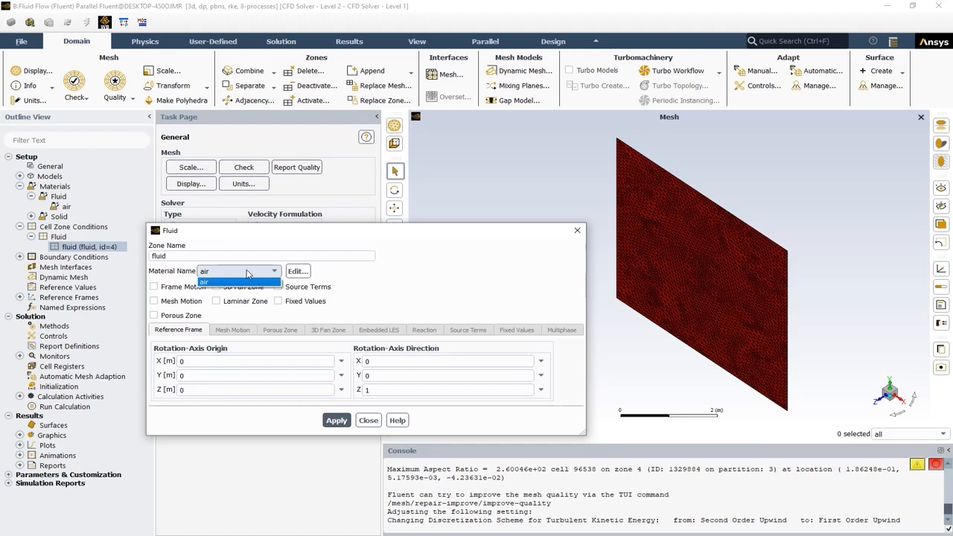
{"action": "left_click", "coordinate": [248, 274]}
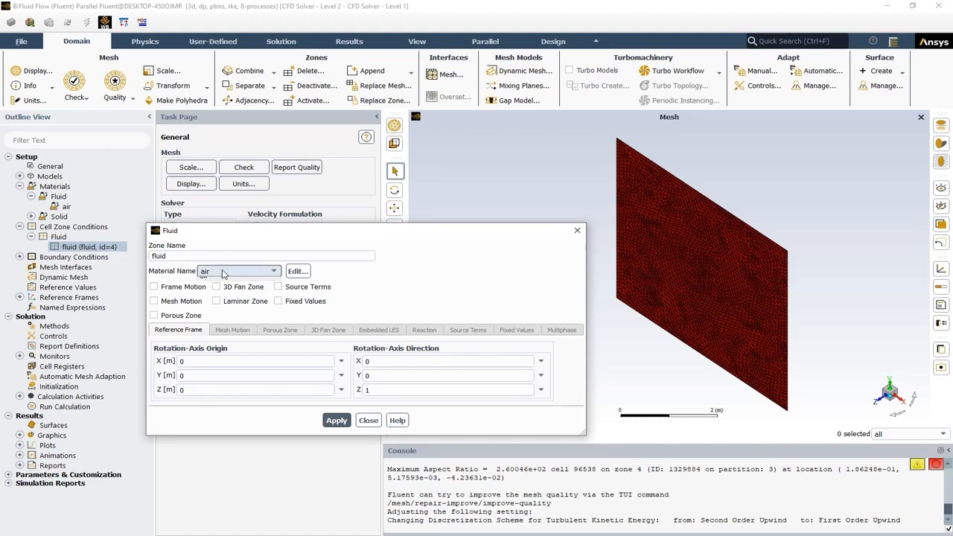
{"action": "left_click", "coordinate": [216, 271]}
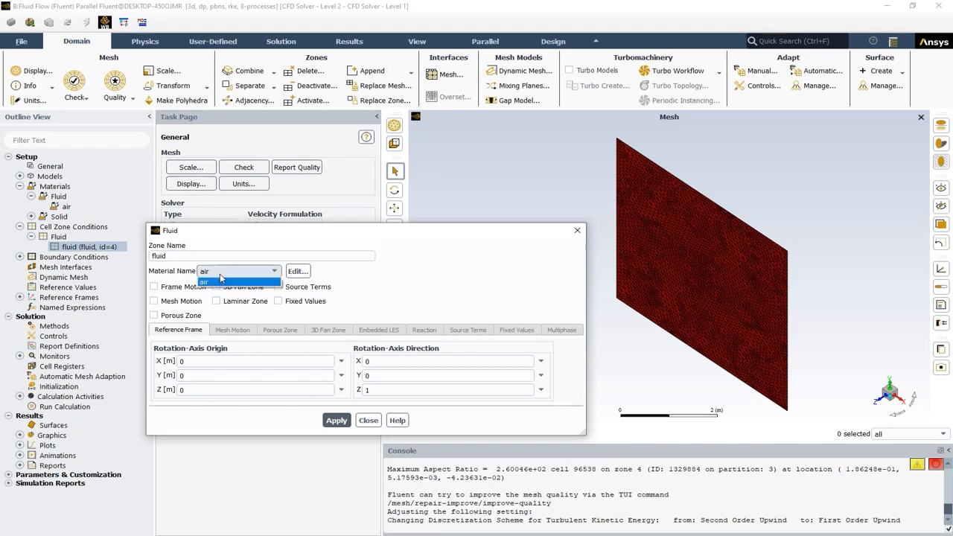
Step: Assign air as the material of the fluid cell zone and close the cell zone settings
{"action": "left_click", "coordinate": [377, 283]}
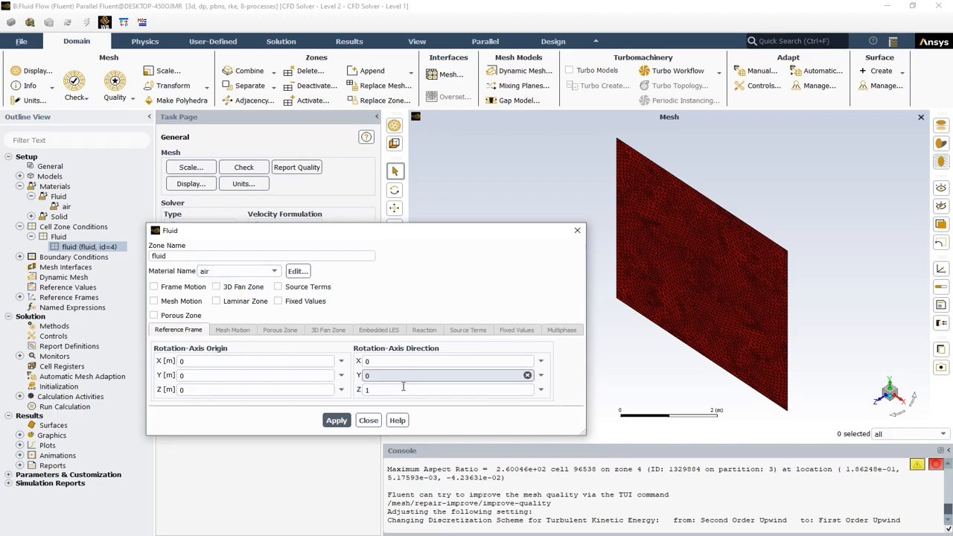
{"action": "left_click", "coordinate": [368, 420]}
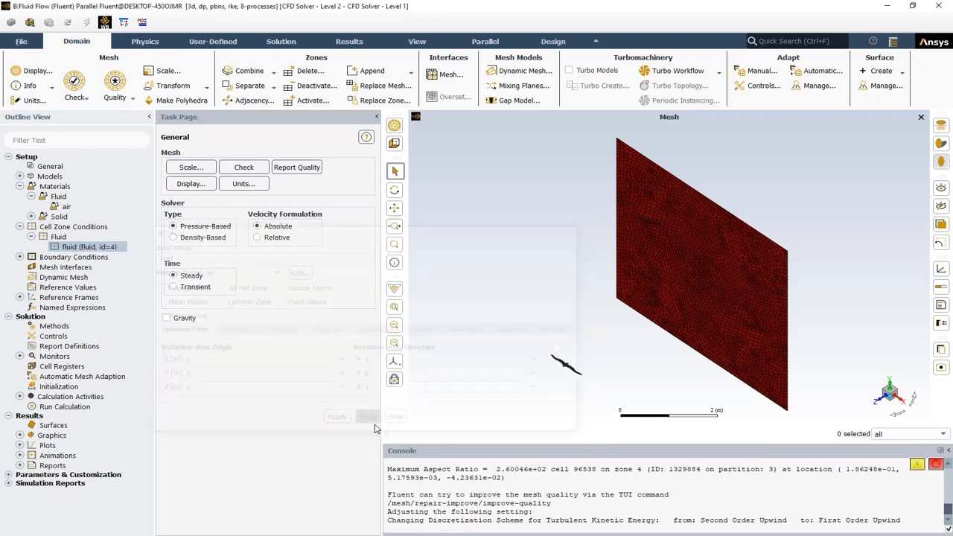
{"action": "left_click", "coordinate": [20, 186]}
{"action": "left_click", "coordinate": [20, 196]}
Step: Open the boundary conditions and list the zones grouped by zone type
{"action": "double_click", "coordinate": [53, 208]}
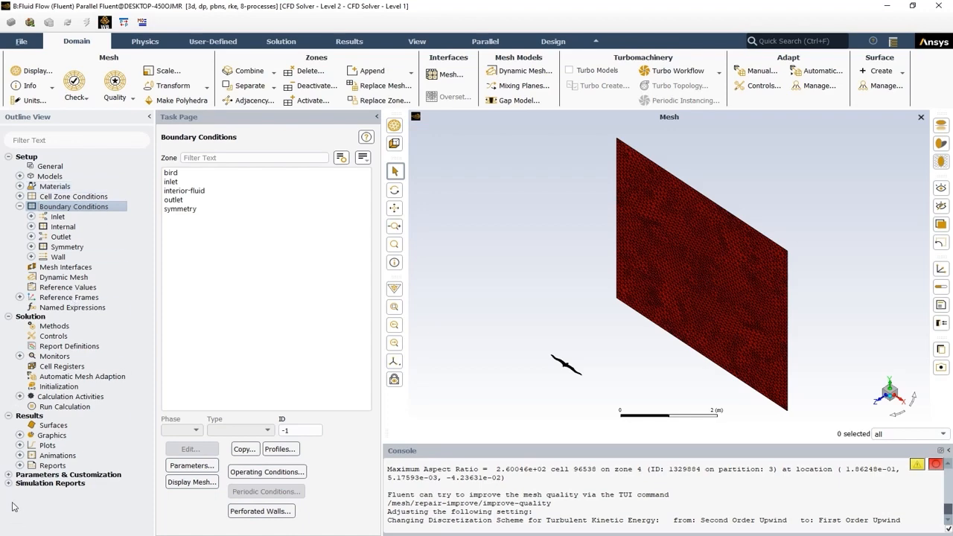
{"action": "left_click", "coordinate": [363, 157]}
{"action": "left_click", "coordinate": [394, 207]}
Step: Set the inlet's velocity magnitude to 40 m/s, with 5% turbulent intensity and a turbulent viscosity ratio of 10
{"action": "left_click", "coordinate": [193, 181]}
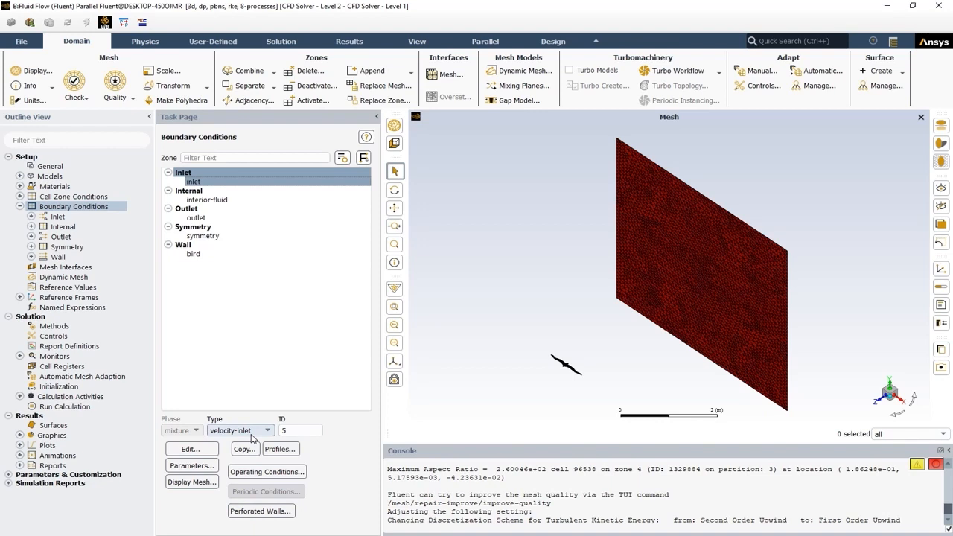
{"action": "left_click", "coordinate": [215, 449]}
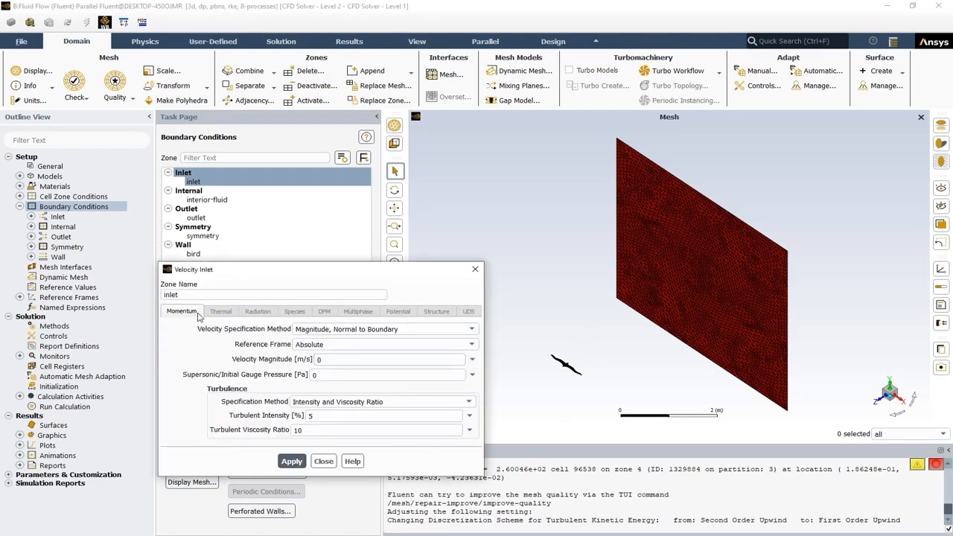
{"action": "left_click_drag", "start_coordinate": [300, 273], "coordinate": [303, 257]}
{"action": "double_click", "coordinate": [325, 344]}
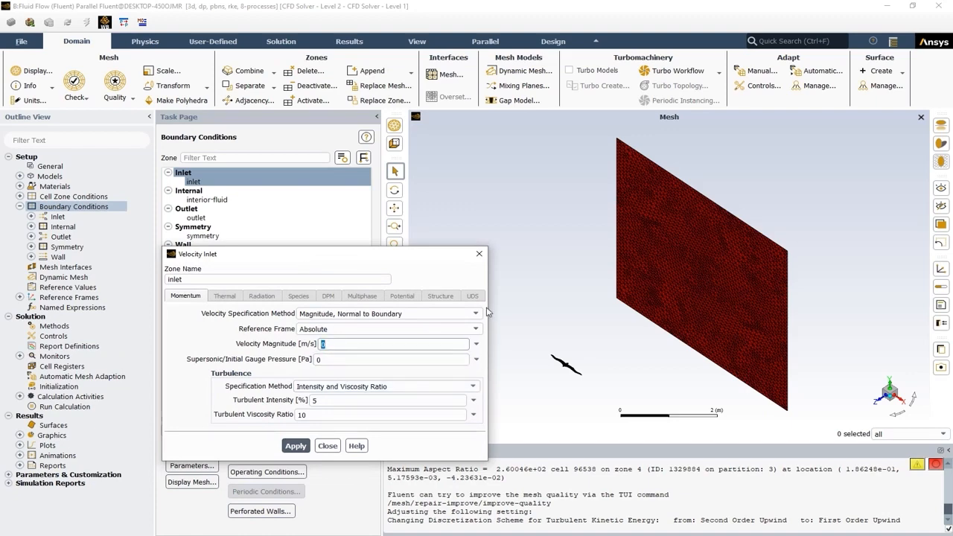
{"action": "left_click_drag", "start_coordinate": [369, 253], "coordinate": [285, 231]}
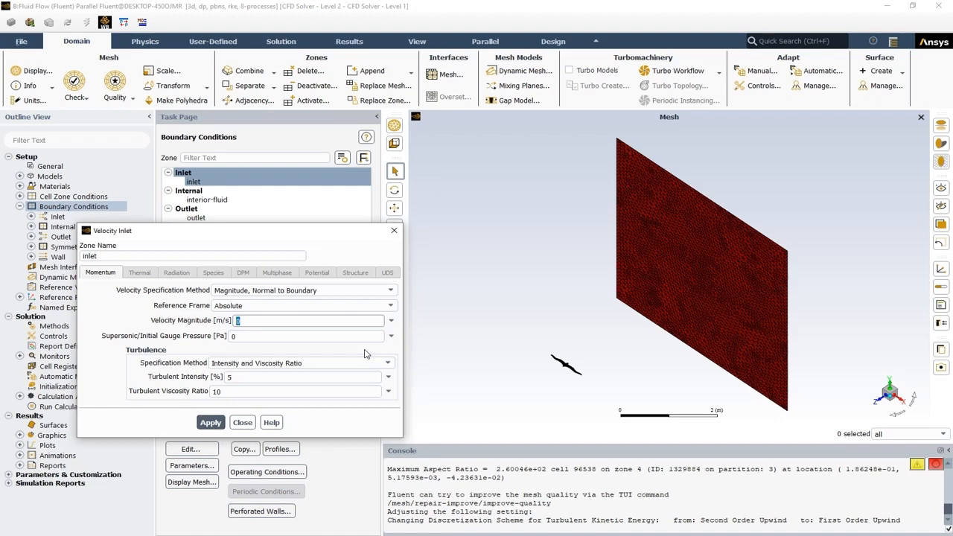
{"action": "type", "text": "40"}
{"action": "left_click", "coordinate": [365, 354]}
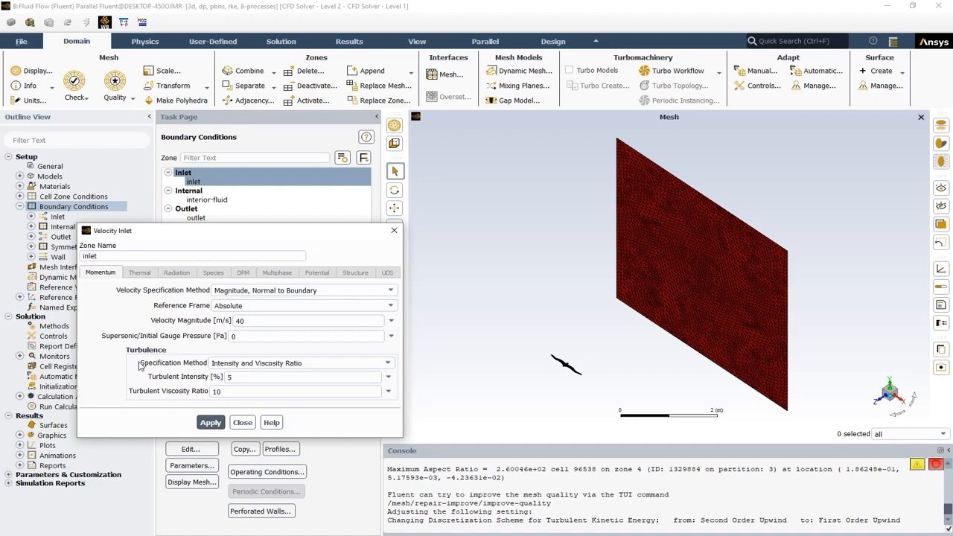
{"action": "double_click", "coordinate": [229, 377]}
{"action": "left_click", "coordinate": [236, 376]}
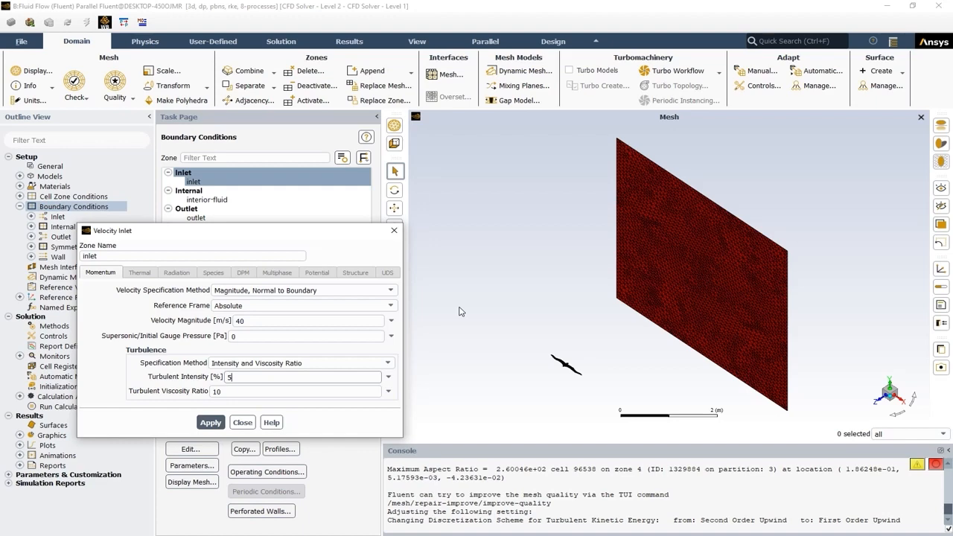
{"action": "double_click", "coordinate": [216, 391]}
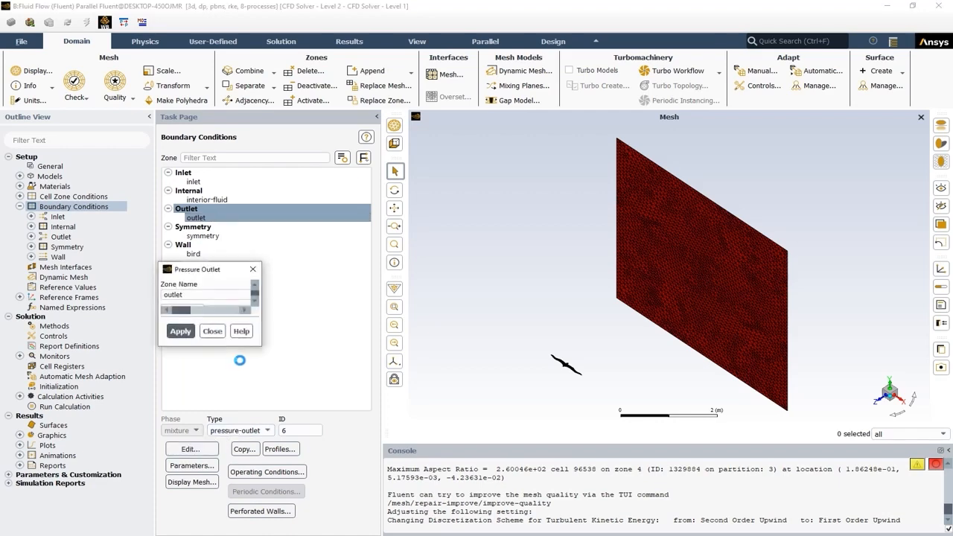
Step: Review the pressure outlet's gauge pressure and backflow turbulence settings, and close them without edits
{"action": "left_click_drag", "start_coordinate": [407, 140], "coordinate": [189, 162]}
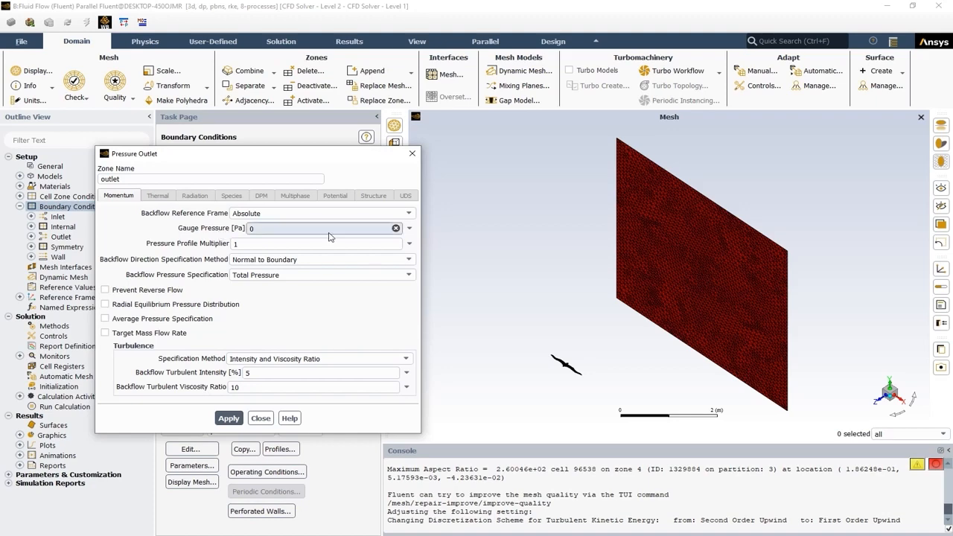
{"action": "double_click", "coordinate": [253, 229]}
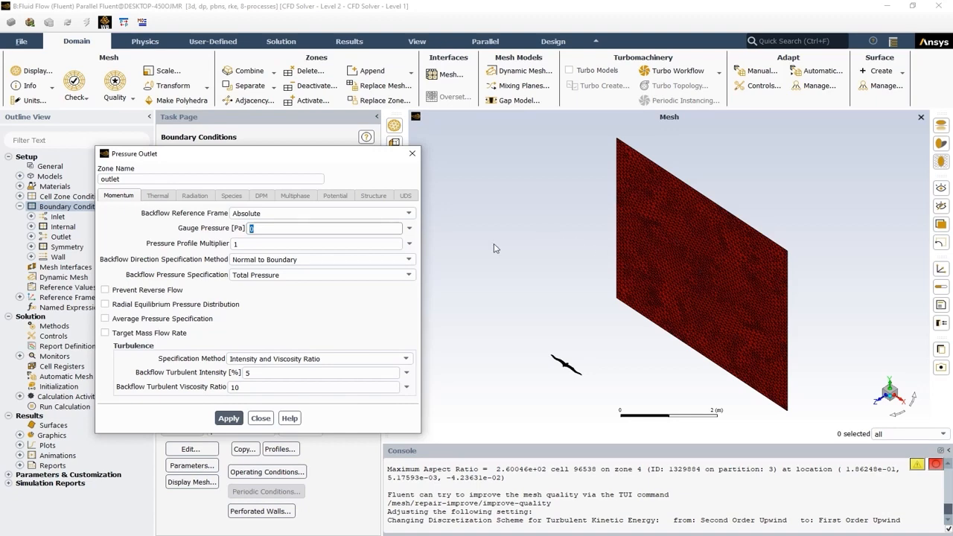
{"action": "left_click", "coordinate": [261, 227]}
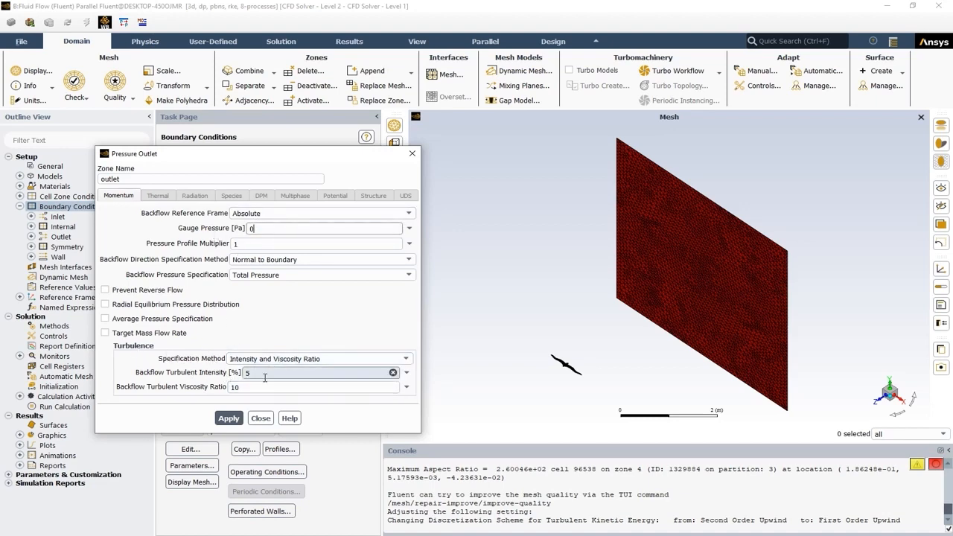
{"action": "left_click", "coordinate": [260, 419]}
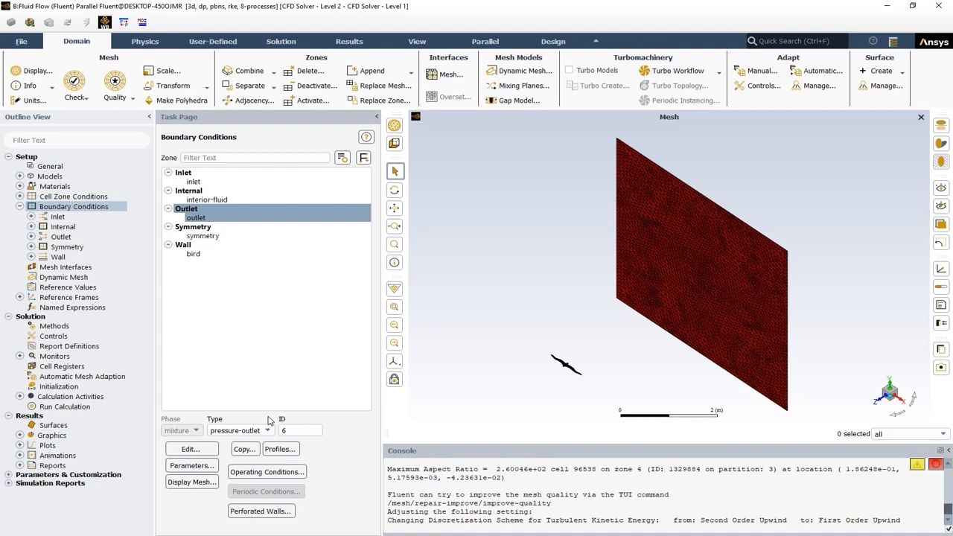
Step: Check the boundary condition settings of the symmetry zone and close them
{"action": "left_click", "coordinate": [221, 236]}
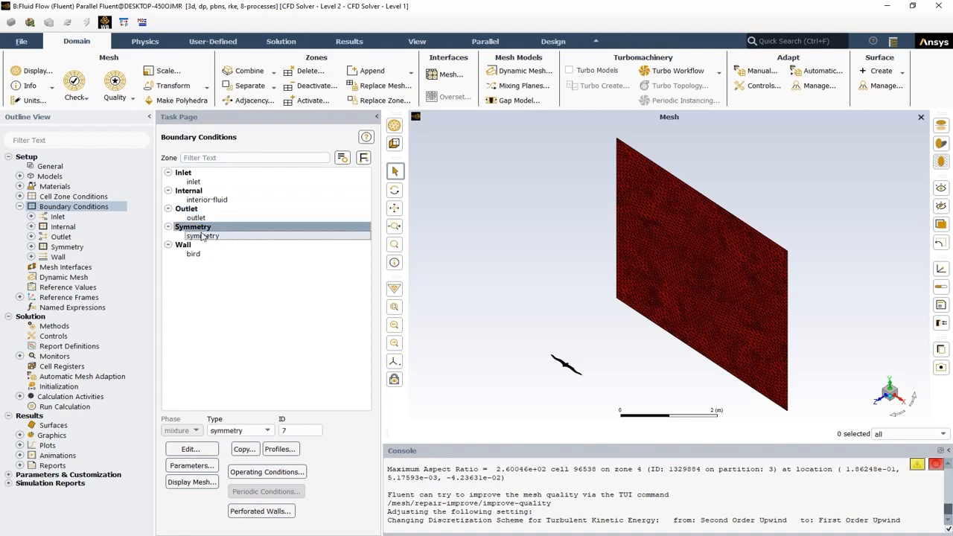
{"action": "left_click", "coordinate": [186, 449]}
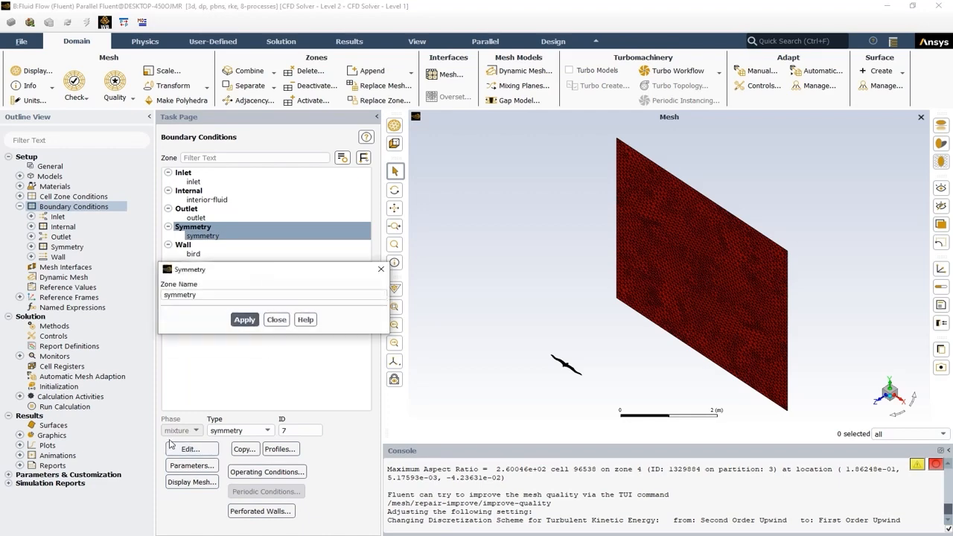
{"action": "left_click", "coordinate": [277, 320]}
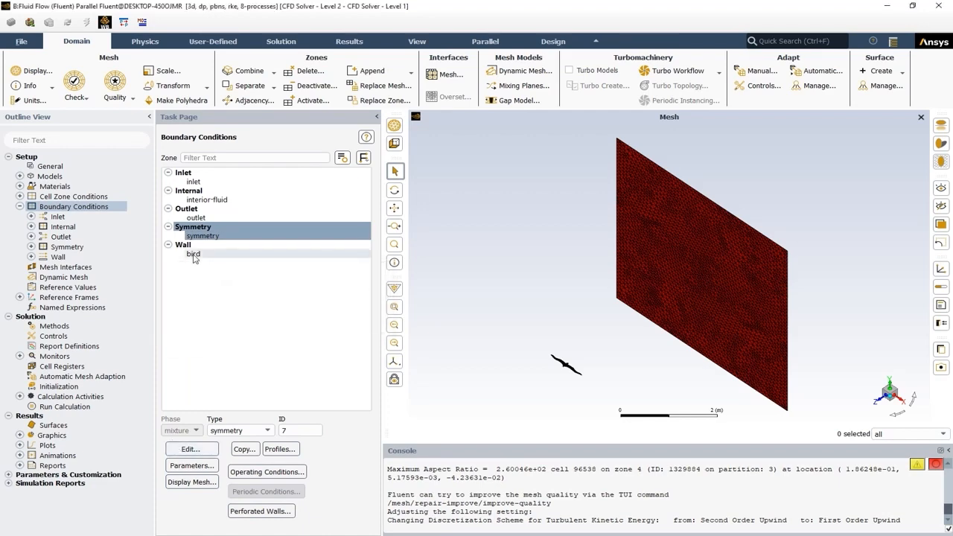
Step: Review the bird wall's motion, shear condition and roughness settings while inspecting the bird's surface mesh up close
{"action": "left_click", "coordinate": [193, 256]}
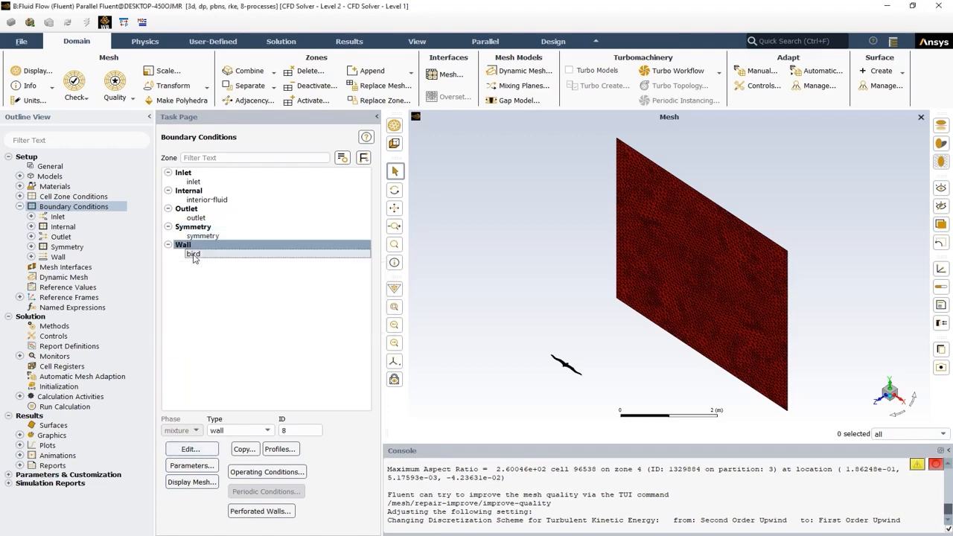
{"action": "left_click", "coordinate": [195, 447]}
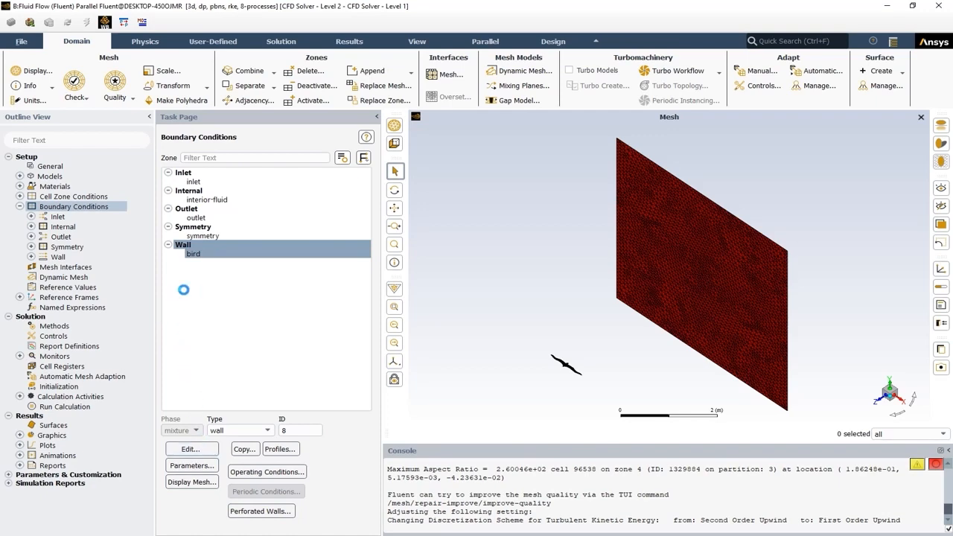
{"action": "left_click_drag", "start_coordinate": [394, 134], "coordinate": [346, 175]}
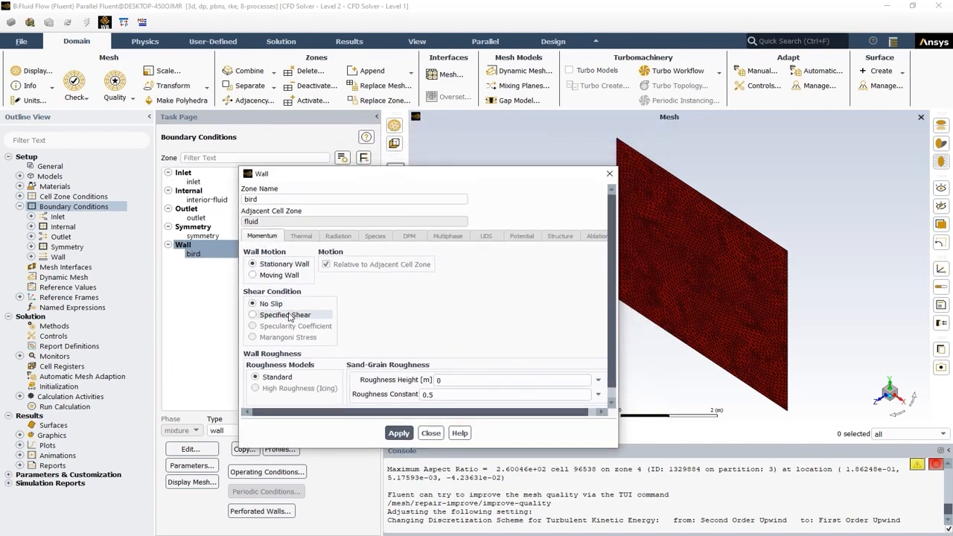
{"action": "left_click_drag", "start_coordinate": [367, 180], "coordinate": [168, 196]}
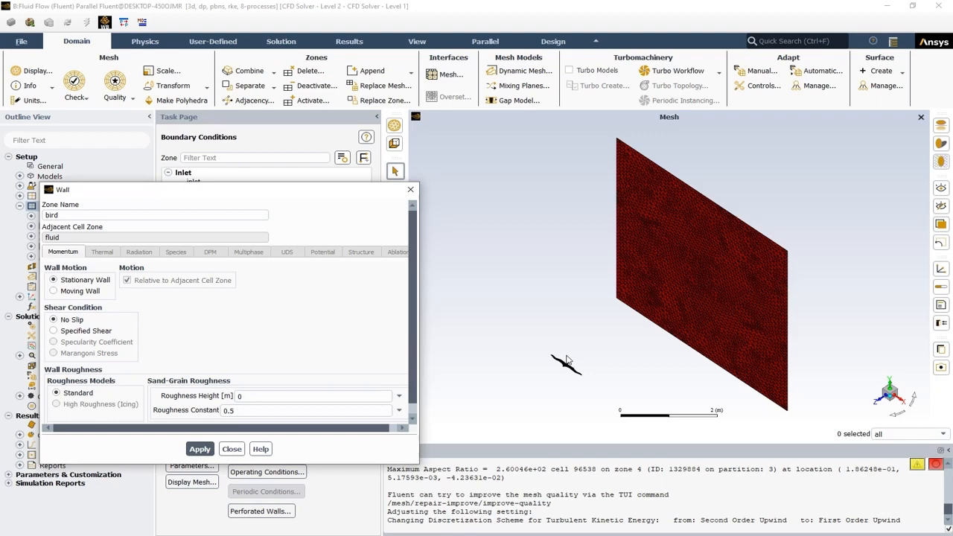
{"action": "left_click_drag", "start_coordinate": [308, 190], "coordinate": [296, 184]}
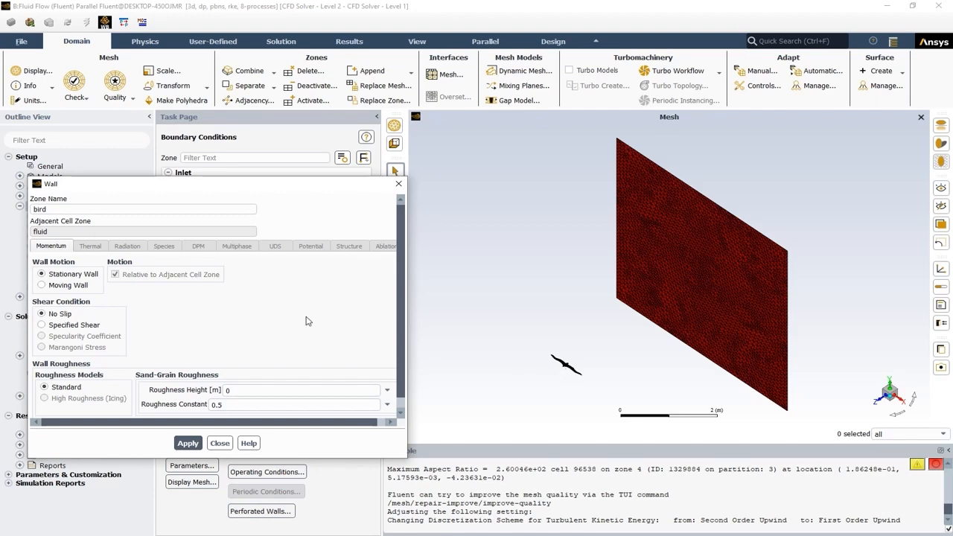
{"action": "mouse_move", "coordinate": [272, 194]}
{"action": "left_mouse_down"}
{"action": "mouse_move", "coordinate": [245, 174]}
{"action": "mouse_move", "coordinate": [269, 177]}
{"action": "left_mouse_up"}
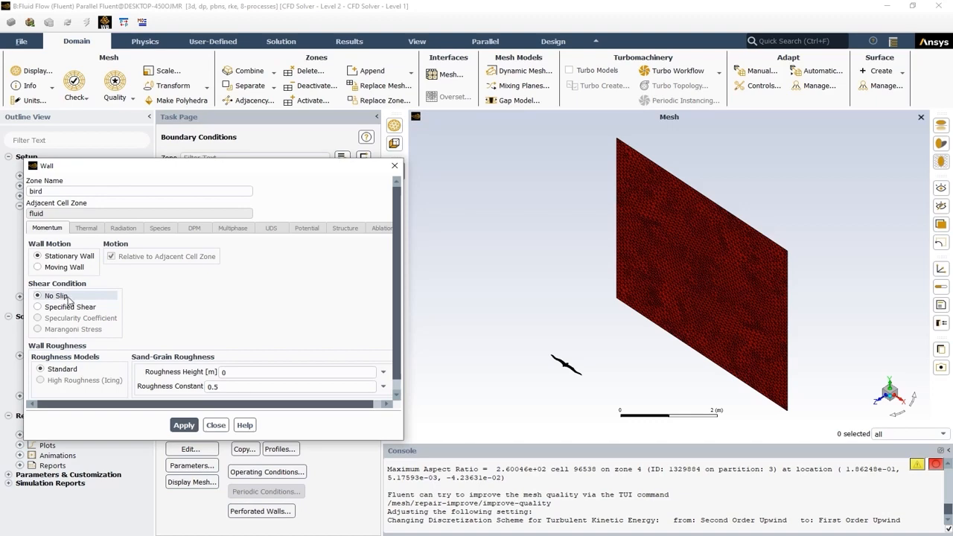
{"action": "scroll", "coordinate": [567, 366], "scroll_direction": "up", "scroll_amount": 5}
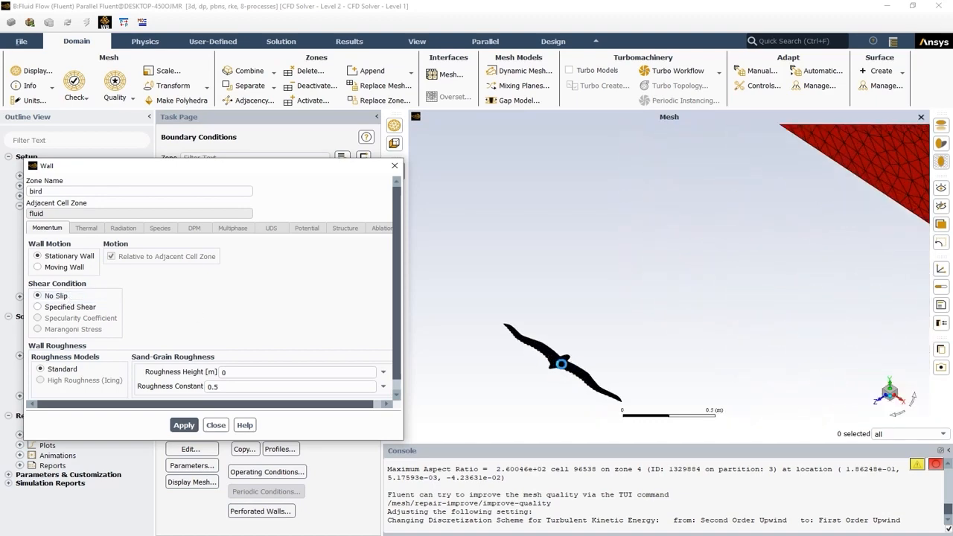
{"action": "scroll", "coordinate": [560, 363], "scroll_direction": "up", "scroll_amount": 3}
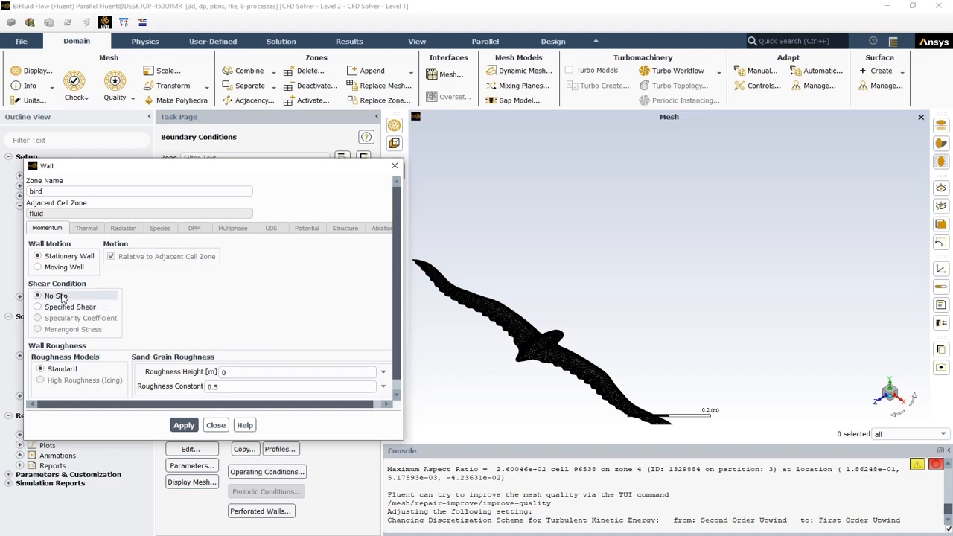
{"action": "left_click", "coordinate": [215, 426]}
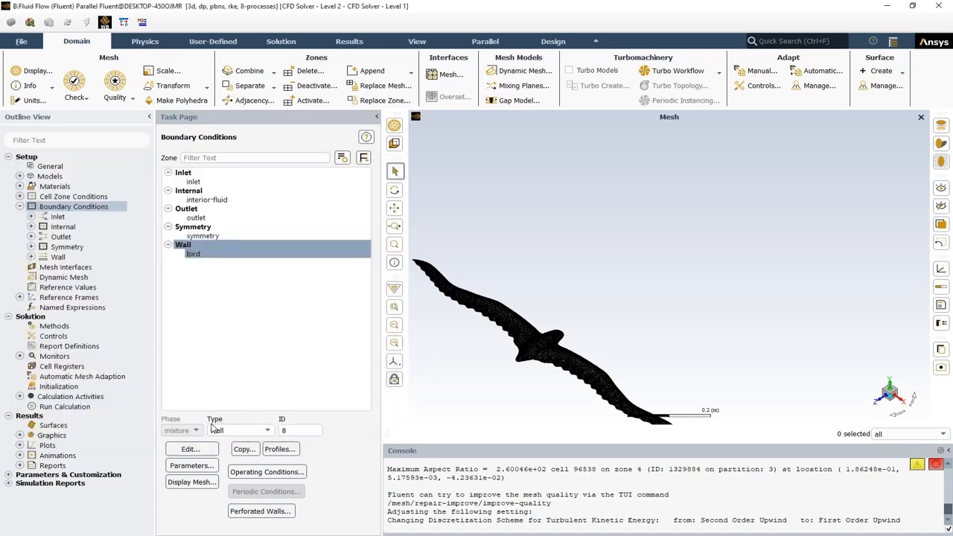
Step: Set the pressure-velocity coupling scheme to SIMPLE in the solution methods and show the under-relaxation factors
{"action": "left_click", "coordinate": [20, 207]}
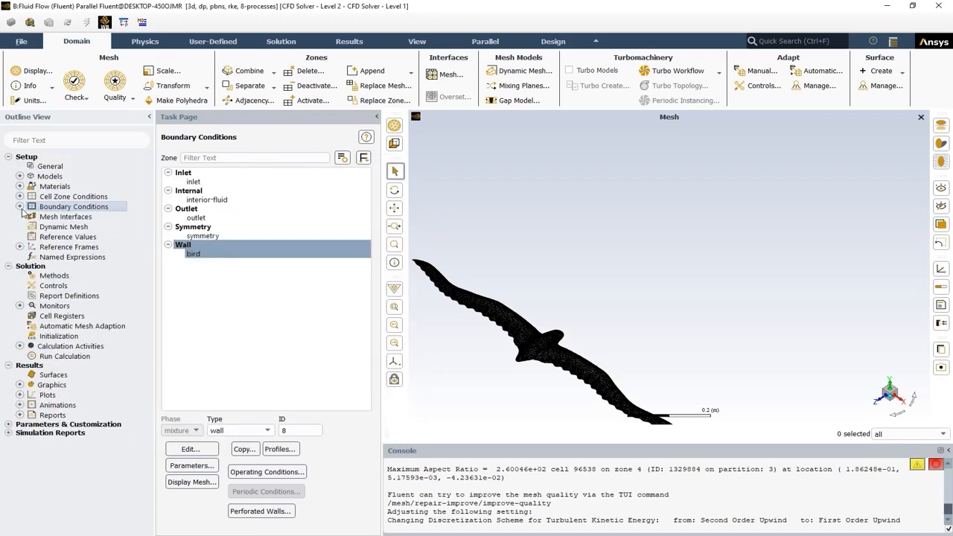
{"action": "left_click", "coordinate": [98, 280]}
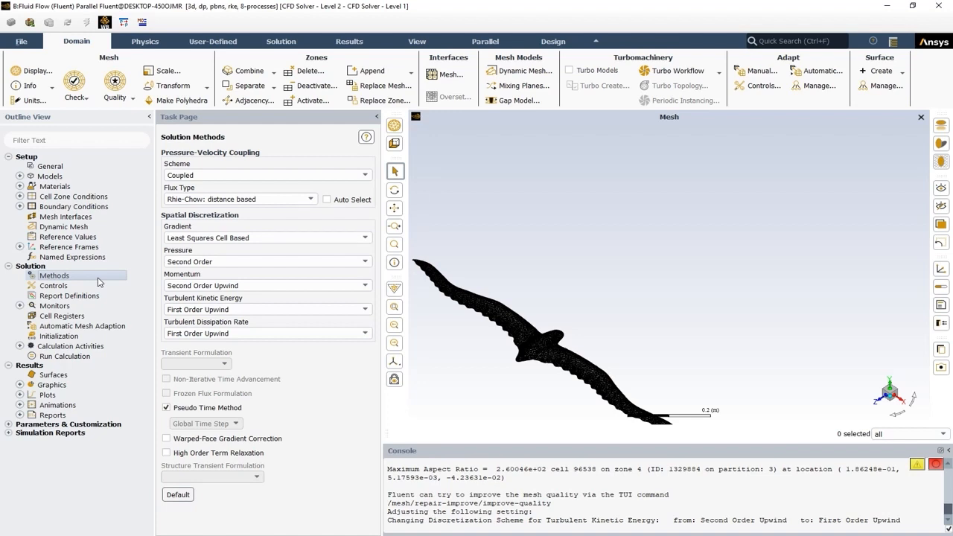
{"action": "left_click", "coordinate": [190, 175]}
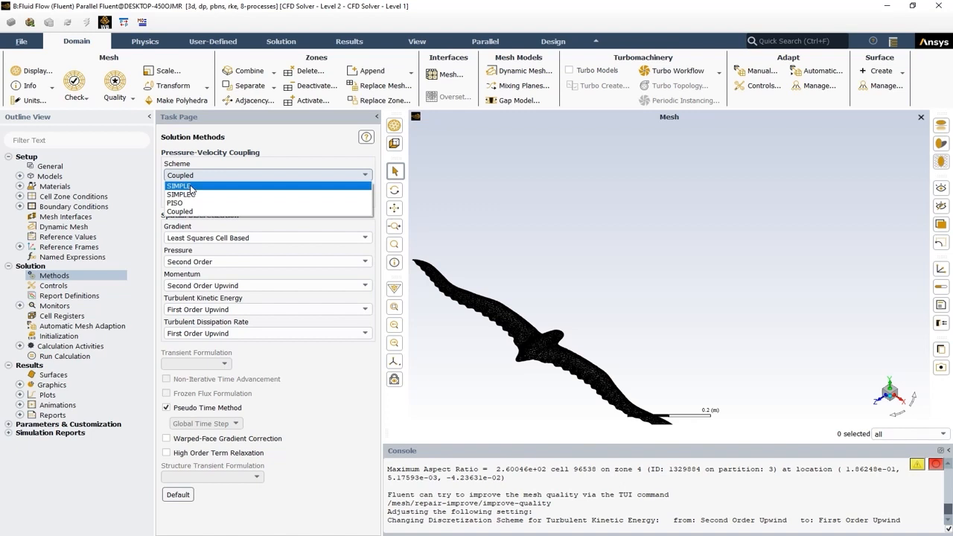
{"action": "left_click", "coordinate": [190, 186]}
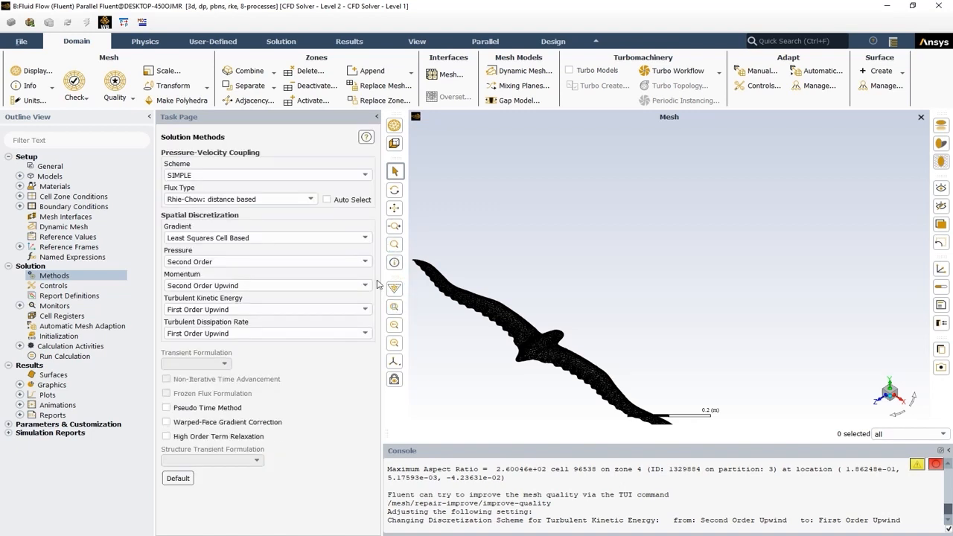
{"action": "left_click", "coordinate": [394, 307]}
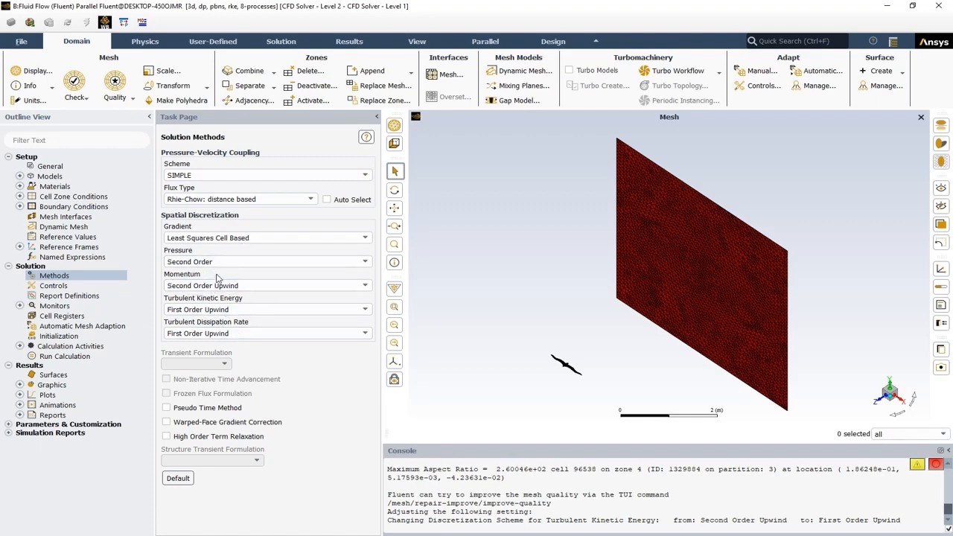
{"action": "left_click", "coordinate": [53, 286]}
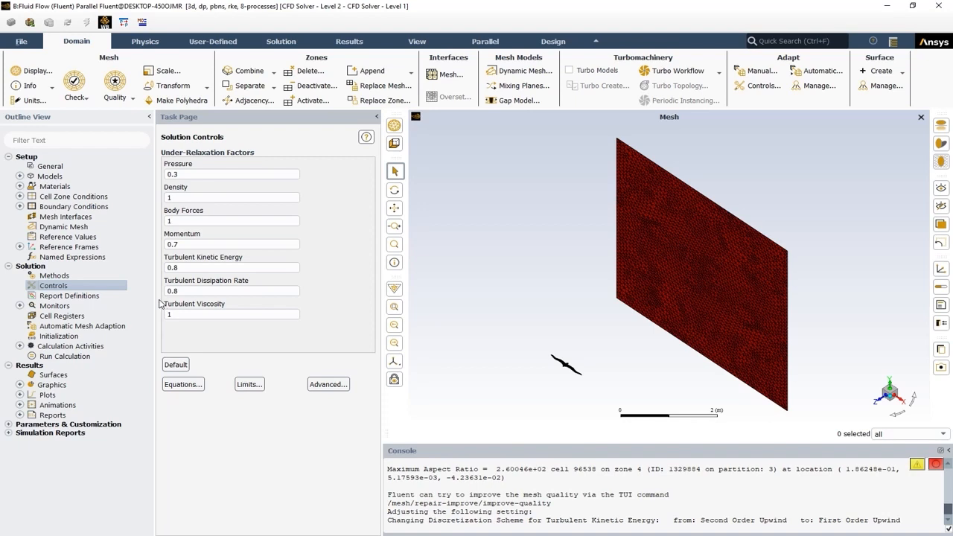
Step: Start a new drag force report definition and review its name and report output type options
{"action": "right_click", "coordinate": [86, 298]}
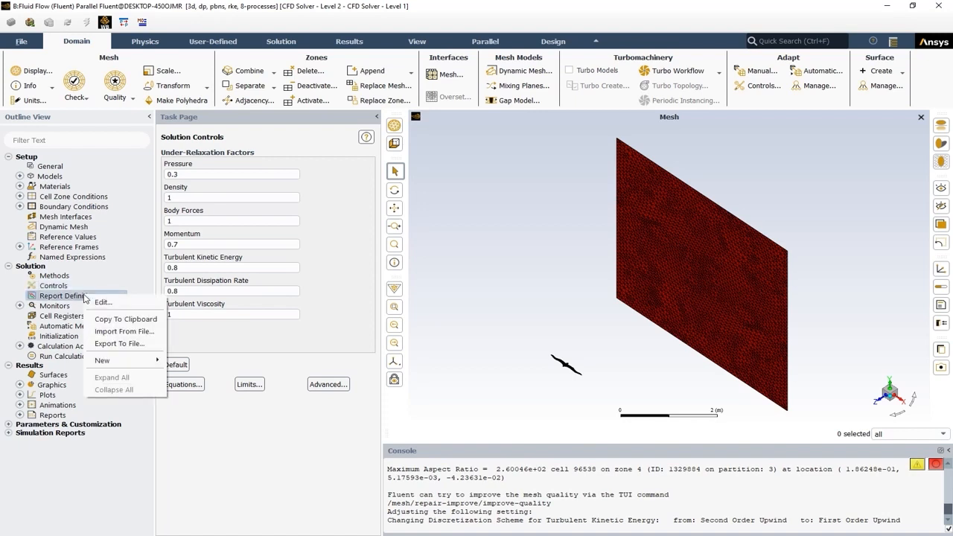
{"action": "mouse_move", "coordinate": [112, 361]}
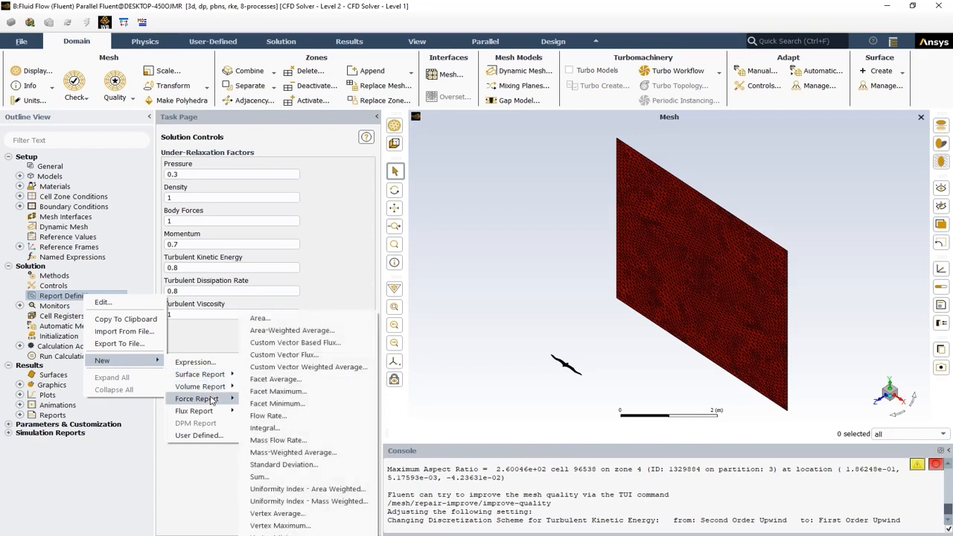
{"action": "mouse_move", "coordinate": [211, 380]}
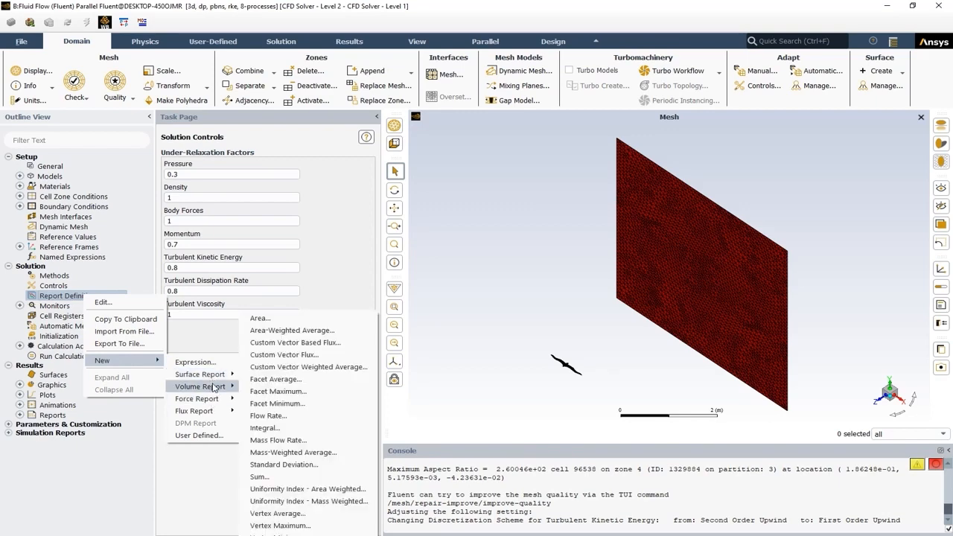
{"action": "mouse_move", "coordinate": [210, 399]}
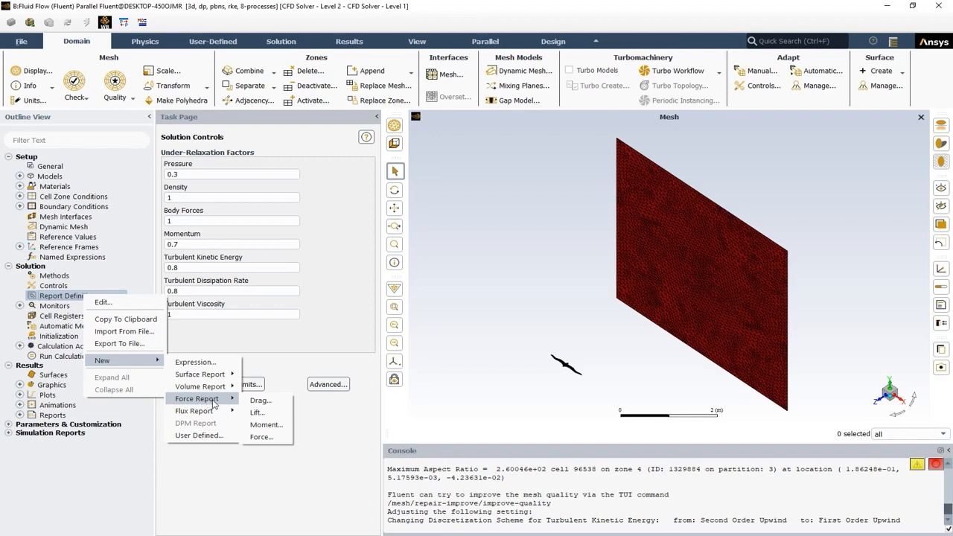
{"action": "left_click", "coordinate": [260, 402]}
{"action": "left_click_drag", "start_coordinate": [428, 77], "coordinate": [213, 81]}
{"action": "left_click_drag", "start_coordinate": [128, 106], "coordinate": [66, 108]}
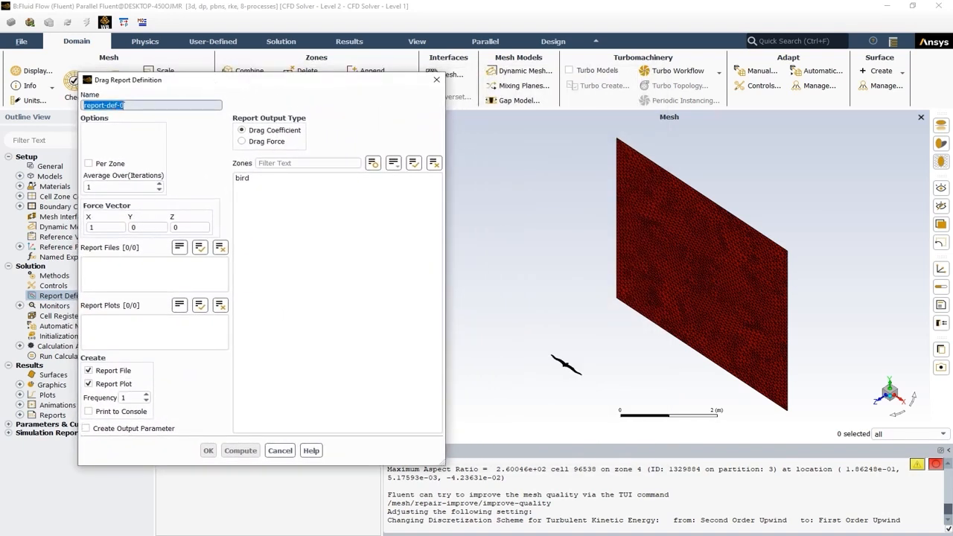
{"action": "left_click", "coordinate": [215, 125]}
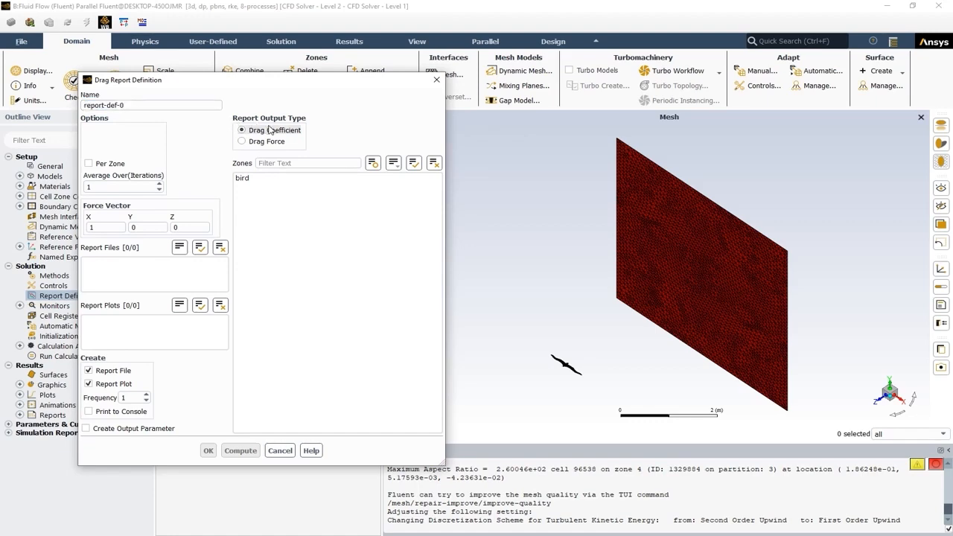
{"action": "left_click_drag", "start_coordinate": [284, 85], "coordinate": [359, 134]}
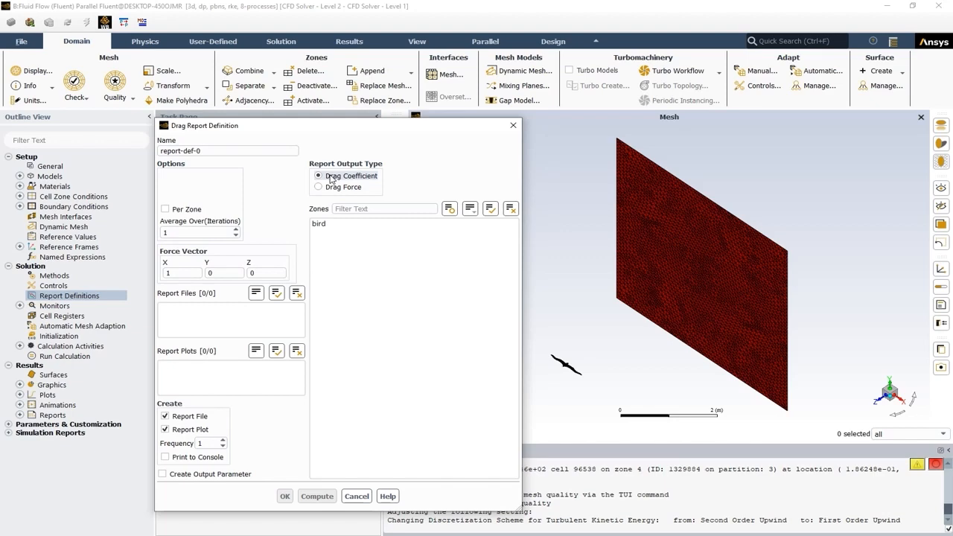
Step: Examine the reference values that the drag coefficient relies on, alongside the drag report definition
{"action": "left_click", "coordinate": [88, 238]}
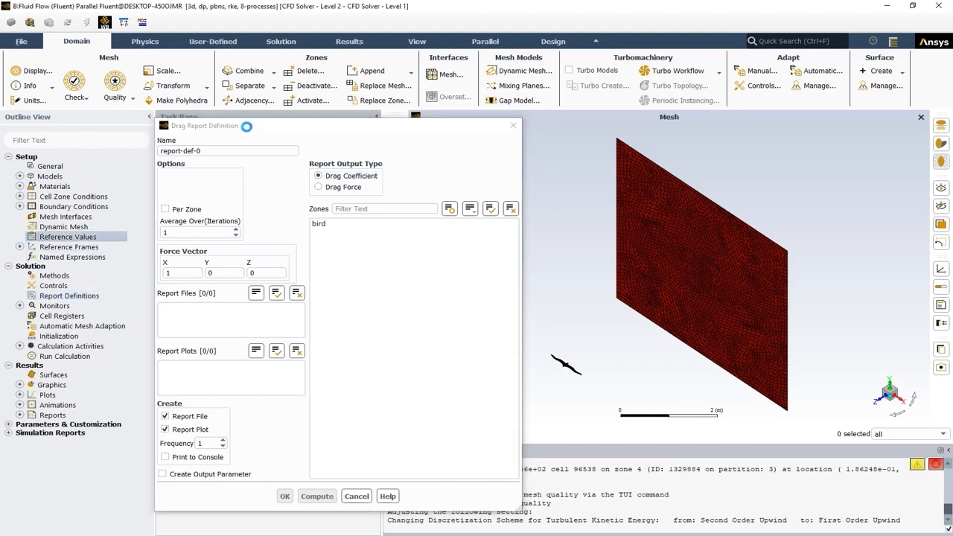
{"action": "left_click_drag", "start_coordinate": [247, 127], "coordinate": [475, 123]}
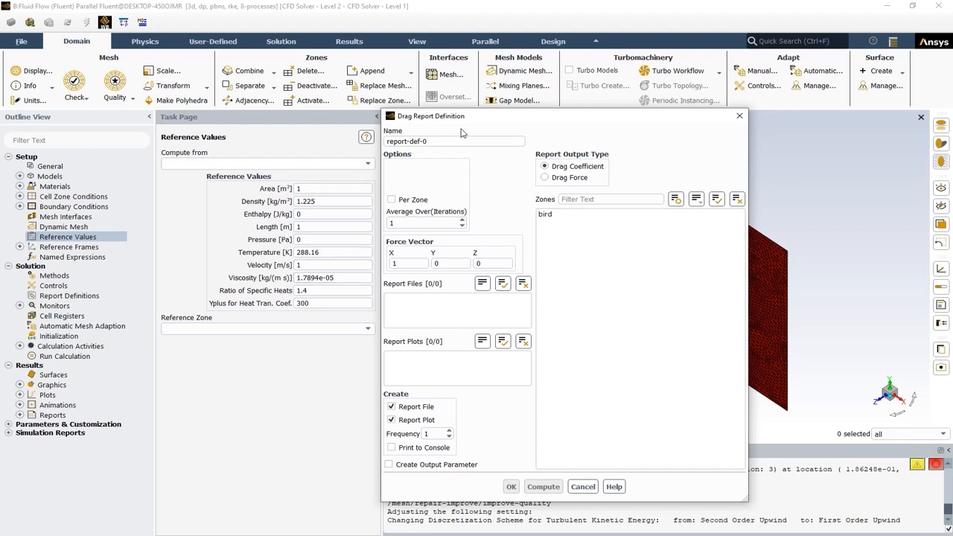
{"action": "left_click_drag", "start_coordinate": [468, 119], "coordinate": [339, 122]}
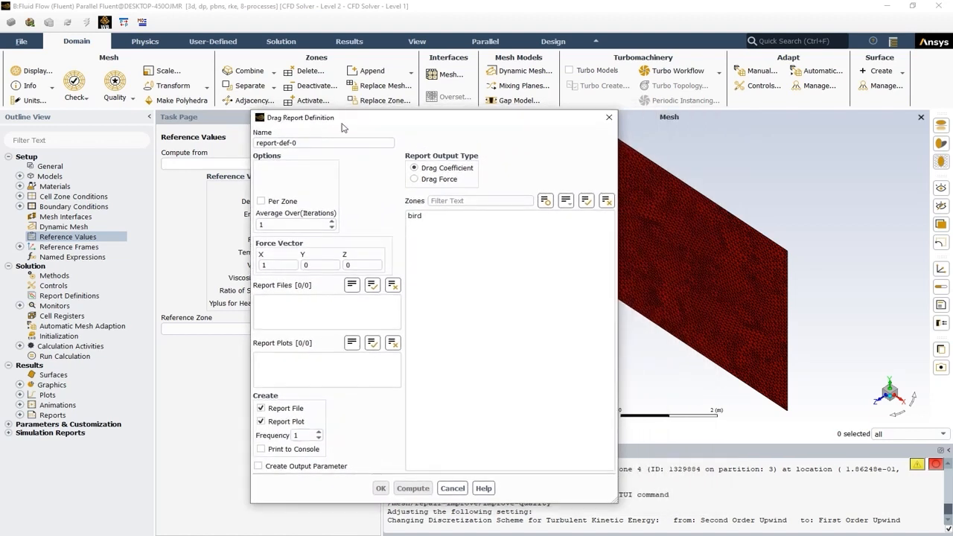
{"action": "left_click", "coordinate": [466, 171]}
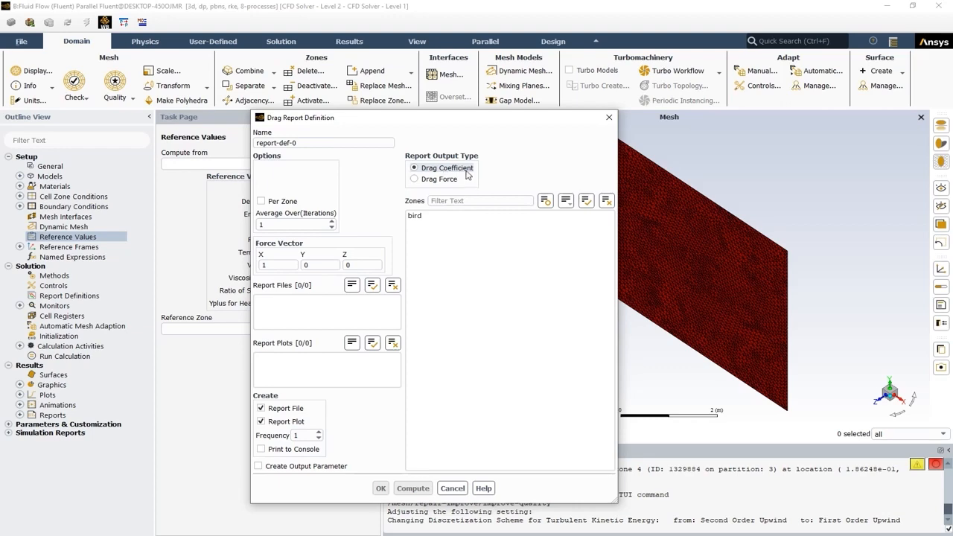
{"action": "left_click_drag", "start_coordinate": [410, 123], "coordinate": [522, 128]}
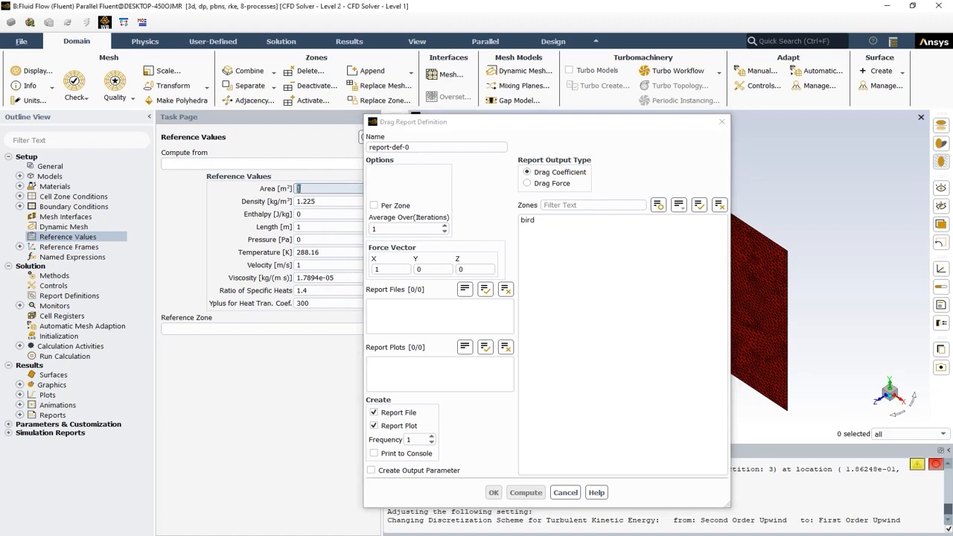
{"action": "left_click_drag", "start_coordinate": [501, 127], "coordinate": [282, 109]}
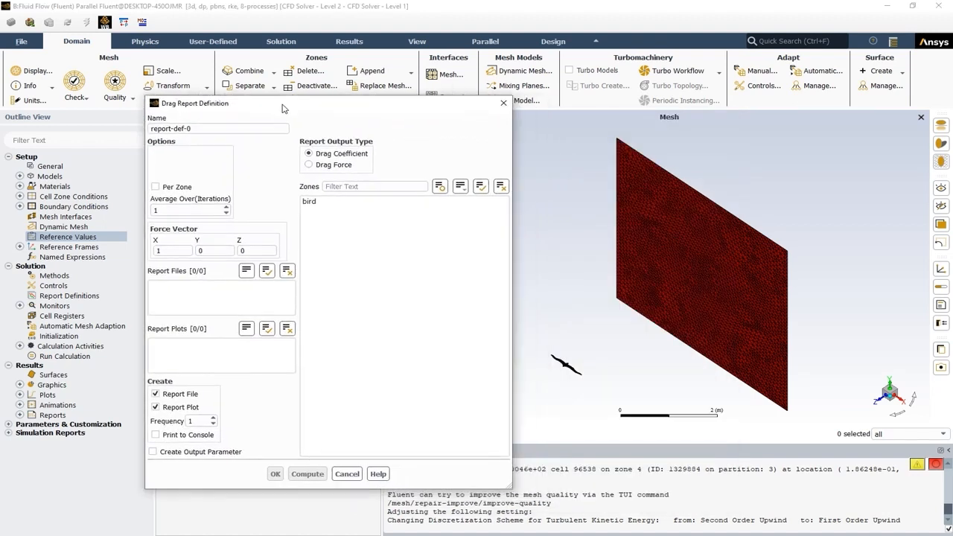
Step: Set the drag report's output type to Drag Force and select the bird zone
{"action": "left_click", "coordinate": [343, 165]}
{"action": "left_click_drag", "start_coordinate": [273, 105], "coordinate": [320, 105]}
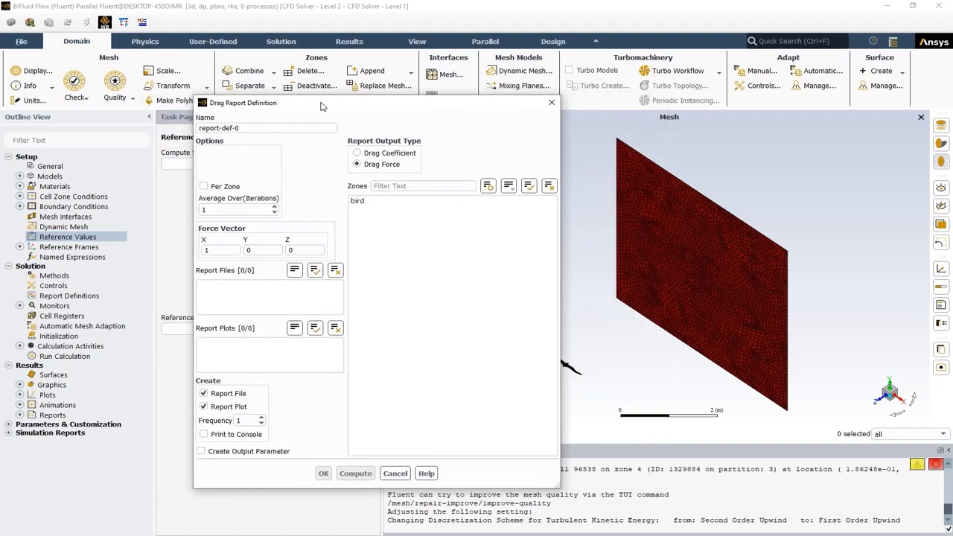
{"action": "left_click", "coordinate": [380, 204]}
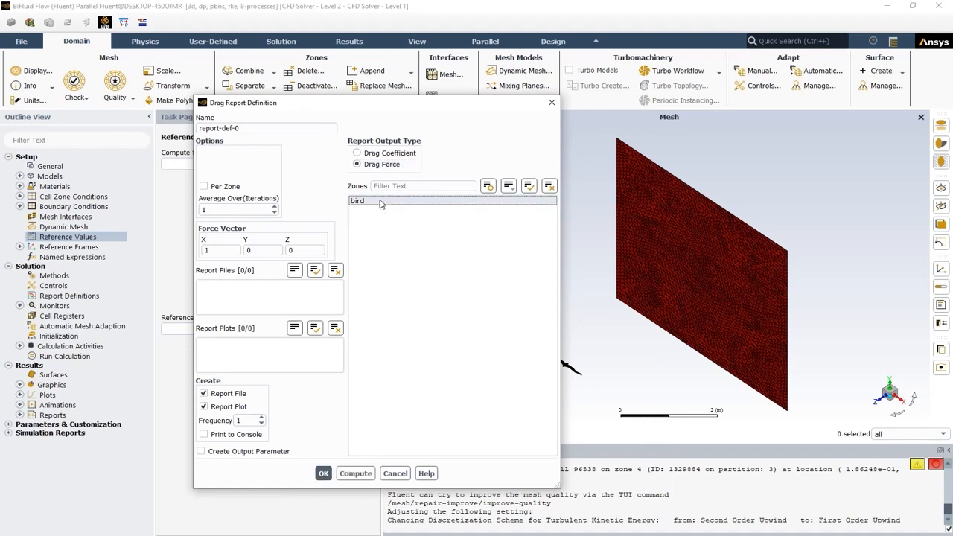
{"action": "left_click_drag", "start_coordinate": [376, 108], "coordinate": [278, 101]}
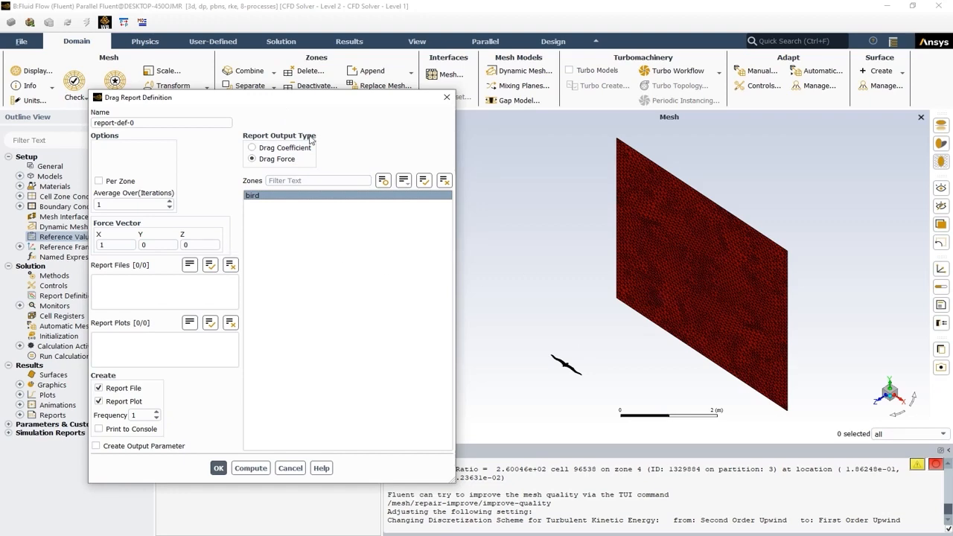
{"action": "left_click_drag", "start_coordinate": [285, 99], "coordinate": [243, 111]}
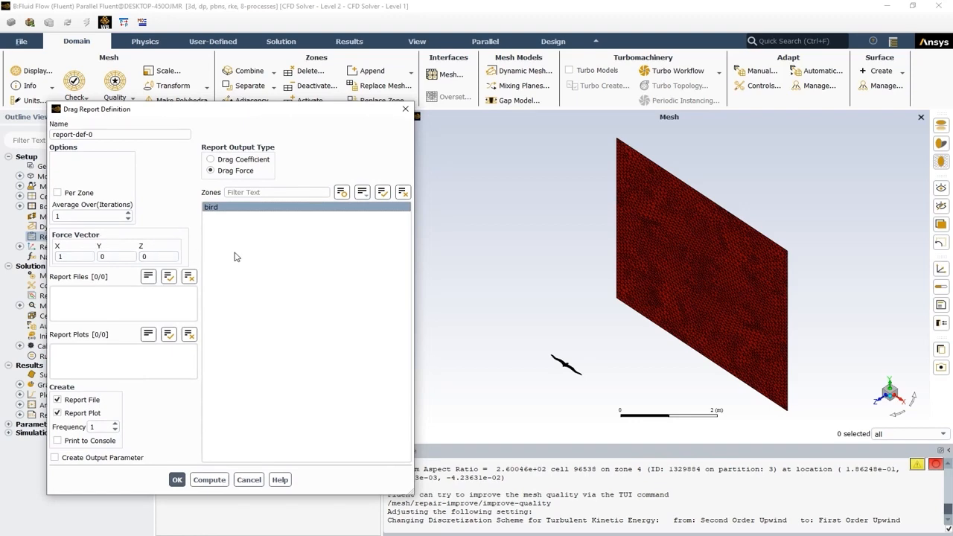
{"action": "mouse_move", "coordinate": [289, 112]}
{"action": "left_mouse_down"}
{"action": "mouse_move", "coordinate": [272, 111]}
{"action": "mouse_move", "coordinate": [280, 109]}
{"action": "left_mouse_up"}
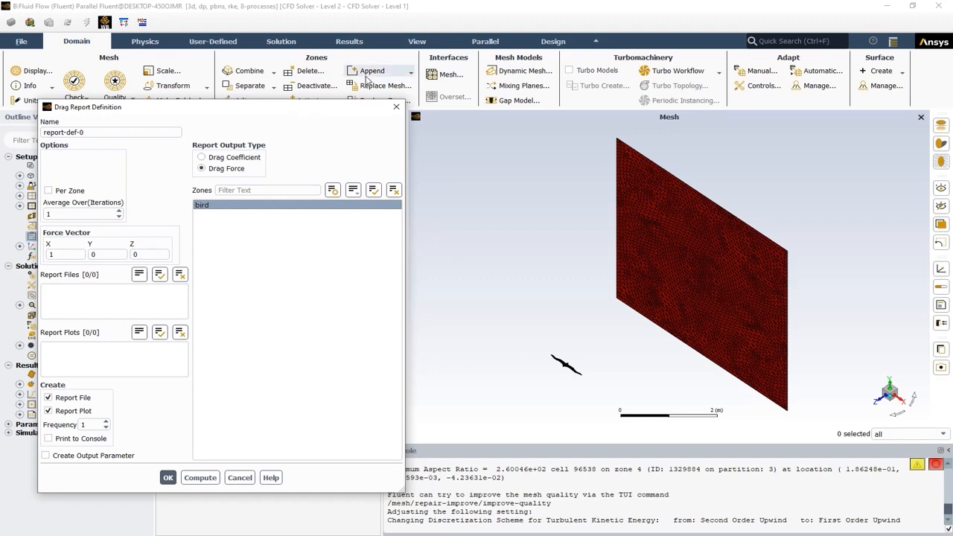
{"action": "left_click_drag", "start_coordinate": [331, 112], "coordinate": [312, 110]}
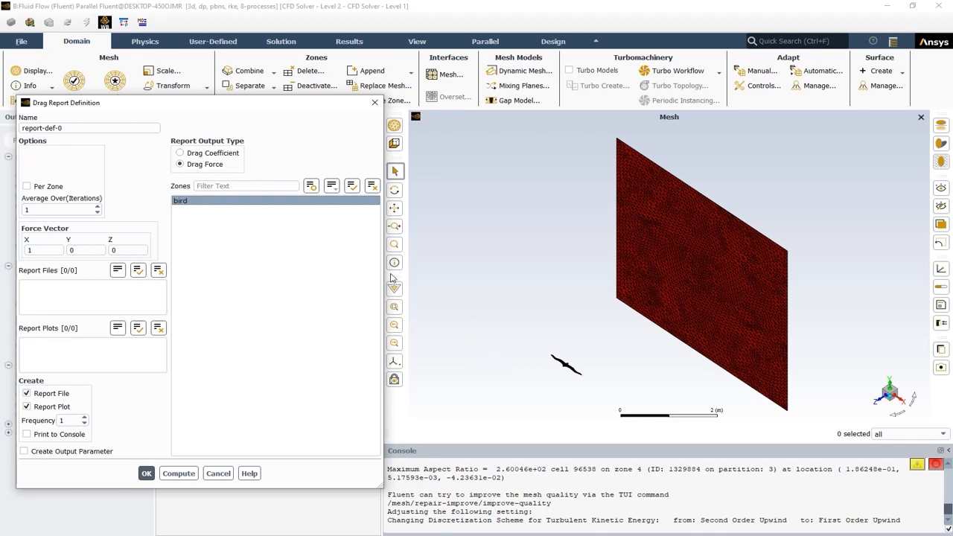
Step: Set the drag report's force vector to X 0, Y 0, Z -1, and discard the report definition
{"action": "left_click_drag", "start_coordinate": [166, 105], "coordinate": [175, 102]}
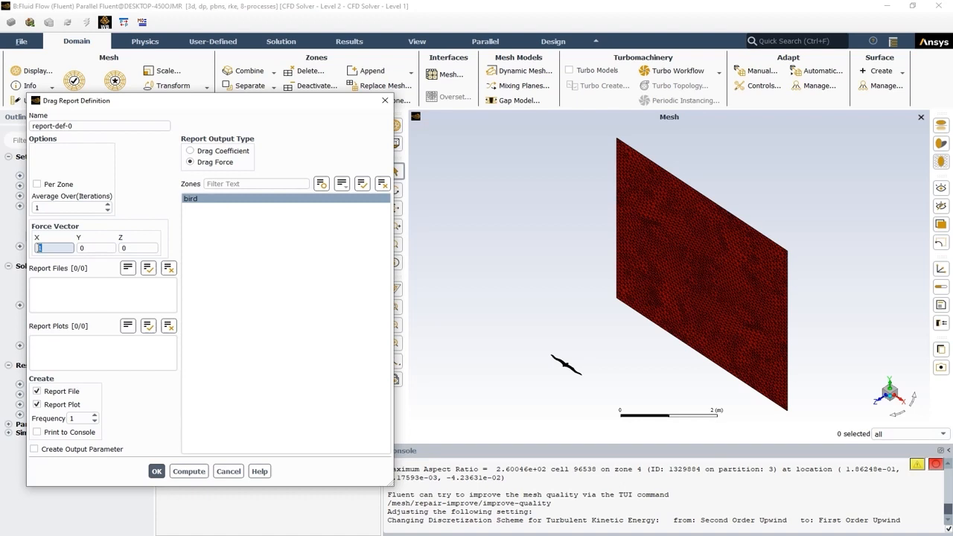
{"action": "type", "text": "0"}
{"action": "left_click", "coordinate": [123, 248]}
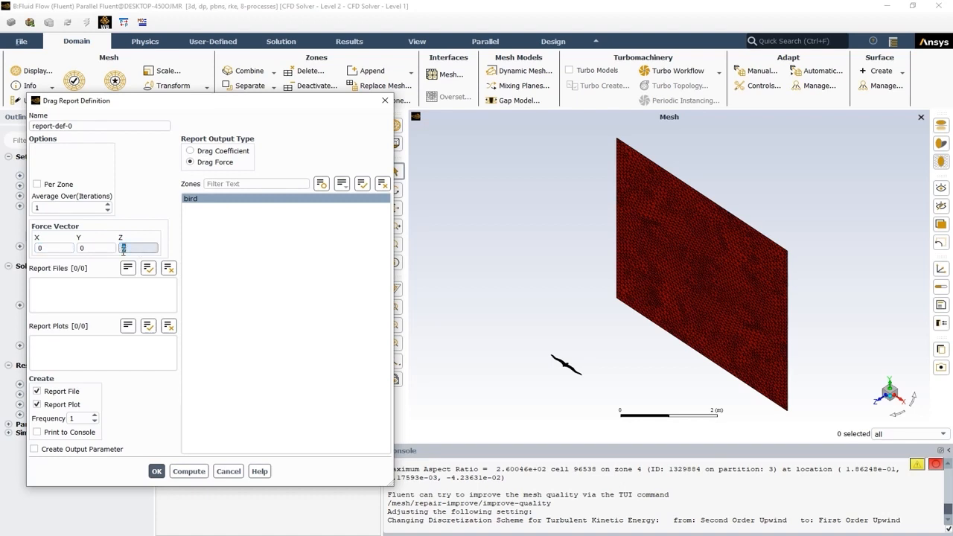
{"action": "type", "text": "-1"}
{"action": "double_click", "coordinate": [140, 246]}
{"action": "left_click", "coordinate": [79, 247]}
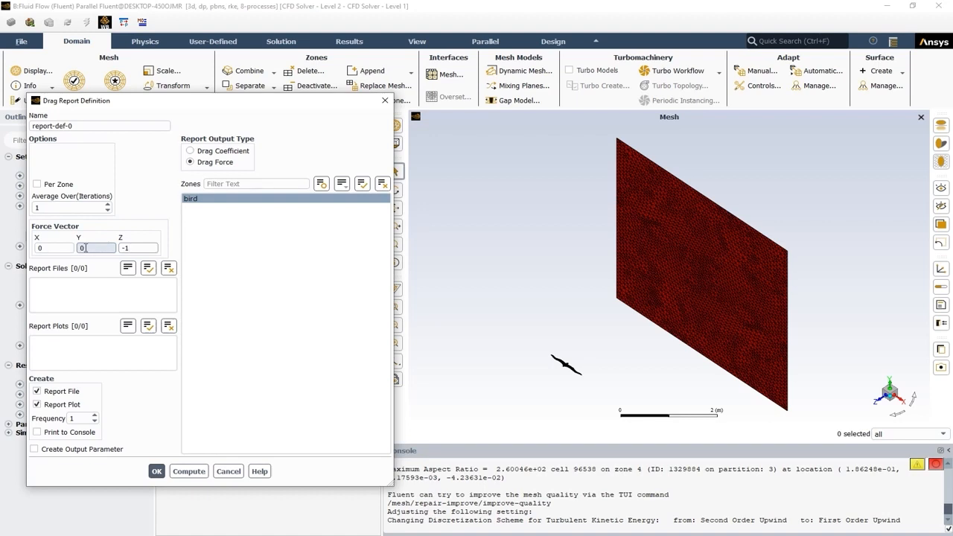
{"action": "left_click", "coordinate": [137, 247]}
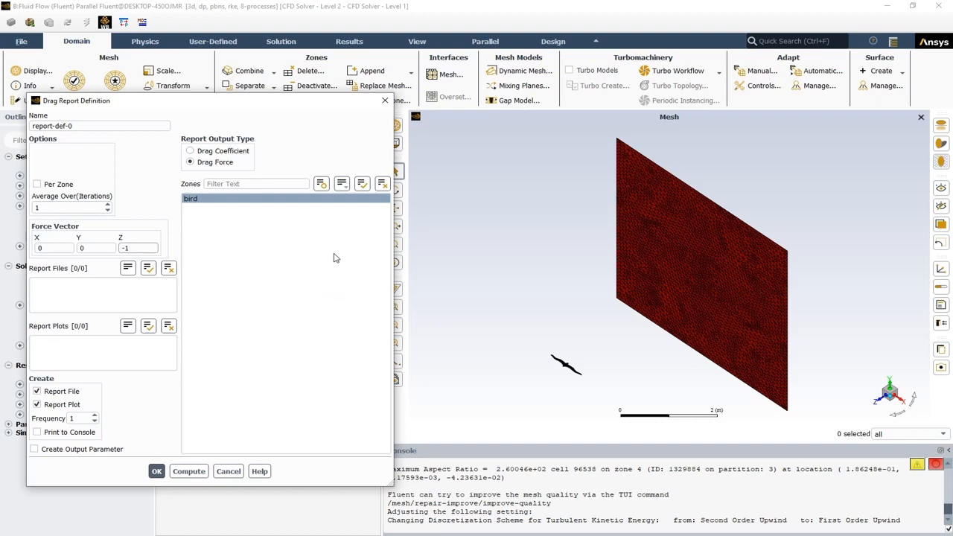
{"action": "left_click", "coordinate": [226, 473]}
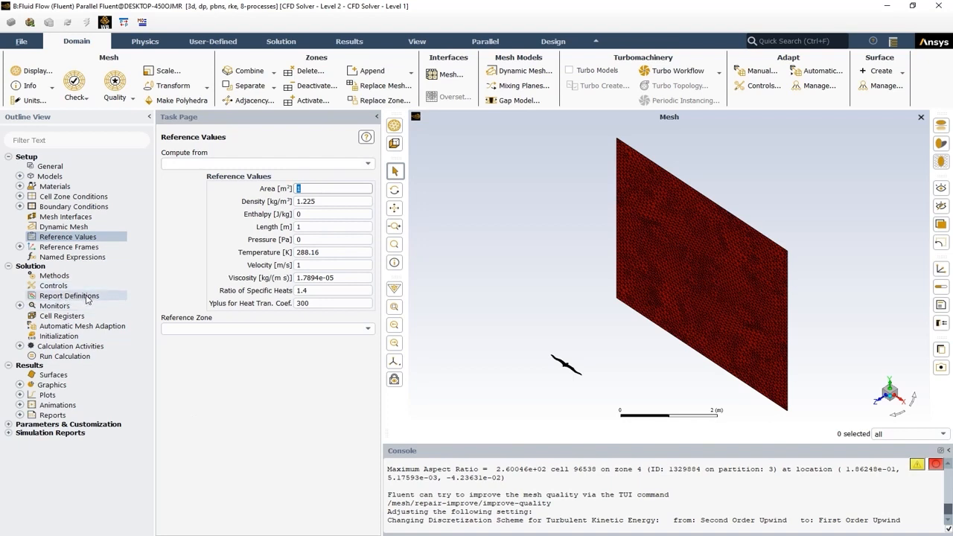
Step: Review the residual monitors' equations, convergence checks and absolute criteria
{"action": "left_click", "coordinate": [22, 306]}
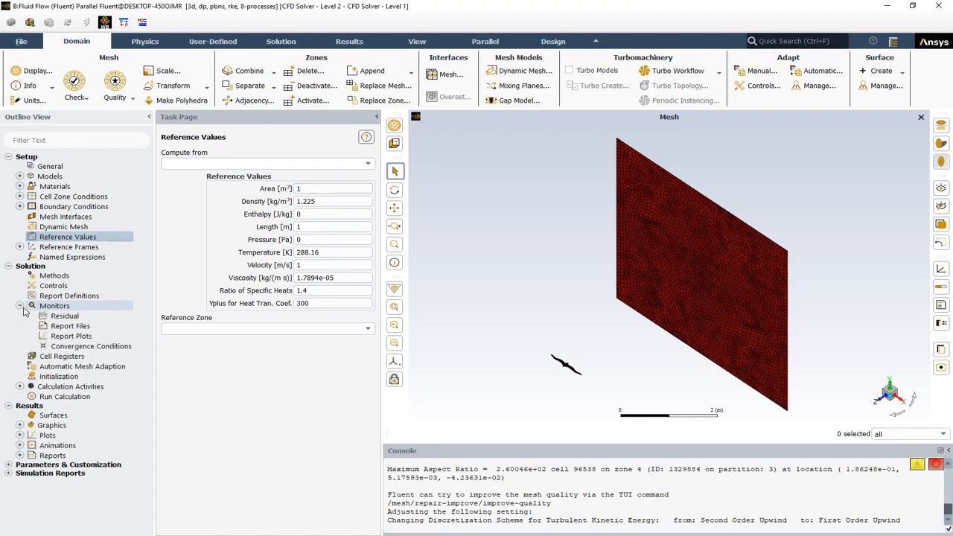
{"action": "left_click", "coordinate": [60, 316]}
{"action": "double_click", "coordinate": [60, 316]}
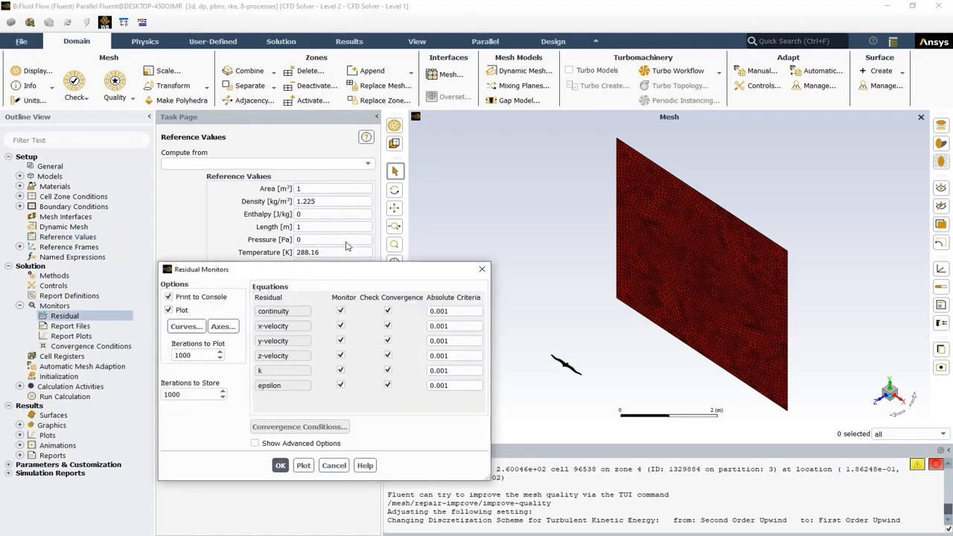
{"action": "left_click_drag", "start_coordinate": [338, 281], "coordinate": [314, 237]}
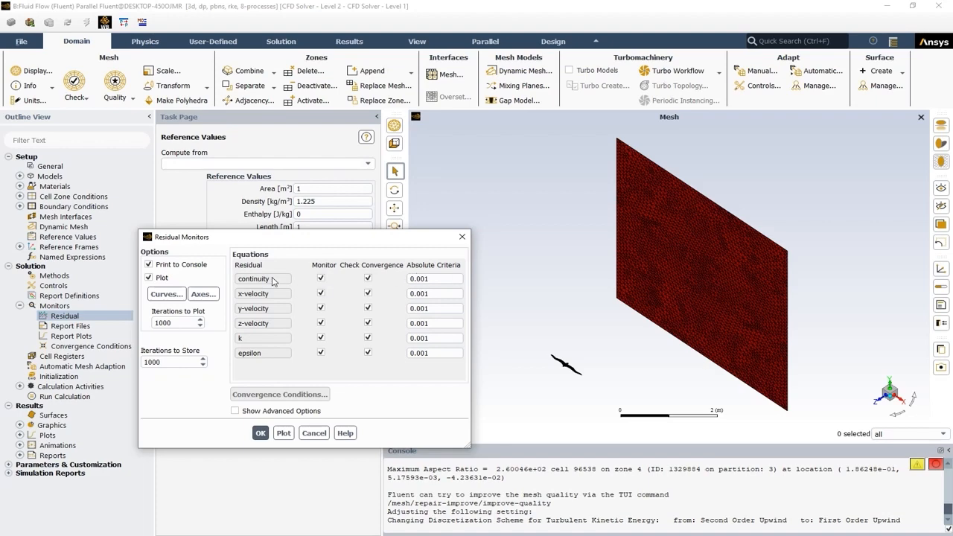
{"action": "left_click_drag", "start_coordinate": [292, 237], "coordinate": [218, 233]}
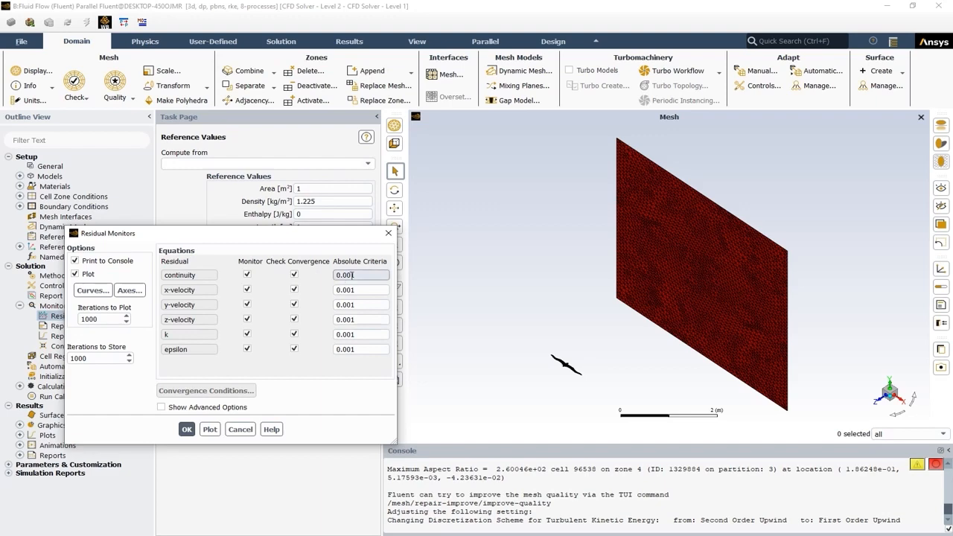
Step: Try a tighter absolute criterion for the continuity residual, restore it to 0.001 and accept the residual monitor settings
{"action": "type", "text": "00"}
{"action": "key", "text": "BackSpace"}
{"action": "key", "text": "BackSpace"}
{"action": "key", "text": "BackSpace"}
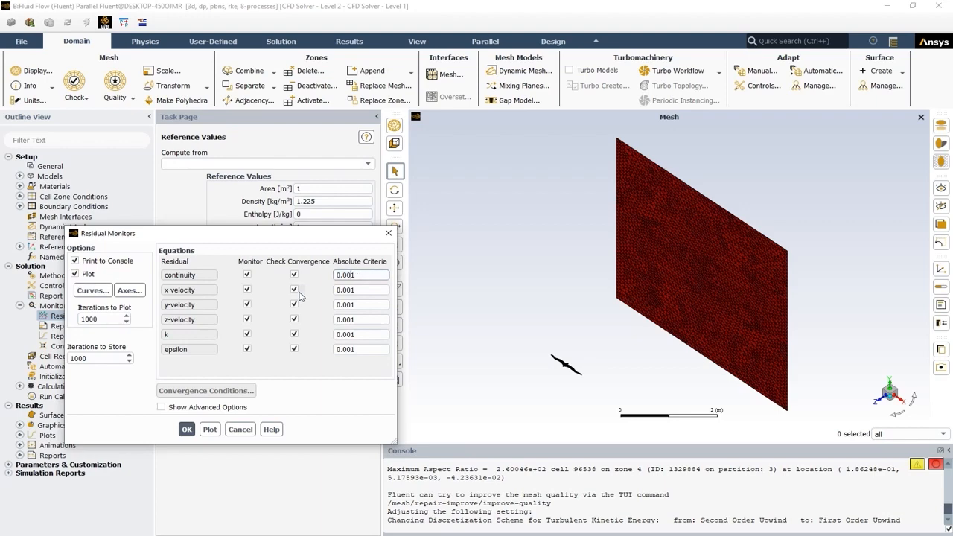
{"action": "type", "text": "1"}
{"action": "left_click", "coordinate": [187, 430]}
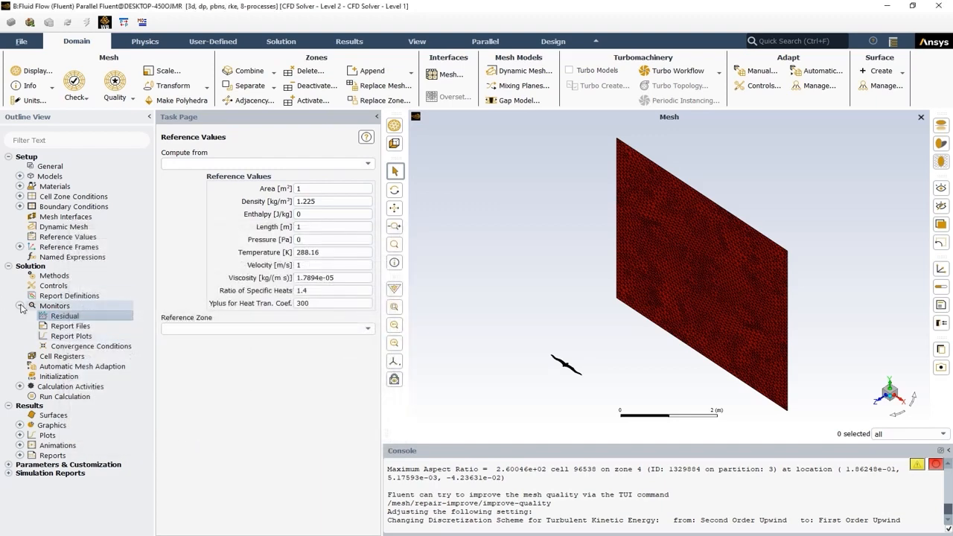
{"action": "left_click", "coordinate": [20, 305]}
Step: Initialize the solution using Standard Initialization with the initial values computed from the inlet
{"action": "left_click", "coordinate": [51, 335]}
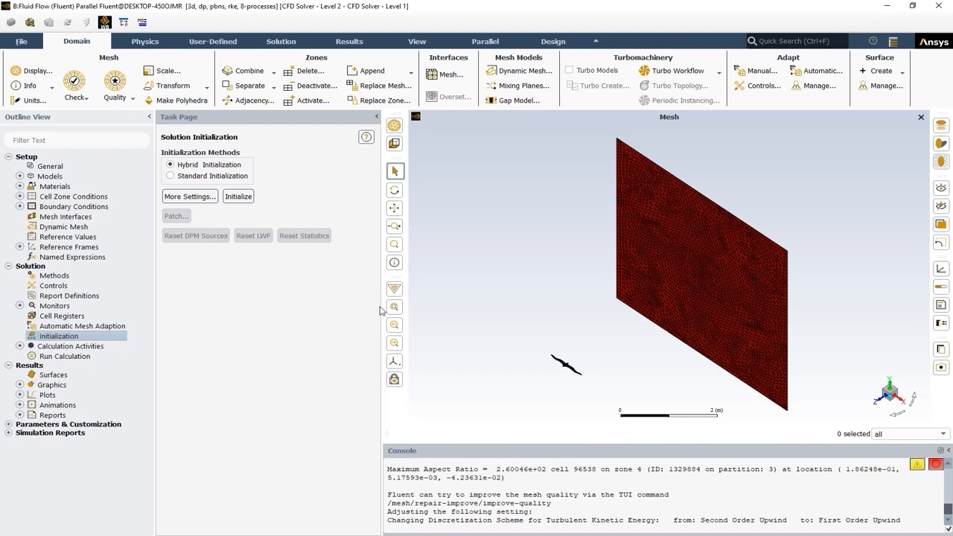
{"action": "left_click", "coordinate": [214, 176]}
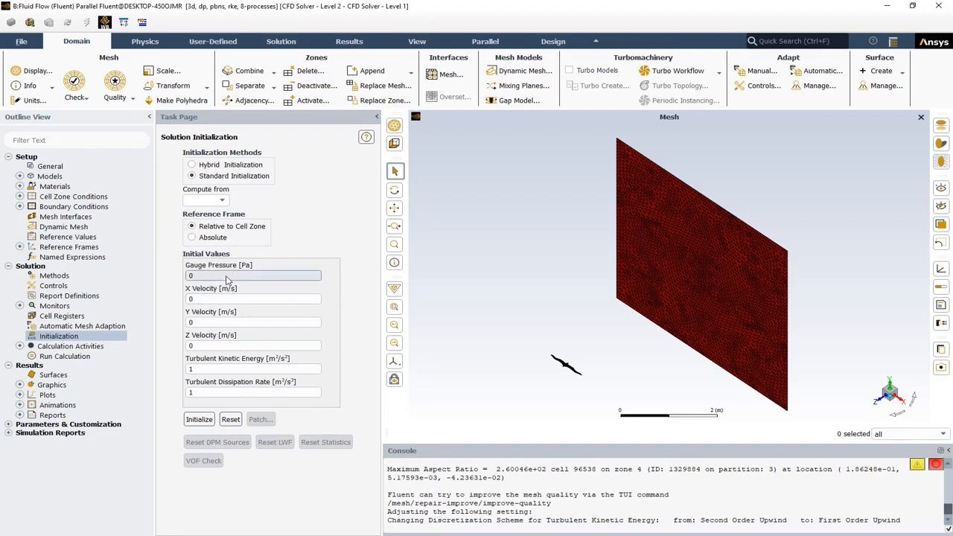
{"action": "left_click", "coordinate": [223, 201]}
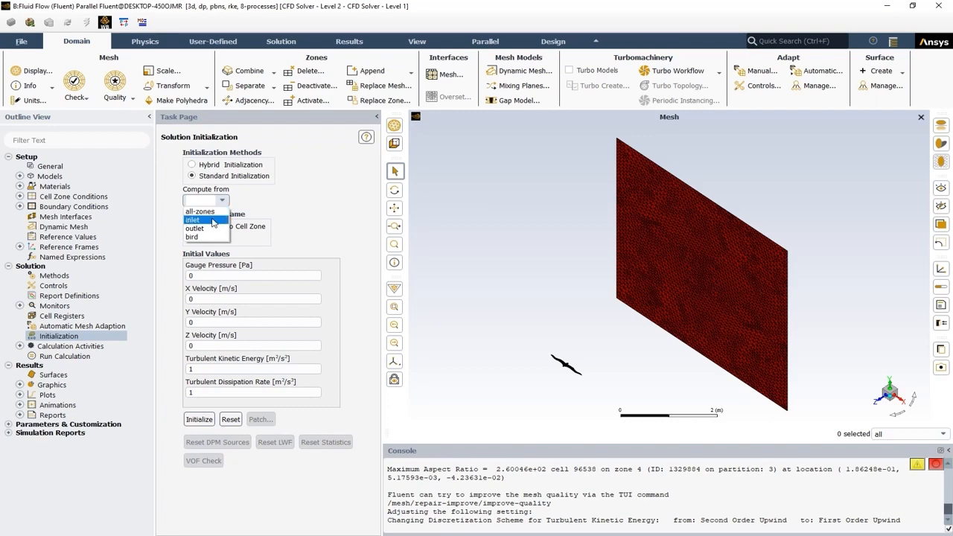
{"action": "left_click", "coordinate": [208, 220]}
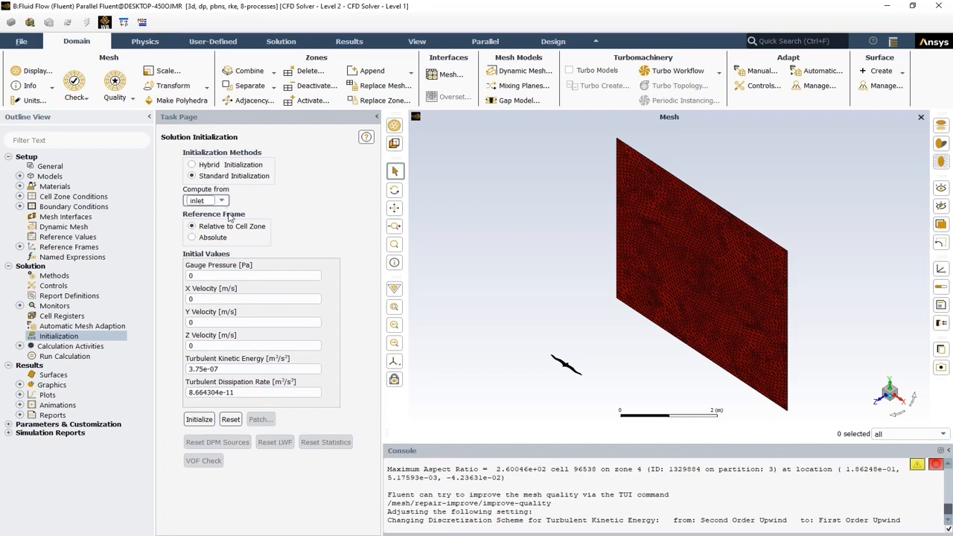
{"action": "left_click", "coordinate": [199, 419]}
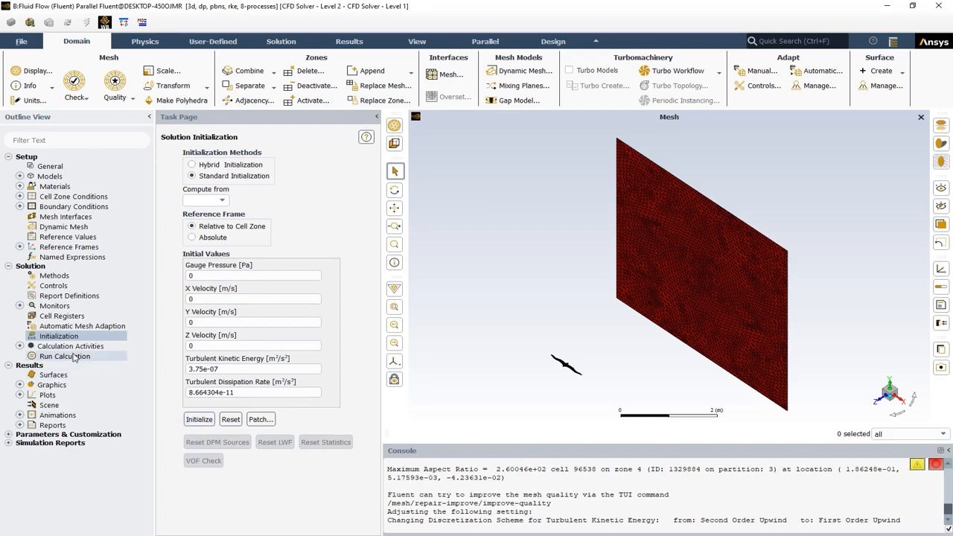
Step: Open the run calculation settings, then review the absolute criteria in the residual monitors and leave them without saving changes
{"action": "left_click", "coordinate": [75, 357]}
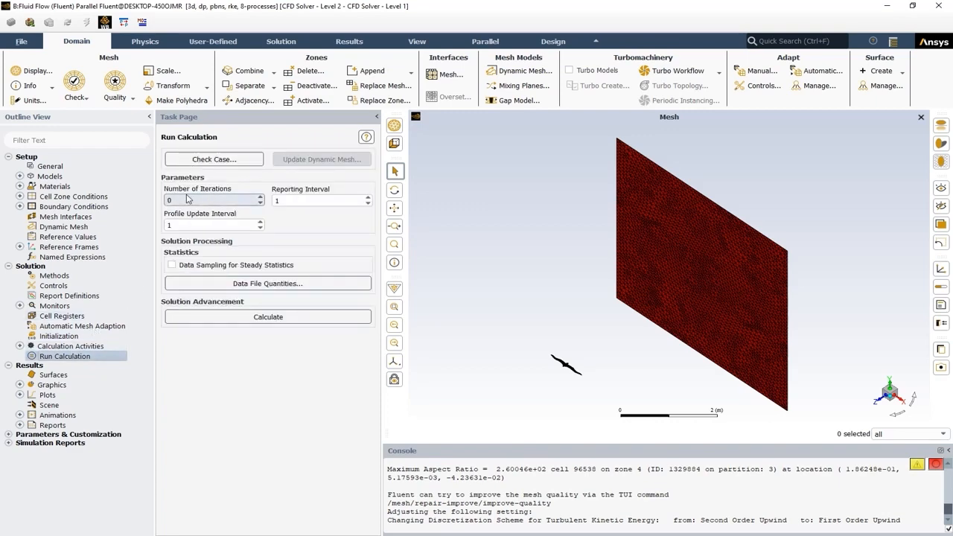
{"action": "left_click_drag", "start_coordinate": [178, 200], "coordinate": [161, 205]}
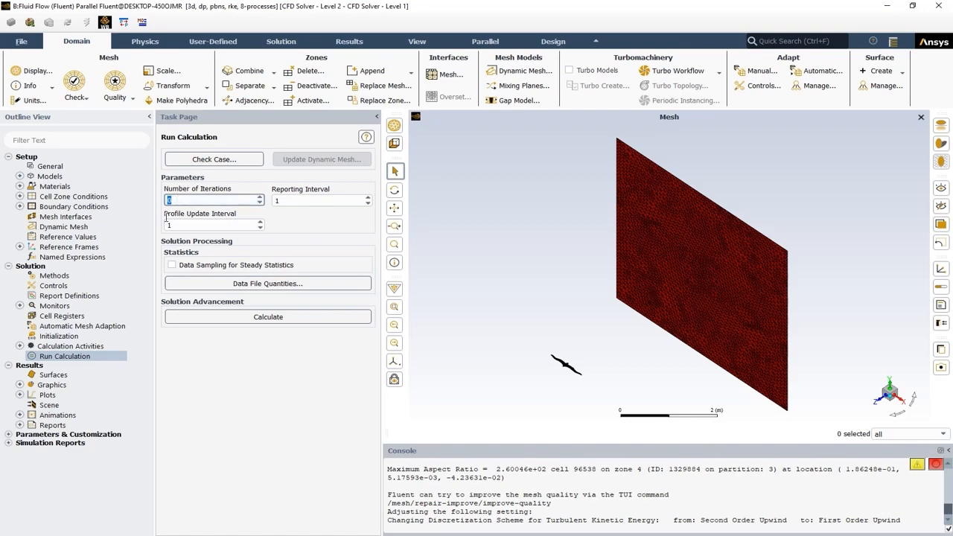
{"action": "left_click", "coordinate": [20, 305]}
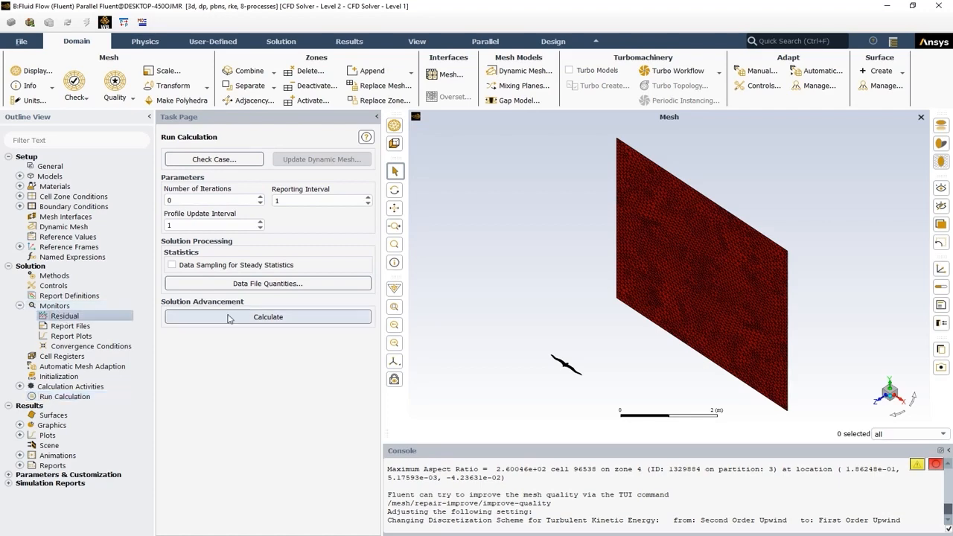
{"action": "double_click", "coordinate": [64, 316]}
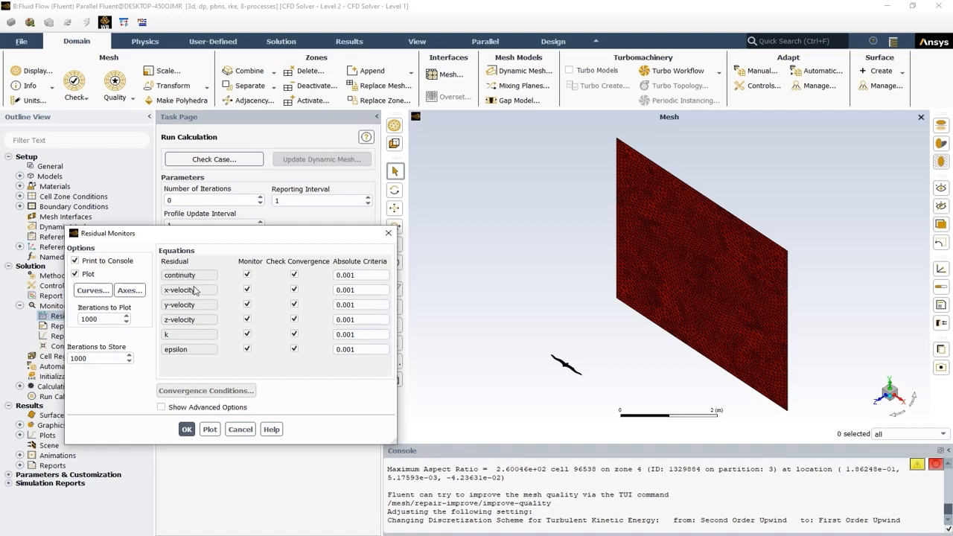
{"action": "left_click", "coordinate": [357, 275]}
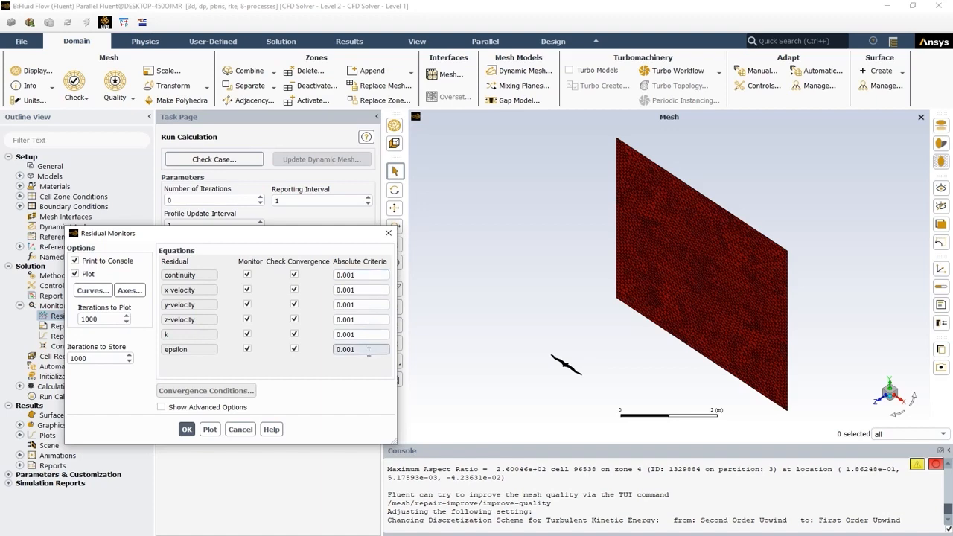
{"action": "left_click", "coordinate": [233, 432]}
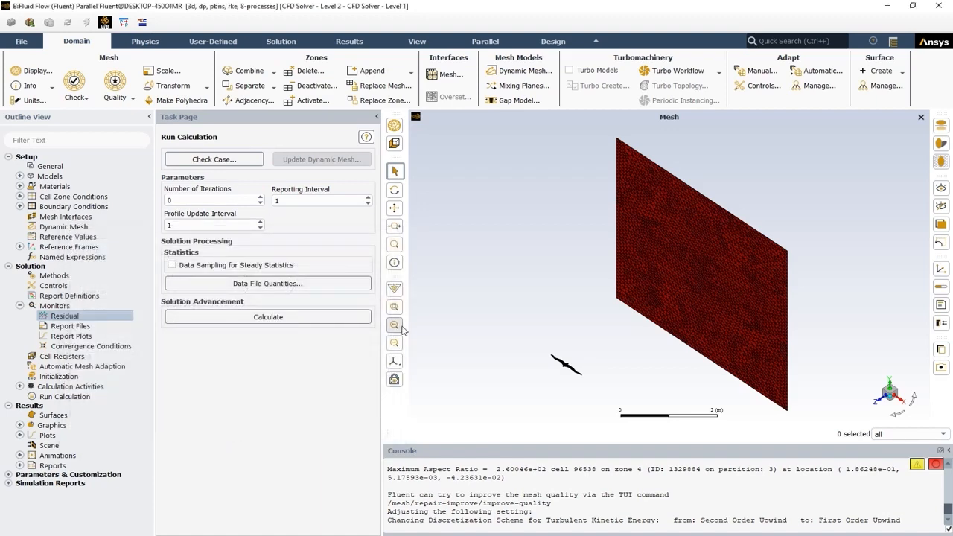
Step: Set the number of iterations to 100 and run the calculation
{"action": "double_click", "coordinate": [177, 199]}
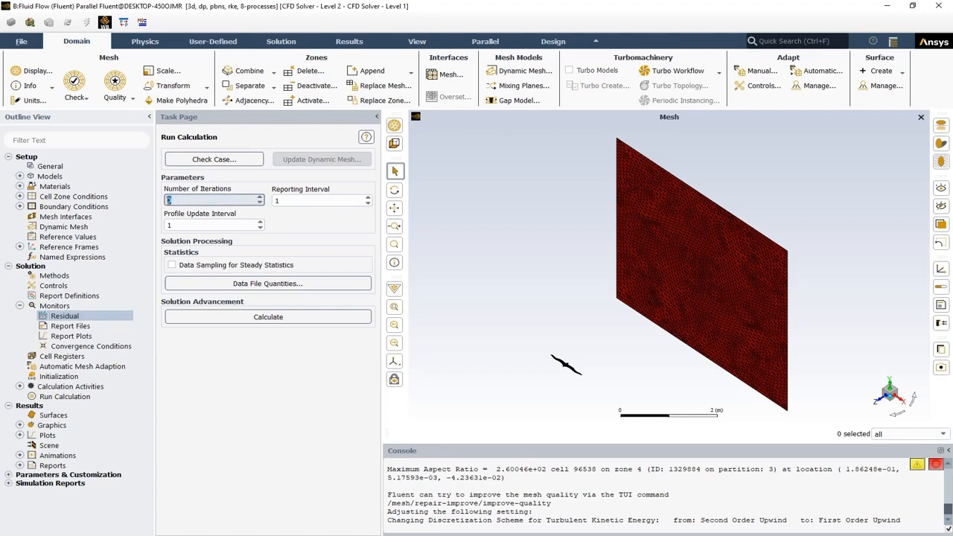
{"action": "type", "text": "100"}
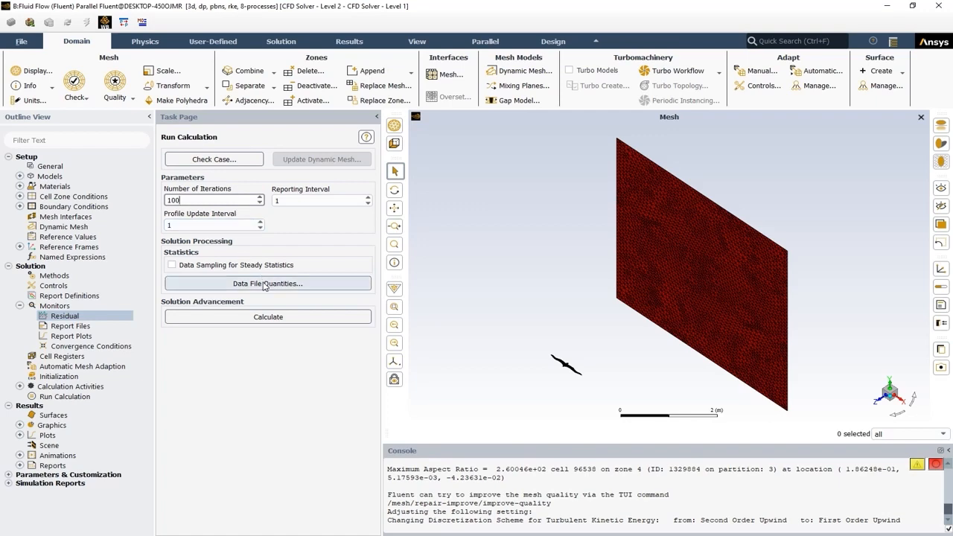
{"action": "left_click", "coordinate": [280, 318]}
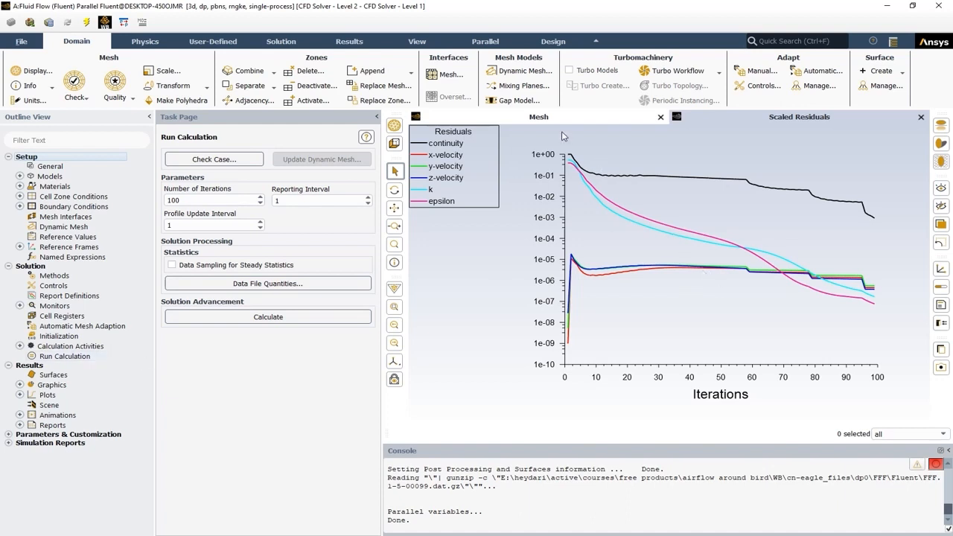
Step: Start a new plane surface for the results and bring the mesh view forward
{"action": "right_click", "coordinate": [57, 378]}
{"action": "mouse_move", "coordinate": [86, 394]}
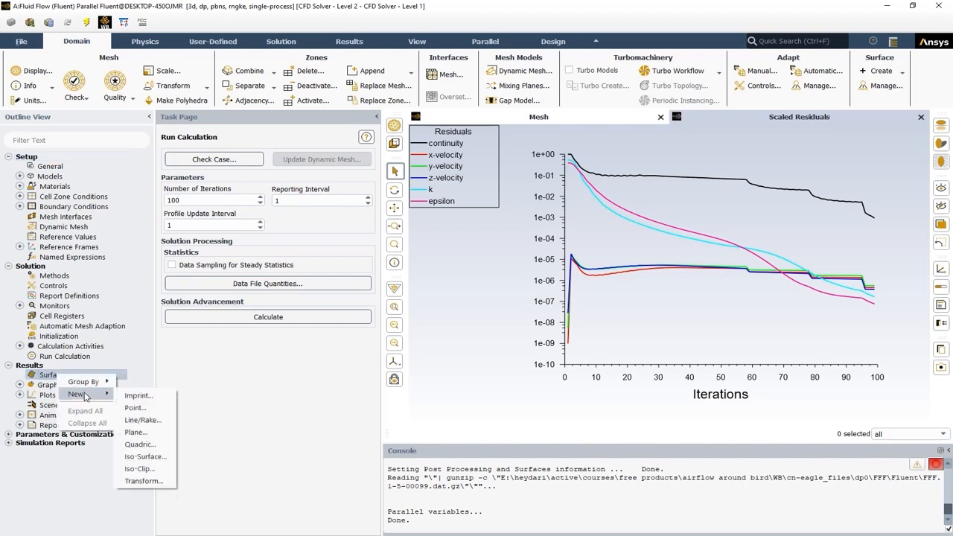
{"action": "left_click", "coordinate": [157, 433]}
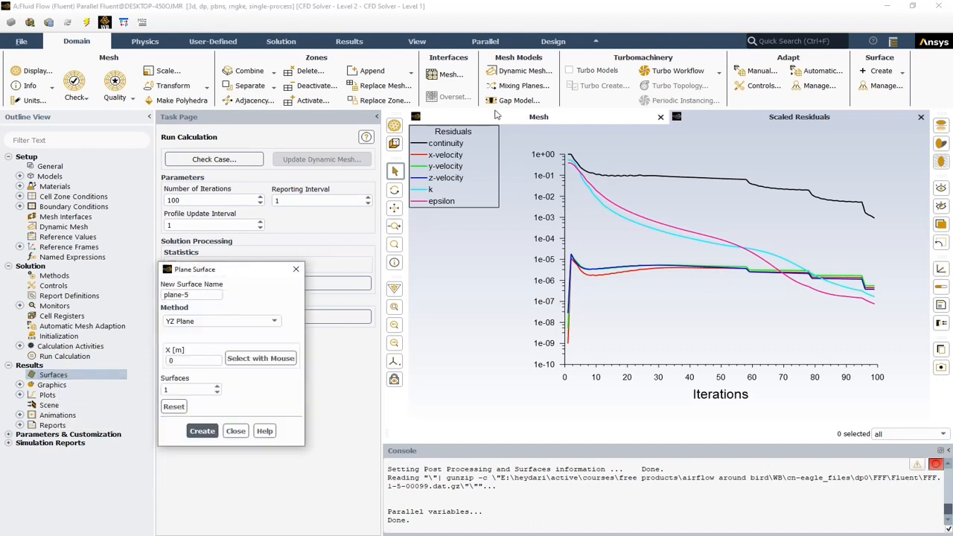
{"action": "left_click", "coordinate": [527, 118]}
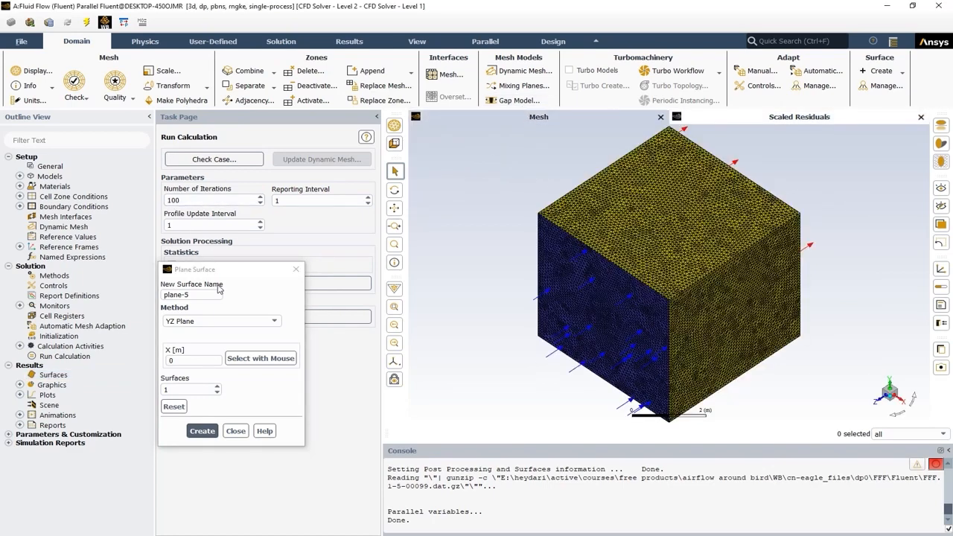
Step: Display only the eagle, inlet and outlet surfaces of the mesh, with faces shown and edges and symmetry hidden
{"action": "left_click", "coordinate": [42, 169]}
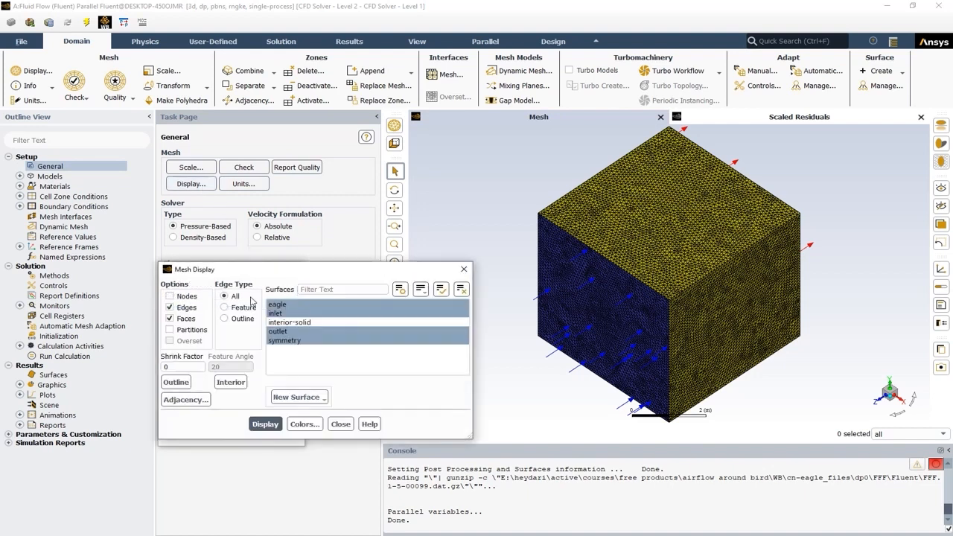
{"action": "left_click", "coordinate": [184, 310]}
{"action": "left_click", "coordinate": [262, 425]}
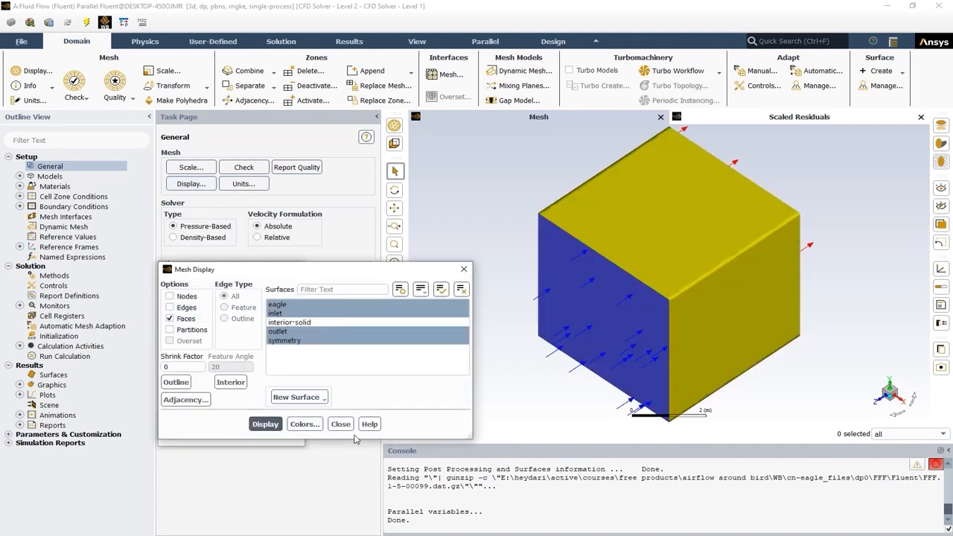
{"action": "left_click", "coordinate": [281, 332]}
{"action": "left_click", "coordinate": [280, 333]}
{"action": "left_click", "coordinate": [284, 340]}
{"action": "left_click", "coordinate": [265, 423]}
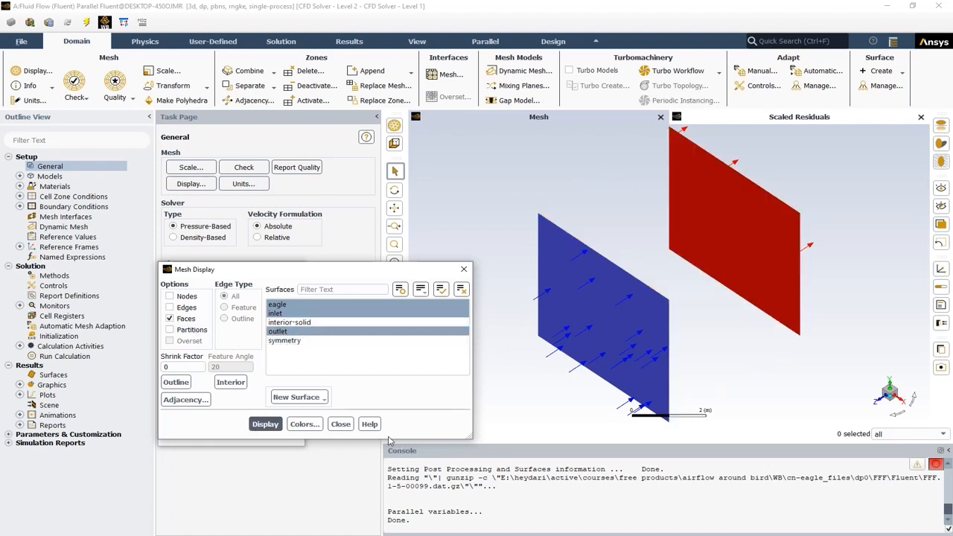
{"action": "left_click", "coordinate": [340, 424]}
Step: Set the new plane surface's method to XY Plane so it lies parallel to the inlet and outlet
{"action": "left_click_drag", "start_coordinate": [251, 274], "coordinate": [317, 216]}
{"action": "left_click", "coordinate": [396, 191]}
{"action": "left_click_drag", "start_coordinate": [581, 313], "coordinate": [617, 288]}
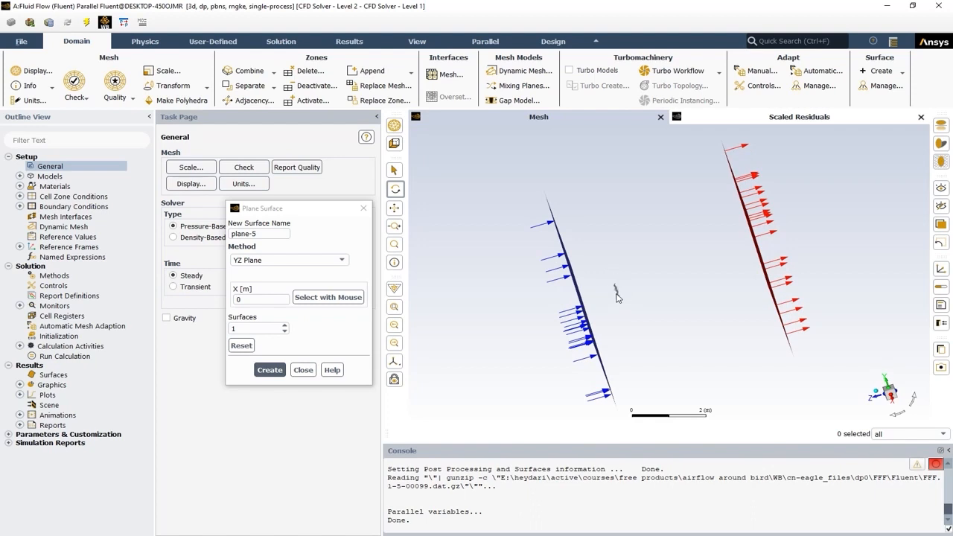
{"action": "left_click_drag", "start_coordinate": [612, 281], "coordinate": [648, 280]}
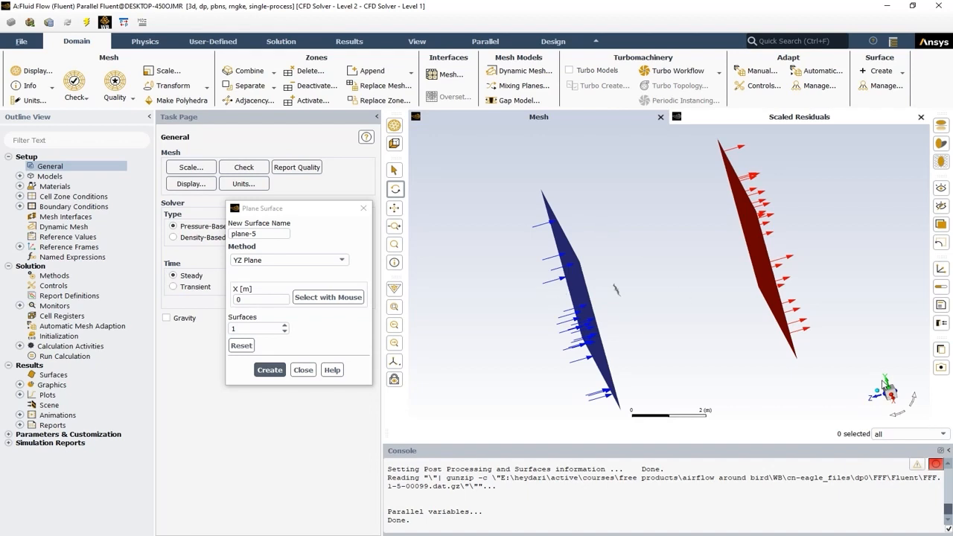
{"action": "left_click", "coordinate": [294, 260]}
{"action": "key", "text": "Escape"}
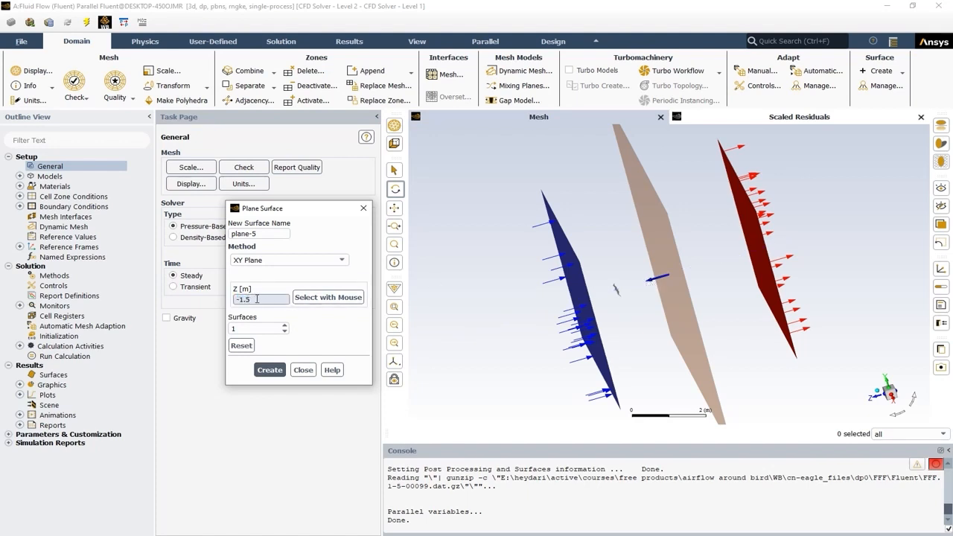
Step: Move the XY plane through the eagle's body at about Z -0.0059 m and create the surface
{"action": "left_click_drag", "start_coordinate": [651, 280], "coordinate": [605, 295]}
{"action": "scroll", "coordinate": [663, 302], "scroll_direction": "up", "scroll_amount": 6}
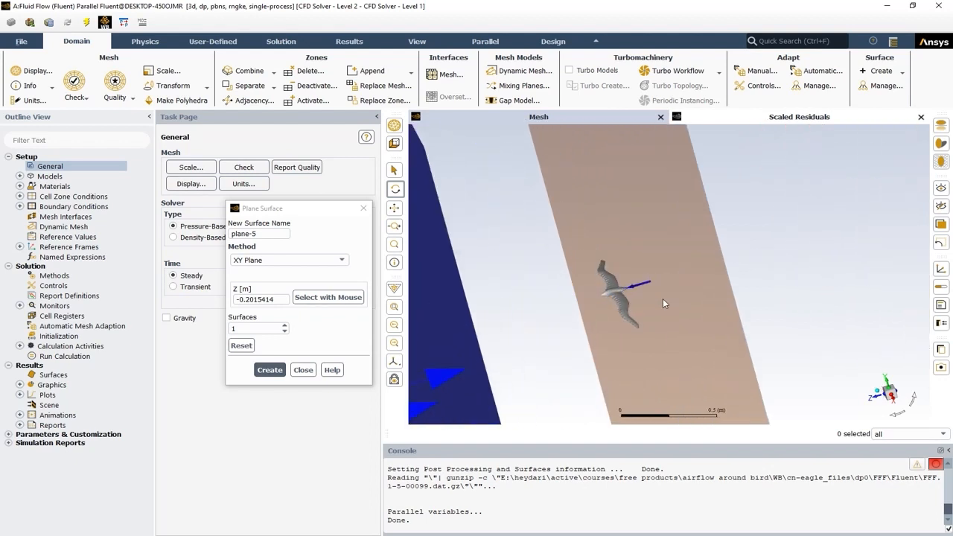
{"action": "left_click", "coordinate": [892, 398]}
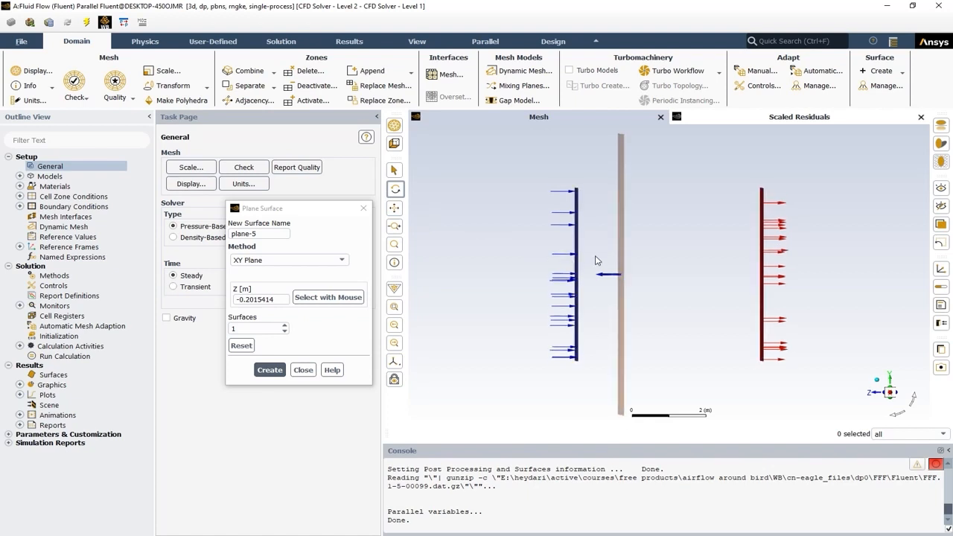
{"action": "scroll", "coordinate": [611, 279], "scroll_direction": "up", "scroll_amount": 2}
{"action": "scroll", "coordinate": [624, 250], "scroll_direction": "up", "scroll_amount": 2}
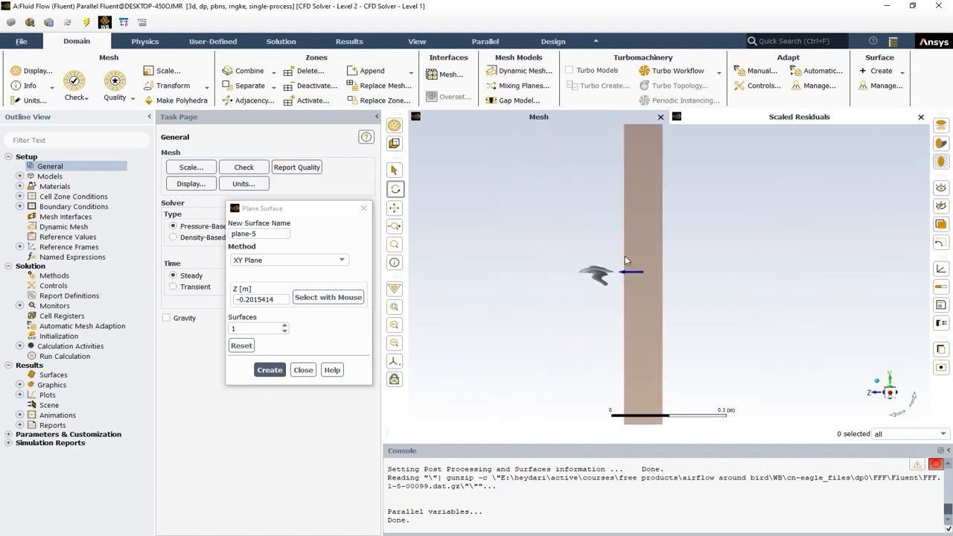
{"action": "left_click_drag", "start_coordinate": [633, 278], "coordinate": [580, 274]}
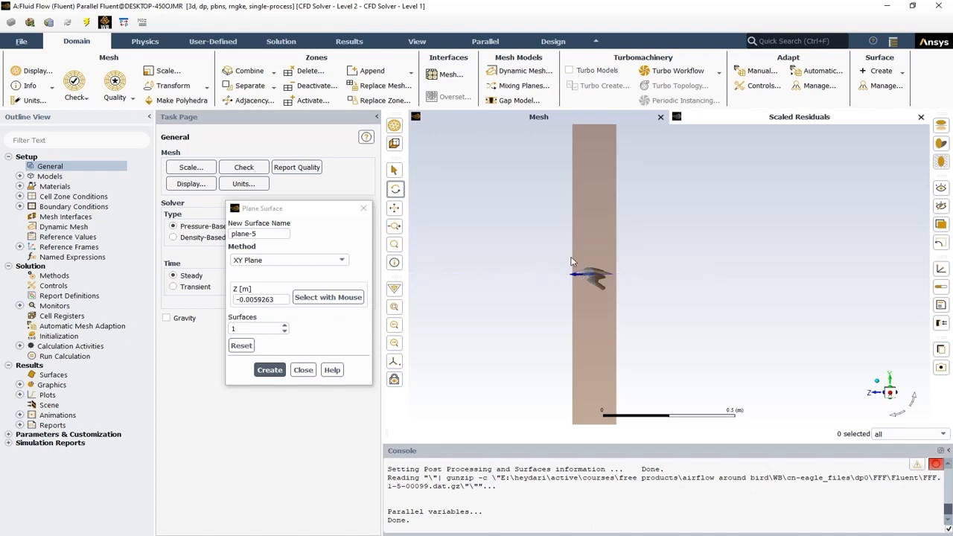
{"action": "left_click", "coordinate": [266, 370]}
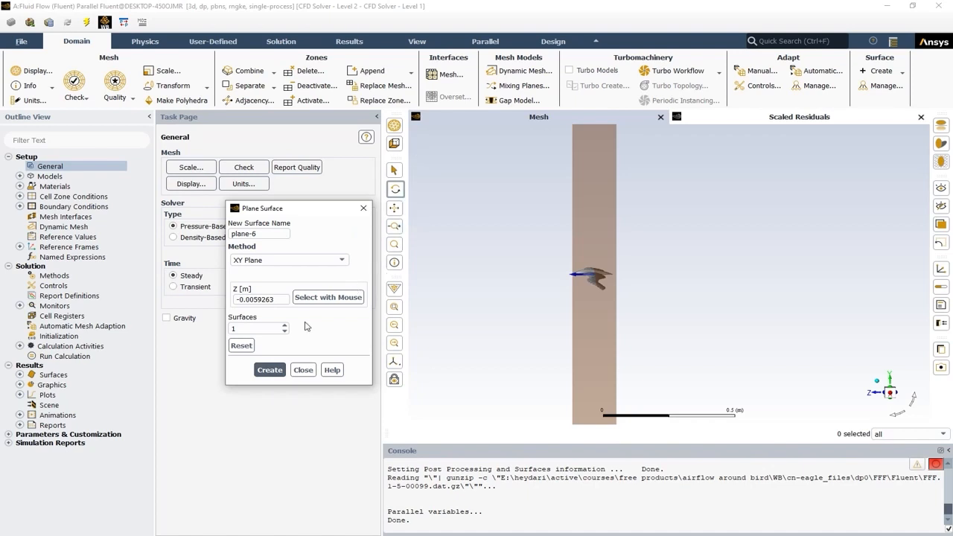
{"action": "left_click", "coordinate": [303, 370]}
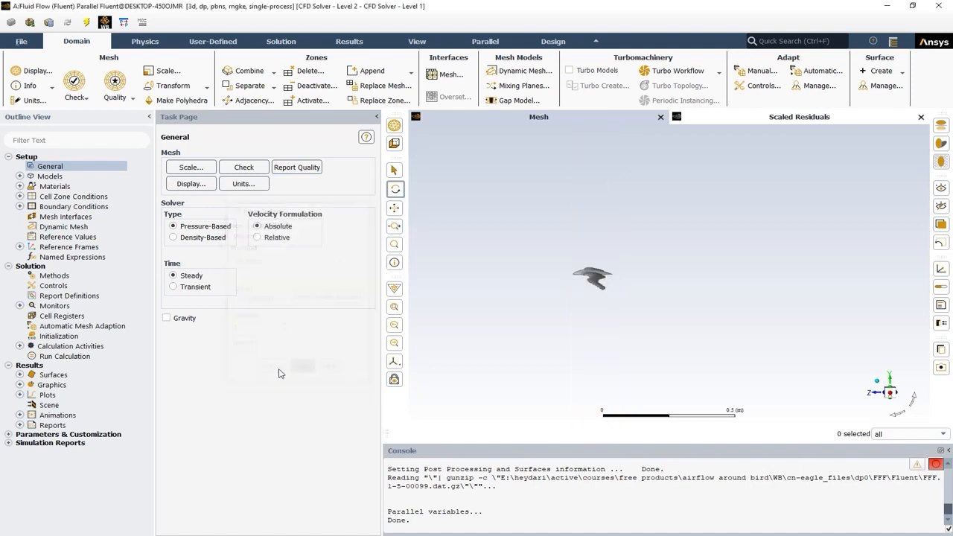
Step: Set up a new contour of Velocity Magnitude with plane-5 as its only surface
{"action": "left_click", "coordinate": [19, 385]}
{"action": "double_click", "coordinate": [82, 405]}
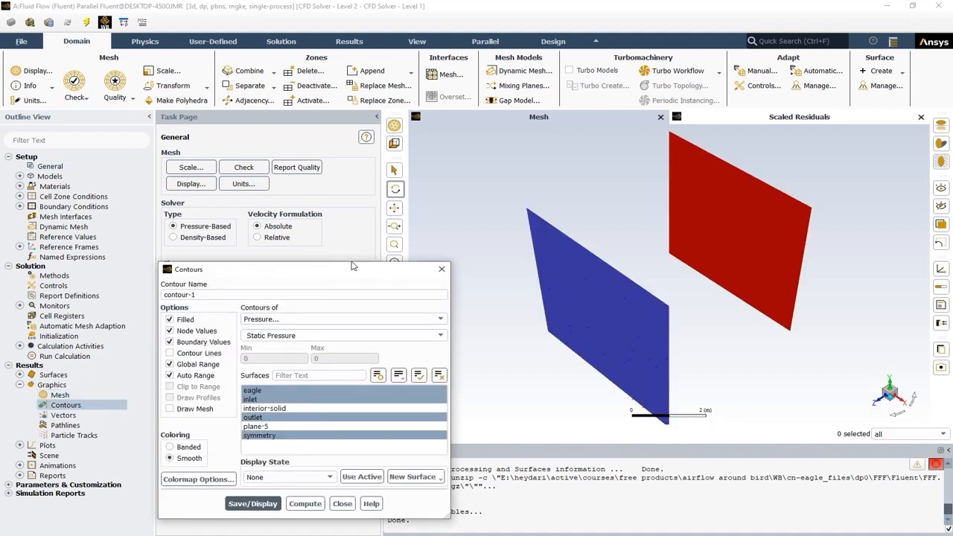
{"action": "left_click_drag", "start_coordinate": [304, 277], "coordinate": [225, 223]}
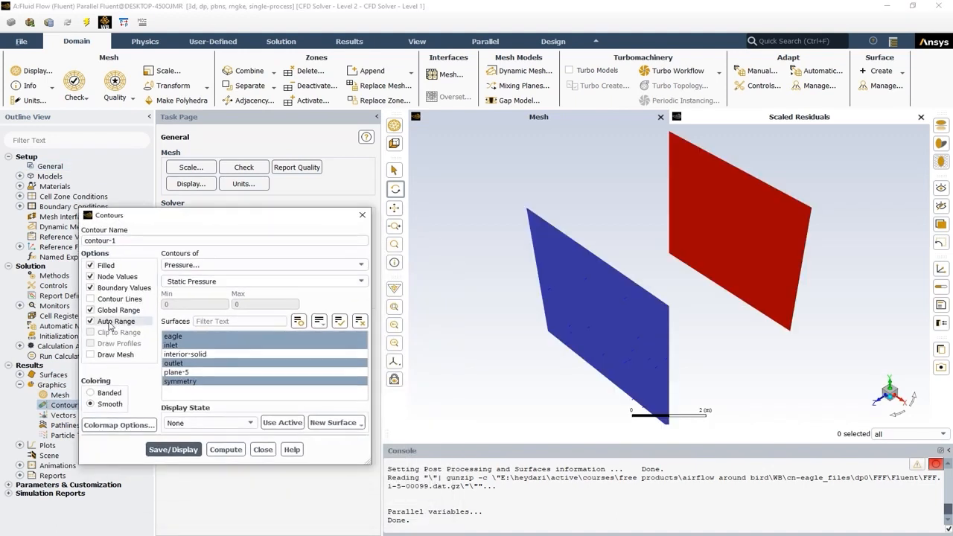
{"action": "left_click", "coordinate": [216, 266]}
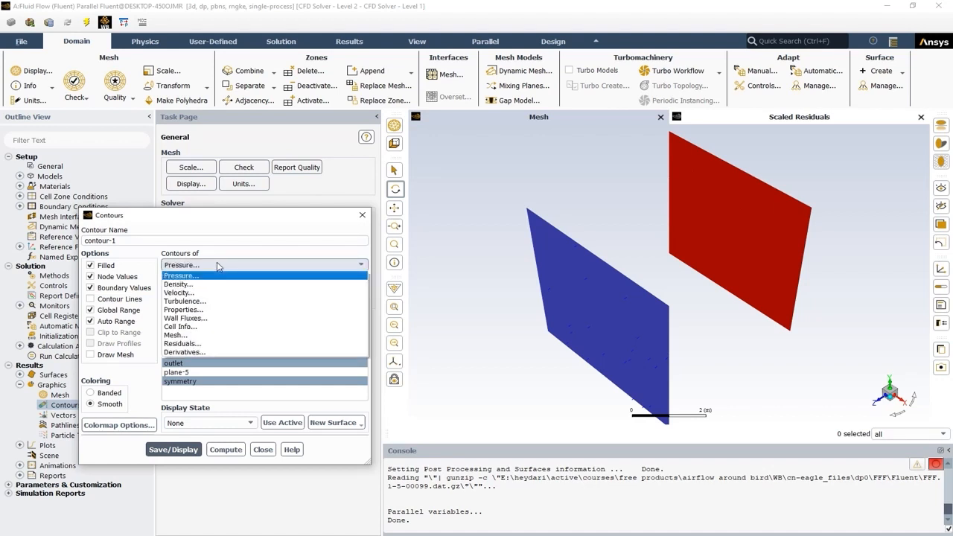
{"action": "left_click", "coordinate": [192, 296]}
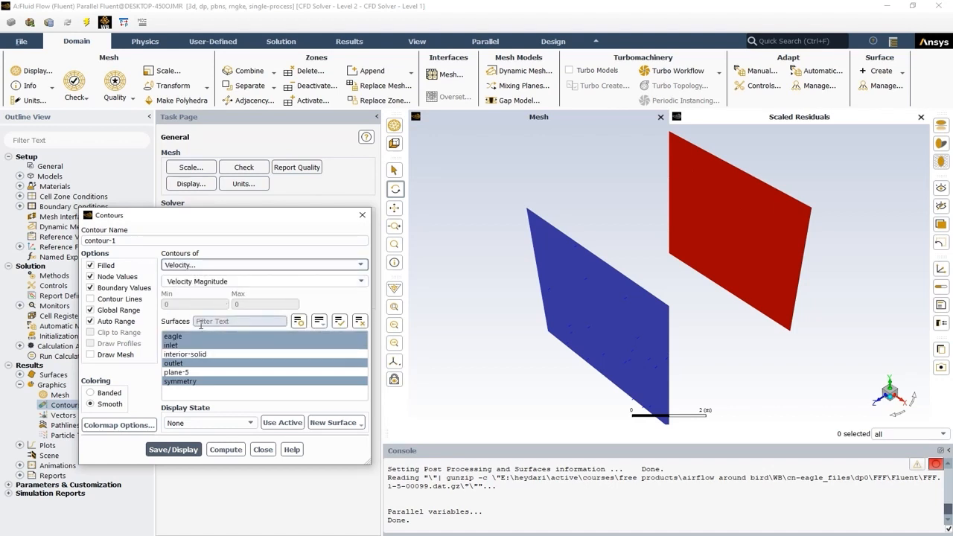
{"action": "left_click", "coordinate": [363, 324]}
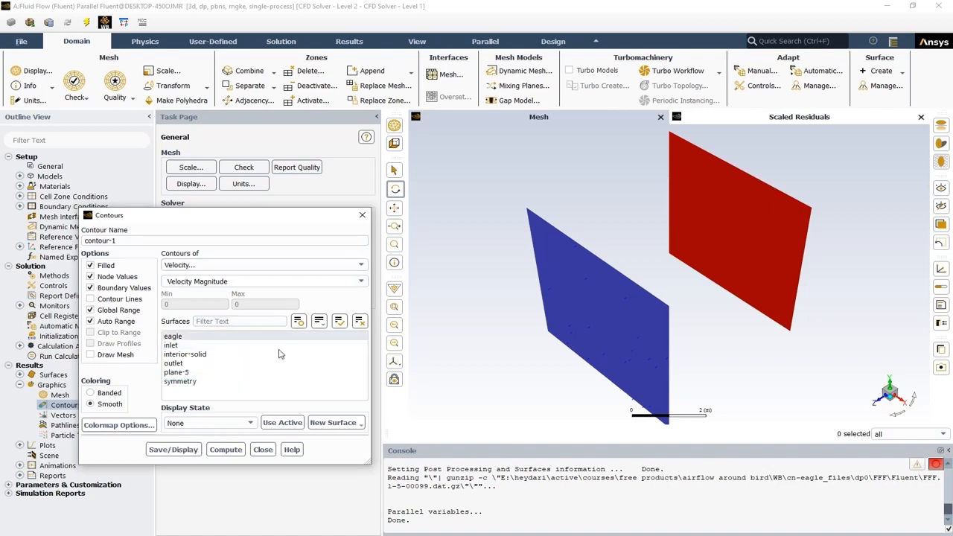
{"action": "left_click", "coordinate": [211, 374]}
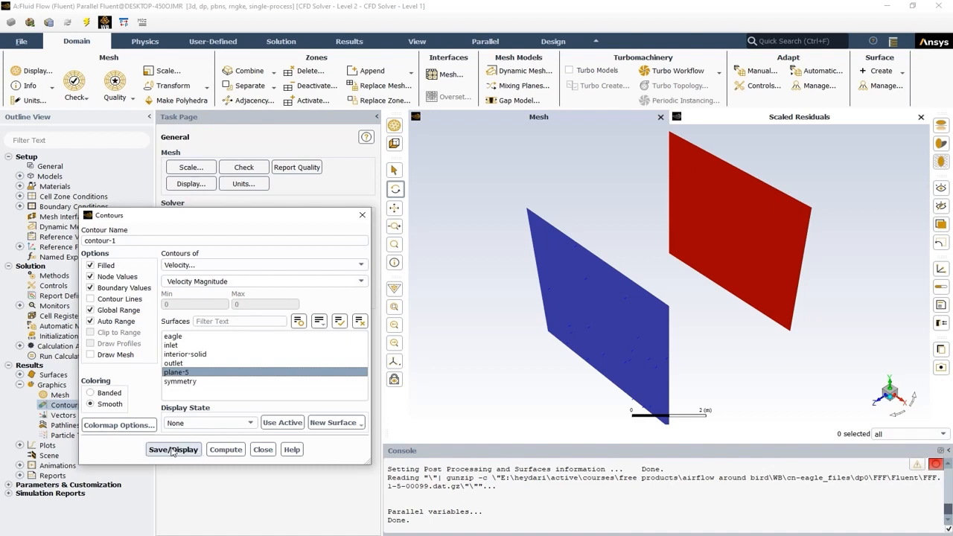
Step: Turn off Global Range for the velocity contour and save and display it on plane-5
{"action": "left_click", "coordinate": [116, 311]}
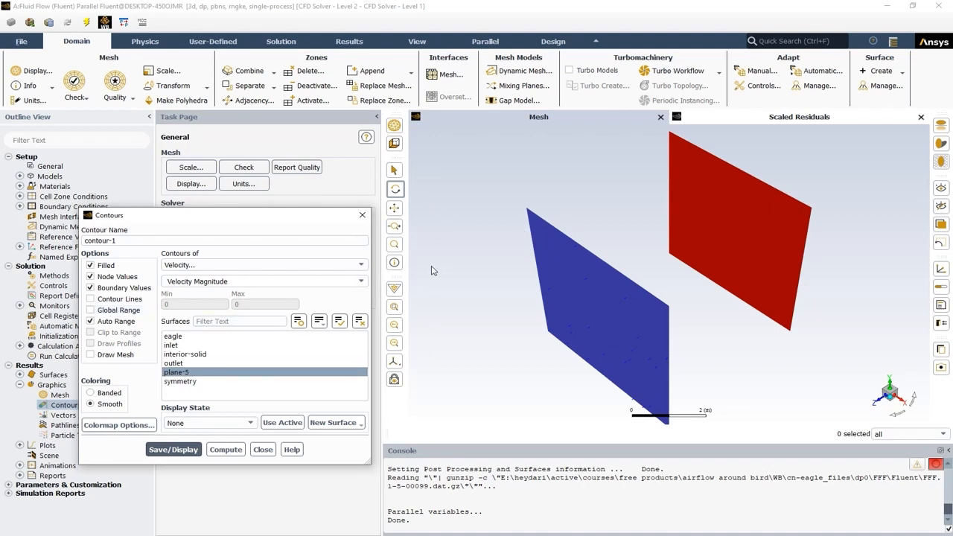
{"action": "left_click", "coordinate": [213, 371]}
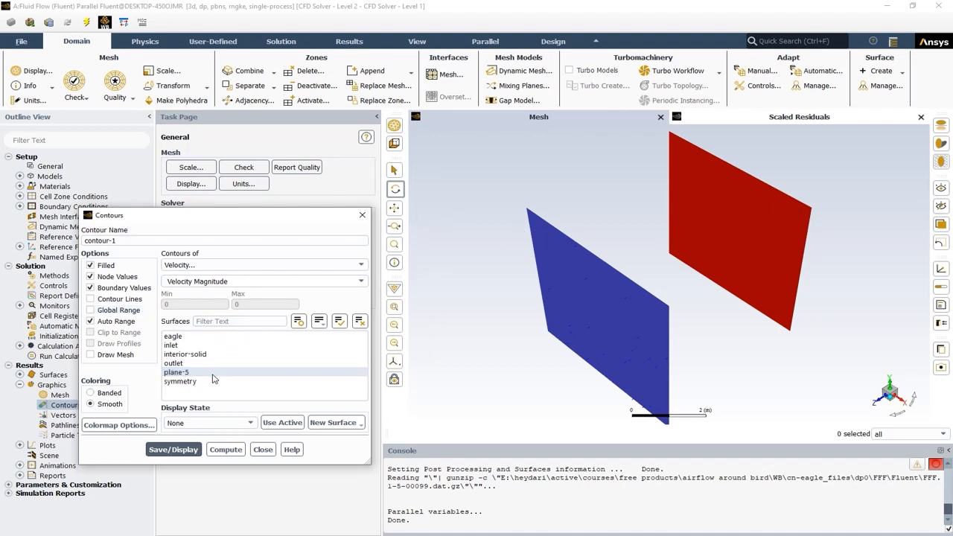
{"action": "left_click", "coordinate": [212, 373]}
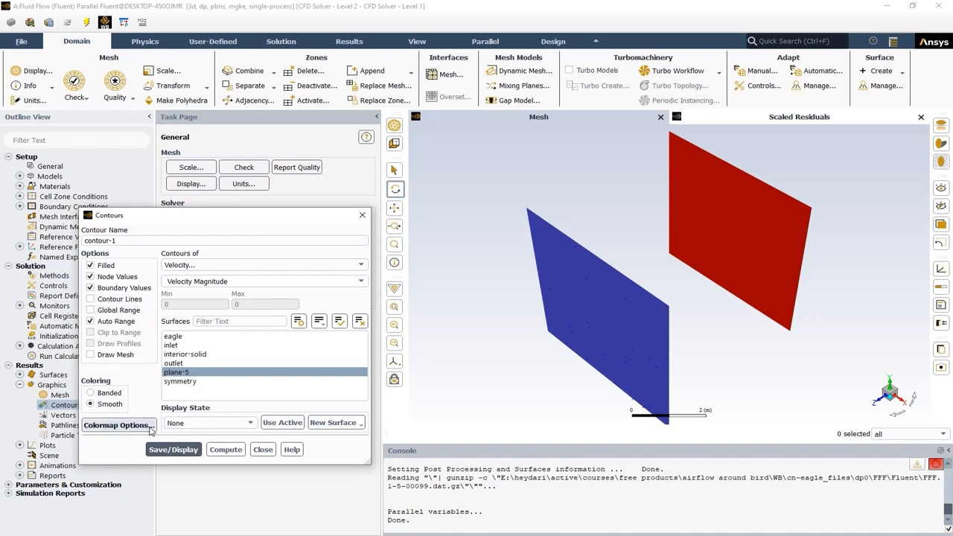
{"action": "left_click", "coordinate": [172, 452]}
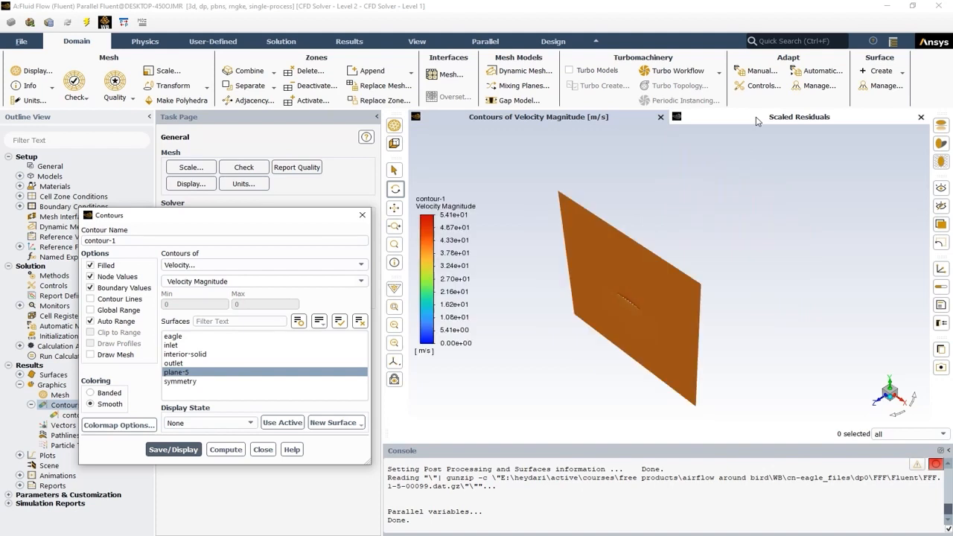
{"action": "left_click", "coordinate": [879, 400]}
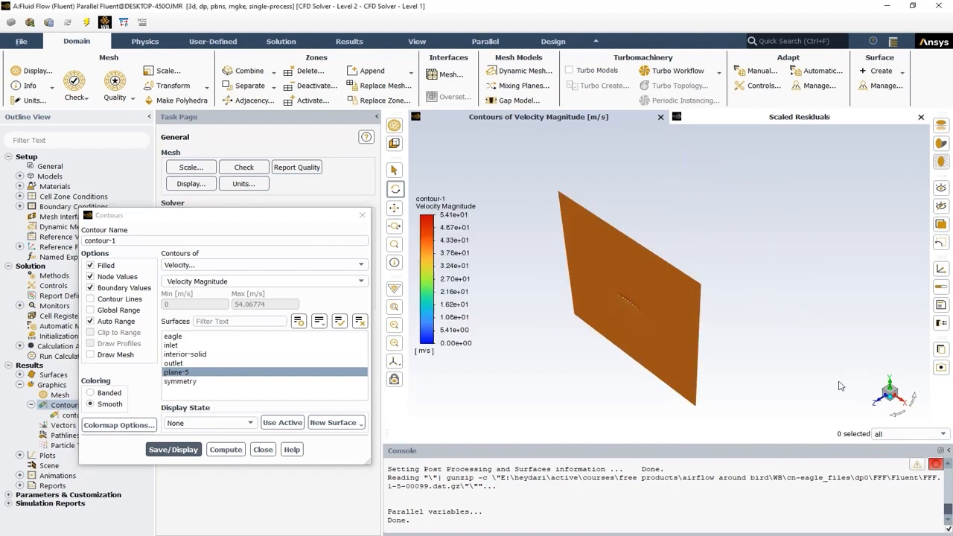
Step: Examine the velocity magnitude contour on plane-5 face-on, above and below the eagle's wings and around the wing tips
{"action": "left_click", "coordinate": [882, 399]}
{"action": "scroll", "coordinate": [635, 277], "scroll_direction": "up", "scroll_amount": 5}
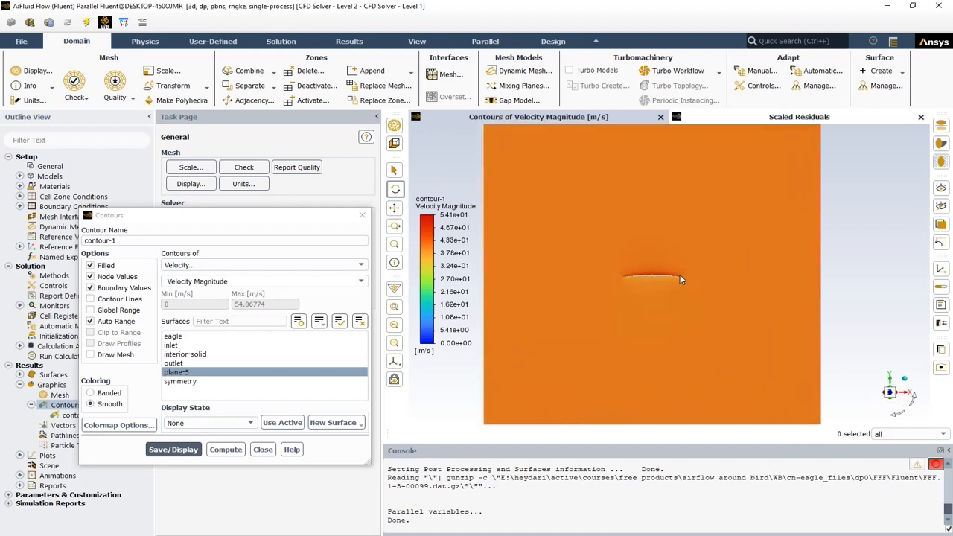
{"action": "scroll", "coordinate": [638, 277], "scroll_direction": "up", "scroll_amount": 5}
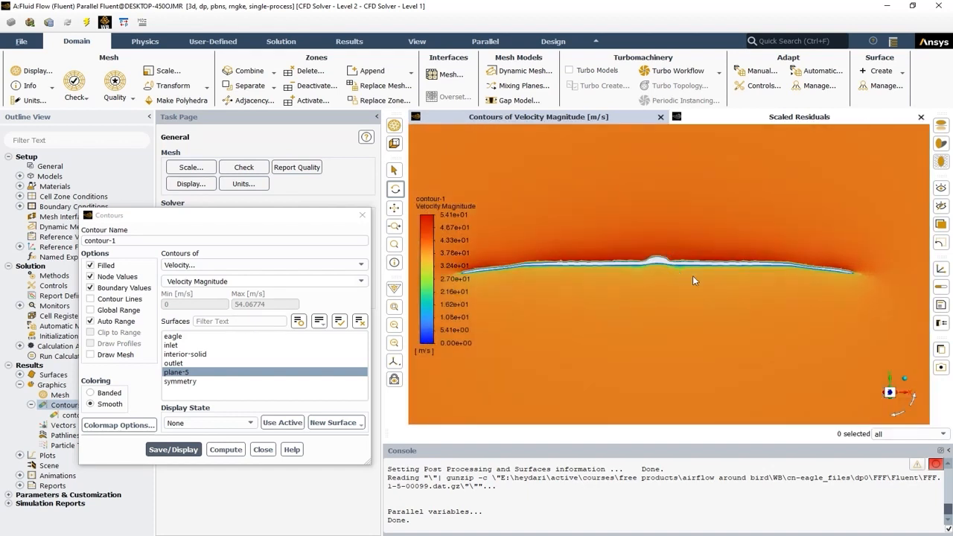
{"action": "scroll", "coordinate": [765, 276], "scroll_direction": "down", "scroll_amount": 2}
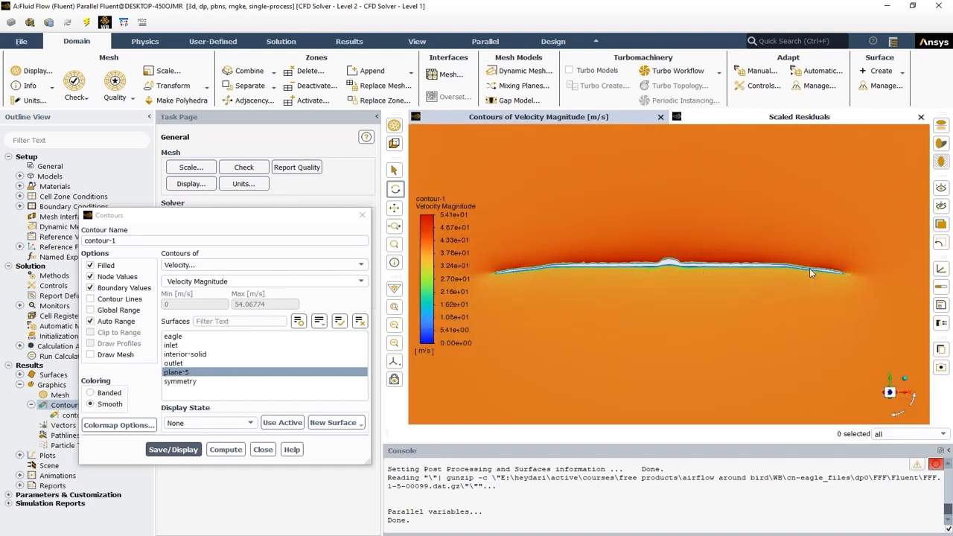
{"action": "scroll", "coordinate": [668, 342], "scroll_direction": "down", "scroll_amount": 2}
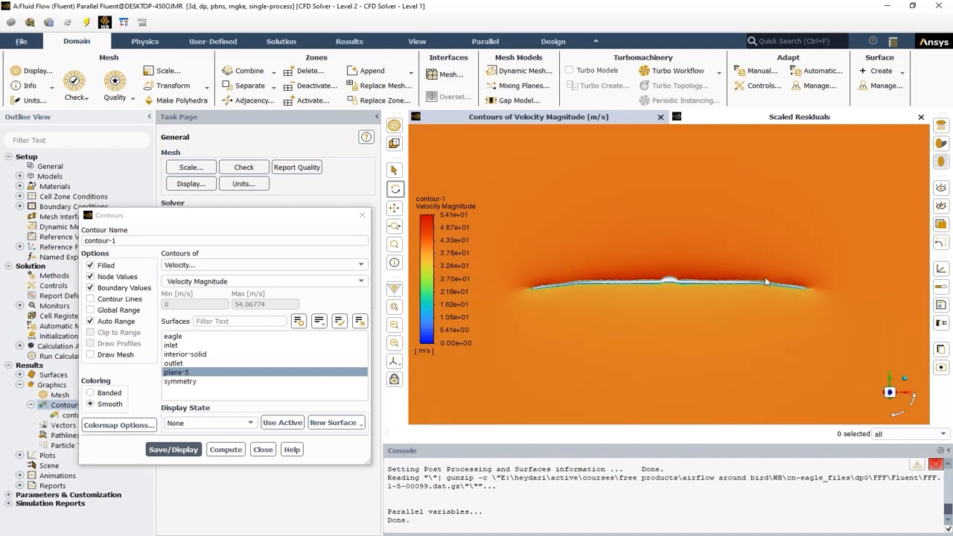
{"action": "scroll", "coordinate": [774, 276], "scroll_direction": "up", "scroll_amount": 5}
{"action": "scroll", "coordinate": [688, 284], "scroll_direction": "up", "scroll_amount": 2}
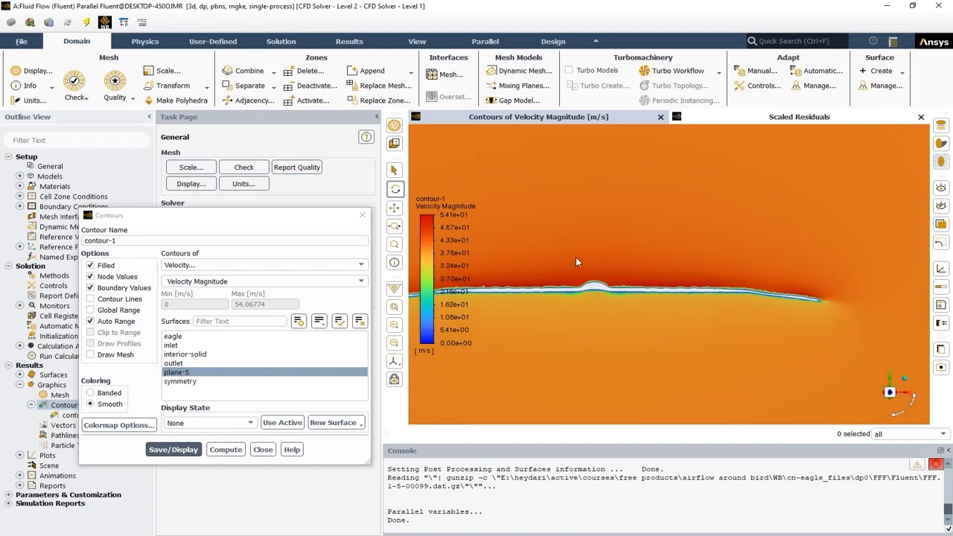
{"action": "scroll", "coordinate": [605, 297], "scroll_direction": "down", "scroll_amount": 3}
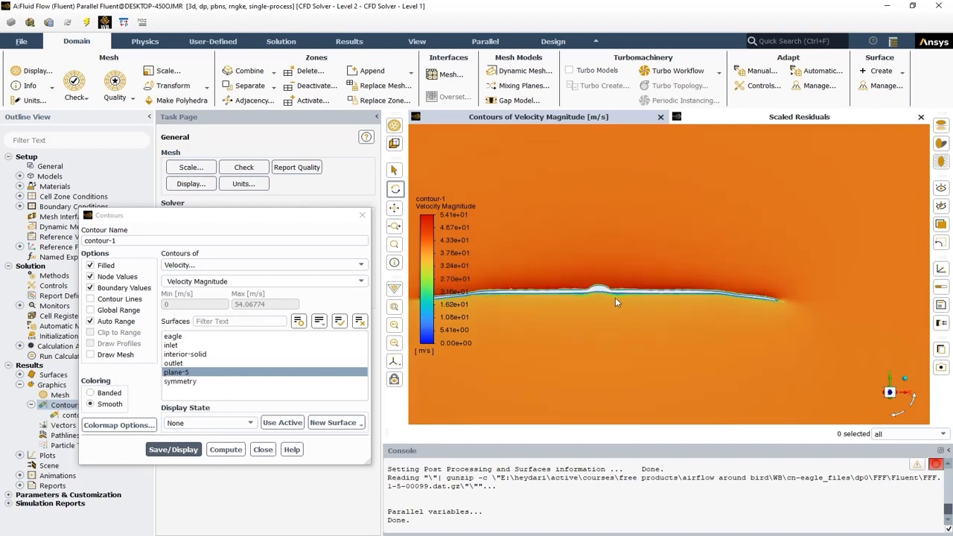
{"action": "scroll", "coordinate": [544, 284], "scroll_direction": "up", "scroll_amount": 1}
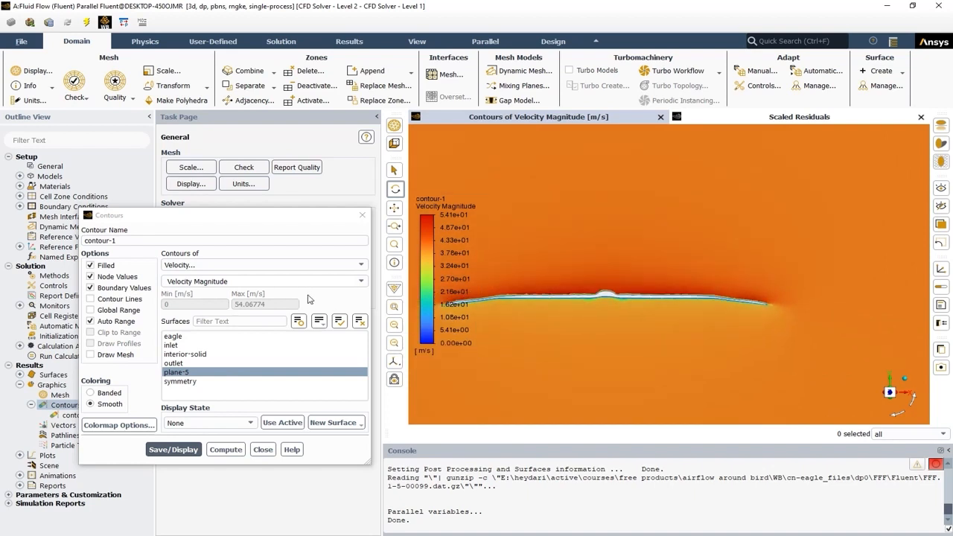
Step: Change contour-1 to Static Pressure on plane-5, save and display it, and inspect the pressure around the wings
{"action": "left_click", "coordinate": [330, 265]}
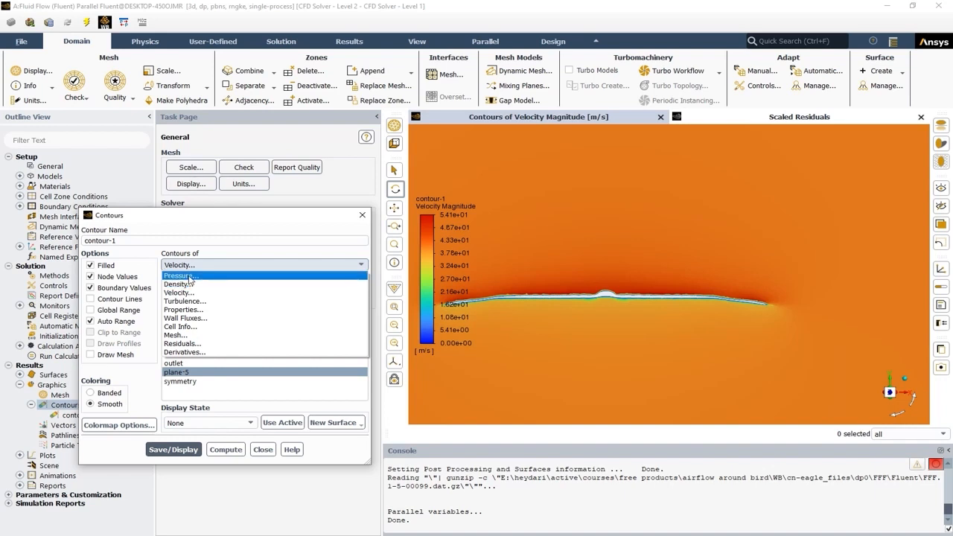
{"action": "left_click", "coordinate": [189, 276]}
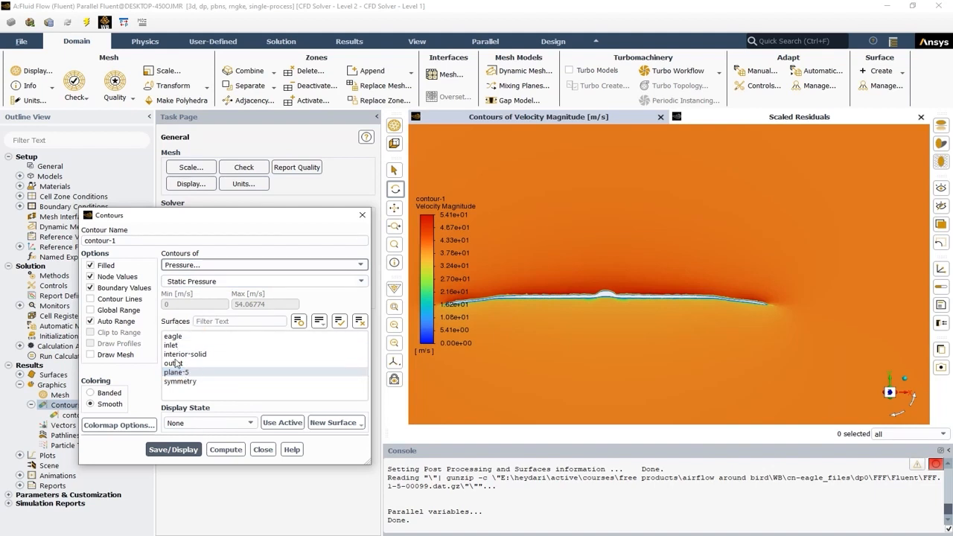
{"action": "left_click", "coordinate": [173, 449]}
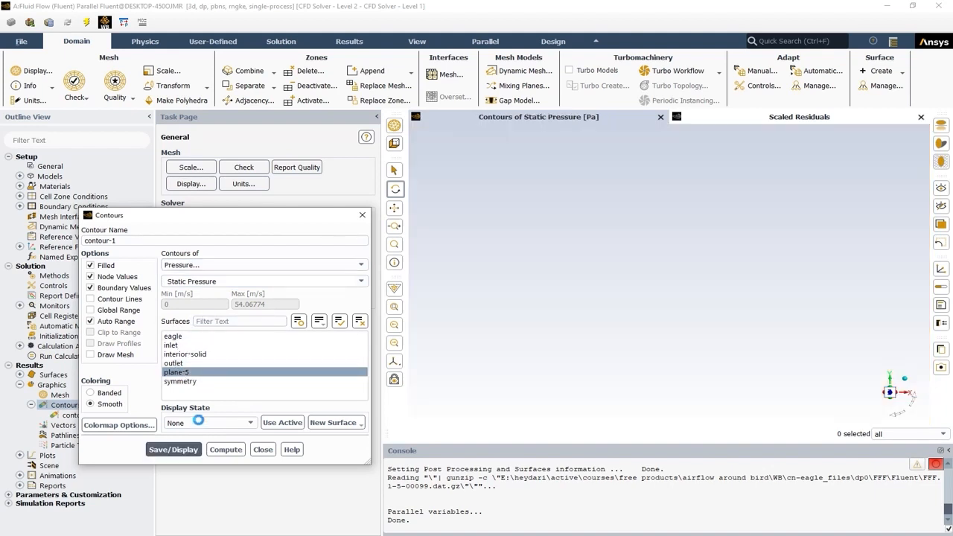
{"action": "left_click_drag", "start_coordinate": [775, 309], "coordinate": [549, 291]}
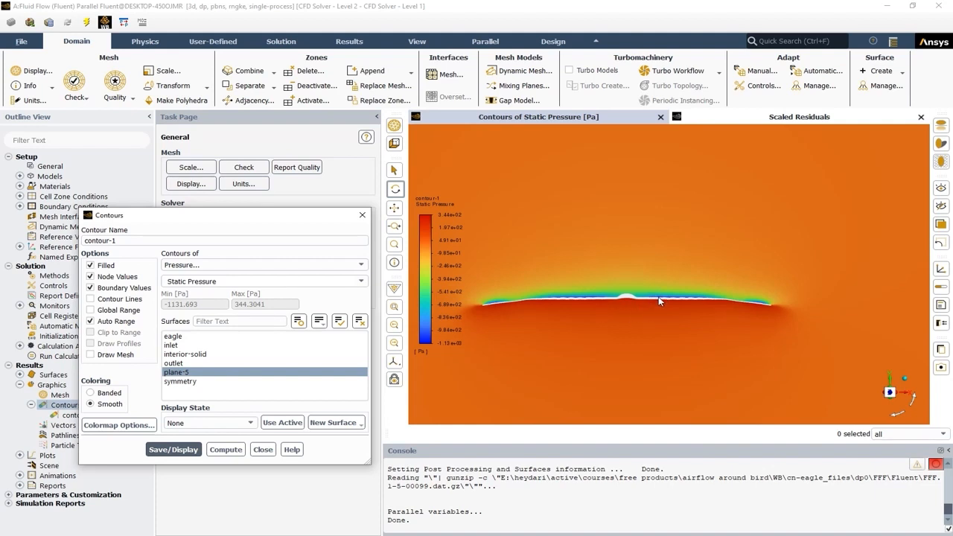
{"action": "scroll", "coordinate": [659, 294], "scroll_direction": "up", "scroll_amount": 2}
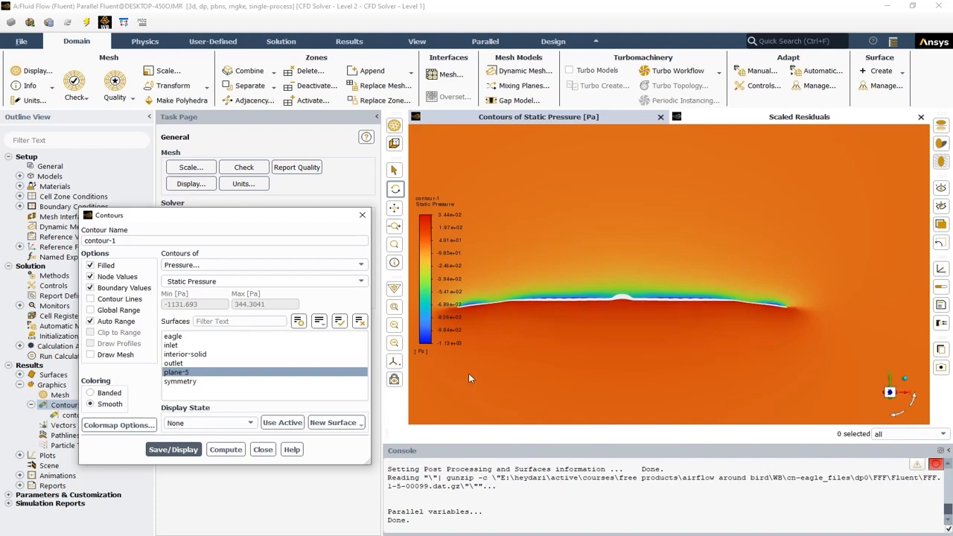
{"action": "scroll", "coordinate": [633, 302], "scroll_direction": "down", "scroll_amount": 3}
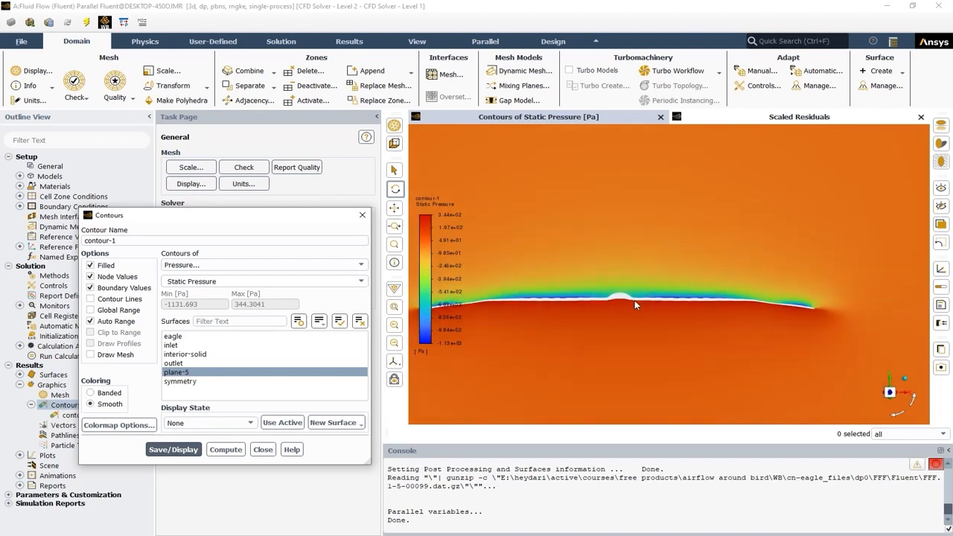
{"action": "scroll", "coordinate": [623, 314], "scroll_direction": "down", "scroll_amount": 2}
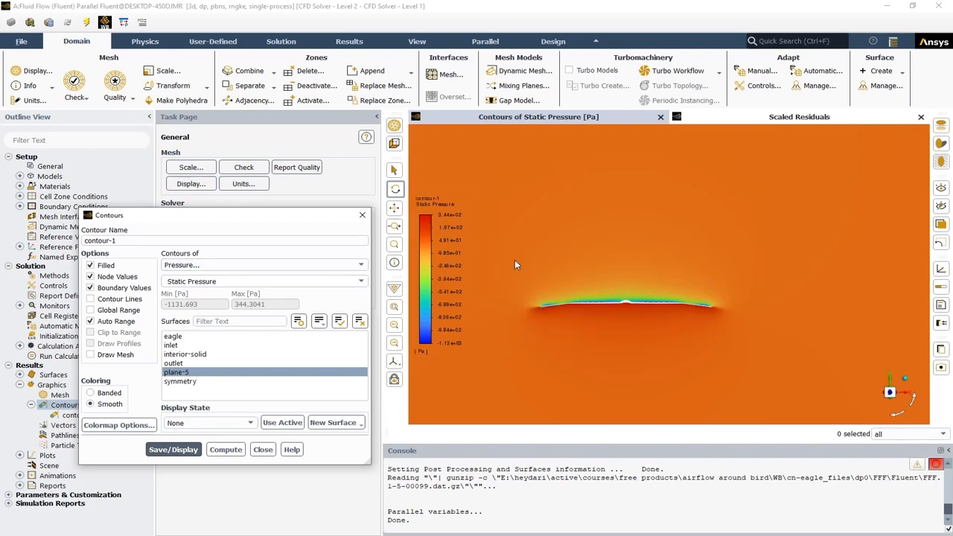
{"action": "left_click", "coordinate": [262, 449]}
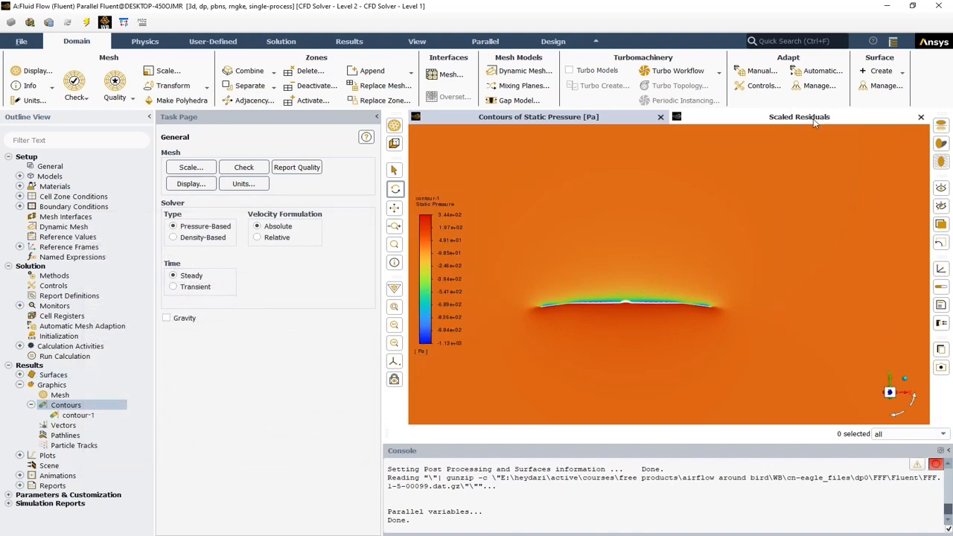
Step: Create a new plane surface with the YZ Plane method at X = 0 m, cutting lengthwise through the eagle
{"action": "left_click", "coordinate": [908, 381]}
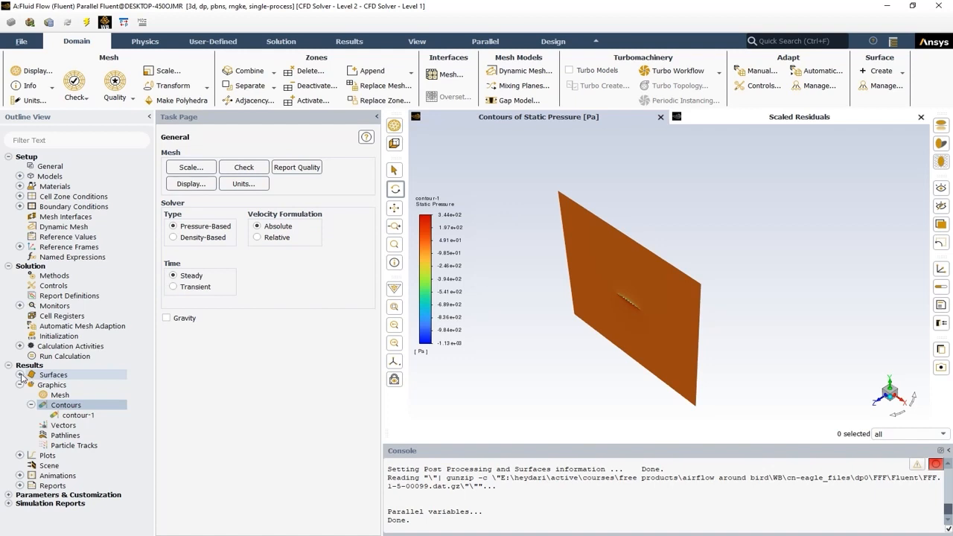
{"action": "right_click", "coordinate": [45, 375]}
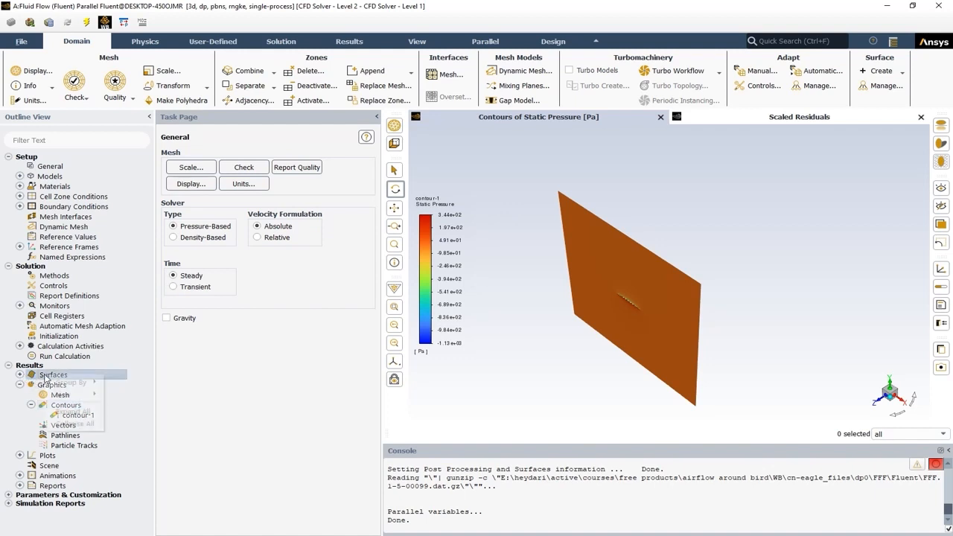
{"action": "mouse_move", "coordinate": [84, 399]}
{"action": "left_click", "coordinate": [135, 439]}
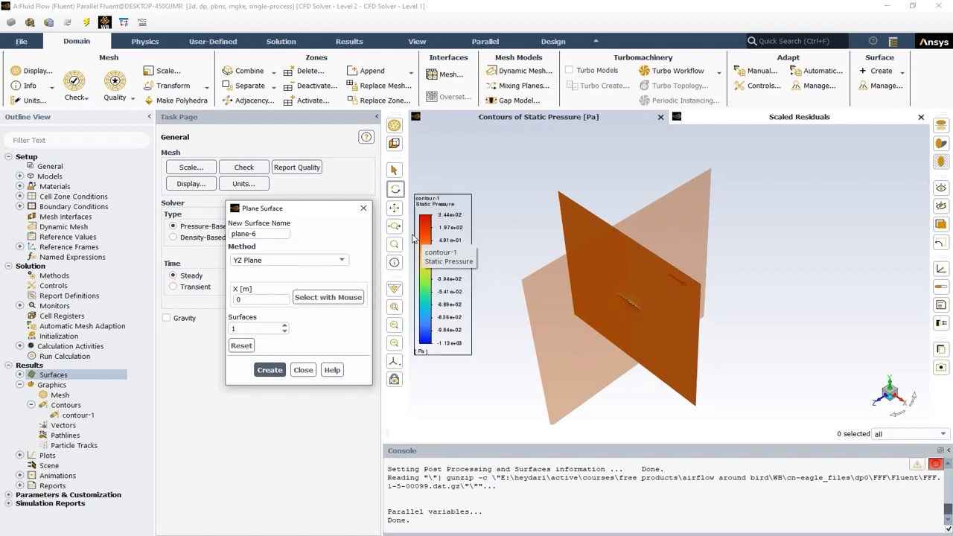
{"action": "left_click_drag", "start_coordinate": [644, 411], "coordinate": [804, 355]}
{"action": "left_click_drag", "start_coordinate": [818, 306], "coordinate": [645, 279]}
{"action": "scroll", "coordinate": [645, 276], "scroll_direction": "up", "scroll_amount": 10}
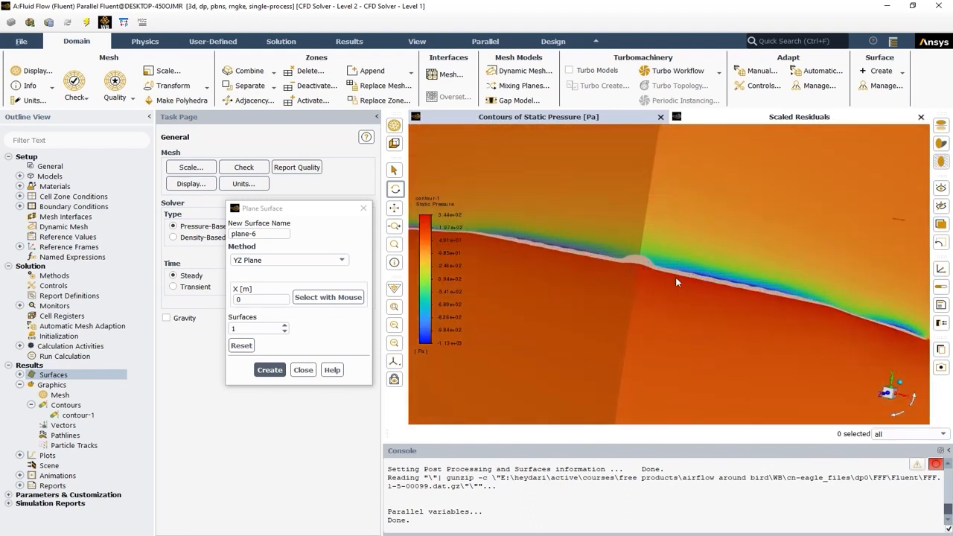
{"action": "scroll", "coordinate": [673, 290], "scroll_direction": "down", "scroll_amount": 10}
{"action": "left_click_drag", "start_coordinate": [875, 328], "coordinate": [744, 350]}
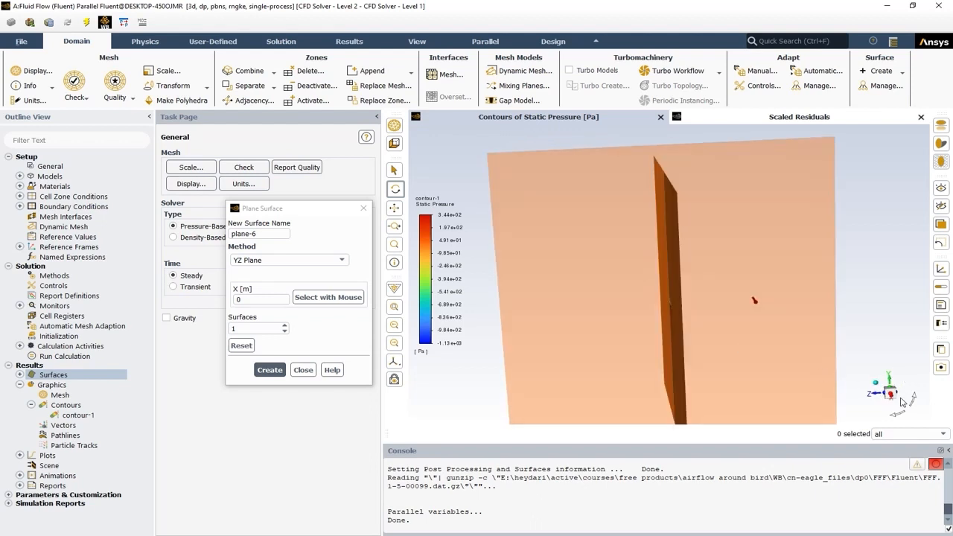
{"action": "left_click_drag", "start_coordinate": [552, 135], "coordinate": [587, 145]}
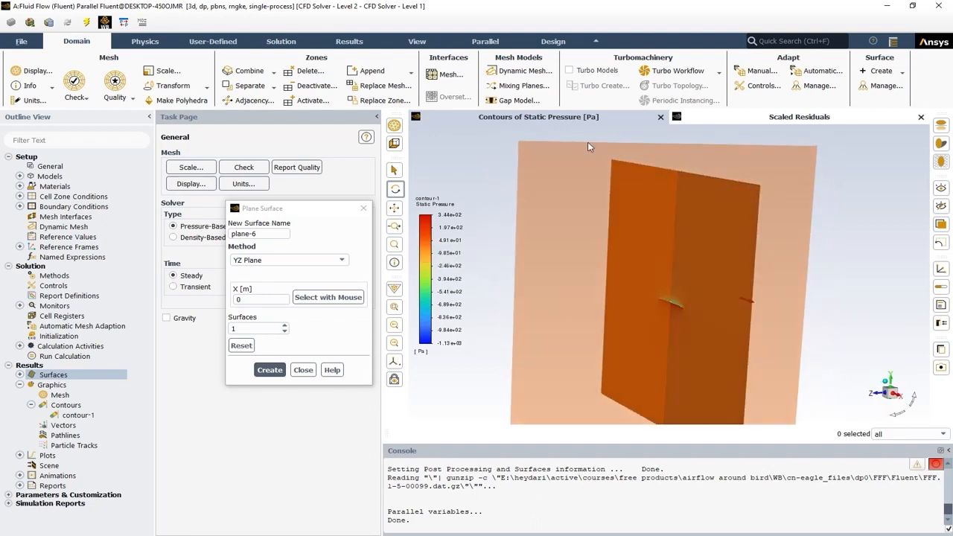
{"action": "left_click", "coordinate": [268, 370]}
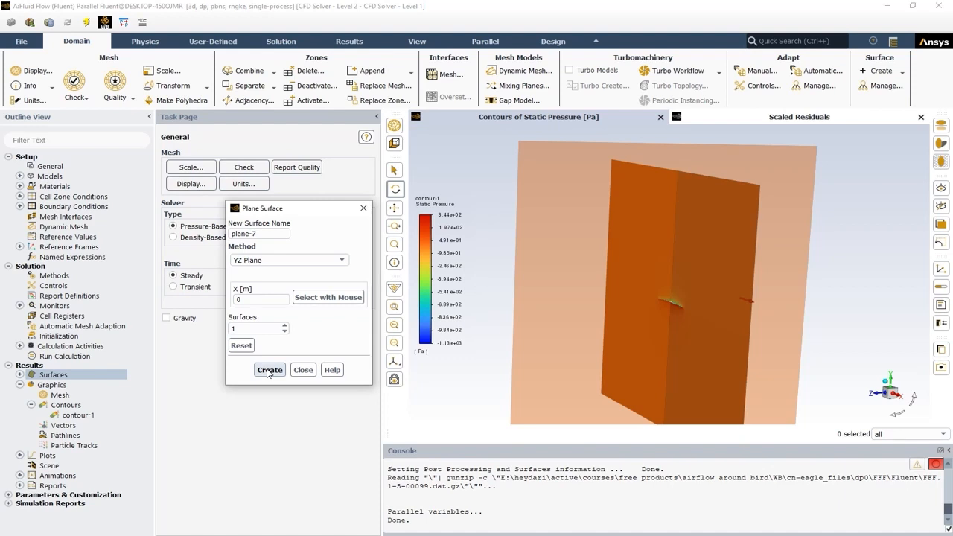
{"action": "left_click", "coordinate": [303, 370]}
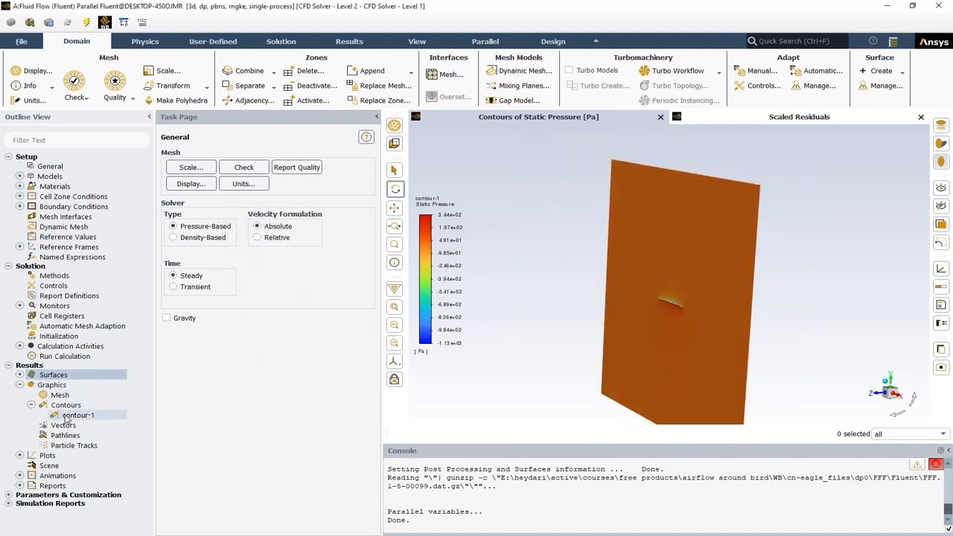
Step: Edit contour-1 so plane-6 is its only surface, then save and display the static pressure on it
{"action": "double_click", "coordinate": [67, 417]}
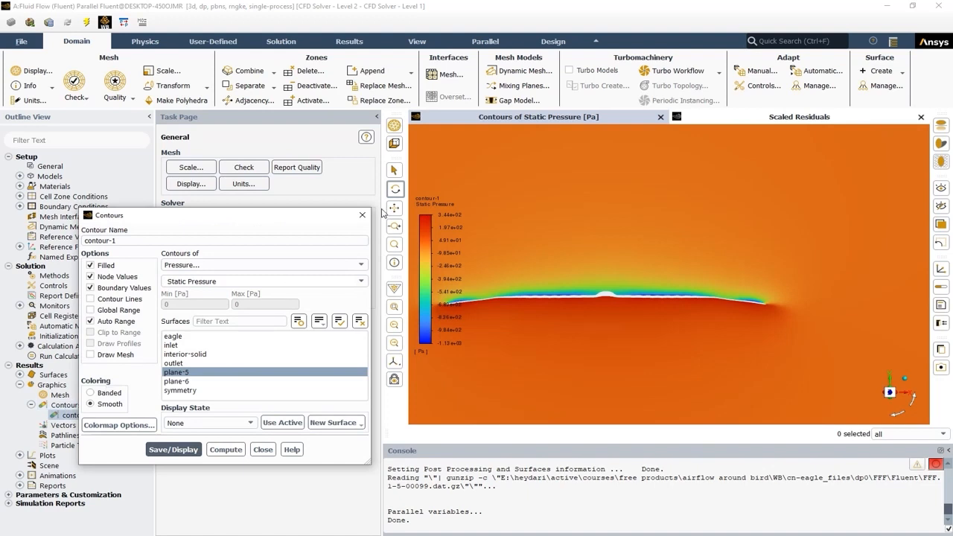
{"action": "left_click_drag", "start_coordinate": [272, 214], "coordinate": [210, 187]}
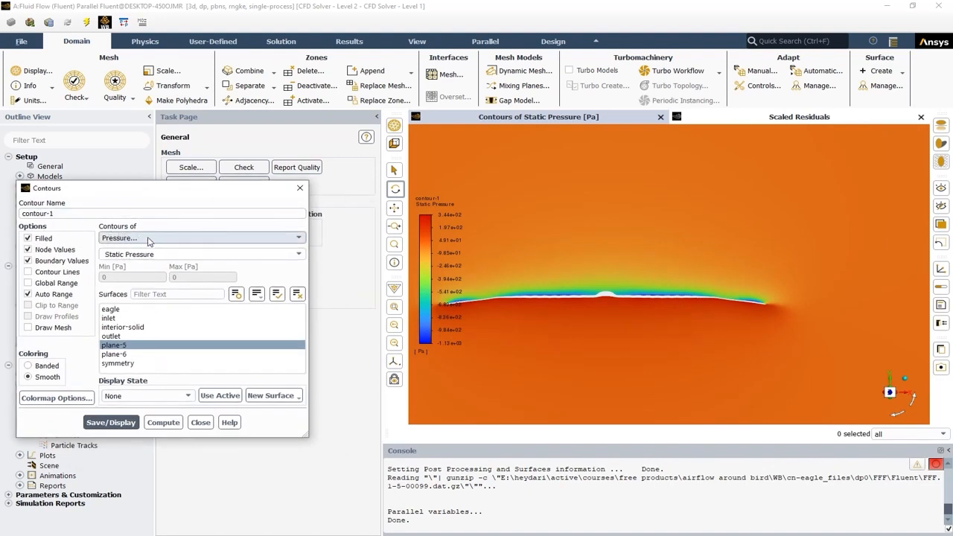
{"action": "left_click", "coordinate": [297, 294]}
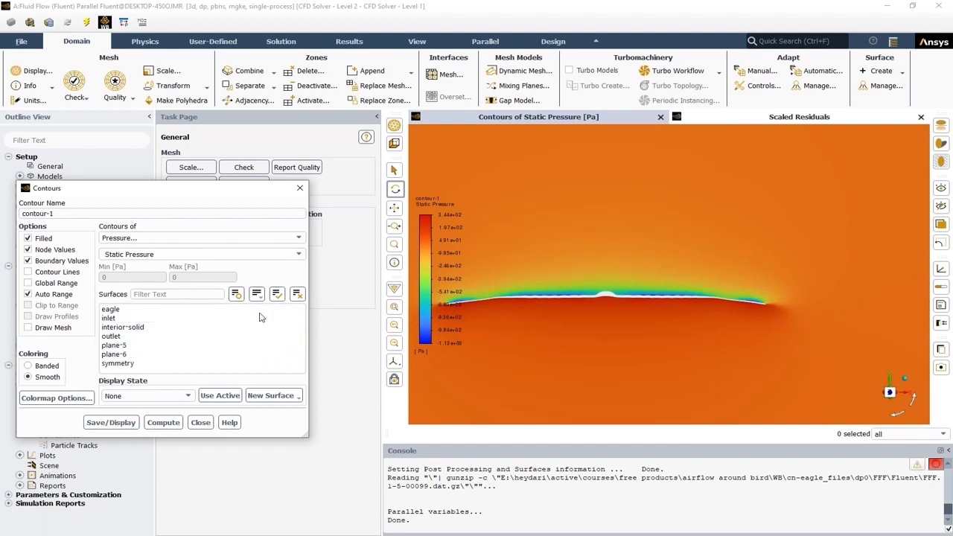
{"action": "left_click", "coordinate": [129, 355]}
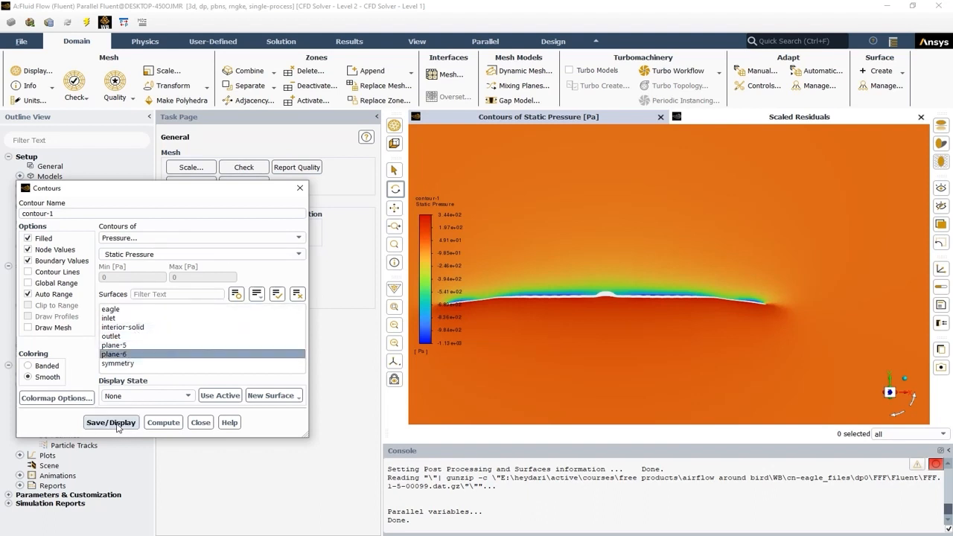
{"action": "left_click", "coordinate": [117, 425]}
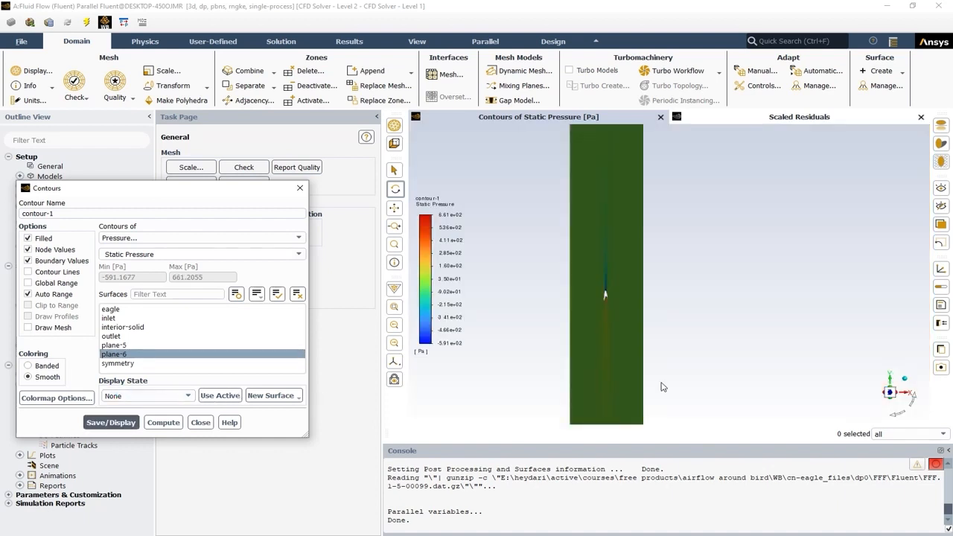
Step: Examine the static pressure on plane-6 from the side, around the eagle's body section and especially its leading edge
{"action": "left_click", "coordinate": [908, 395]}
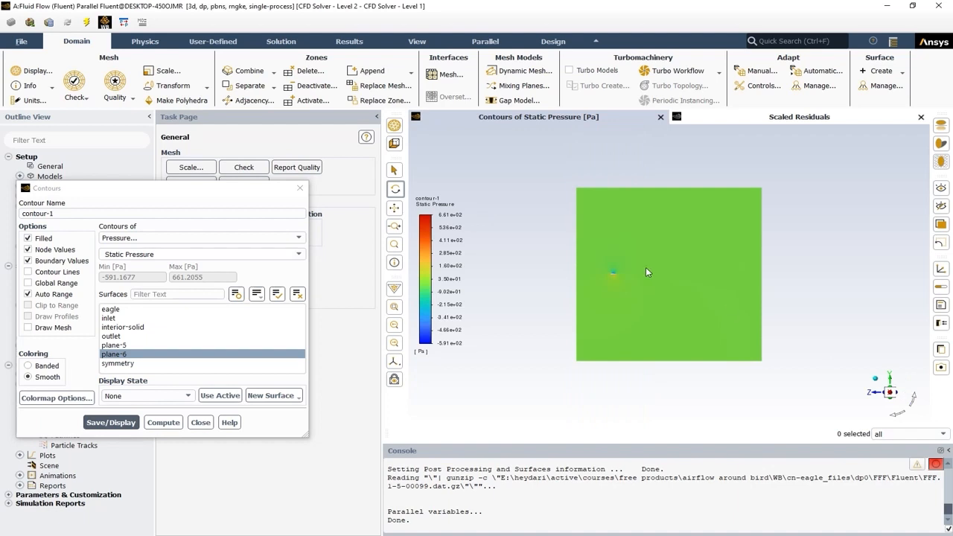
{"action": "scroll", "coordinate": [617, 276], "scroll_direction": "up", "scroll_amount": 5}
{"action": "scroll", "coordinate": [577, 287], "scroll_direction": "up", "scroll_amount": 3}
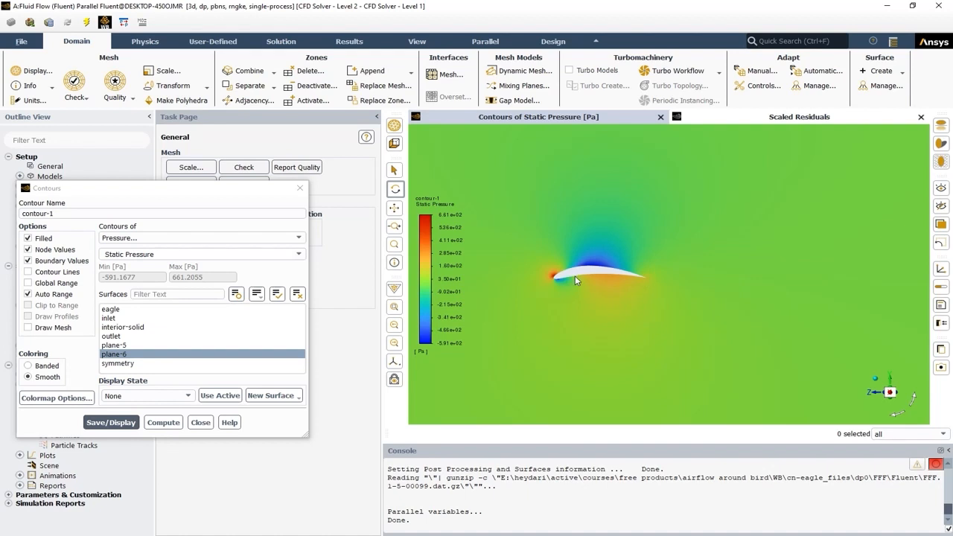
{"action": "scroll", "coordinate": [583, 274], "scroll_direction": "up", "scroll_amount": 3}
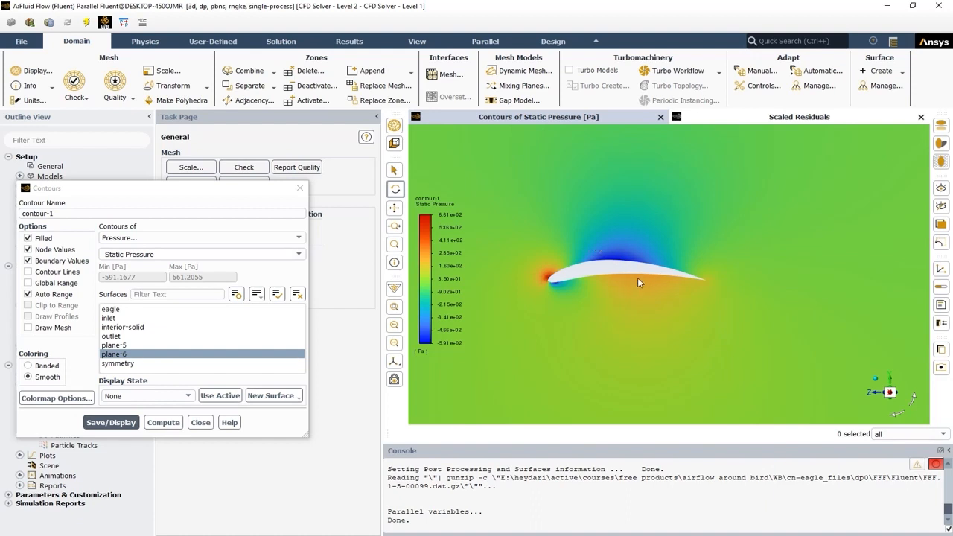
{"action": "scroll", "coordinate": [542, 276], "scroll_direction": "up", "scroll_amount": 5}
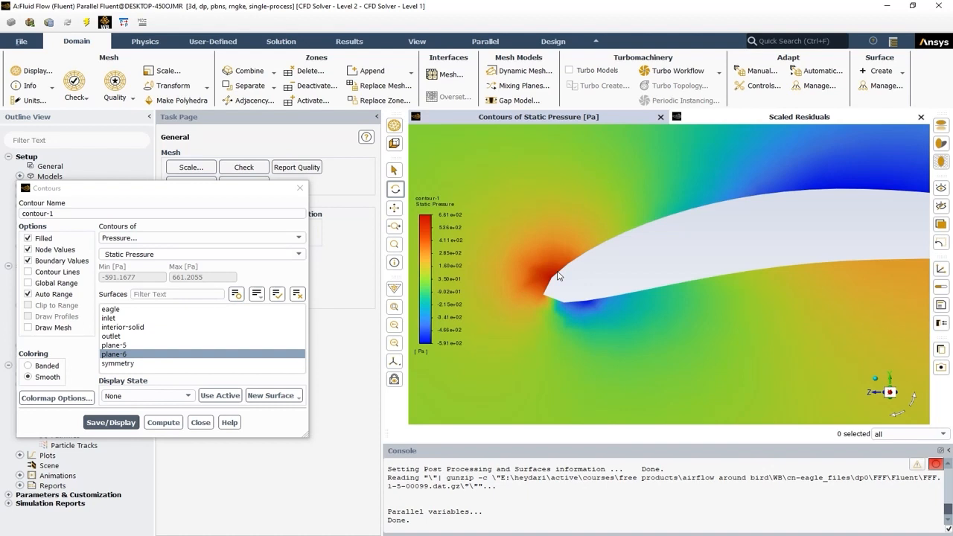
{"action": "scroll", "coordinate": [559, 310], "scroll_direction": "down", "scroll_amount": 4}
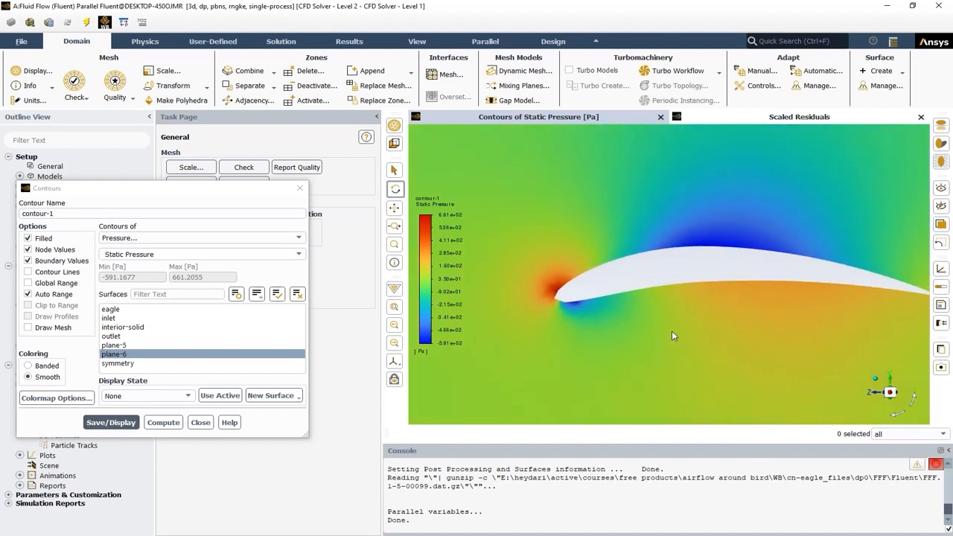
{"action": "scroll", "coordinate": [561, 296], "scroll_direction": "up", "scroll_amount": 2}
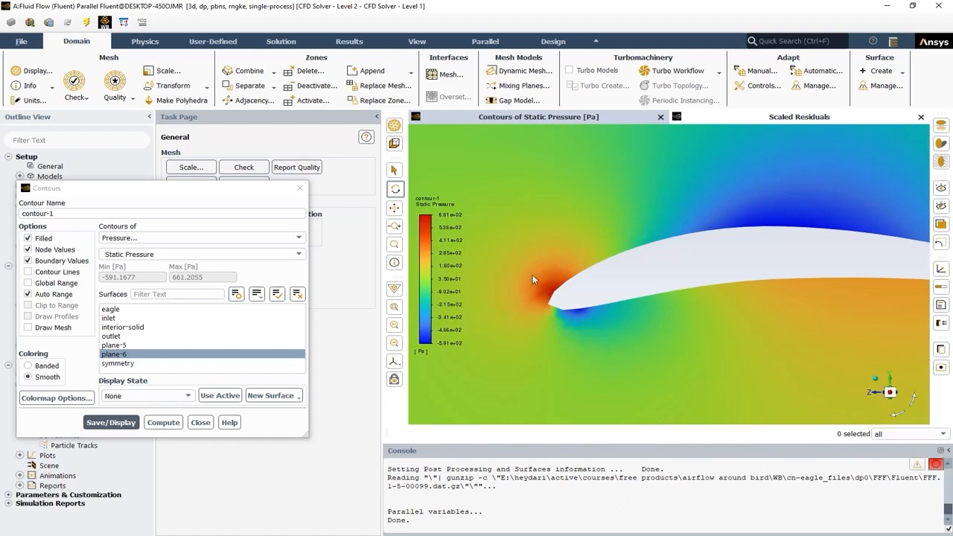
{"action": "left_click_drag", "start_coordinate": [542, 275], "coordinate": [543, 293]}
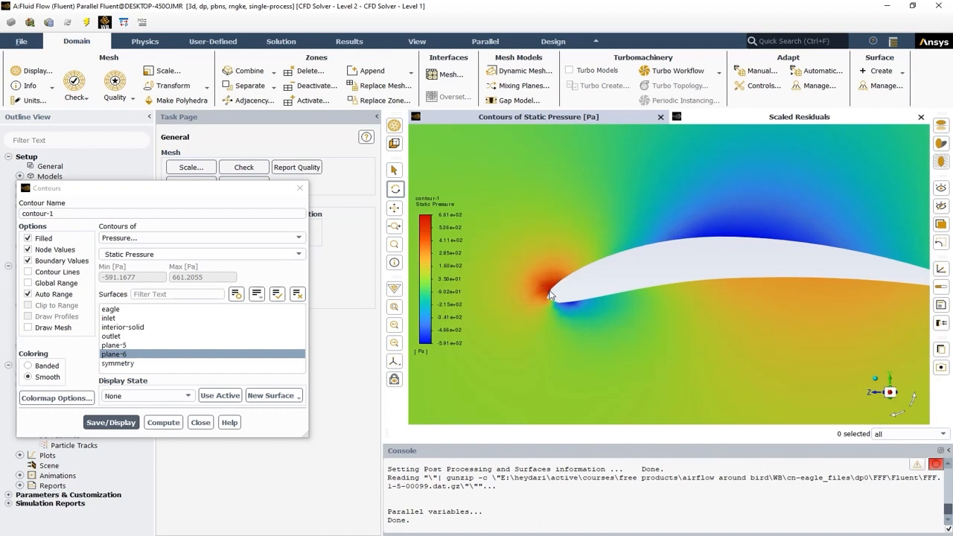
Step: Change contour-1 to Velocity Magnitude on plane-6, then save and display it
{"action": "scroll", "coordinate": [638, 298], "scroll_direction": "down", "scroll_amount": 5}
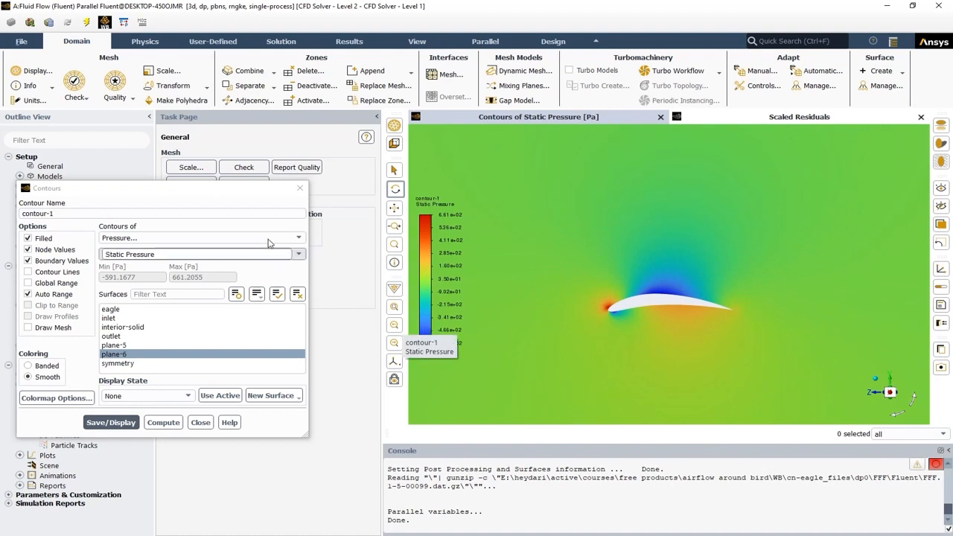
{"action": "left_click", "coordinate": [160, 237]}
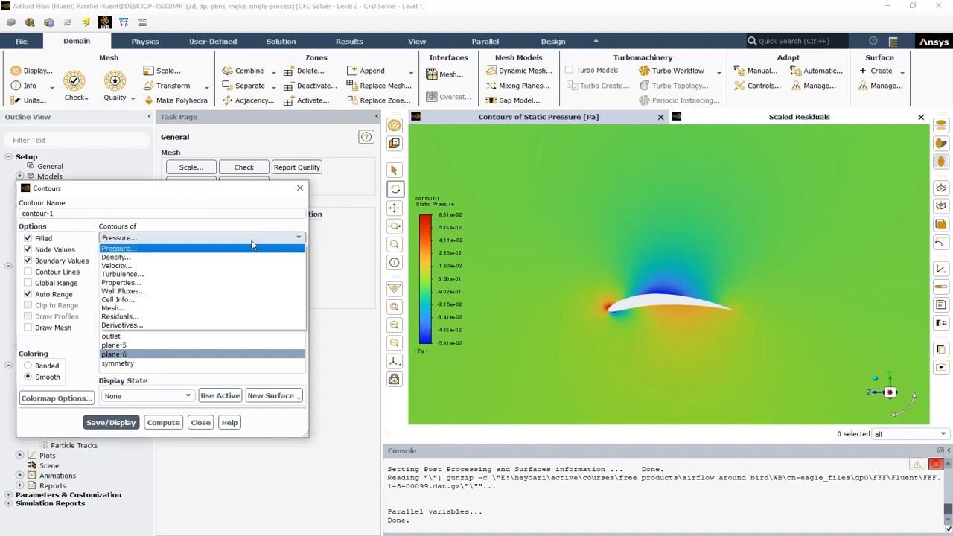
{"action": "left_click", "coordinate": [156, 266]}
{"action": "left_click", "coordinate": [117, 422]}
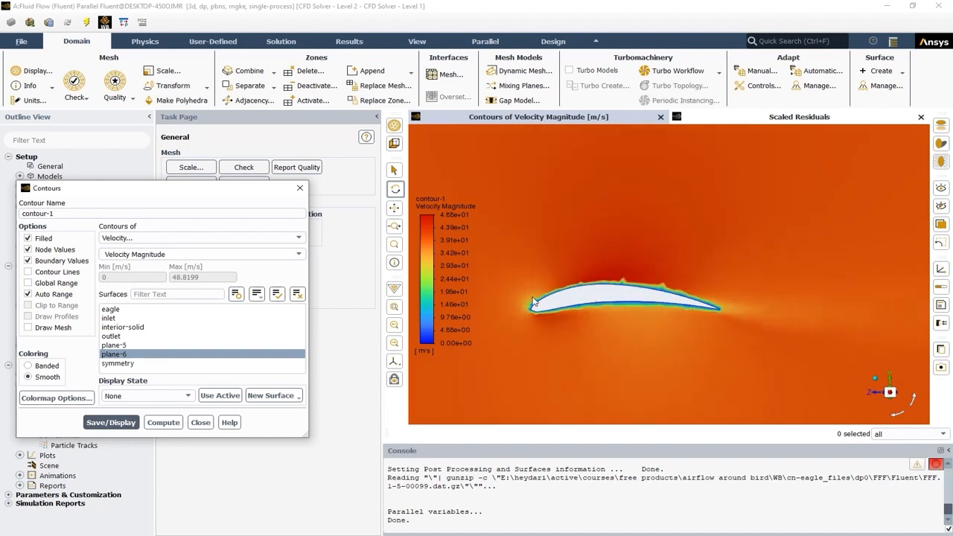
Step: Examine the velocity magnitude on plane-6 along the eagle's body section, near its surface and in the wake behind the trailing edge
{"action": "scroll", "coordinate": [548, 304], "scroll_direction": "up", "scroll_amount": 2}
{"action": "scroll", "coordinate": [548, 303], "scroll_direction": "up", "scroll_amount": 1}
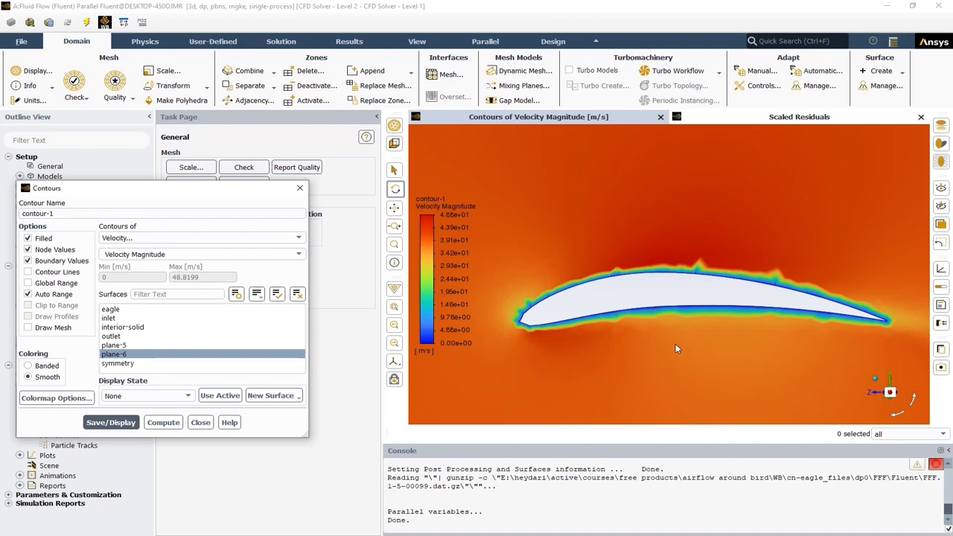
{"action": "scroll", "coordinate": [584, 317], "scroll_direction": "up", "scroll_amount": 2}
{"action": "scroll", "coordinate": [553, 350], "scroll_direction": "down", "scroll_amount": 5}
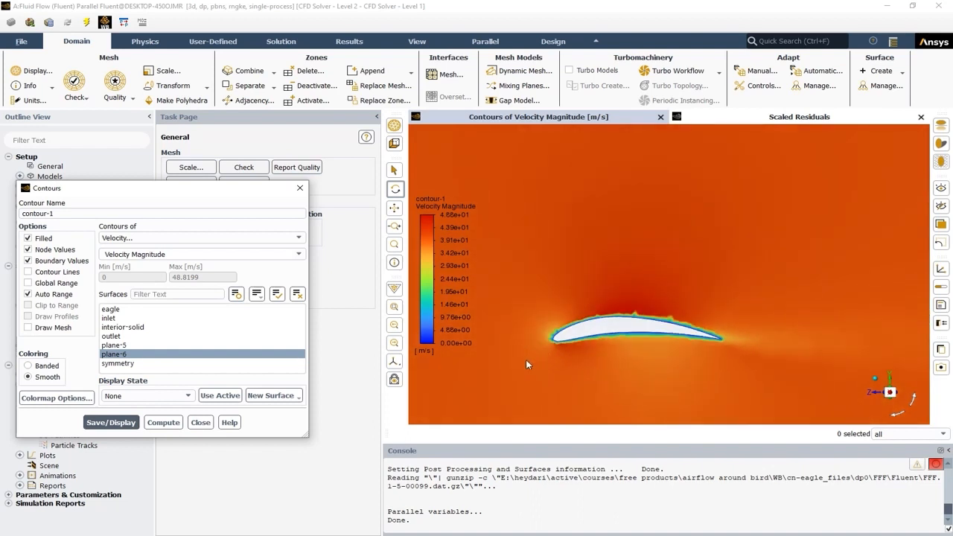
{"action": "scroll", "coordinate": [752, 353], "scroll_direction": "up", "scroll_amount": 4}
{"action": "scroll", "coordinate": [686, 319], "scroll_direction": "down", "scroll_amount": 3}
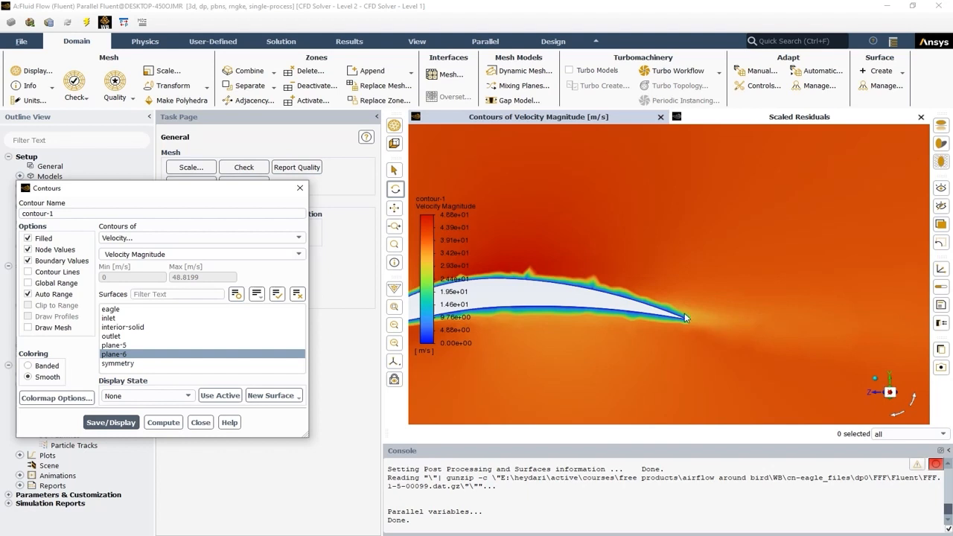
{"action": "scroll", "coordinate": [718, 318], "scroll_direction": "up", "scroll_amount": 2}
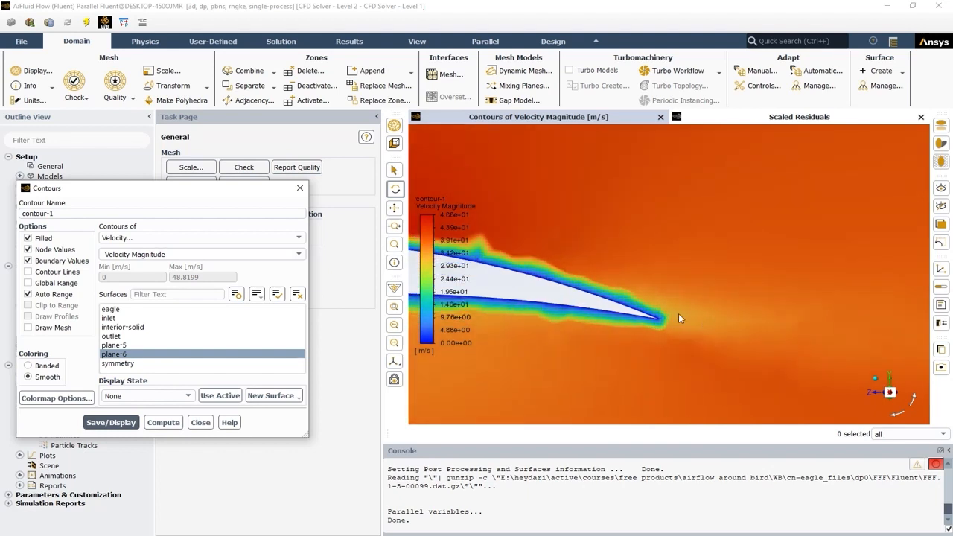
{"action": "scroll", "coordinate": [652, 334], "scroll_direction": "up", "scroll_amount": 2}
{"action": "scroll", "coordinate": [651, 331], "scroll_direction": "down", "scroll_amount": 2}
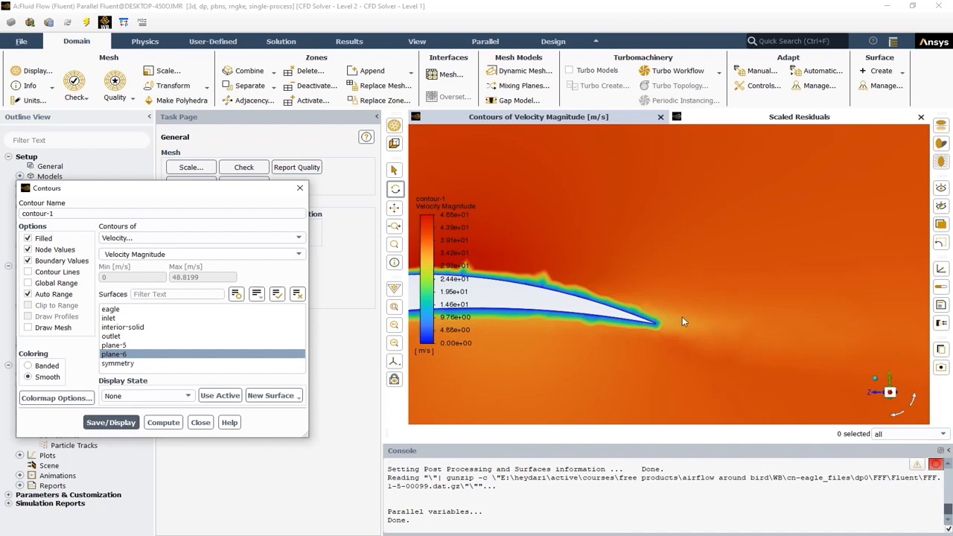
{"action": "scroll", "coordinate": [668, 333], "scroll_direction": "down", "scroll_amount": 3}
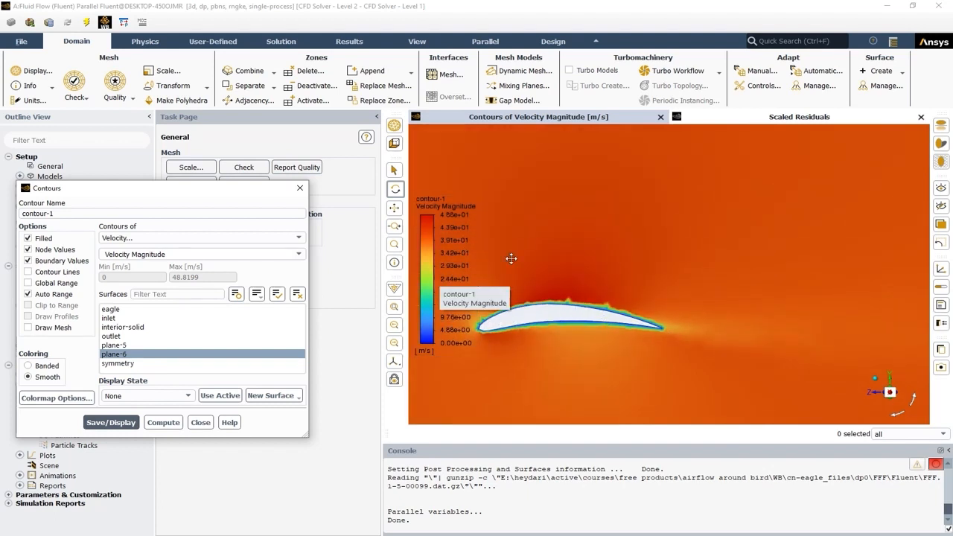
{"action": "scroll", "coordinate": [583, 277], "scroll_direction": "down", "scroll_amount": 2}
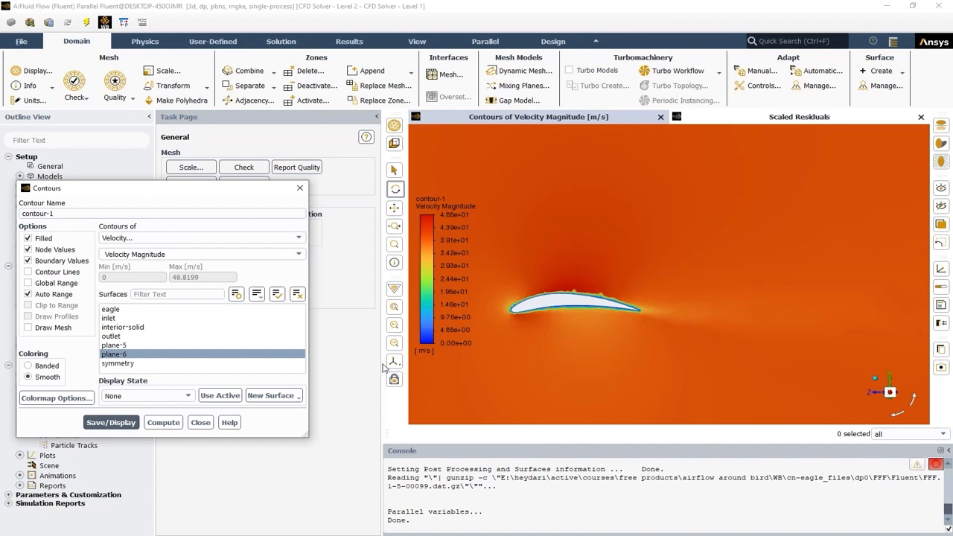
Step: Change contour-1 to the Turbulence variable Wall Yplus on plane-6, save and display it, and compute its range
{"action": "left_click", "coordinate": [272, 239]}
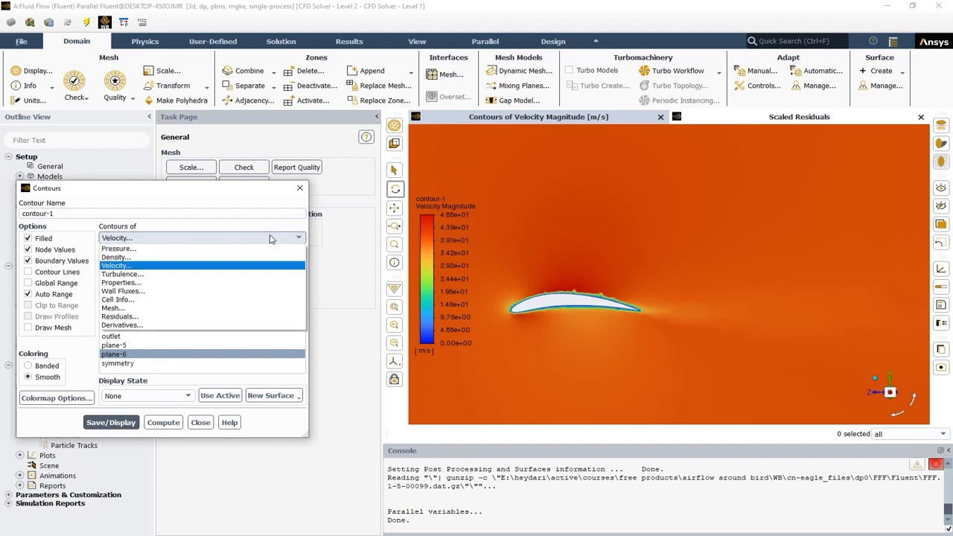
{"action": "left_click", "coordinate": [134, 275]}
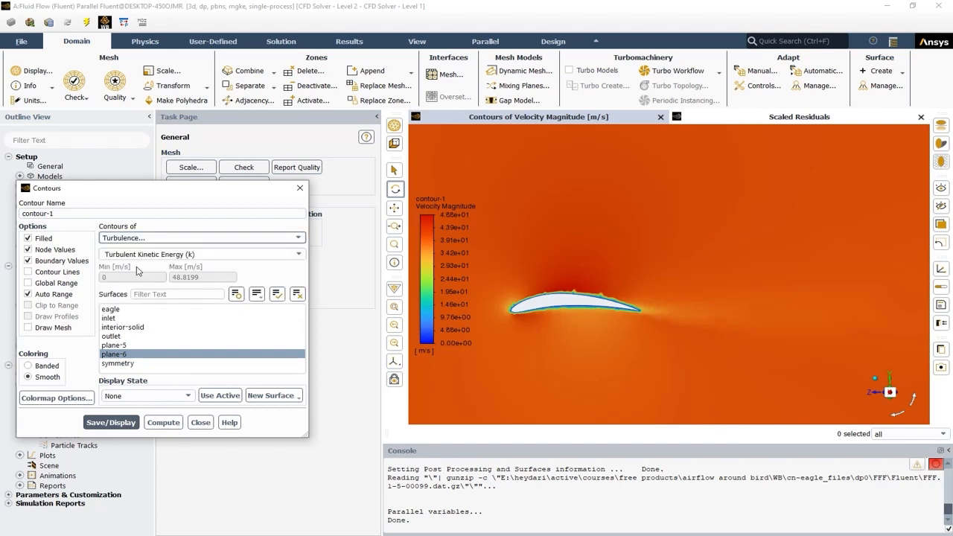
{"action": "left_click", "coordinate": [300, 255]}
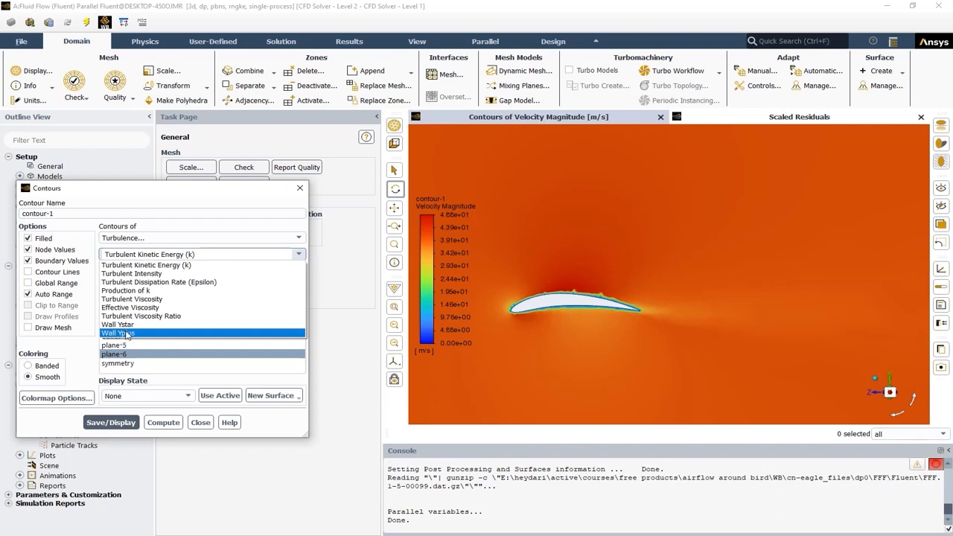
{"action": "left_click", "coordinate": [124, 335]}
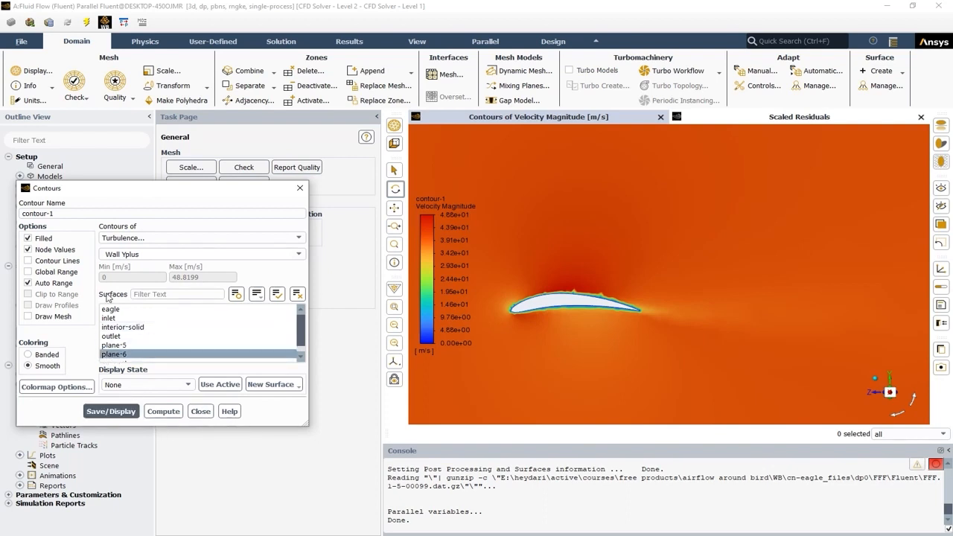
{"action": "left_click", "coordinate": [119, 354]}
{"action": "left_click", "coordinate": [122, 357]}
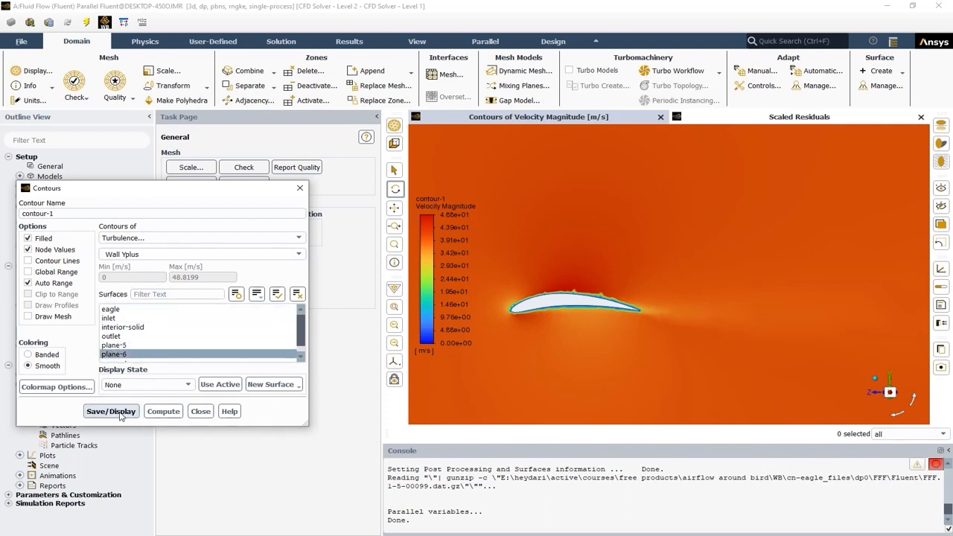
{"action": "left_click", "coordinate": [112, 412]}
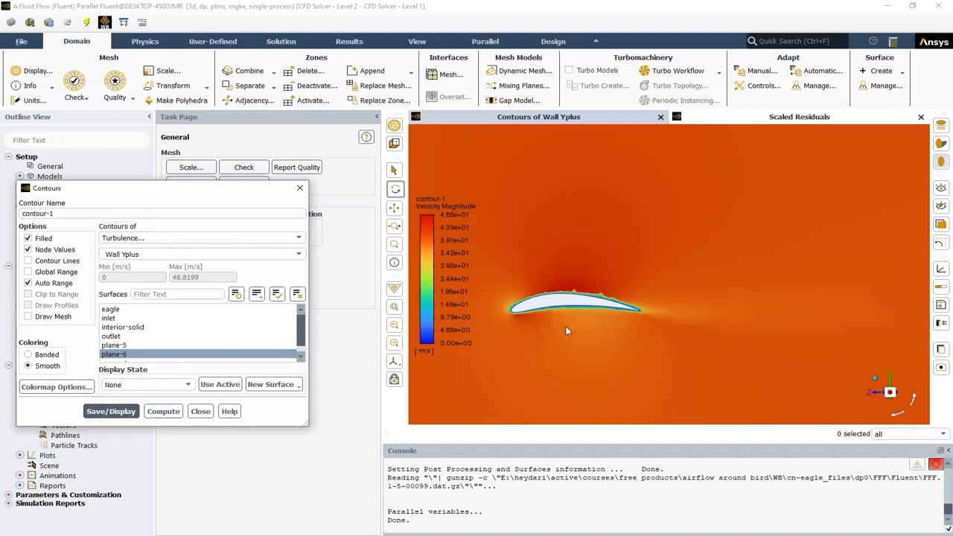
{"action": "left_click", "coordinate": [161, 410]}
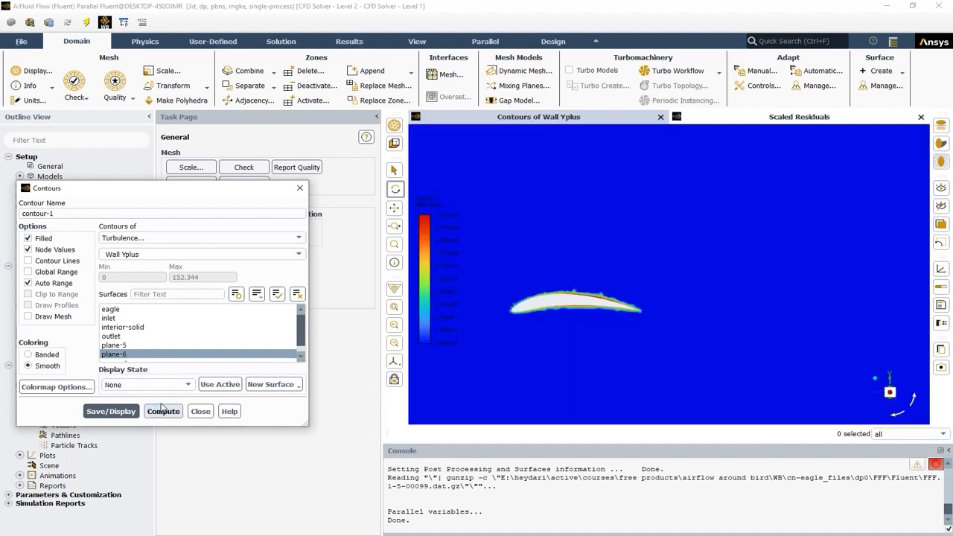
Step: Inspect the Wall Yplus distribution around the eagle's section on plane-6 and close the contour settings
{"action": "scroll", "coordinate": [603, 306], "scroll_direction": "up", "scroll_amount": 2}
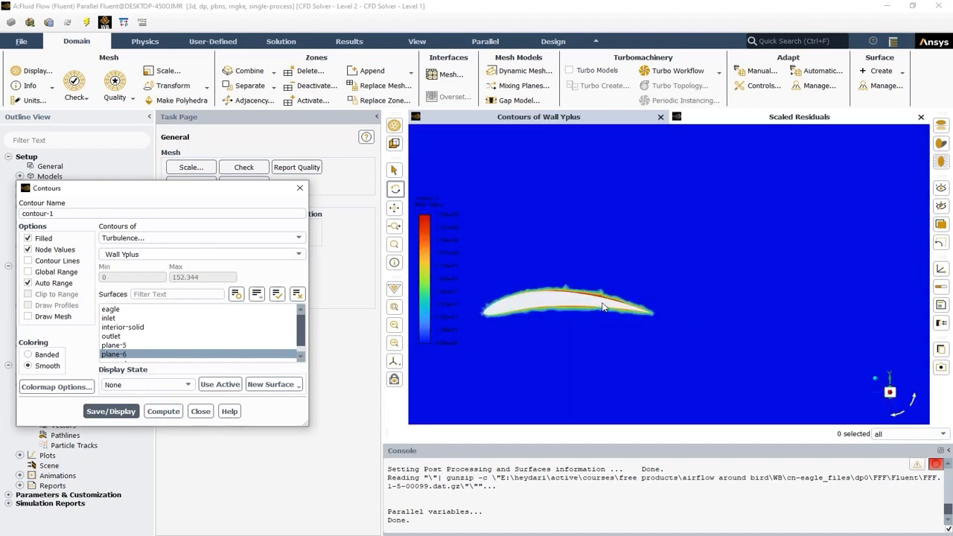
{"action": "scroll", "coordinate": [600, 308], "scroll_direction": "up", "scroll_amount": 1}
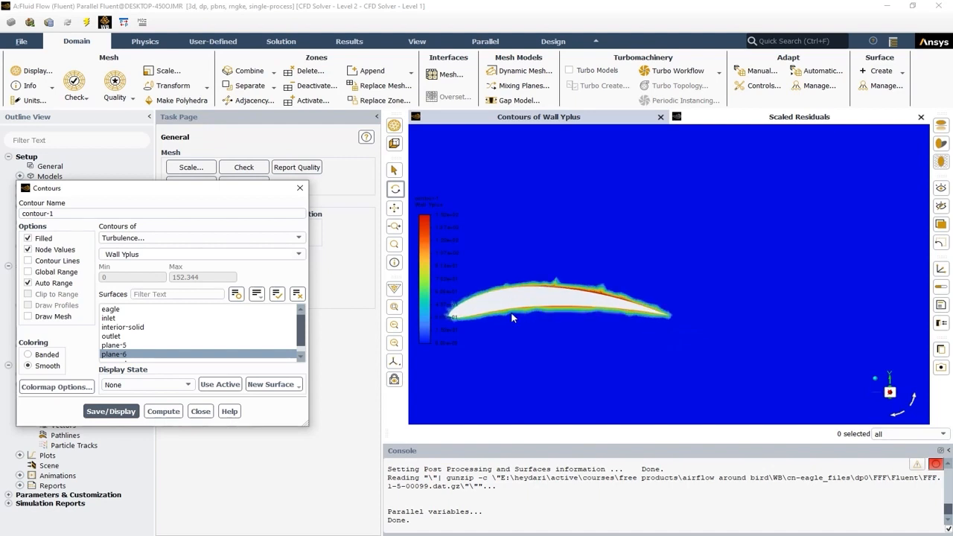
{"action": "scroll", "coordinate": [603, 302], "scroll_direction": "down", "scroll_amount": 1}
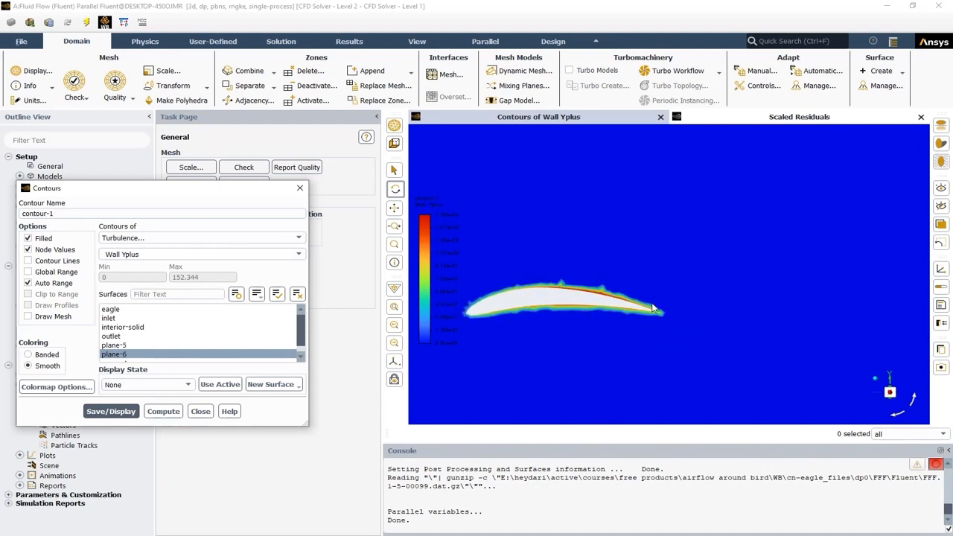
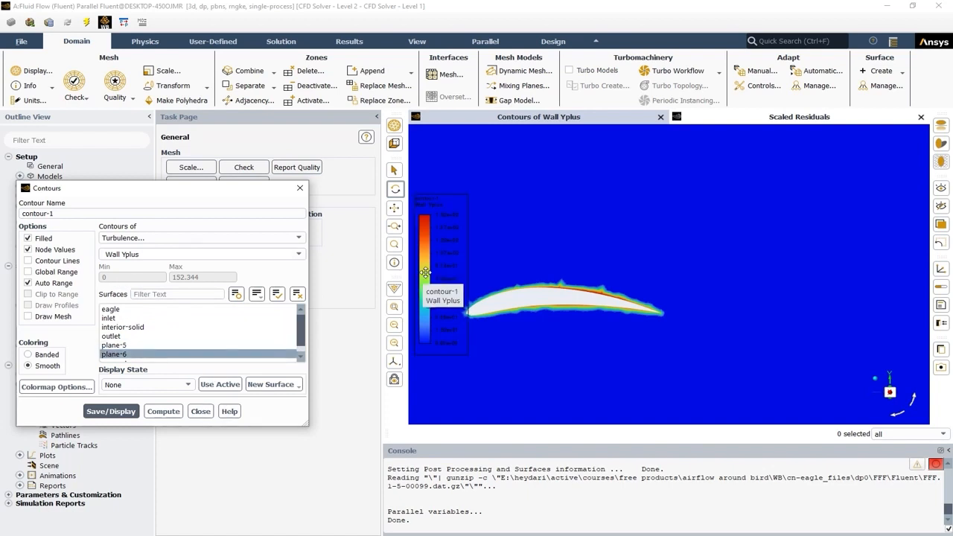
{"action": "left_click_drag", "start_coordinate": [573, 312], "coordinate": [538, 315]}
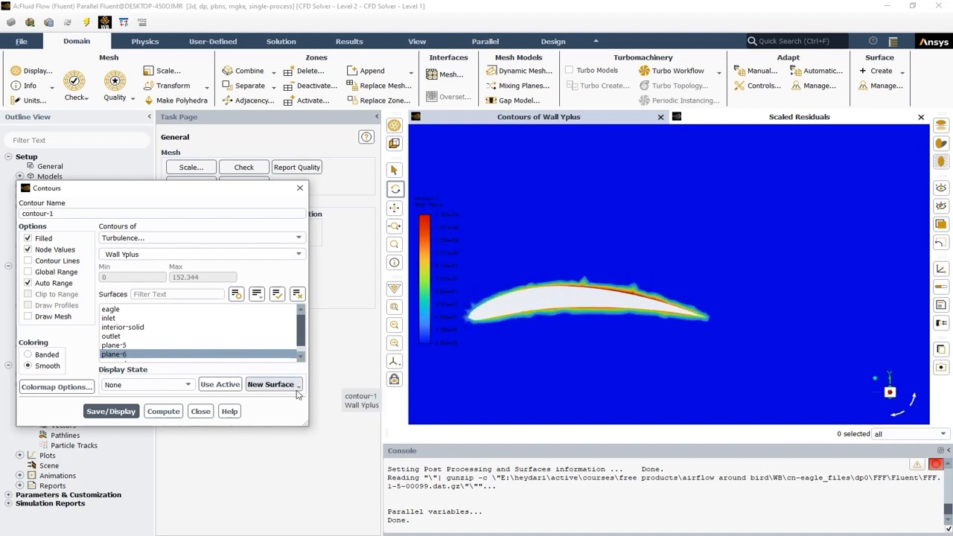
{"action": "left_click", "coordinate": [200, 411]}
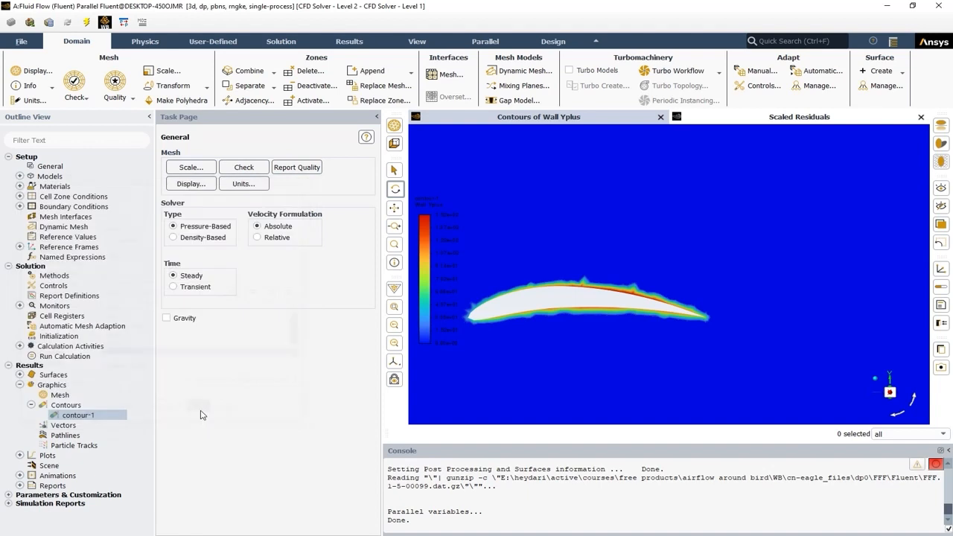
Step: Start a Surface Integrals report and set its report type to Area-Weighted Average
{"action": "left_click", "coordinate": [20, 486]}
{"action": "scroll", "coordinate": [60, 484], "scroll_direction": "down", "scroll_amount": 1}
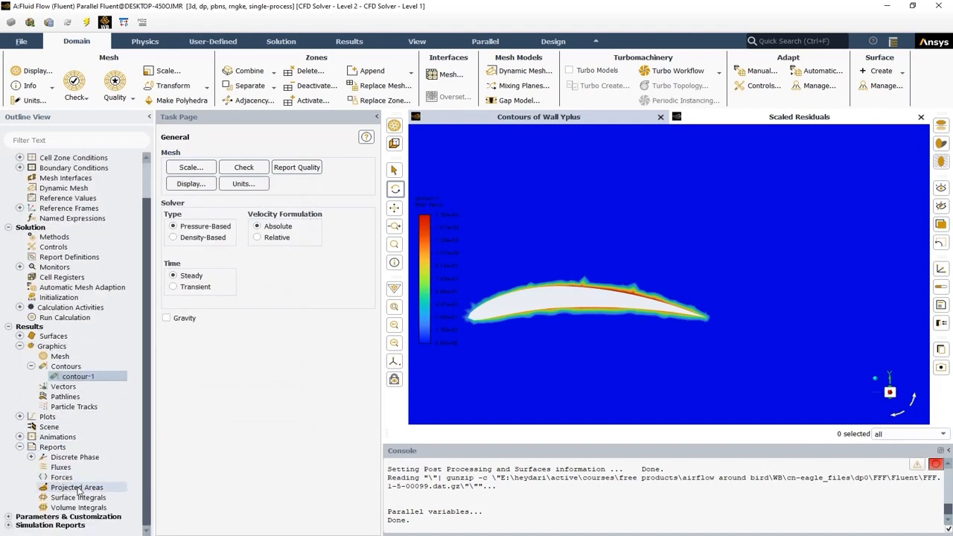
{"action": "double_click", "coordinate": [83, 500]}
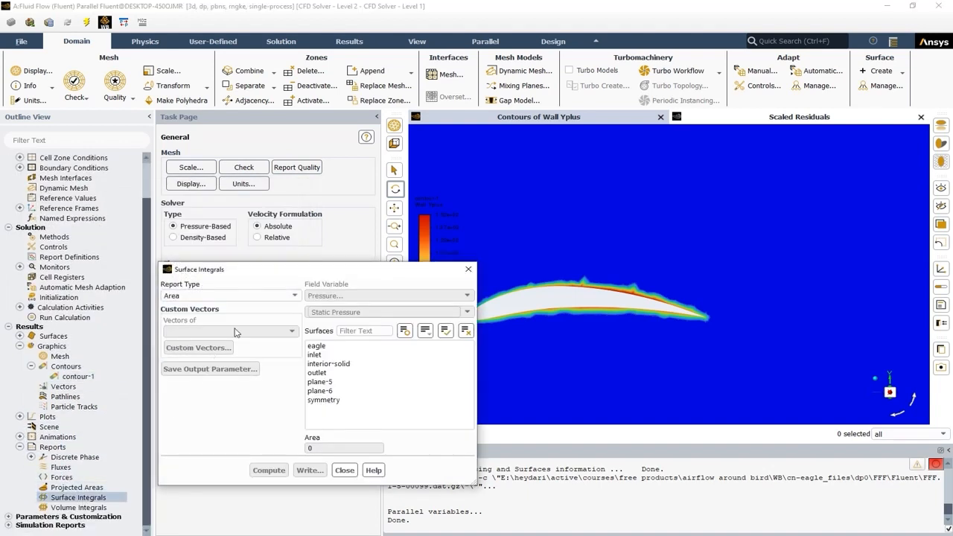
{"action": "left_click_drag", "start_coordinate": [265, 277], "coordinate": [199, 245]}
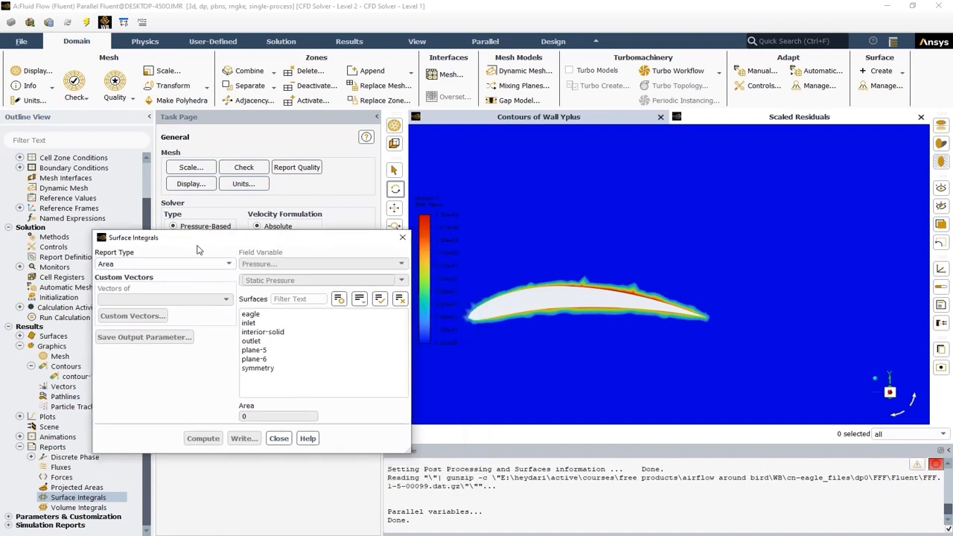
{"action": "left_click", "coordinate": [155, 266]}
{"action": "left_click", "coordinate": [161, 283]}
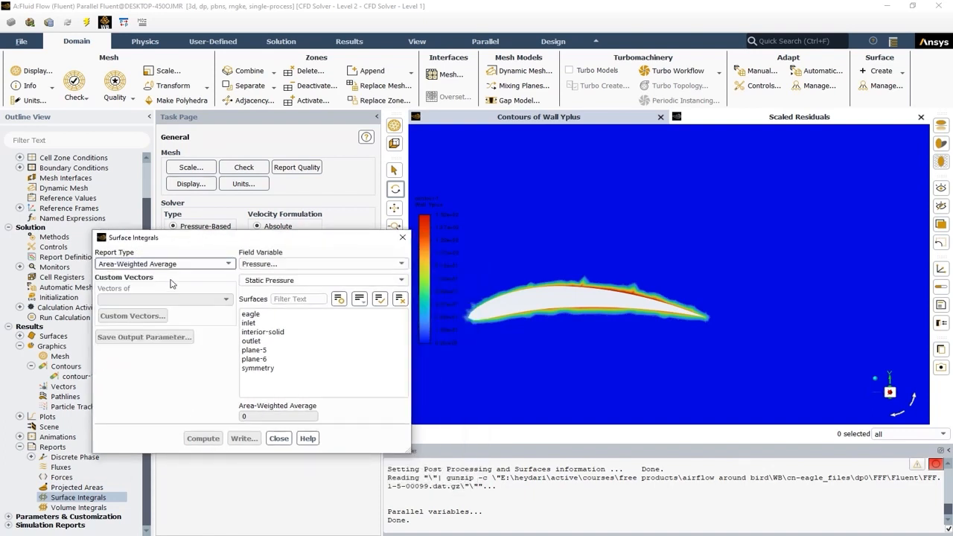
Step: Set the report's field variable to Turbulence, Wall Yplus, and select the eagle surface
{"action": "left_click", "coordinate": [282, 264]}
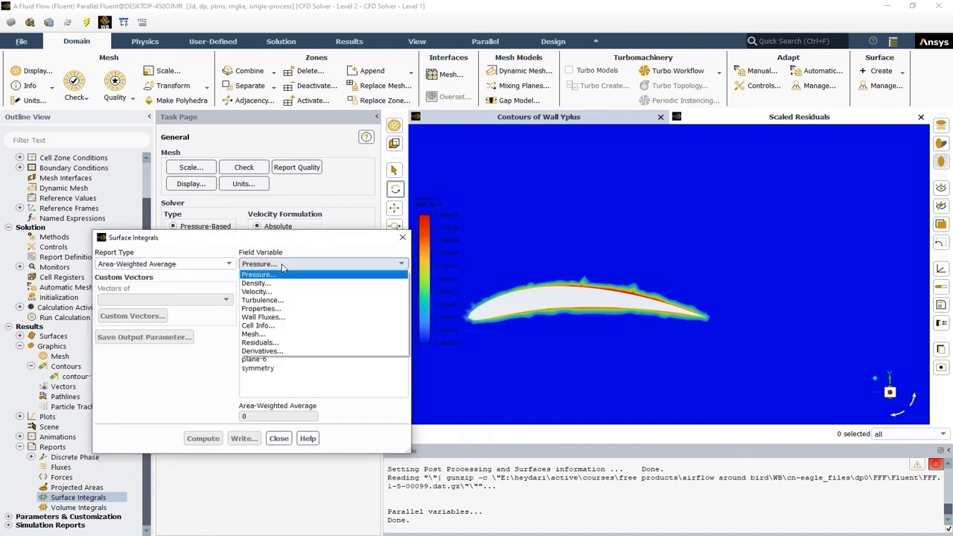
{"action": "left_click", "coordinate": [272, 300]}
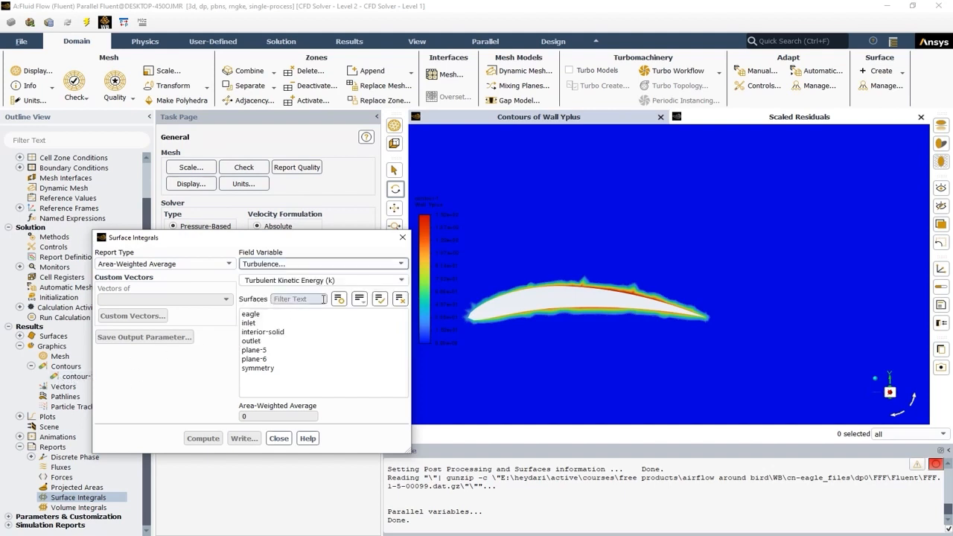
{"action": "left_click", "coordinate": [400, 281]}
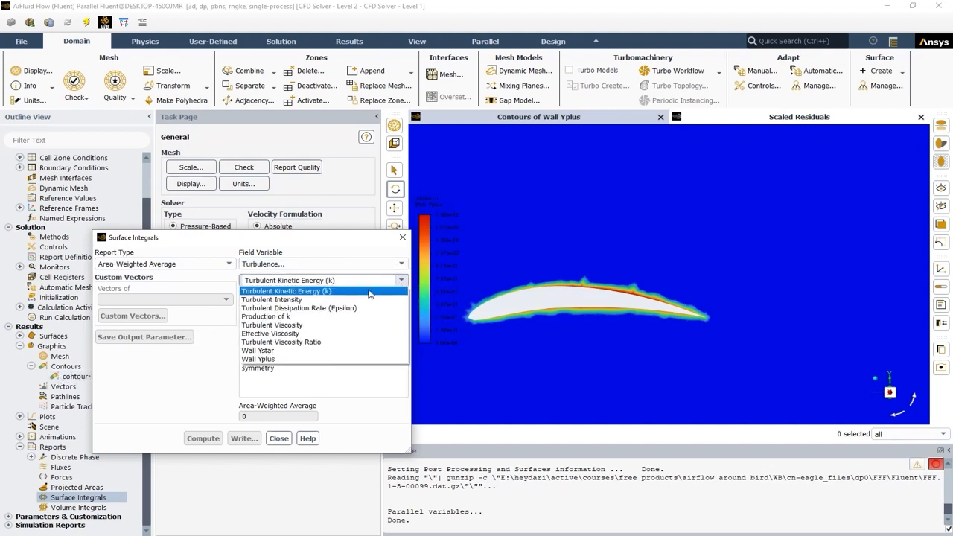
{"action": "left_click", "coordinate": [261, 359]}
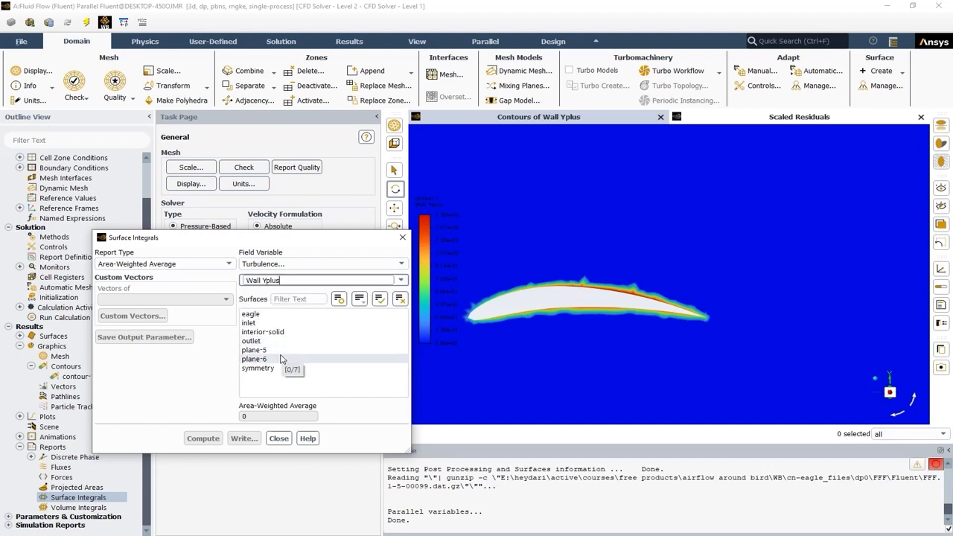
{"action": "left_click", "coordinate": [260, 315]}
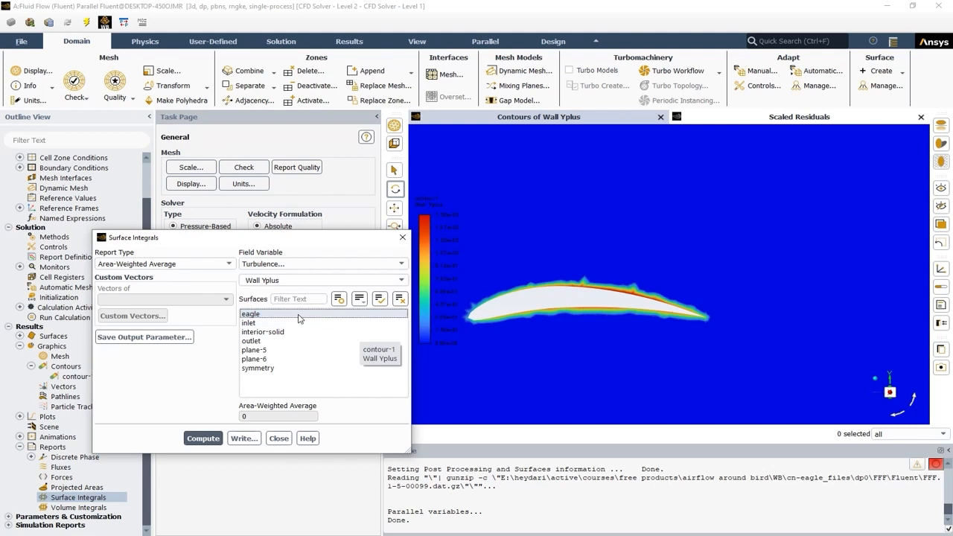
Step: Compute the area-weighted average of Wall Yplus on the eagle surface and read the result
{"action": "left_click_drag", "start_coordinate": [326, 243], "coordinate": [287, 236]}
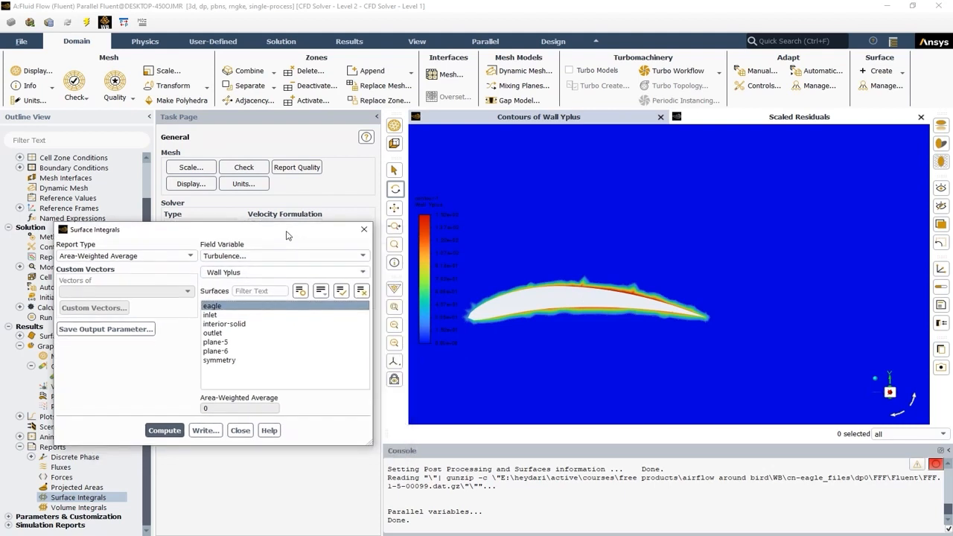
{"action": "left_click", "coordinate": [395, 306]}
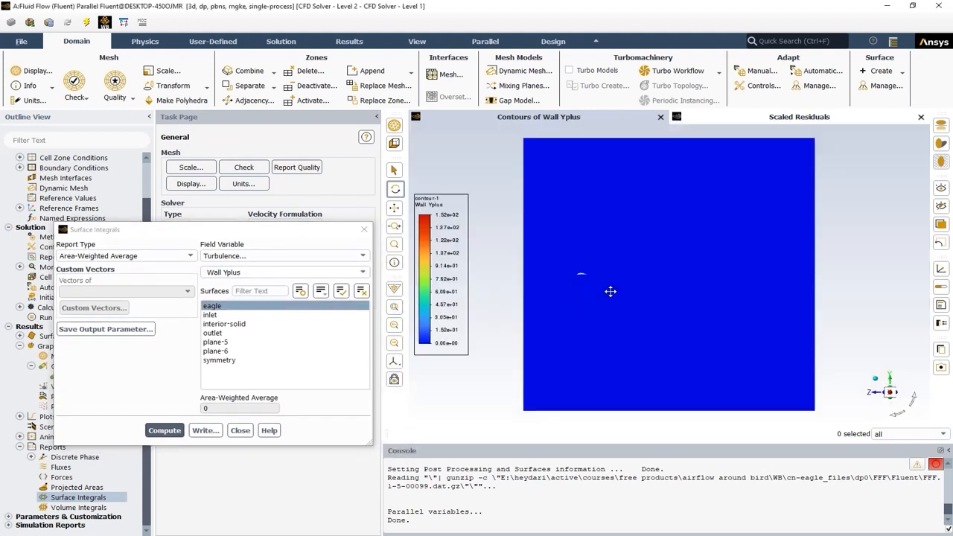
{"action": "scroll", "coordinate": [577, 277], "scroll_direction": "up", "scroll_amount": 13}
{"action": "scroll", "coordinate": [575, 296], "scroll_direction": "down", "scroll_amount": 2}
{"action": "scroll", "coordinate": [576, 296], "scroll_direction": "down", "scroll_amount": 3}
{"action": "left_click", "coordinate": [208, 307]}
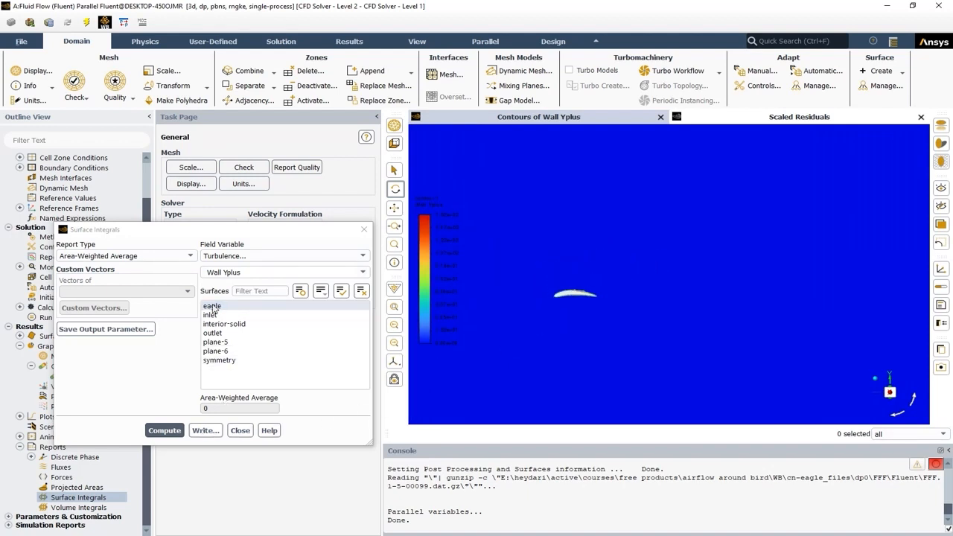
{"action": "left_click", "coordinate": [223, 306]}
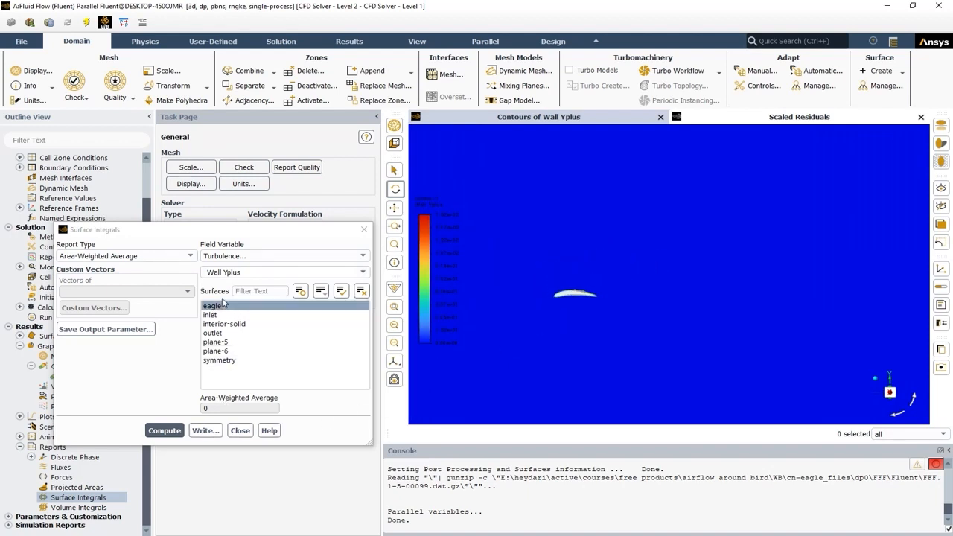
{"action": "left_click", "coordinate": [165, 433]}
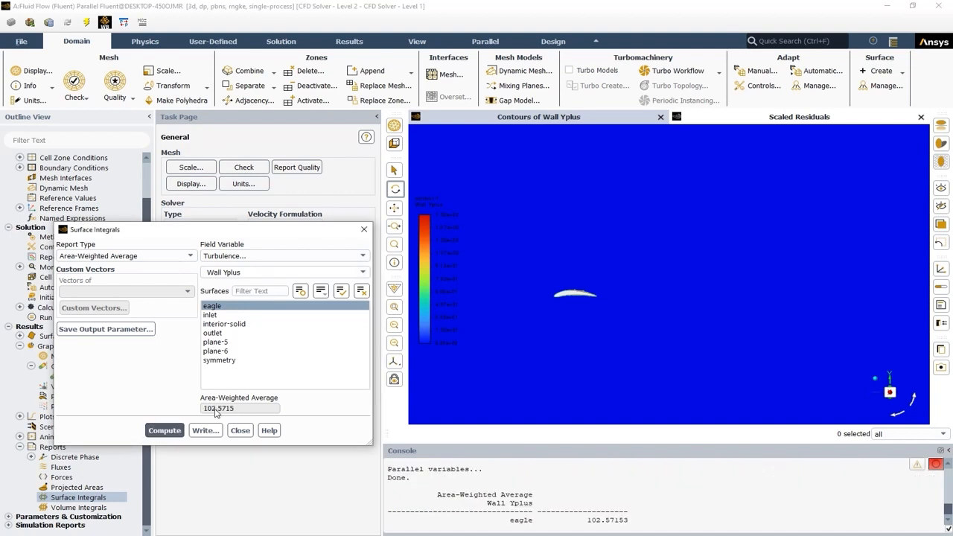
{"action": "left_click_drag", "start_coordinate": [247, 413], "coordinate": [203, 411]}
{"action": "left_click", "coordinate": [221, 414]}
Step: Review the viscous model's near-wall treatment settings, accept them and close the Surface Integrals report
{"action": "scroll", "coordinate": [75, 201], "scroll_direction": "up", "scroll_amount": 2}
{"action": "left_click", "coordinate": [22, 177]}
{"action": "left_click_drag", "start_coordinate": [113, 231], "coordinate": [174, 230]}
{"action": "double_click", "coordinate": [114, 209]}
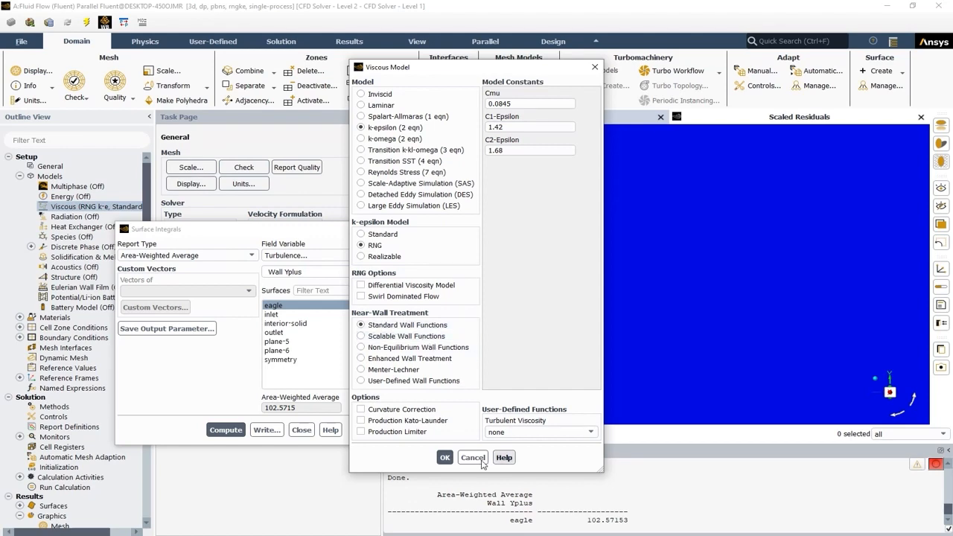
{"action": "left_click", "coordinate": [444, 457]}
{"action": "left_click", "coordinate": [302, 431]}
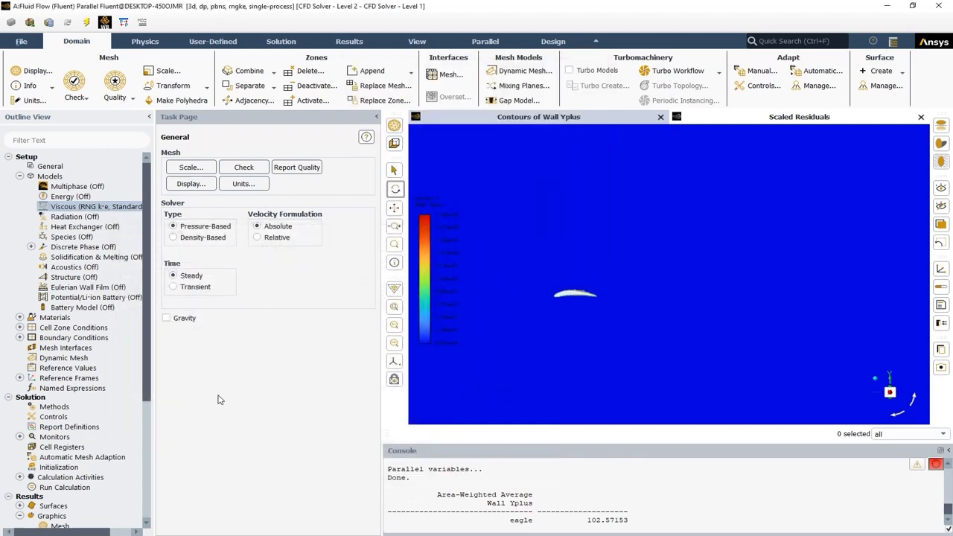
Step: Check the eagle's average Wall Yplus in the console and collapse the Models and Graphics branches
{"action": "left_click", "coordinate": [21, 176]}
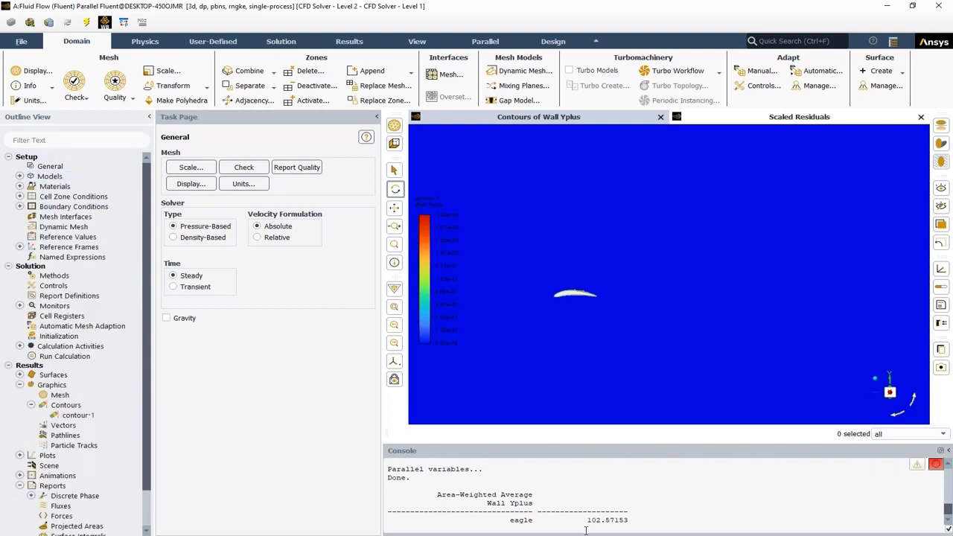
{"action": "mouse_move", "coordinate": [586, 521]}
{"action": "left_mouse_down"}
{"action": "mouse_move", "coordinate": [627, 521]}
{"action": "mouse_move", "coordinate": [585, 523]}
{"action": "left_mouse_up"}
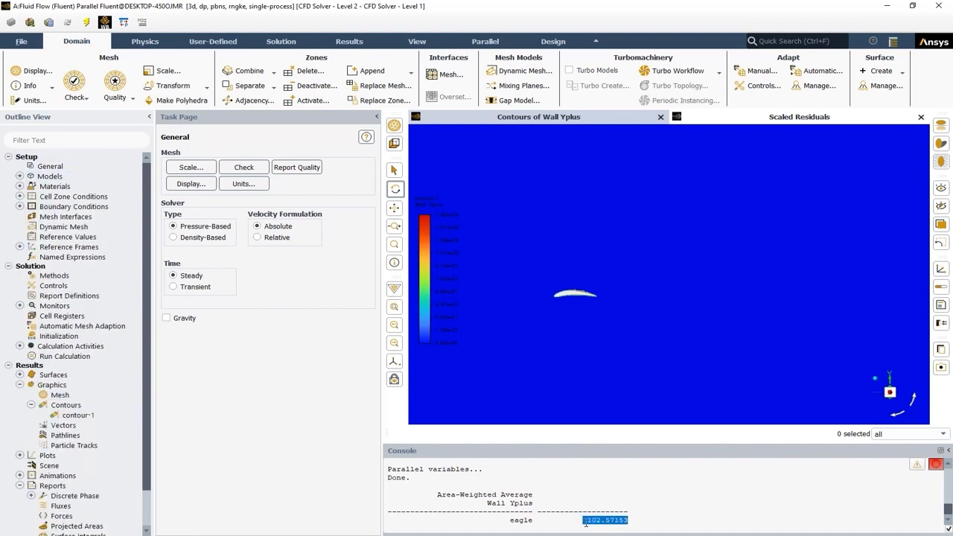
{"action": "left_click", "coordinate": [20, 385]}
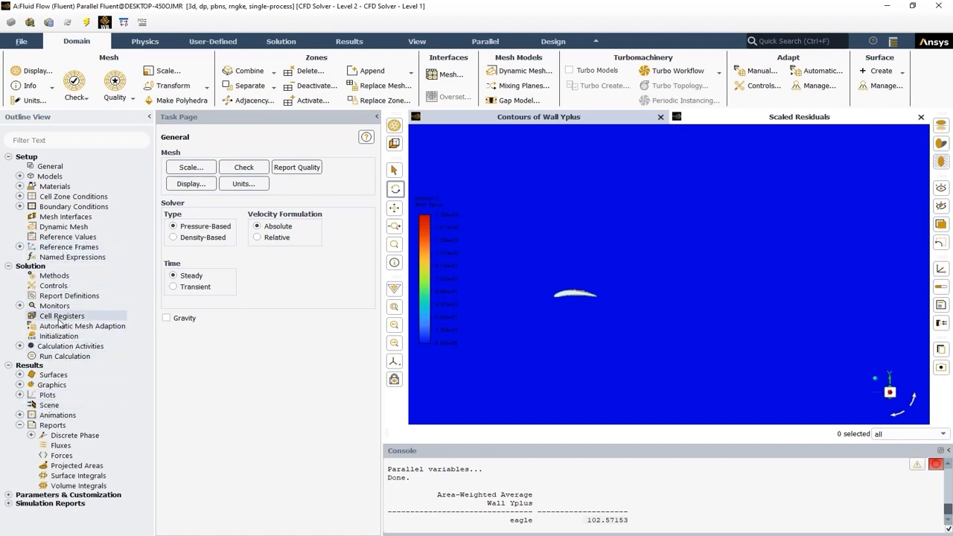
{"action": "right_click", "coordinate": [50, 295]}
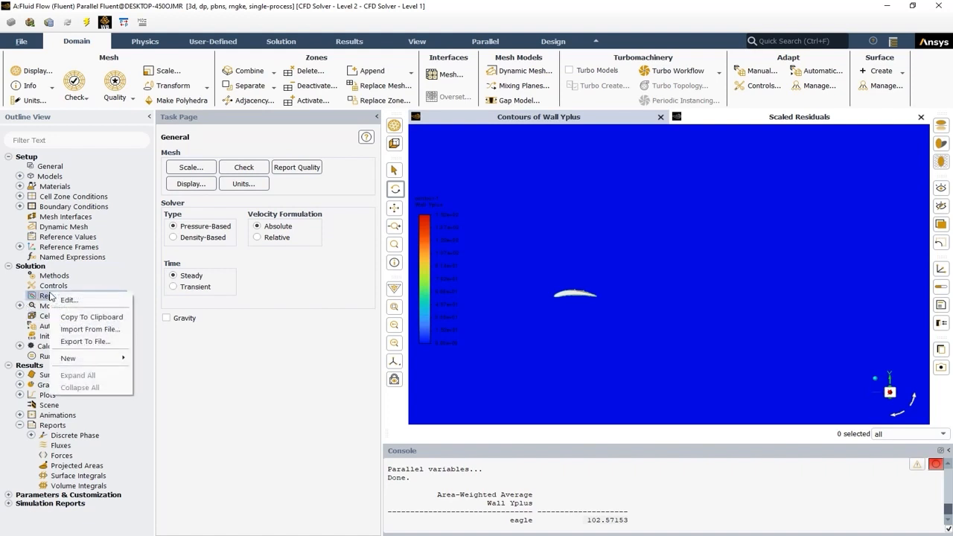
{"action": "mouse_move", "coordinate": [107, 363]}
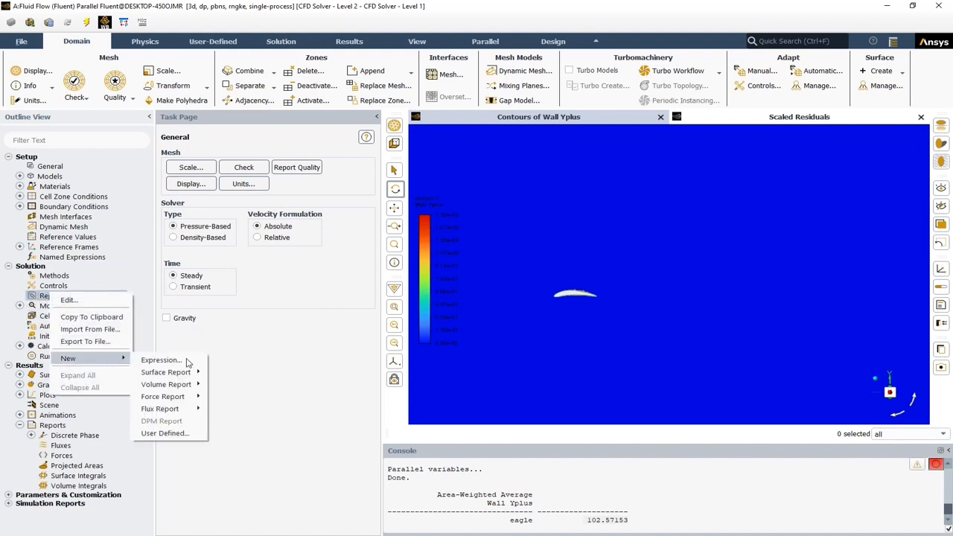
{"action": "mouse_move", "coordinate": [181, 403]}
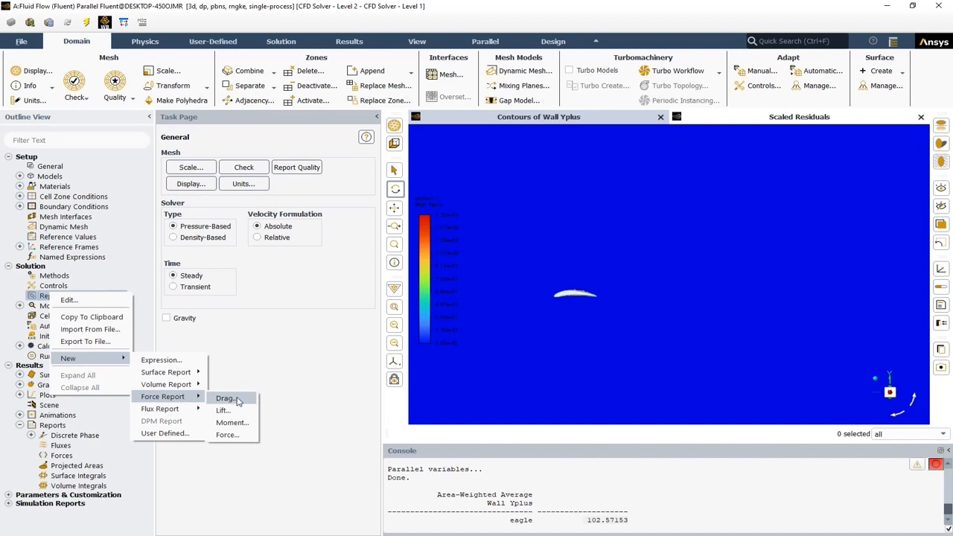
{"action": "left_click", "coordinate": [282, 455]}
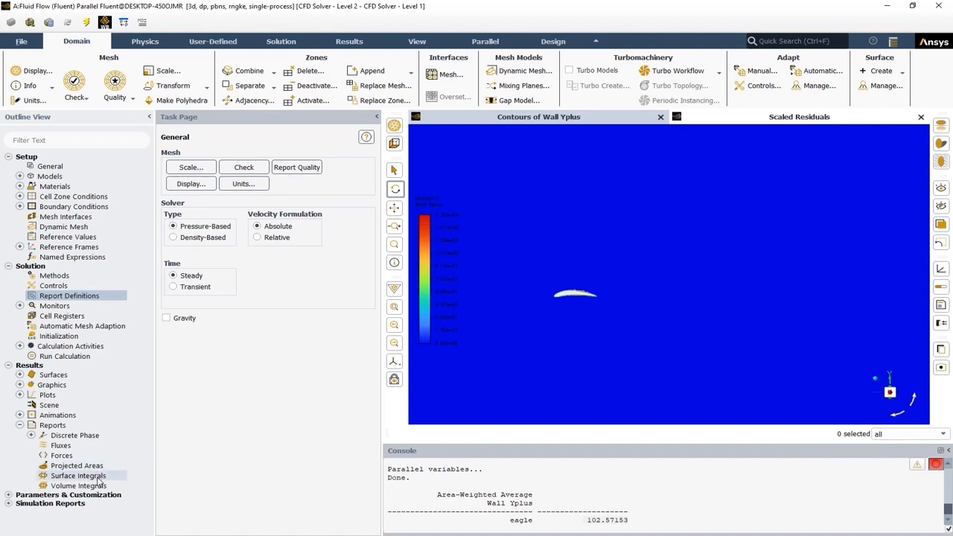
Step: Open the Force Reports settings and place the dialog clear of the graphics view
{"action": "left_click", "coordinate": [61, 455]}
{"action": "double_click", "coordinate": [61, 455]}
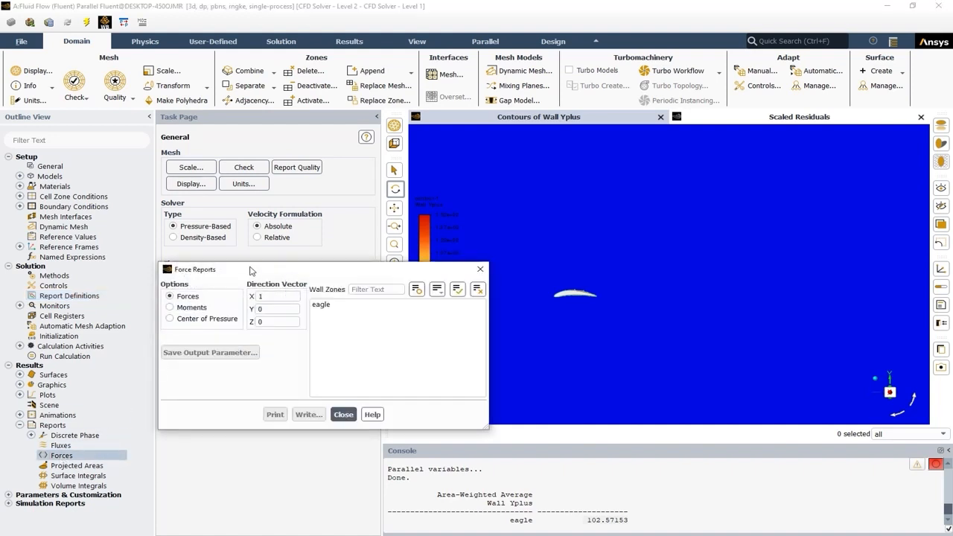
{"action": "left_click_drag", "start_coordinate": [258, 272], "coordinate": [174, 250]}
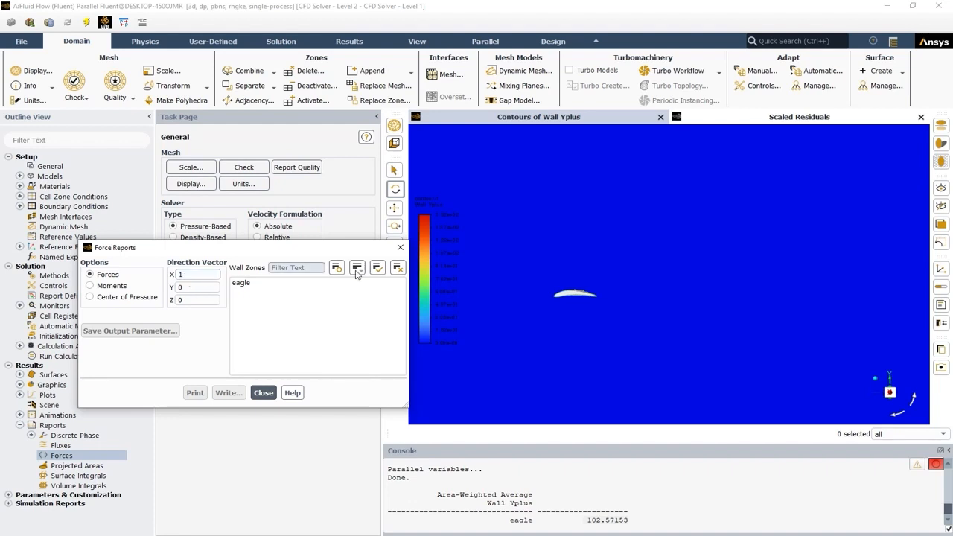
{"action": "left_click_drag", "start_coordinate": [344, 248], "coordinate": [305, 251]}
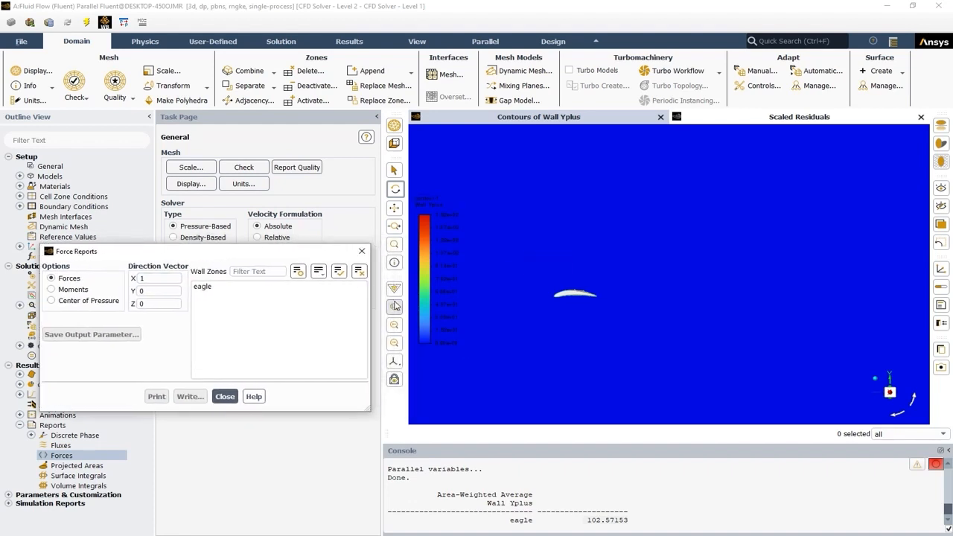
Step: Display the mesh faces of the eagle surface only and fit the whole bird in the view
{"action": "left_click", "coordinate": [395, 189]}
{"action": "left_click_drag", "start_coordinate": [542, 290], "coordinate": [479, 282]}
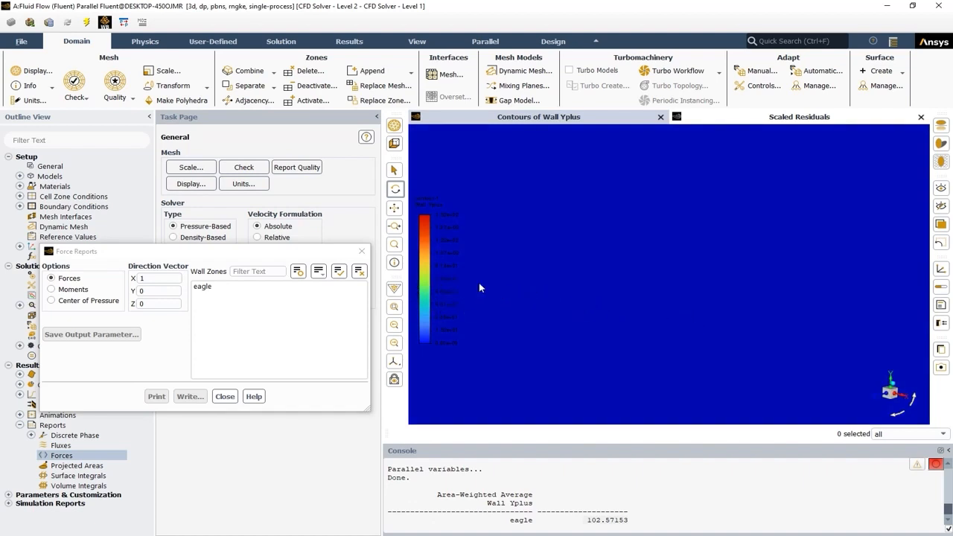
{"action": "left_click", "coordinate": [190, 183]}
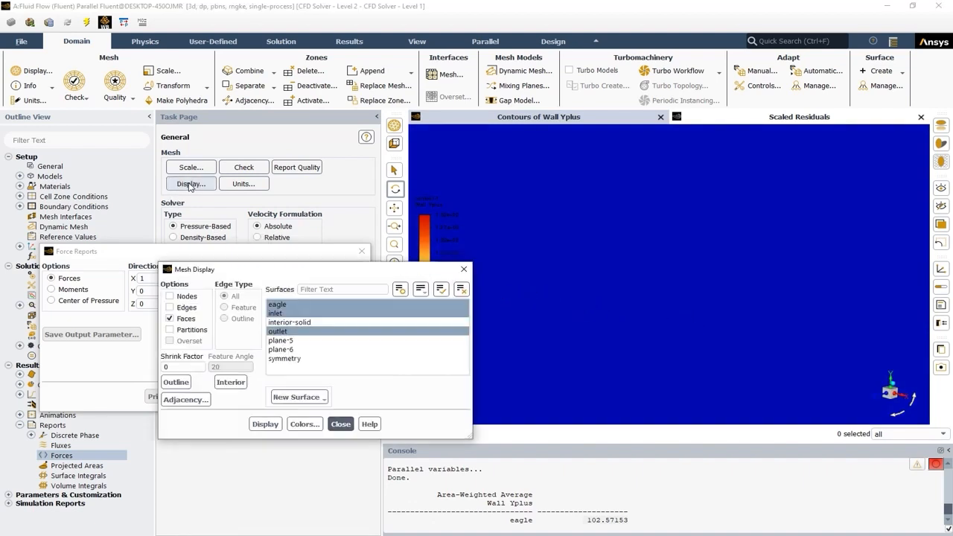
{"action": "left_click", "coordinate": [461, 290]}
{"action": "left_click", "coordinate": [315, 302]}
{"action": "left_click", "coordinate": [265, 423]}
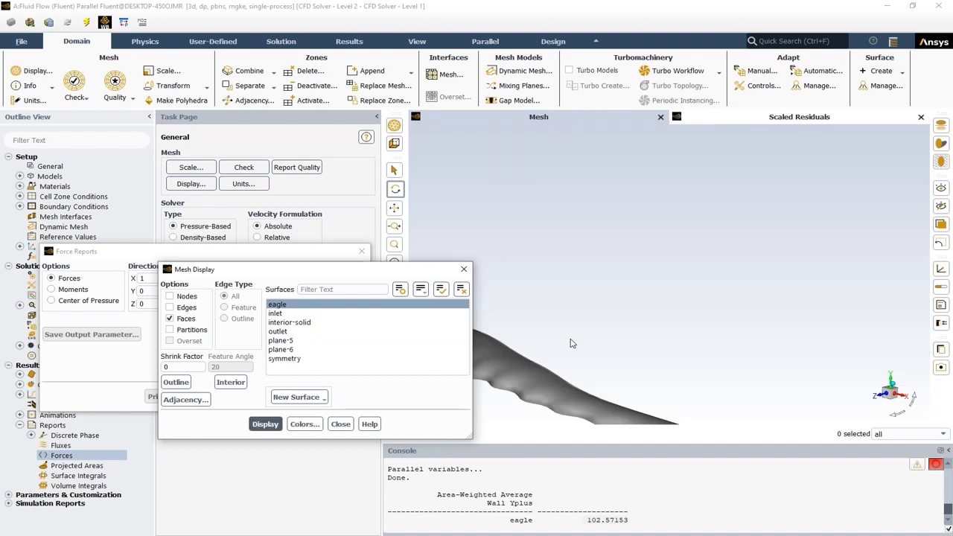
{"action": "left_click_drag", "start_coordinate": [376, 270], "coordinate": [258, 275]}
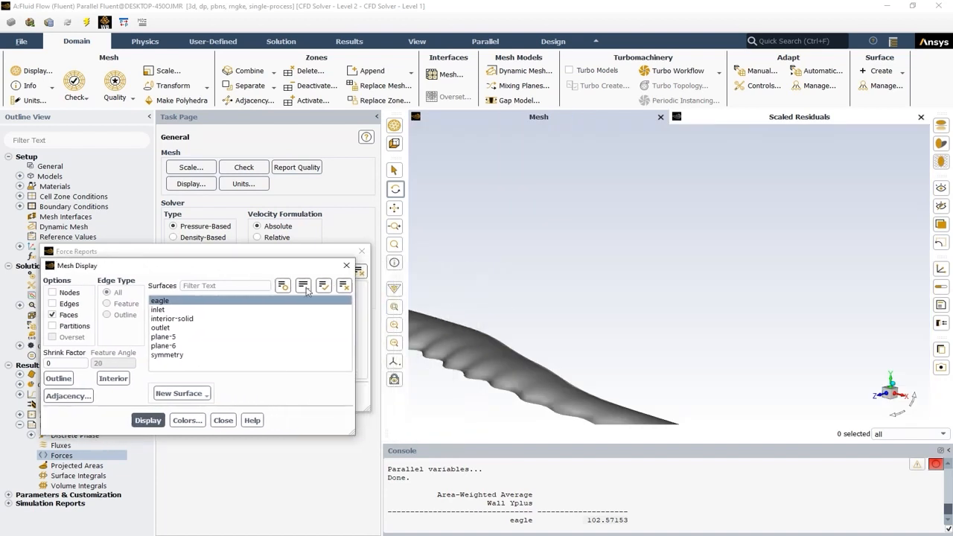
{"action": "left_click", "coordinate": [394, 307]}
{"action": "left_click_drag", "start_coordinate": [554, 312], "coordinate": [542, 331]}
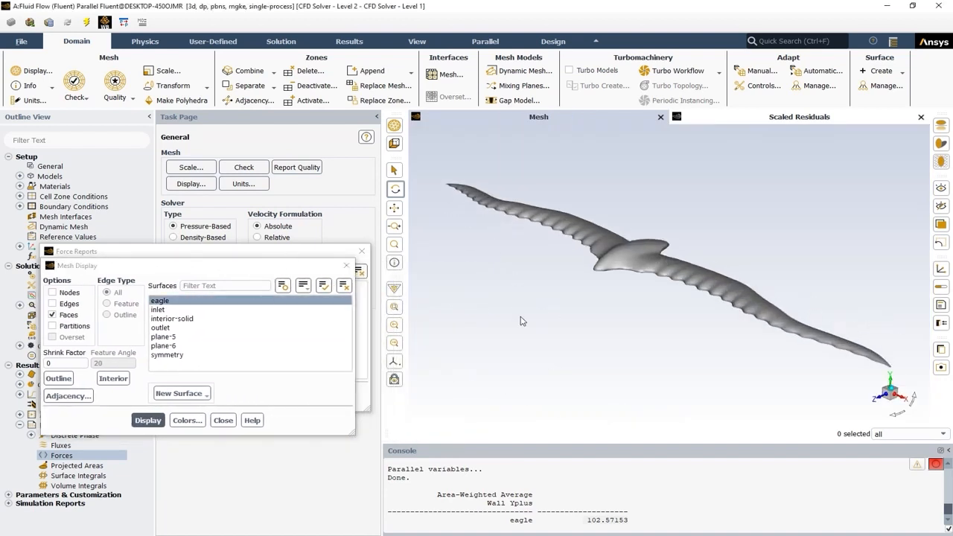
Step: Add the outlet surface to the mesh display and examine the flow direction from the eagle towards the outlet
{"action": "left_click", "coordinate": [170, 329]}
{"action": "left_click", "coordinate": [144, 422]}
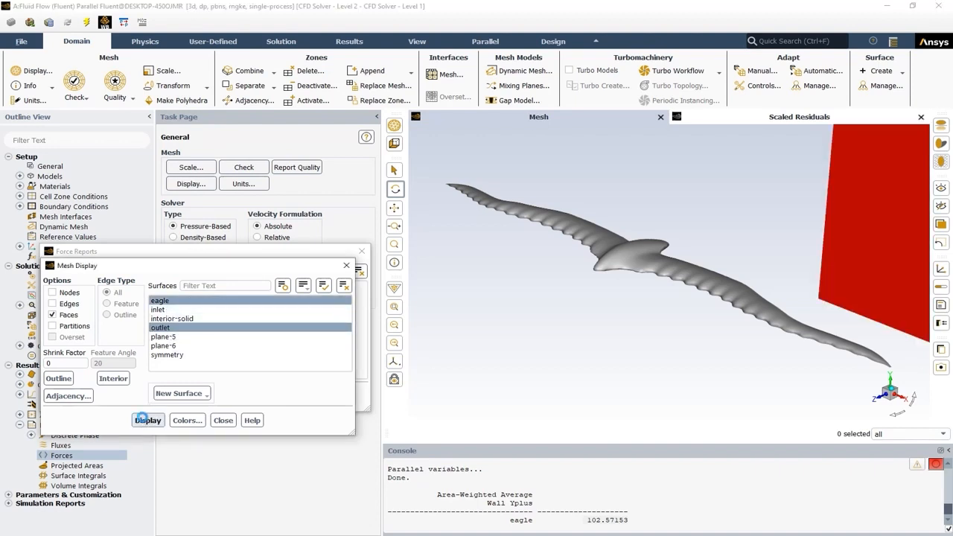
{"action": "left_click", "coordinate": [395, 306]}
{"action": "left_click_drag", "start_coordinate": [603, 313], "coordinate": [626, 298]}
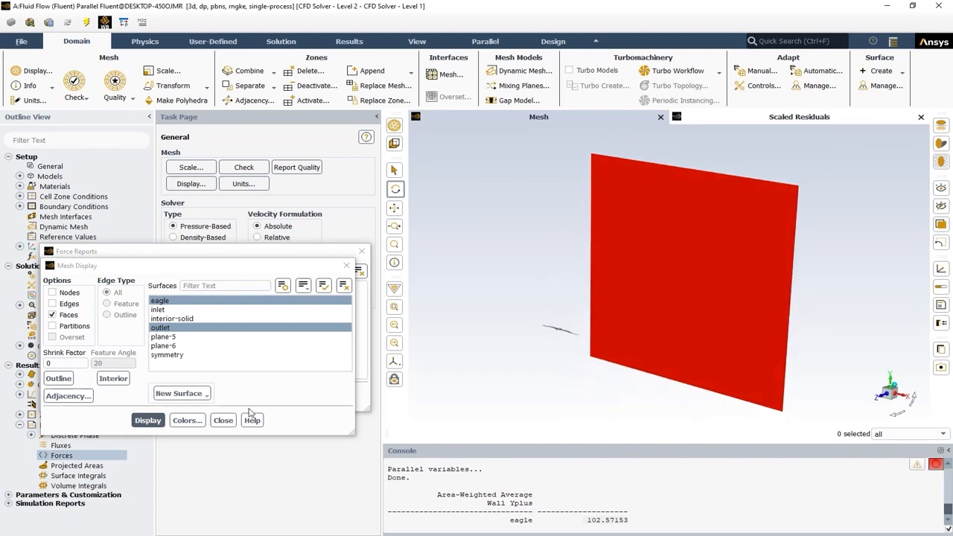
{"action": "left_click", "coordinate": [223, 420]}
{"action": "scroll", "coordinate": [607, 327], "scroll_direction": "up", "scroll_amount": 2}
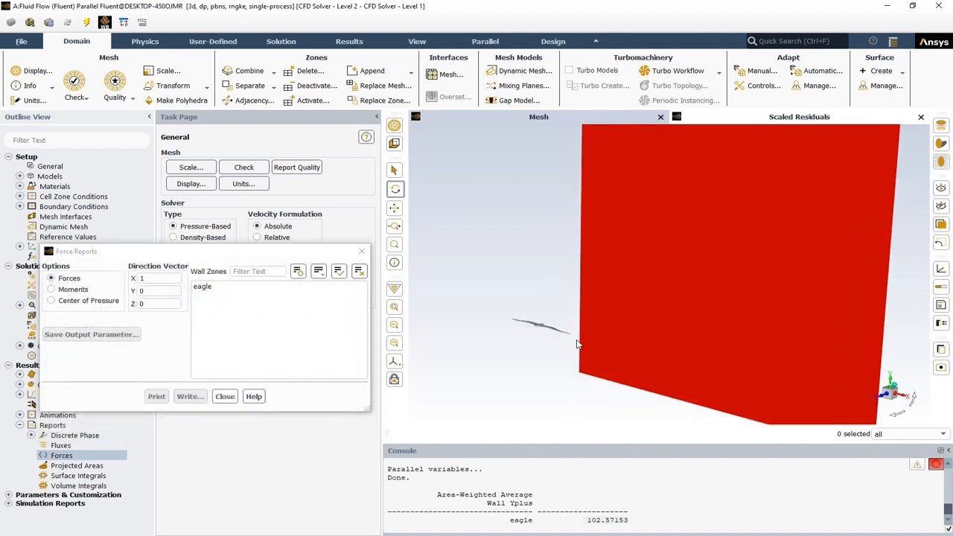
{"action": "scroll", "coordinate": [557, 345], "scroll_direction": "up", "scroll_amount": 1}
{"action": "left_click_drag", "start_coordinate": [414, 373], "coordinate": [475, 359]}
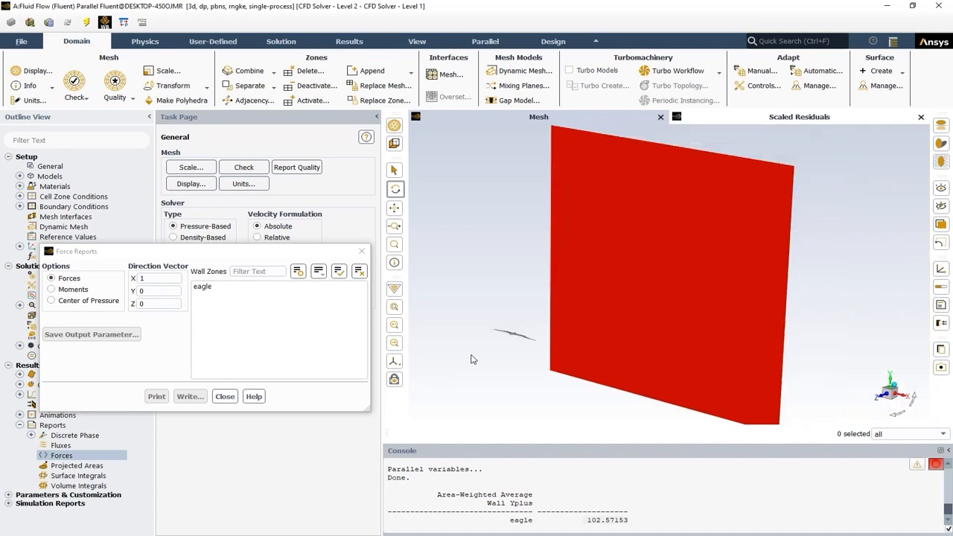
{"action": "left_click_drag", "start_coordinate": [663, 284], "coordinate": [569, 322]}
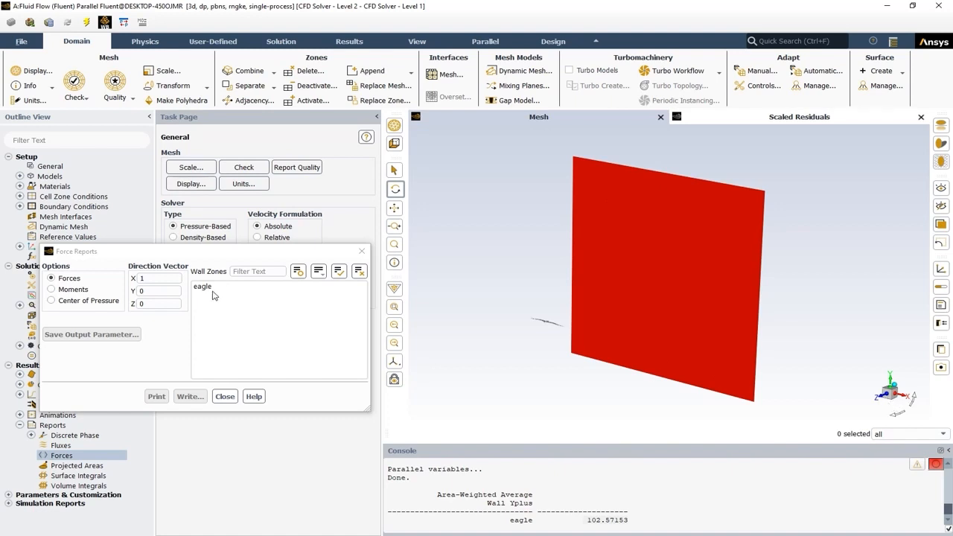
Step: Print the force report for the eagle wall zone with direction vector X 0, Y 0, Z -1
{"action": "left_click", "coordinate": [144, 277]}
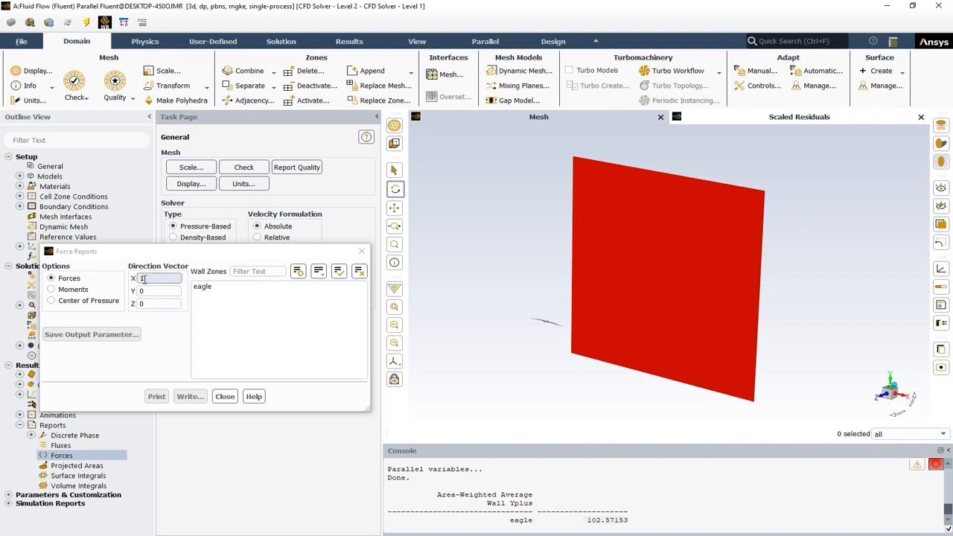
{"action": "double_click", "coordinate": [144, 278]}
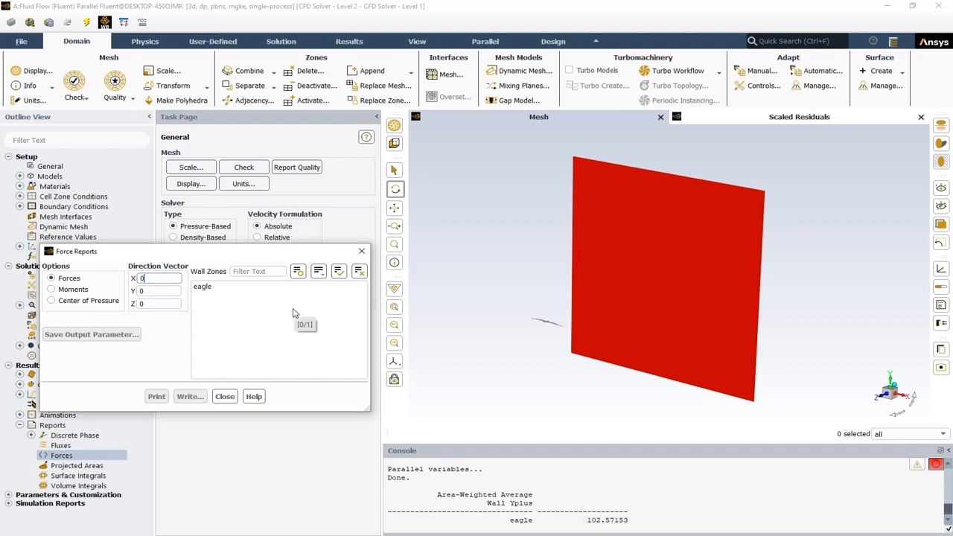
{"action": "type", "text": "0"}
{"action": "double_click", "coordinate": [138, 304]}
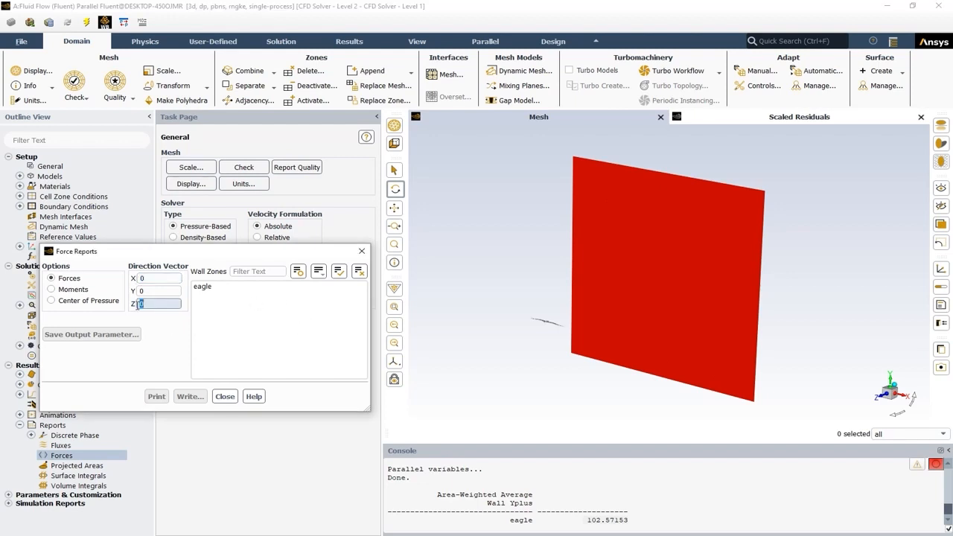
{"action": "type", "text": "-1"}
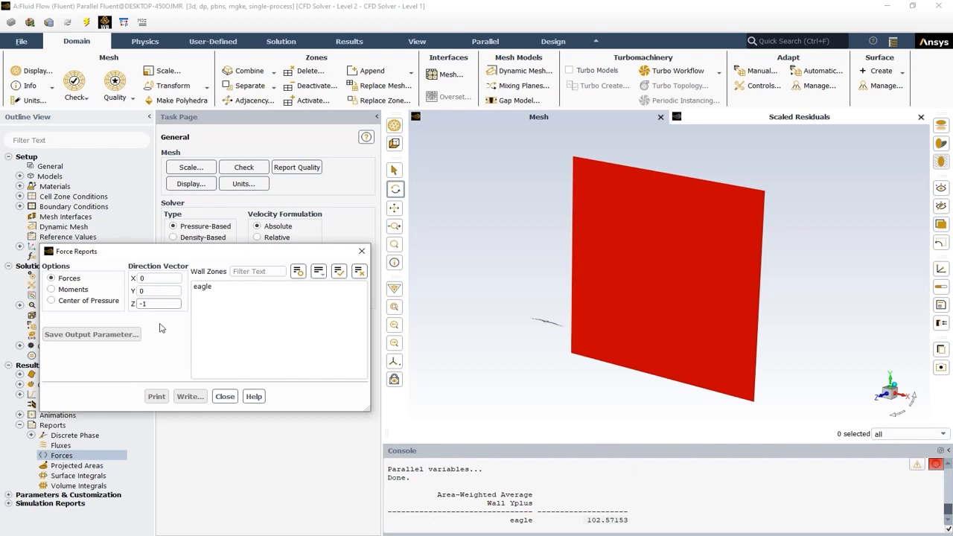
{"action": "left_click", "coordinate": [205, 292]}
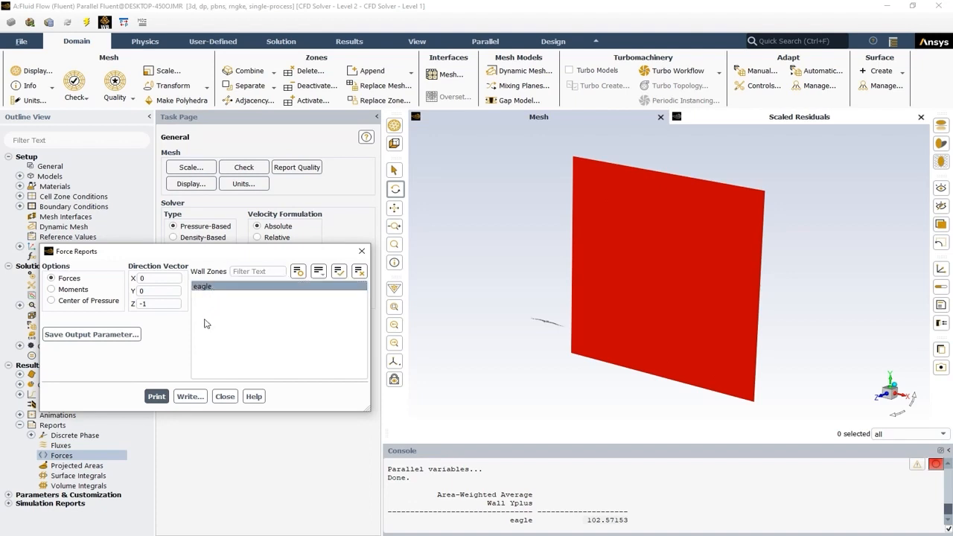
{"action": "left_click", "coordinate": [157, 397]}
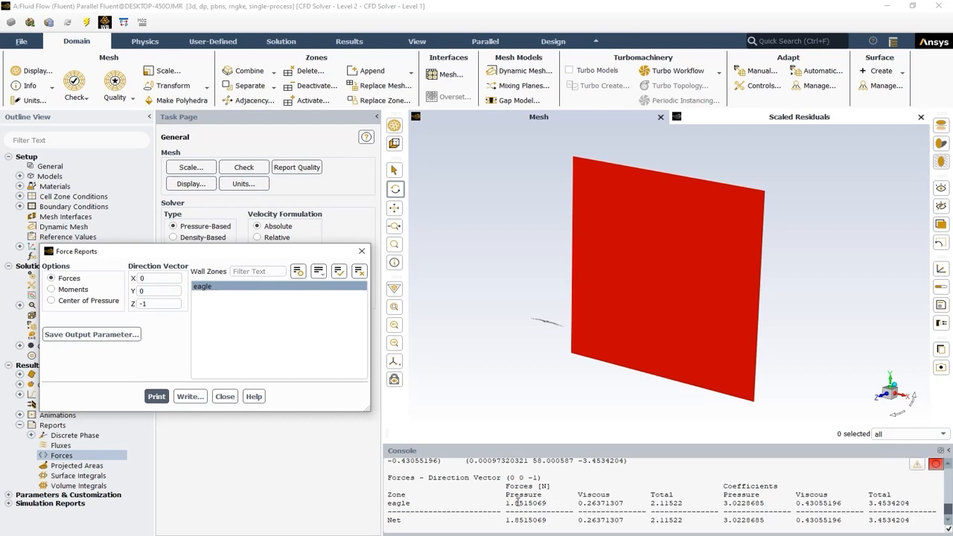
Step: Examine the eagle's pressure, viscous and total forces and the force coefficients in the printed report
{"action": "left_click_drag", "start_coordinate": [547, 503], "coordinate": [506, 504]}
{"action": "left_click", "coordinate": [558, 501]}
{"action": "left_click_drag", "start_coordinate": [578, 504], "coordinate": [655, 505]}
{"action": "left_click", "coordinate": [667, 505]}
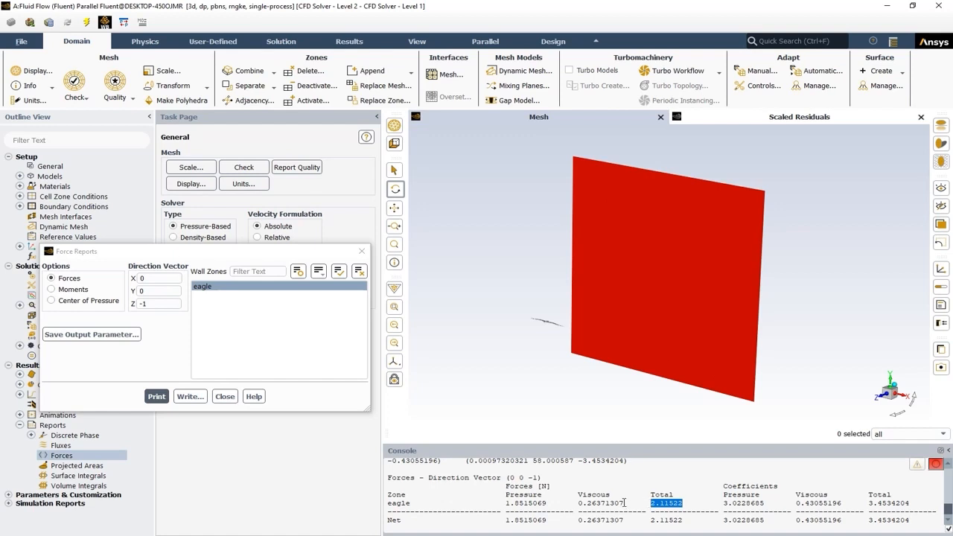
{"action": "left_click_drag", "start_coordinate": [625, 502], "coordinate": [498, 500]}
{"action": "left_click", "coordinate": [698, 504]}
{"action": "left_click_drag", "start_coordinate": [782, 486], "coordinate": [723, 488]}
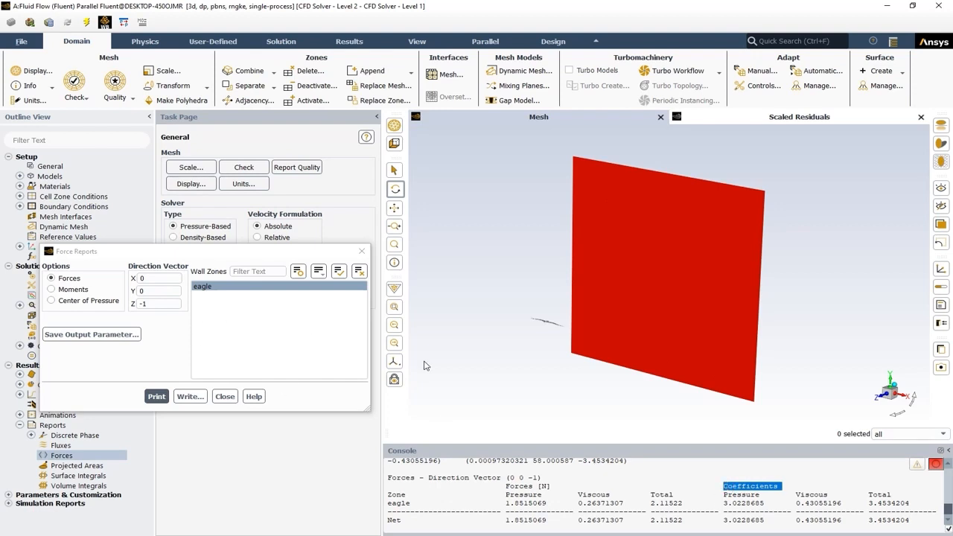
Step: Open the reference values and examine the area, density, length and velocity on which the force coefficients are based
{"action": "left_click_drag", "start_coordinate": [754, 503], "coordinate": [724, 504]}
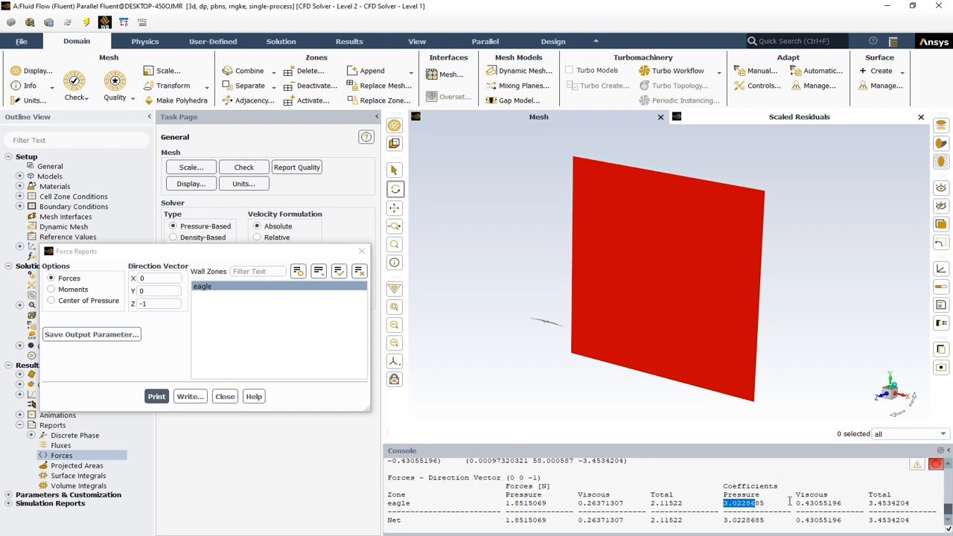
{"action": "left_click_drag", "start_coordinate": [121, 257], "coordinate": [207, 268]}
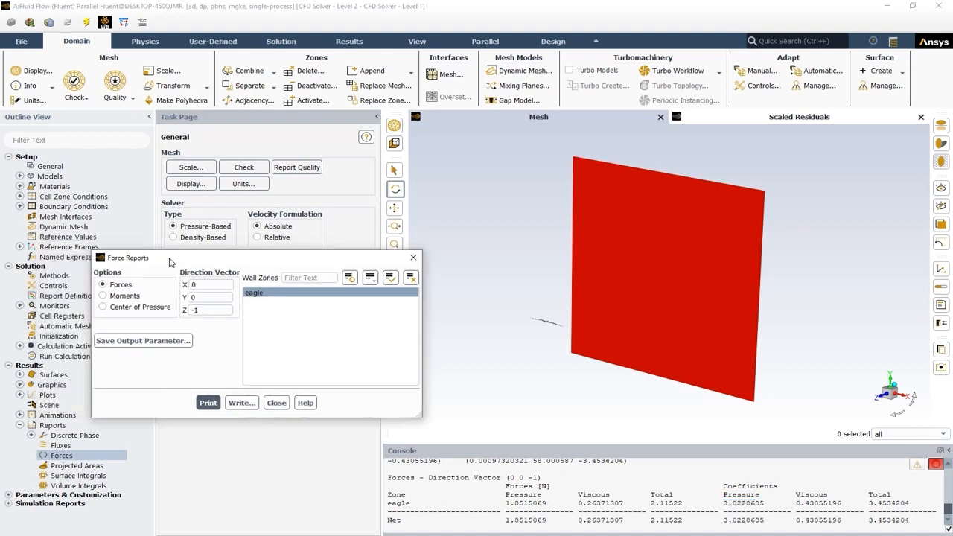
{"action": "left_click", "coordinate": [56, 236]}
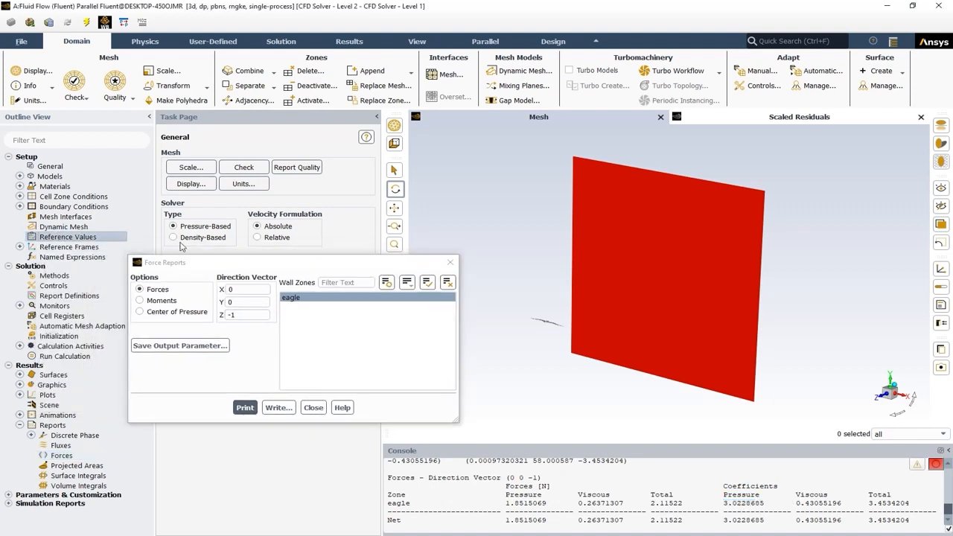
{"action": "left_click_drag", "start_coordinate": [272, 262], "coordinate": [266, 329]}
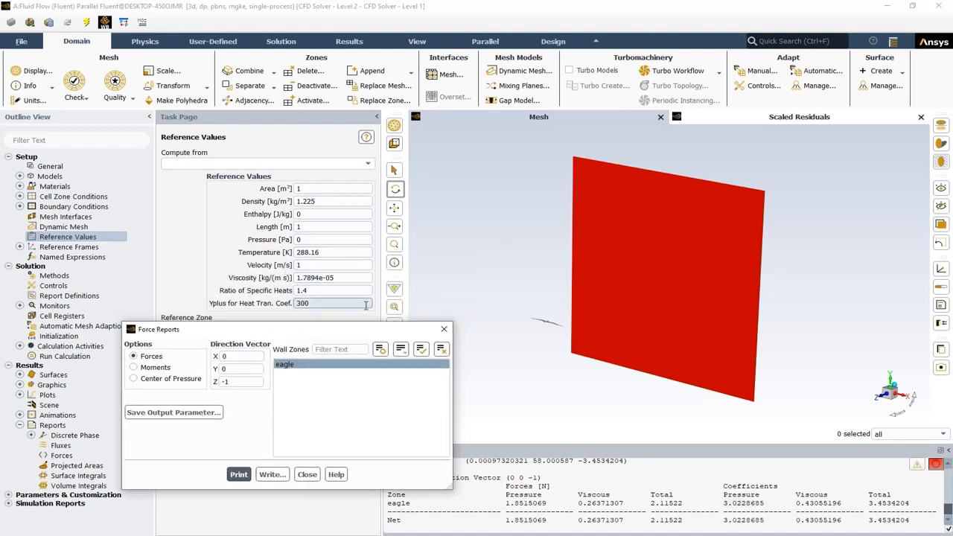
{"action": "left_click_drag", "start_coordinate": [369, 332], "coordinate": [323, 337]}
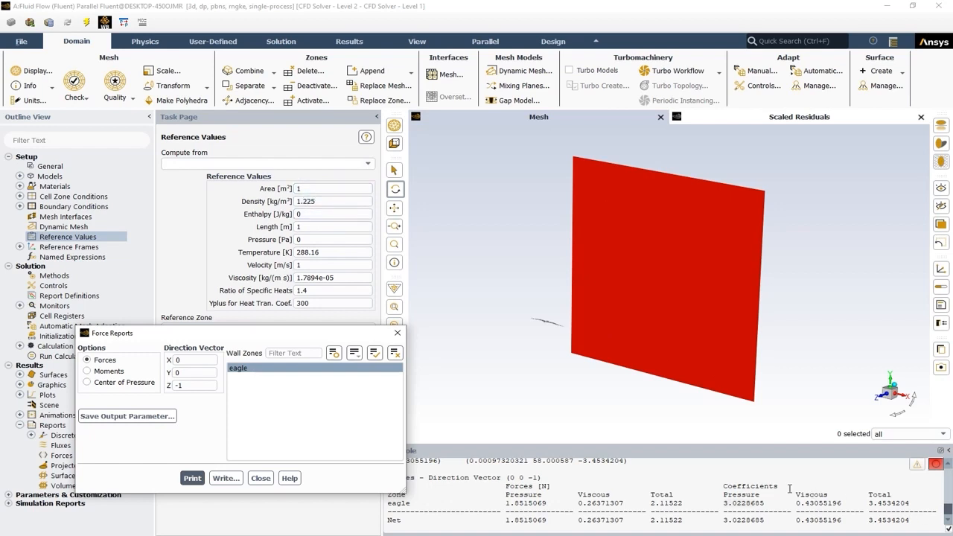
{"action": "left_click_drag", "start_coordinate": [275, 339], "coordinate": [327, 317]}
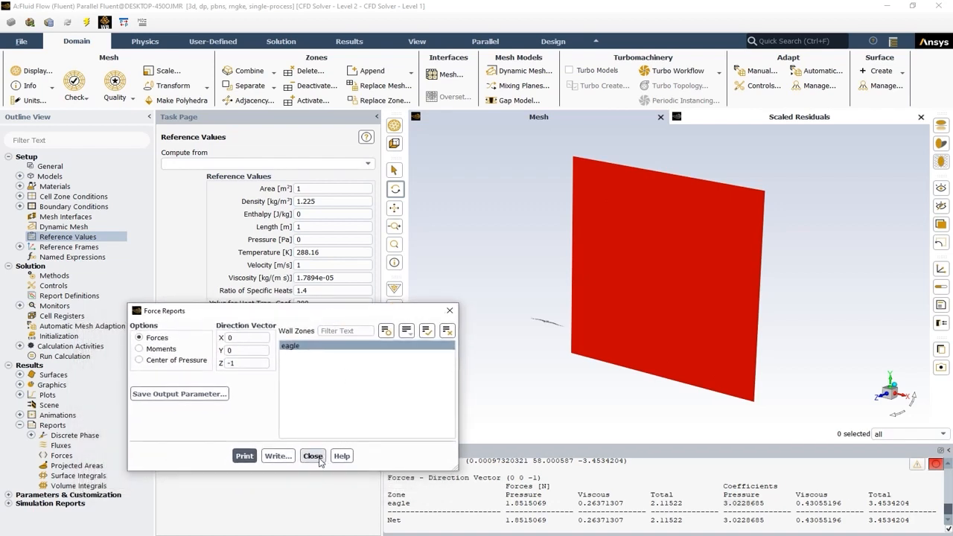
Step: Print the force report for the eagle wall zone with direction vector X 0, Y 1, Z 0
{"action": "left_click", "coordinate": [230, 352]}
{"action": "left_click_drag", "start_coordinate": [333, 313], "coordinate": [278, 302]}
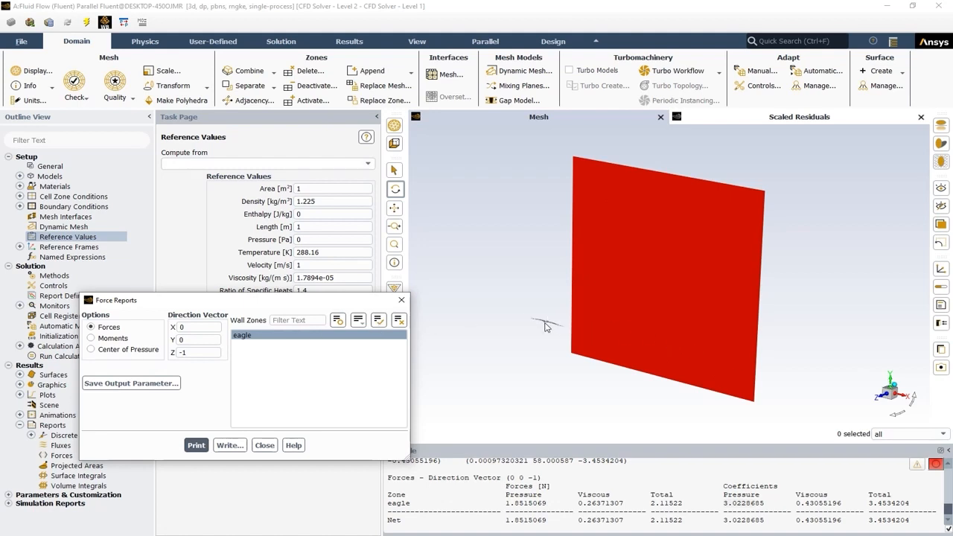
{"action": "left_click", "coordinate": [201, 328]}
{"action": "left_click_drag", "start_coordinate": [195, 352], "coordinate": [176, 355]}
{"action": "type", "text": "0"}
{"action": "left_click_drag", "start_coordinate": [188, 339], "coordinate": [176, 340]}
{"action": "type", "text": "1"}
{"action": "left_click", "coordinate": [194, 446]}
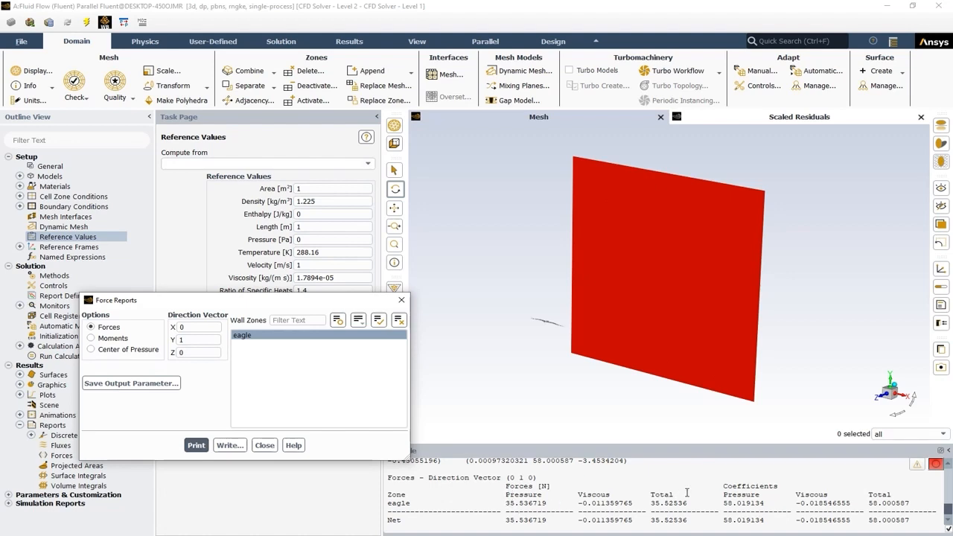
Step: Examine the eagle's pressure, viscous and total forces and coefficients in the Y direction, and close the force report settings
{"action": "left_click_drag", "start_coordinate": [693, 492], "coordinate": [690, 521]}
{"action": "left_click", "coordinate": [691, 521]}
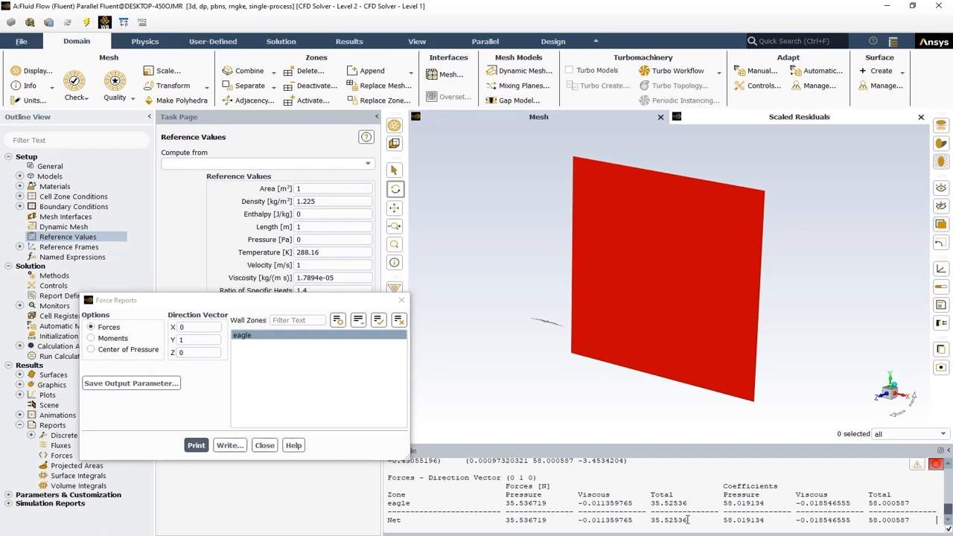
{"action": "left_click_drag", "start_coordinate": [514, 504], "coordinate": [506, 503]}
{"action": "left_click_drag", "start_coordinate": [634, 504], "coordinate": [579, 505]}
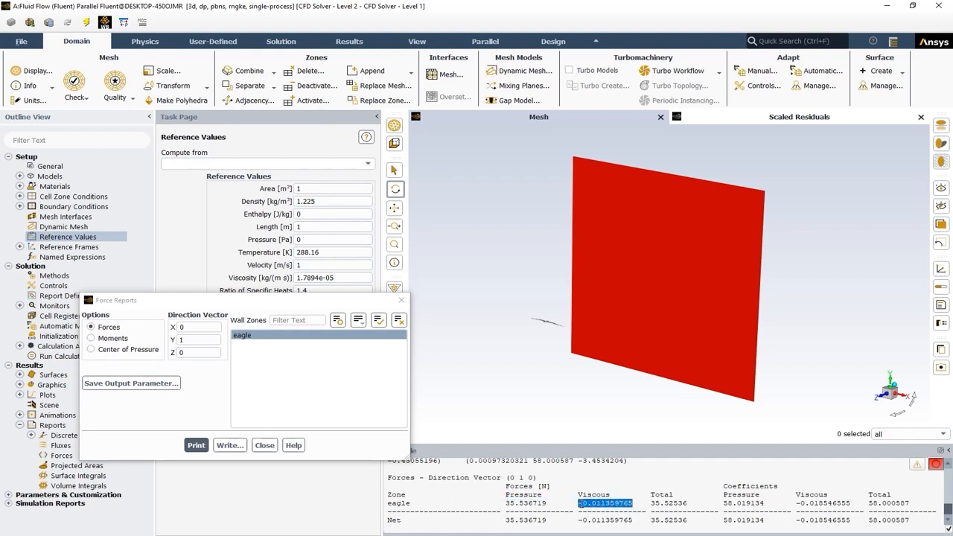
{"action": "left_click_drag", "start_coordinate": [650, 504], "coordinate": [687, 507]}
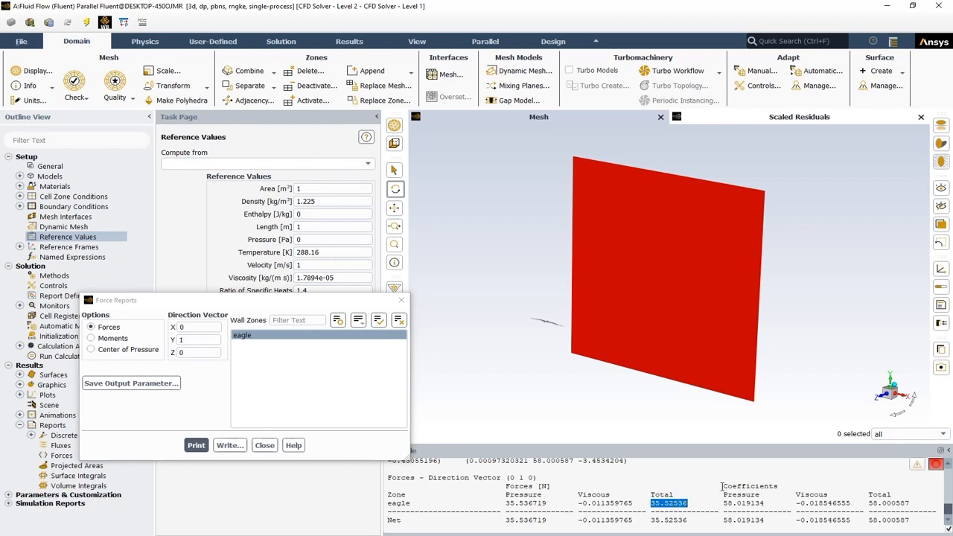
{"action": "left_click_drag", "start_coordinate": [723, 486], "coordinate": [910, 520]}
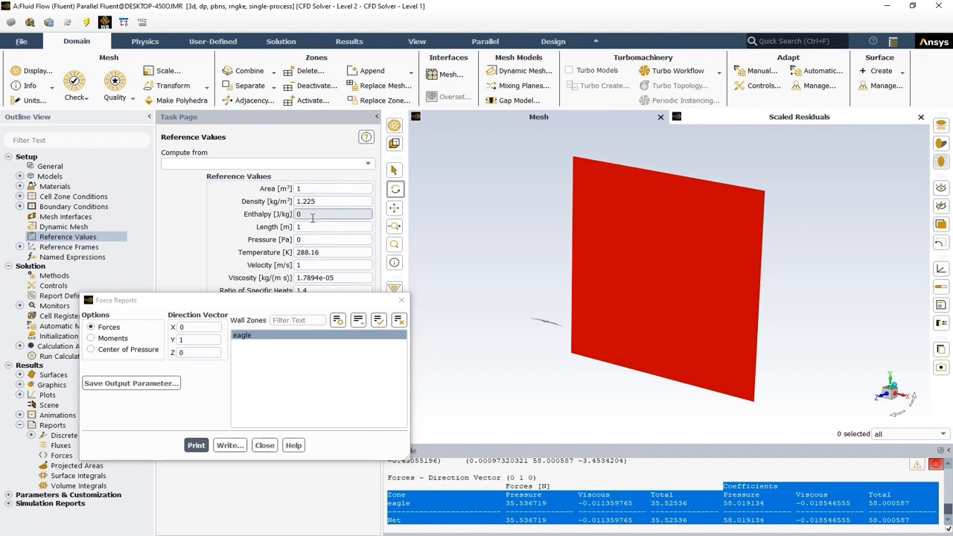
{"action": "left_click", "coordinate": [265, 446]}
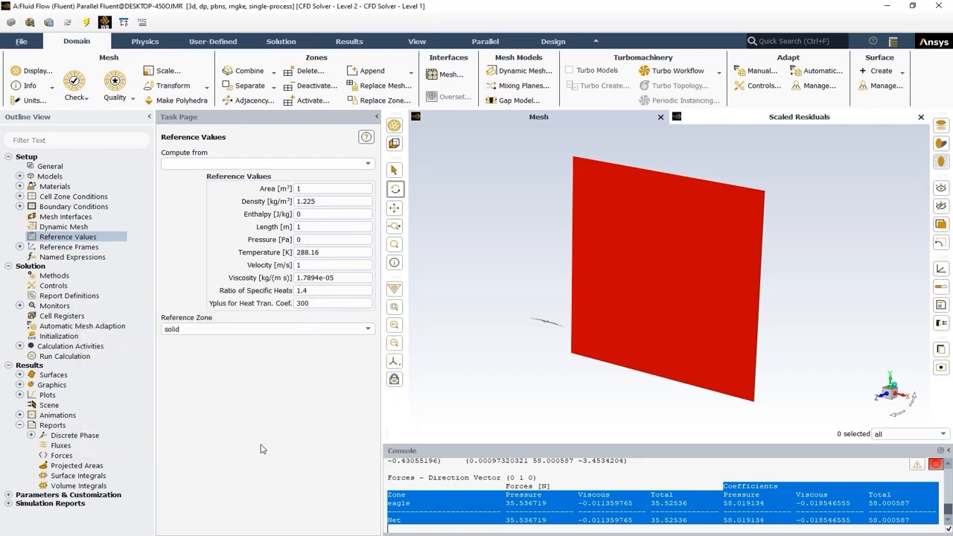